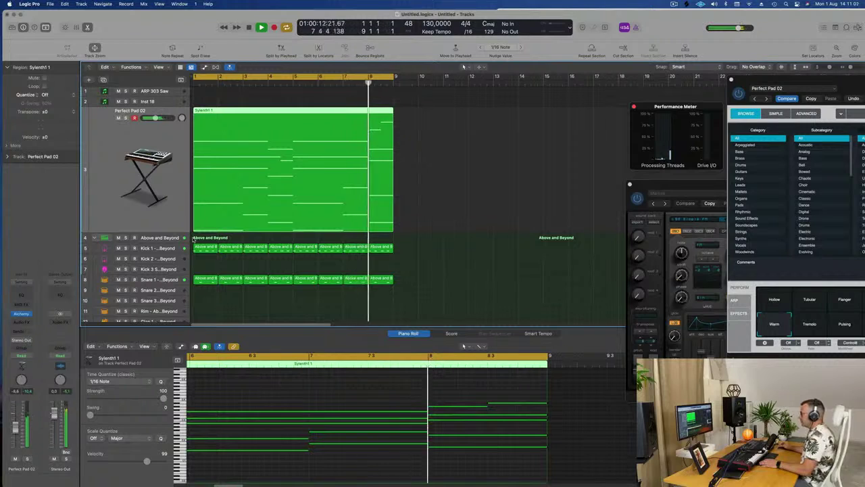
Look over the existing drum tracks and listen to the chord region on the Perfect Pad 02 track
key(space)
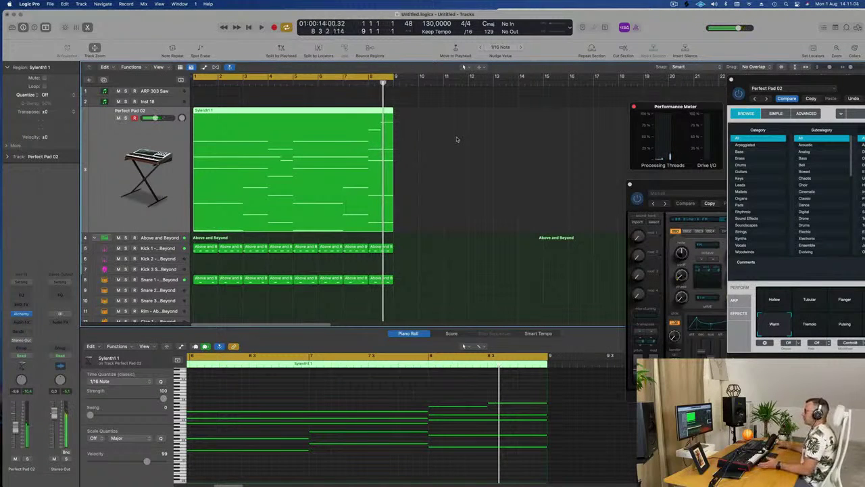
scroll(419, 177, down, 3)
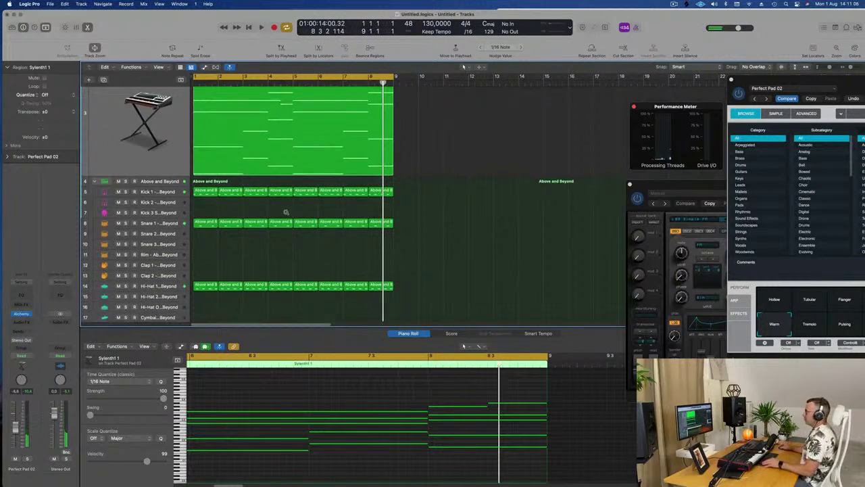
scroll(286, 213, down, 1)
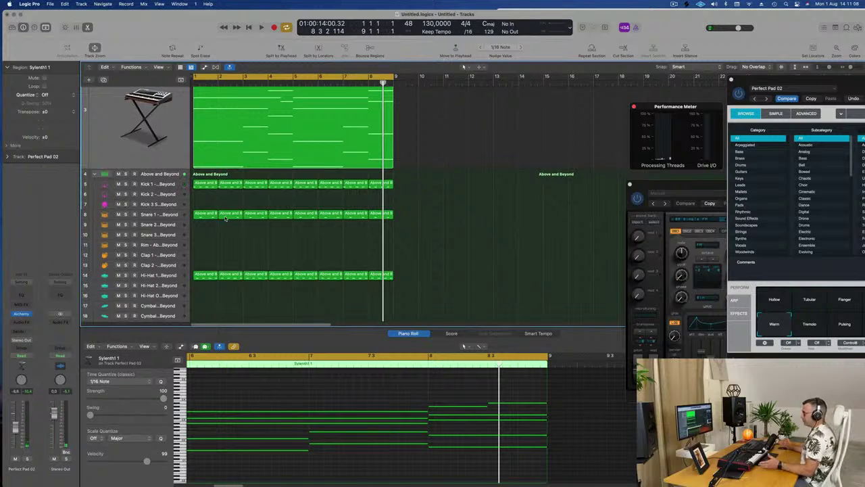
click(264, 206)
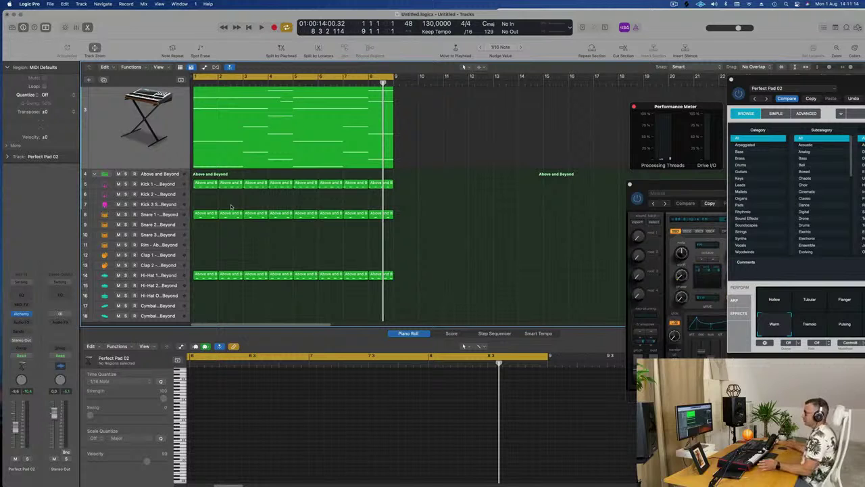
click(172, 159)
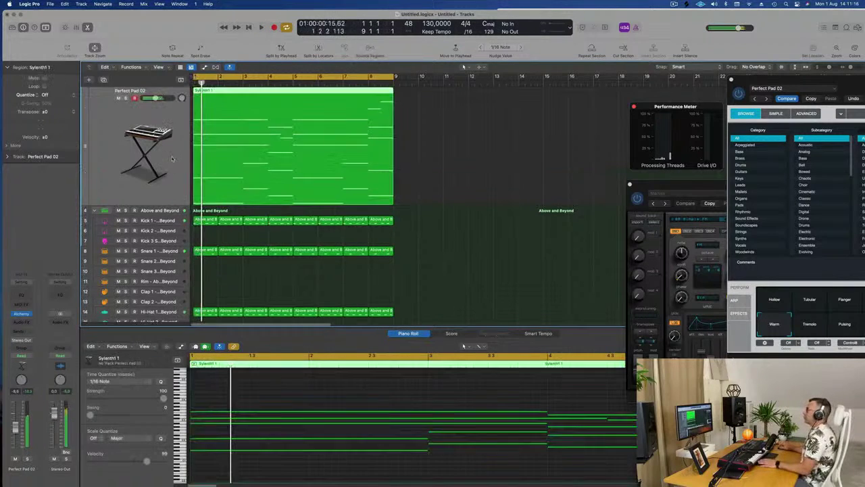
scroll(127, 118, up, 2)
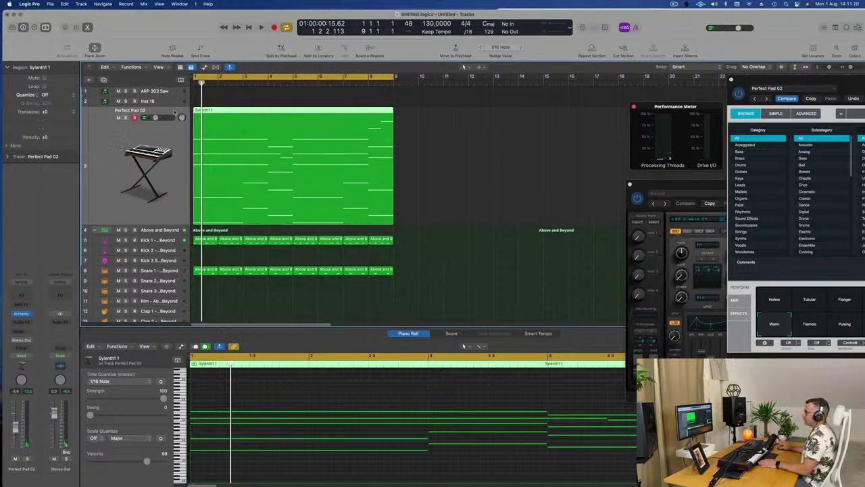
Copy the eight-bar chord region from the Perfect Pad 02 track onto the Inst 18 track
click(168, 104)
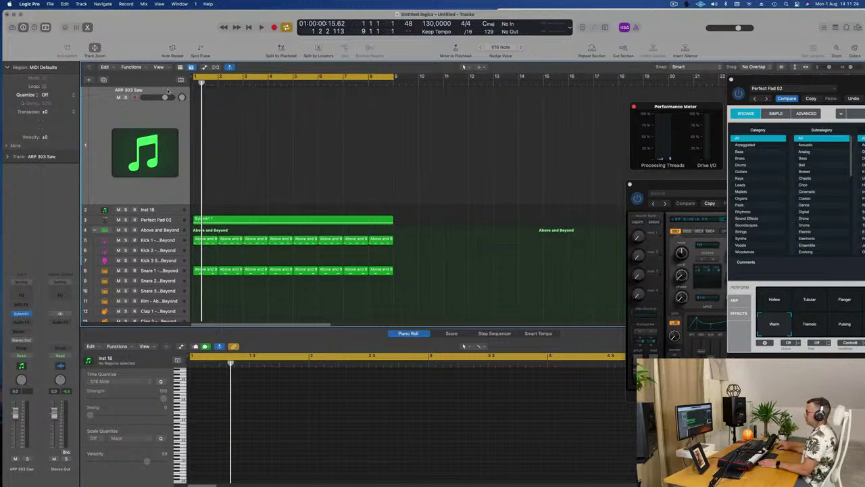
click(161, 213)
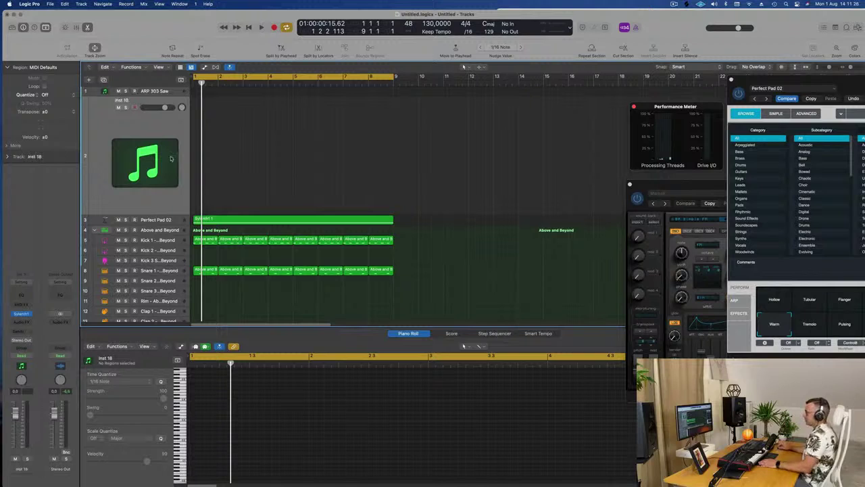
drag(250, 226, 257, 180)
scroll(318, 391, down, 5)
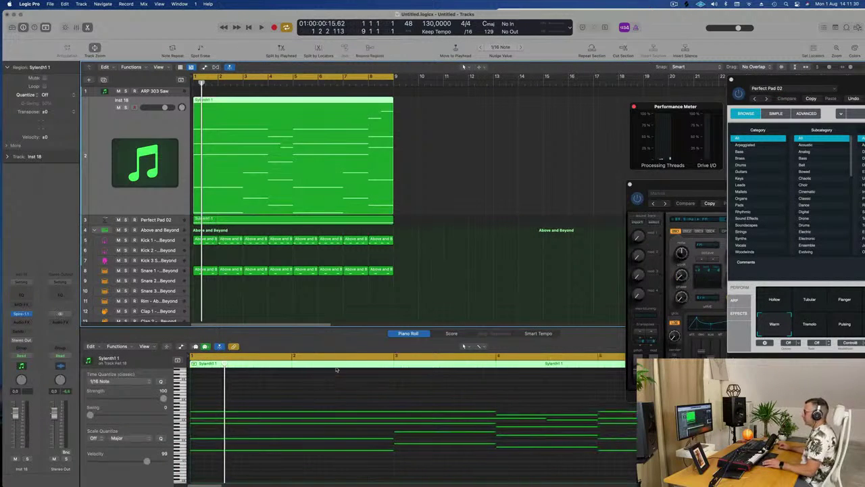
Delete the upper chord notes in the Inst 18 region, keeping only the lowest bass line, and play it back
drag(256, 391, 628, 440)
key(Delete)
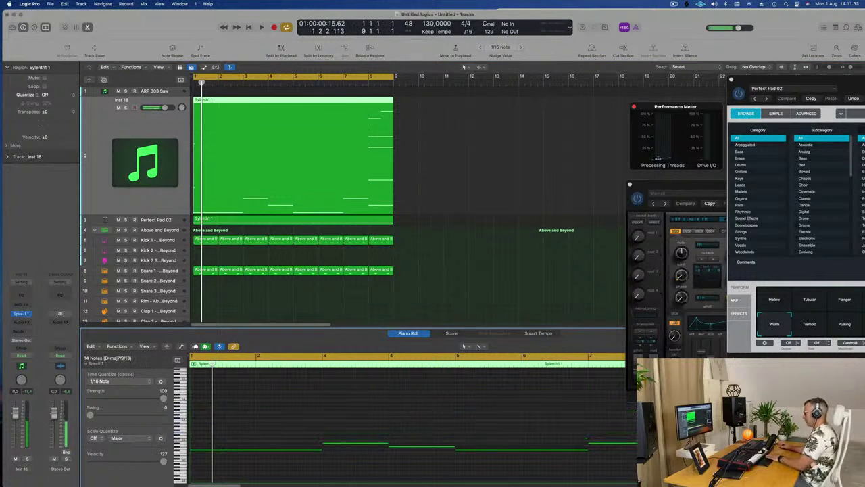
scroll(634, 413, up, 2)
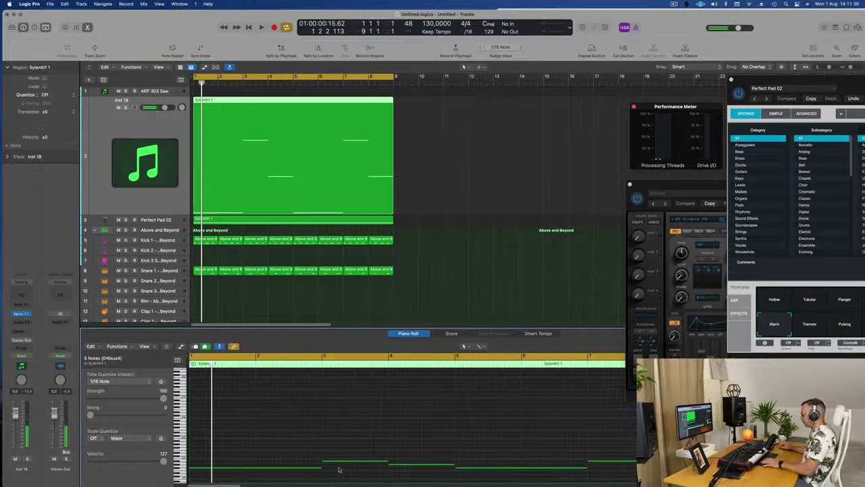
scroll(465, 434, down, 3)
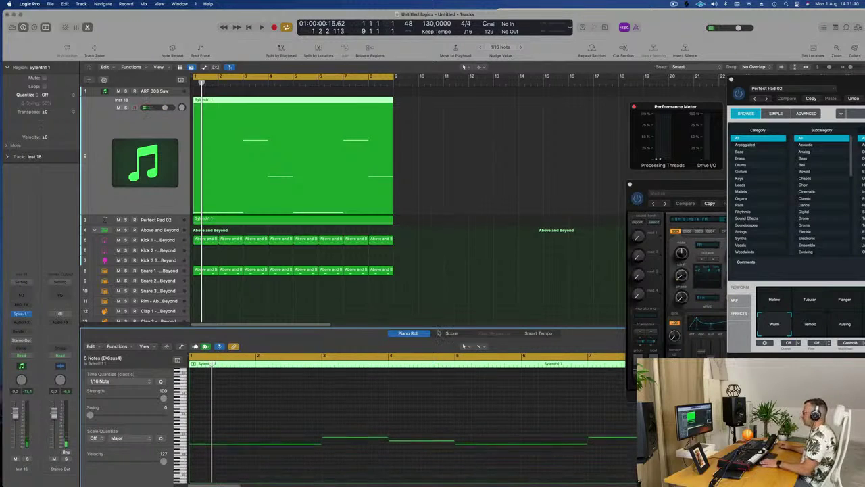
key(space)
key(space)
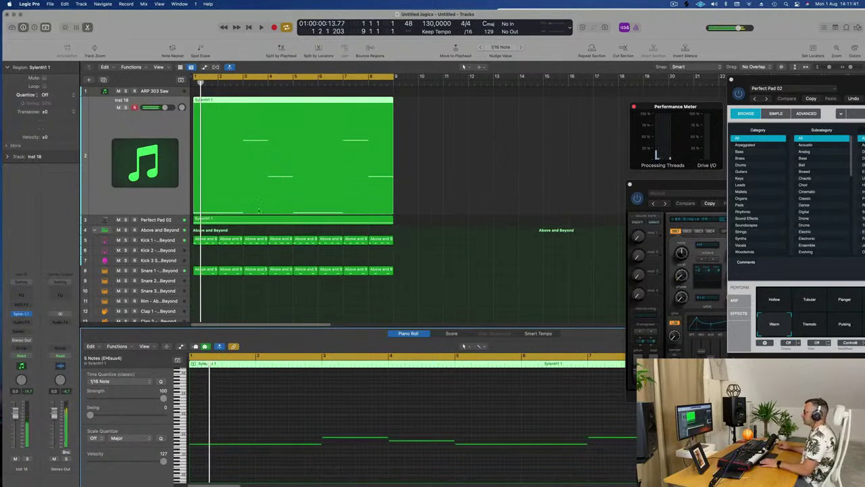
Shorten the opening two-bar bass note to one bar and repeat it in bar 2
drag(274, 416, 635, 480)
click(268, 400)
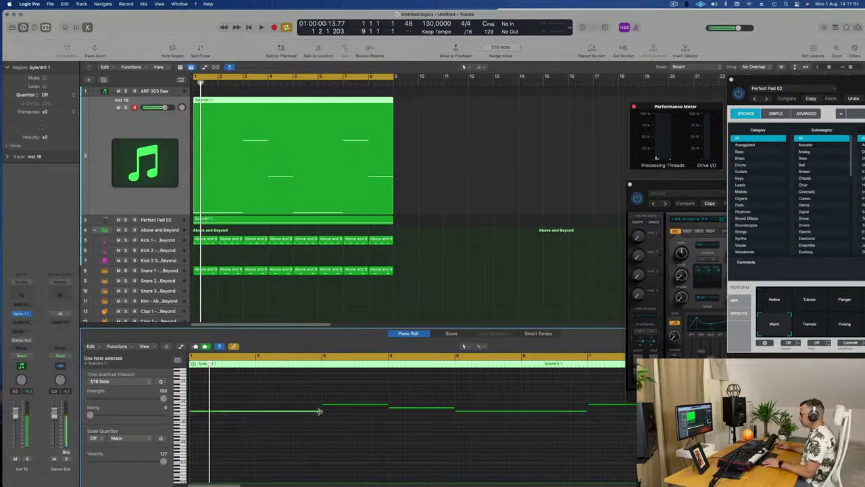
drag(319, 411, 215, 414)
Shorten all the bass notes together until the note in bar 1 lasts one sixteenth
drag(228, 382, 556, 453)
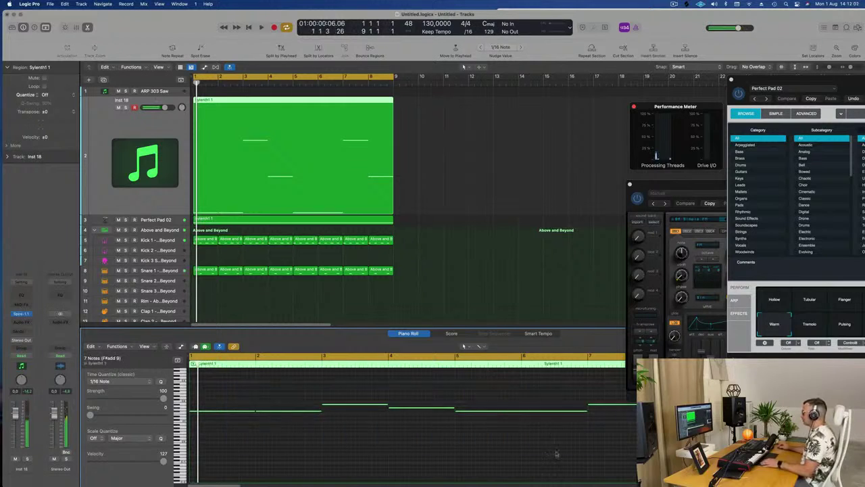
key(super+Right)
key(super+Right)
key(super+Right)
key(super+Right)
key(super+Right)
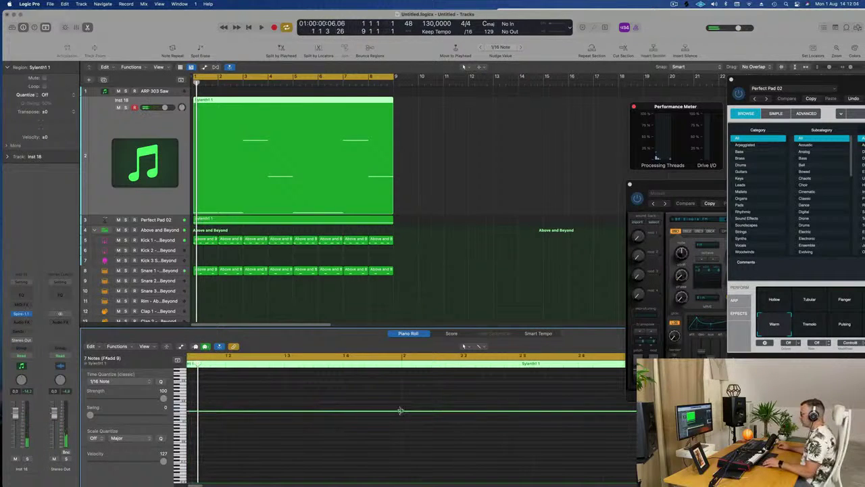
drag(400, 410, 239, 415)
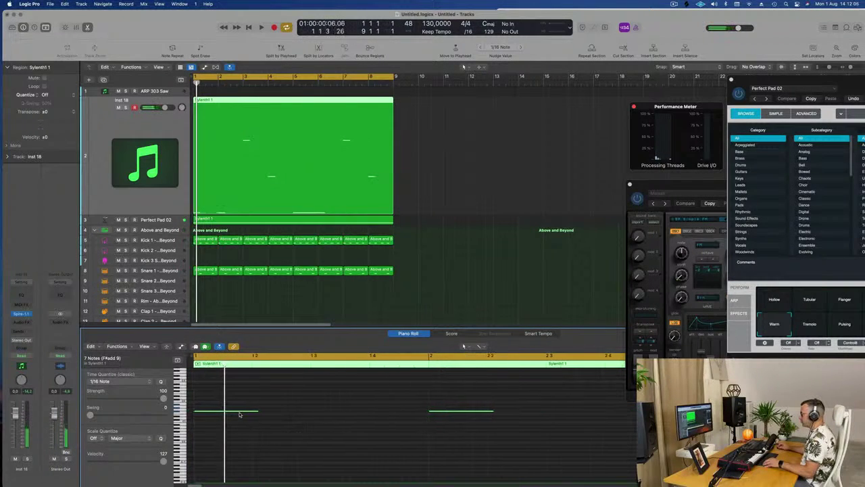
scroll(240, 414, right, 1)
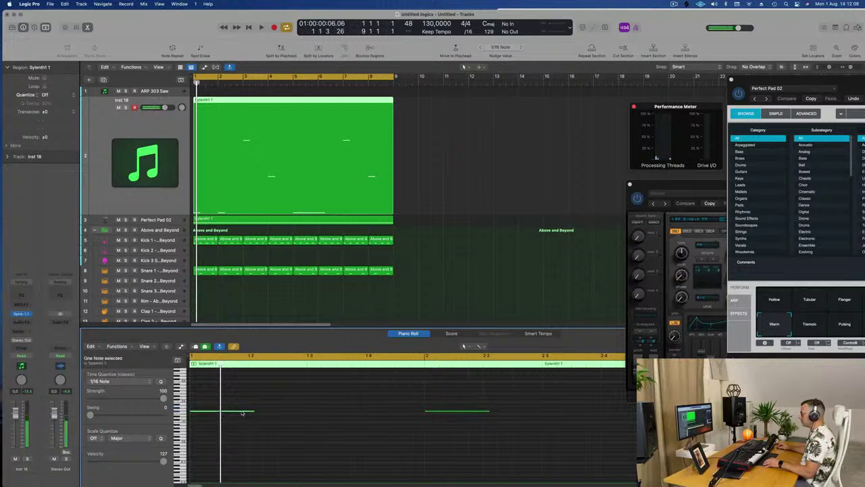
drag(252, 410, 202, 415)
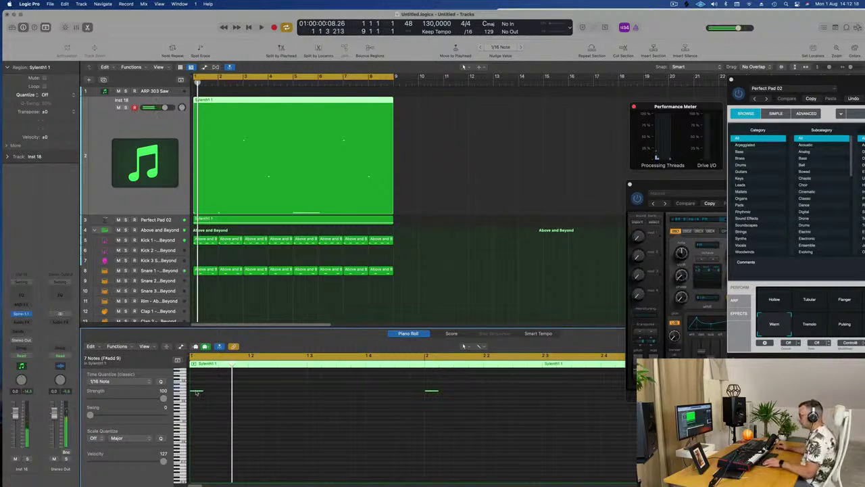
Trim the bass notes slightly and copy them onto the second and fourth sixteenths of each bar's first beat
scroll(200, 394, up, 5)
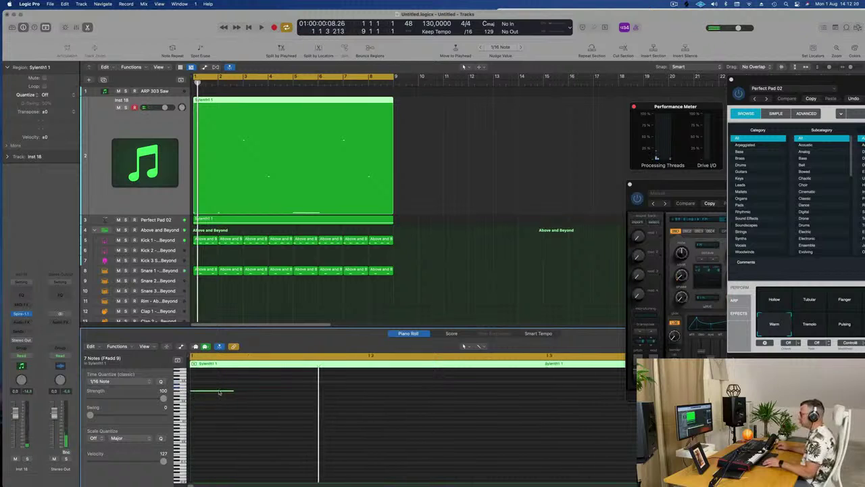
drag(232, 390, 300, 407)
key(space)
scroll(257, 396, down, 3)
scroll(301, 414, down, 2)
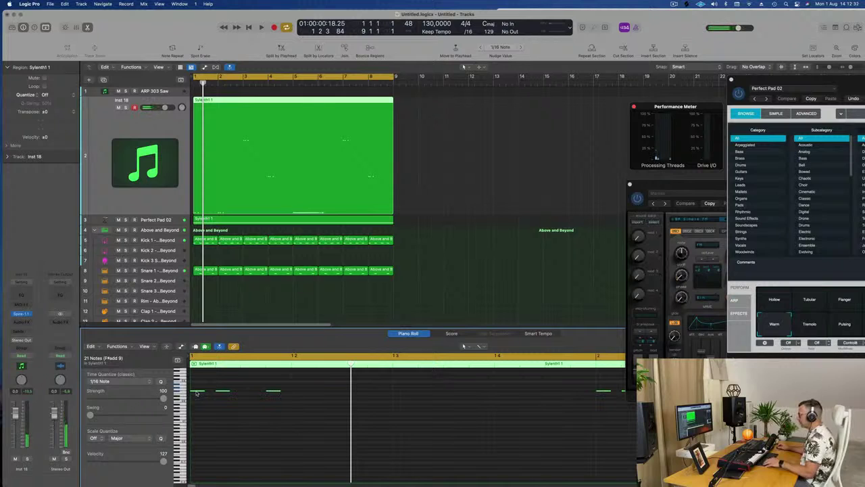
Copy the three-hit bass pattern one beat later in each bar that has a bass note start
drag(232, 397, 298, 394)
key(space)
scroll(311, 412, down, 2)
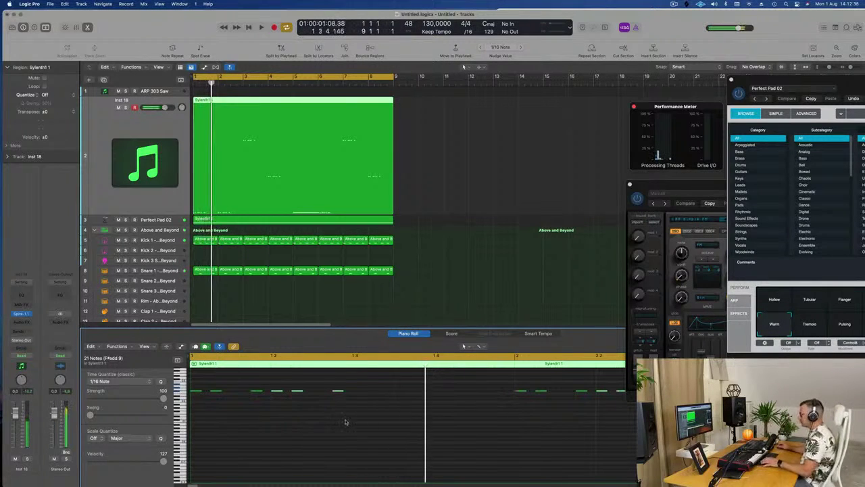
Select the bass pattern from the first two beats and copy it two beats later to fill each bar
drag(338, 392, 361, 392)
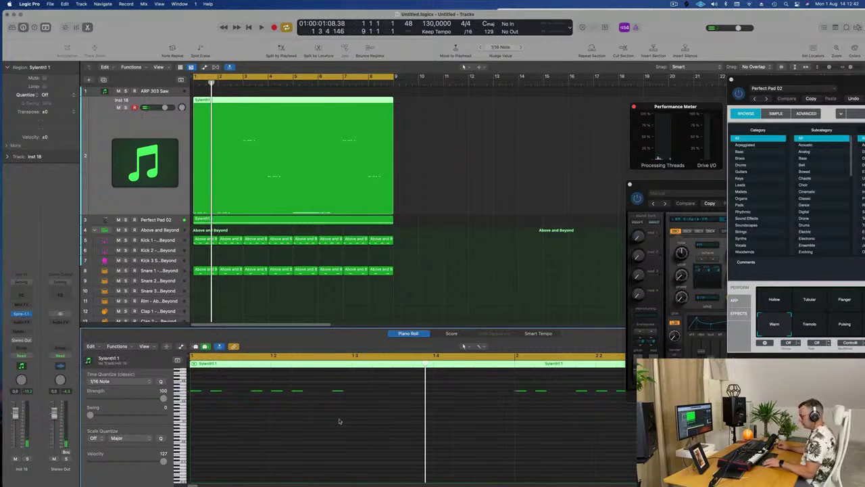
click(296, 395)
drag(195, 392, 359, 395)
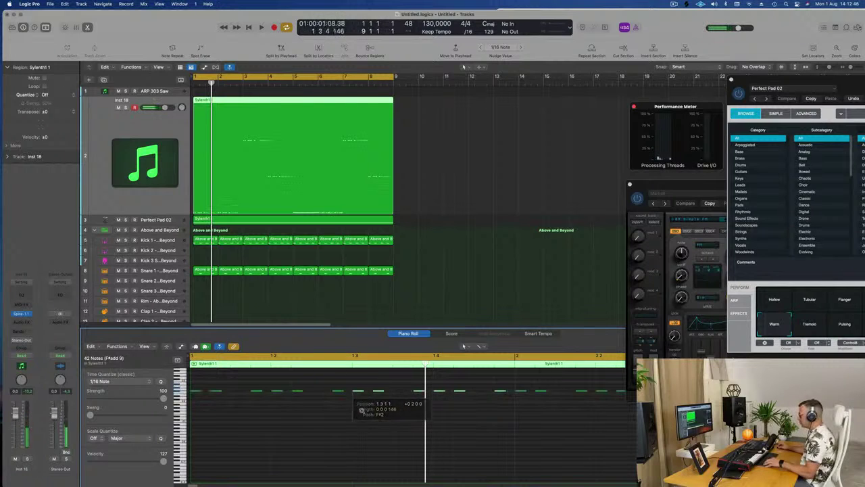
Listen to the bass pattern and move bar 1's note on the second sixteenth of beat 2 one sixteenth later
scroll(359, 411, down, 5)
scroll(430, 438, down, 5)
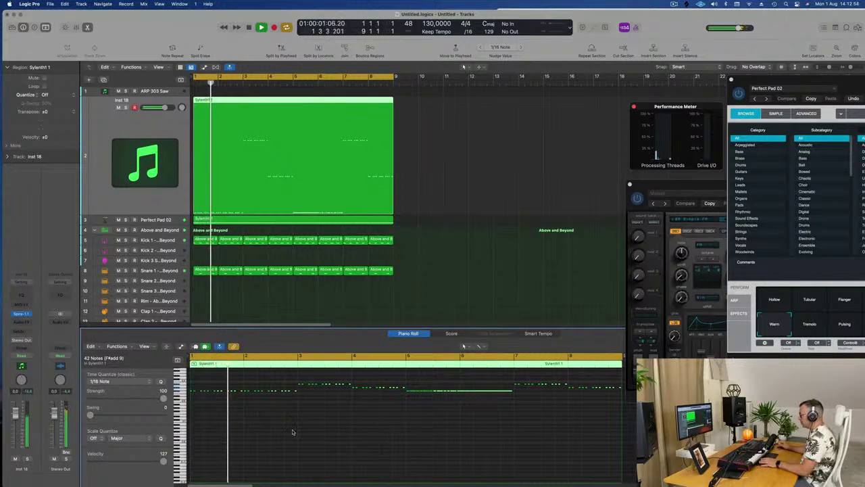
scroll(396, 448, up, 5)
scroll(393, 450, left, 5)
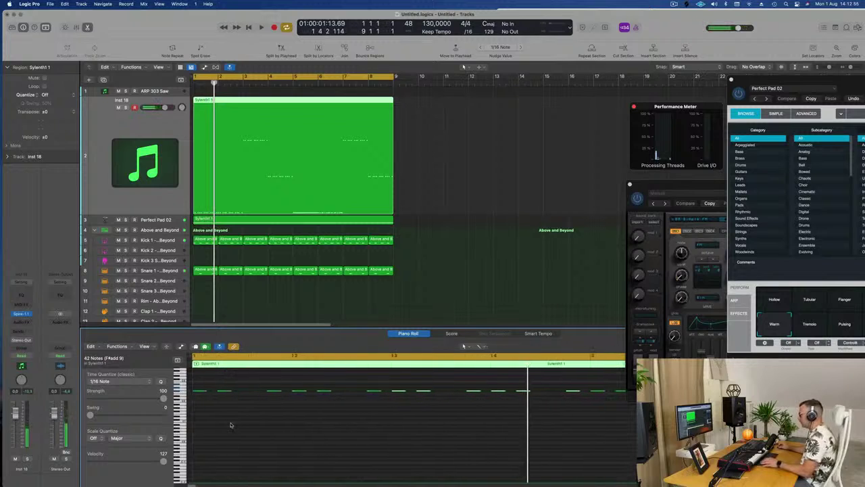
key(space)
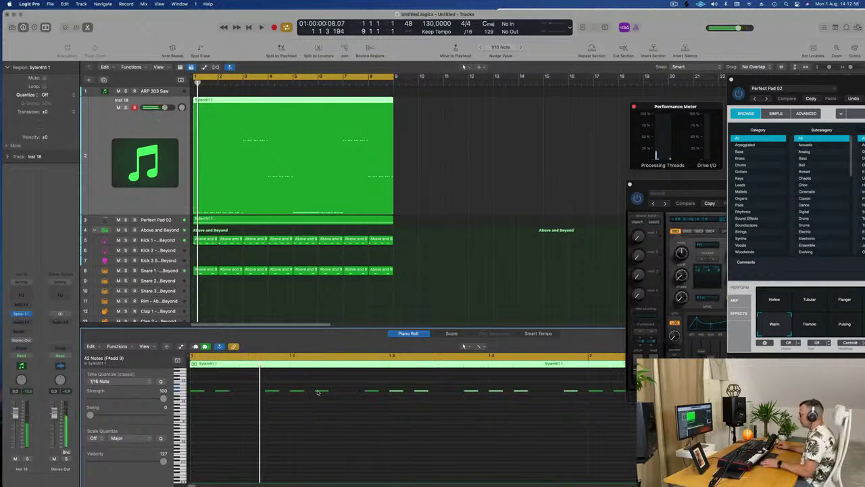
drag(320, 392, 345, 392)
key(space)
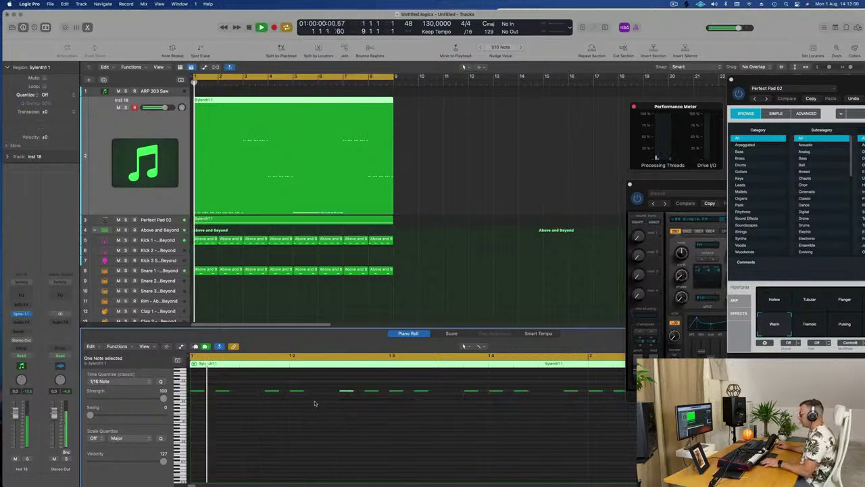
Play the bass pattern against the drums and examine its rhythm across all eight bars
scroll(315, 402, down, 2)
scroll(329, 424, down, 2)
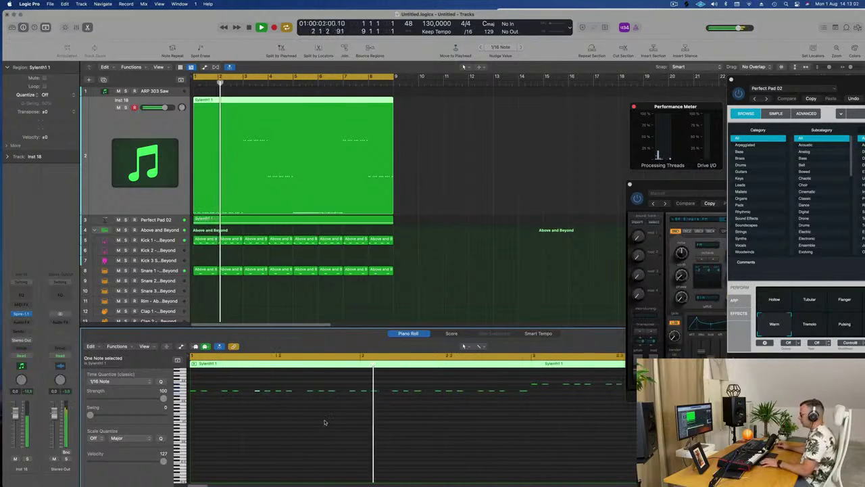
scroll(323, 424, down, 2)
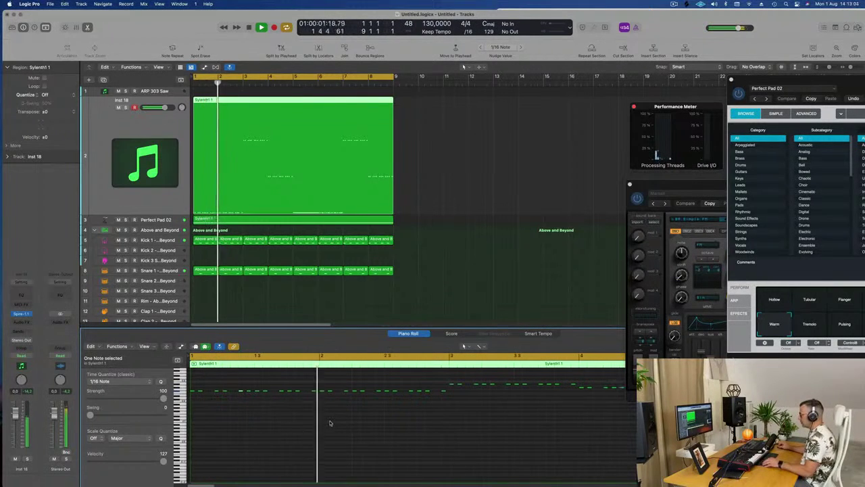
scroll(317, 425, down, 2)
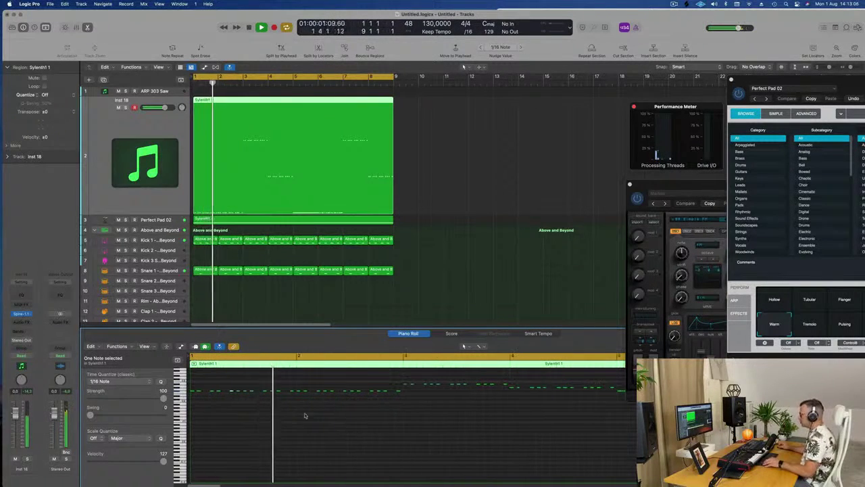
scroll(329, 424, up, 2)
scroll(329, 423, down, 2)
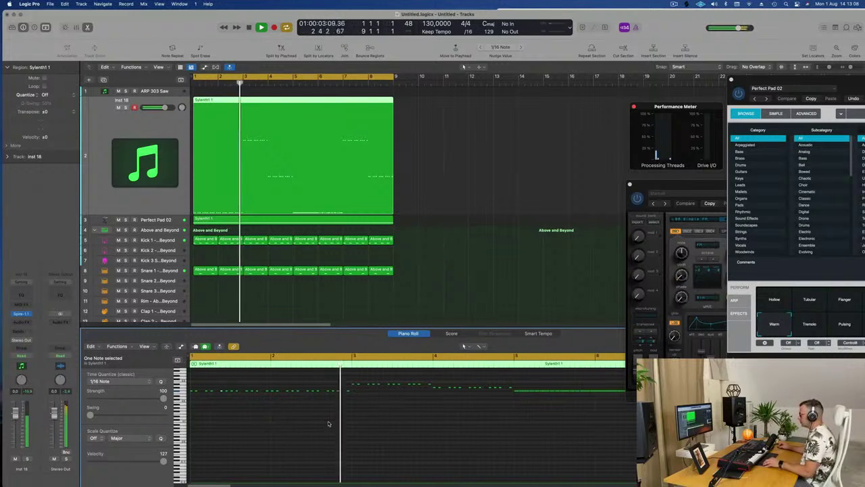
scroll(329, 423, up, 2)
scroll(327, 423, down, 4)
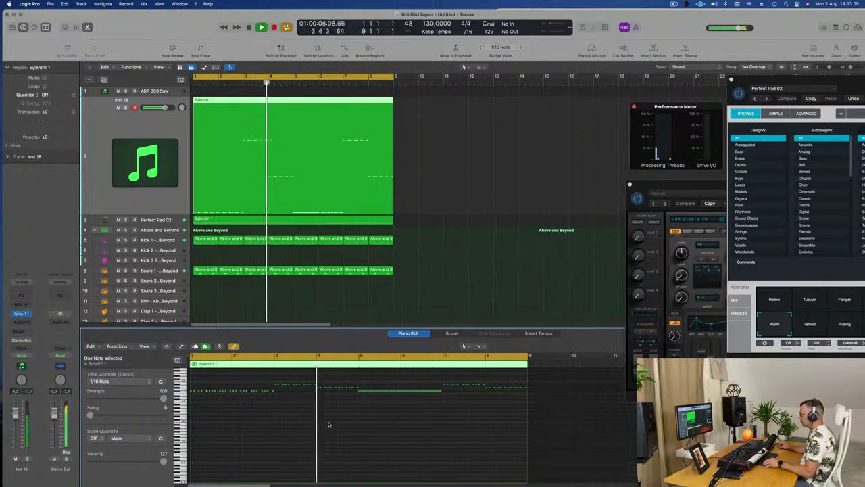
Delete the overlapping long bass notes and short hits in bars 5 and 6 of the Inst 18 region
scroll(327, 422, up, 1)
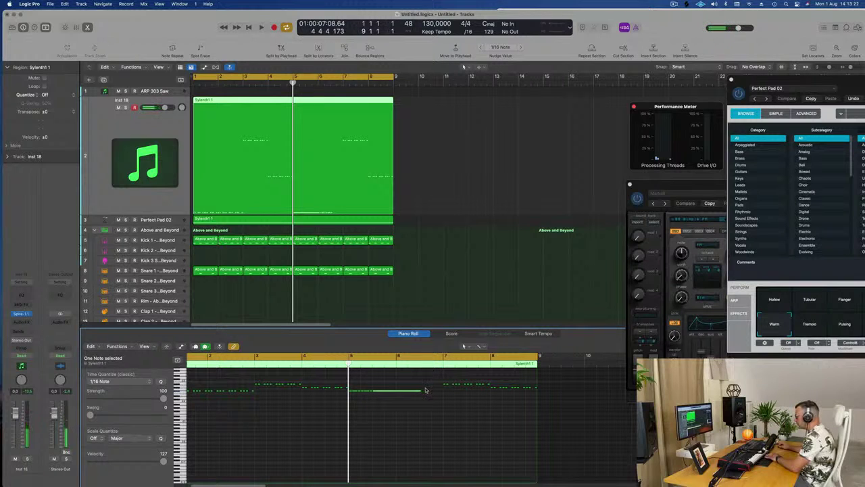
drag(362, 396, 361, 398)
key(BackSpace)
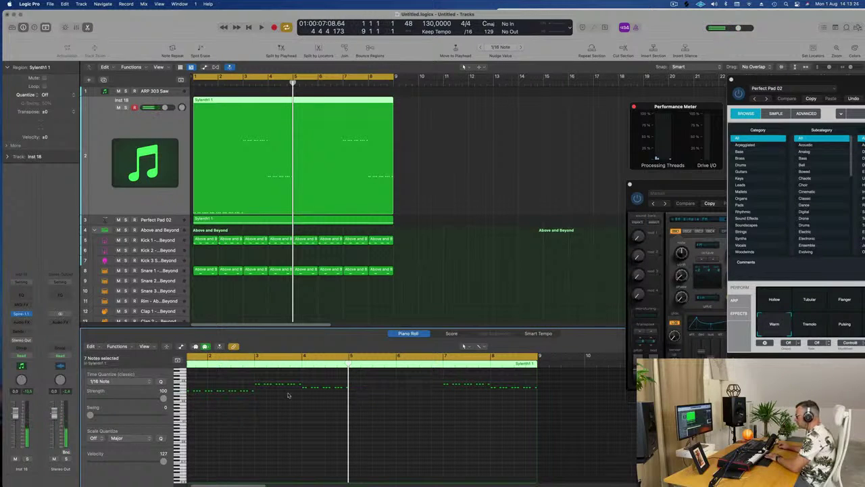
Copy the 24 bass notes of bars 1 and 2 into bars 5 and 6 of the Inst 18 region
key(super+a)
scroll(243, 406, left, 3)
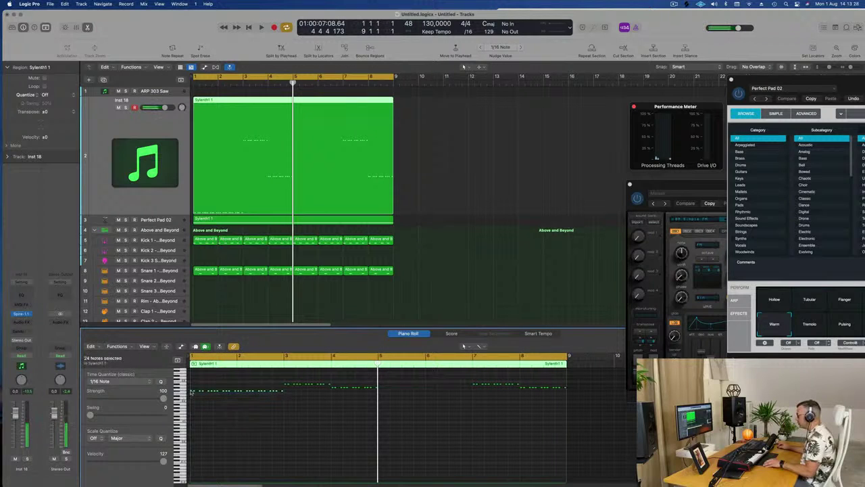
drag(193, 392, 381, 392)
Play the loop from bar 1 and listen to how the bass line fits the Perfect Pad 02 chords and drums
key(space)
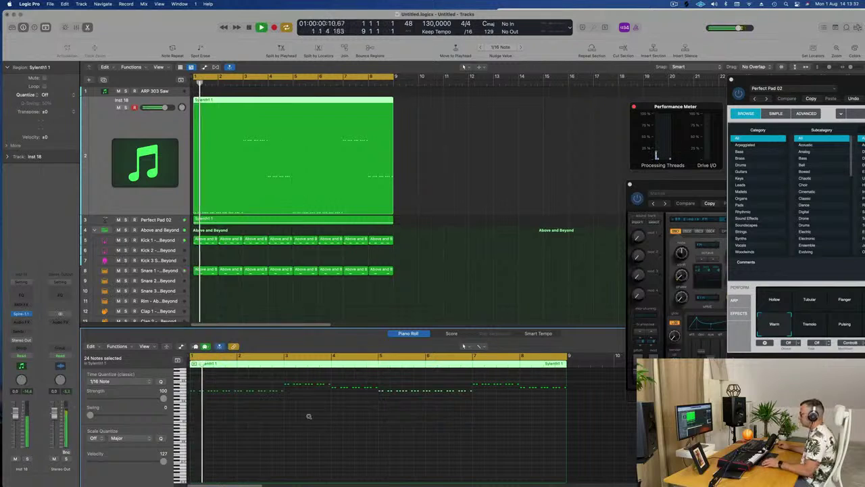
key(super+Left)
key(space)
key(space)
click(156, 218)
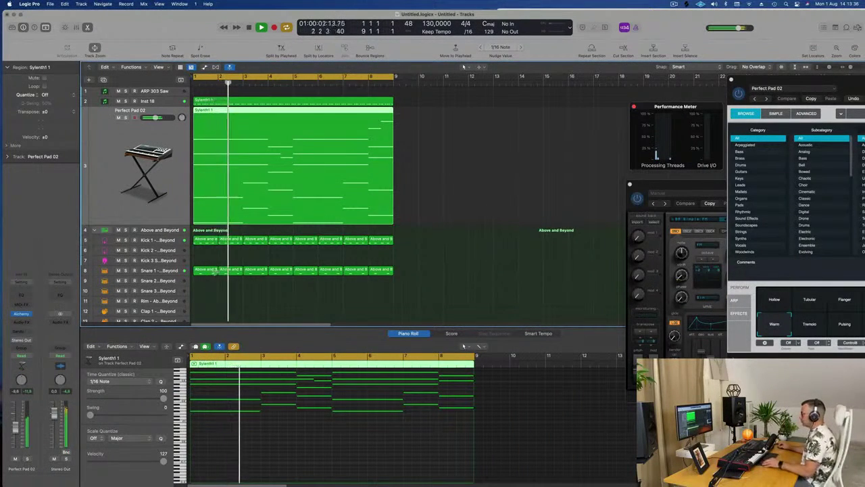
key(super+Right)
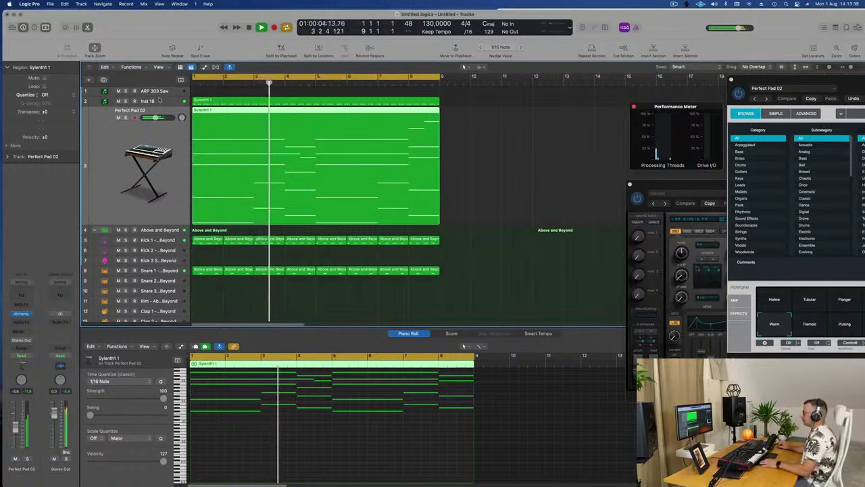
scroll(148, 197, down, 1)
key(space)
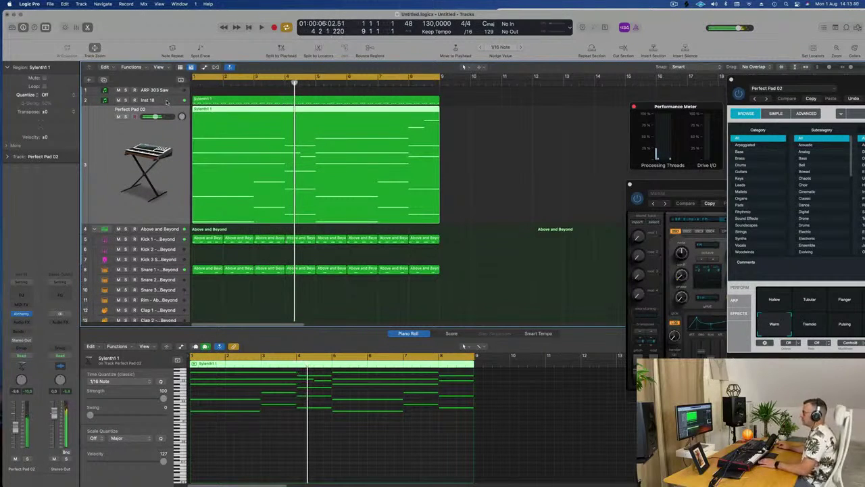
key(space)
Transpose all 96 notes of the Inst 18 bass region down one octave and restart playback from the beginning
click(169, 100)
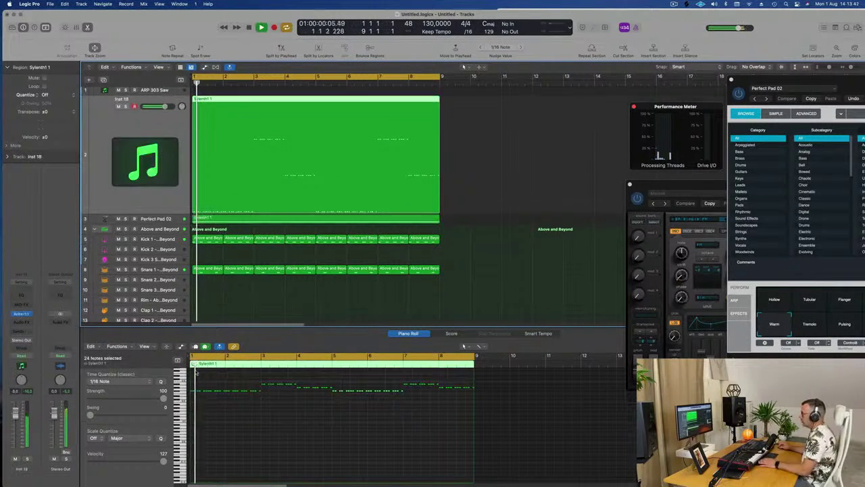
key(space)
click(259, 417)
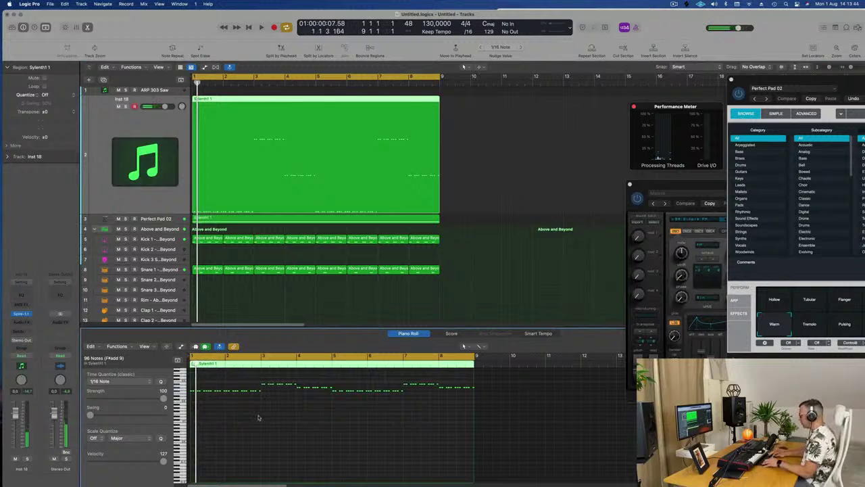
key(space)
key(Return)
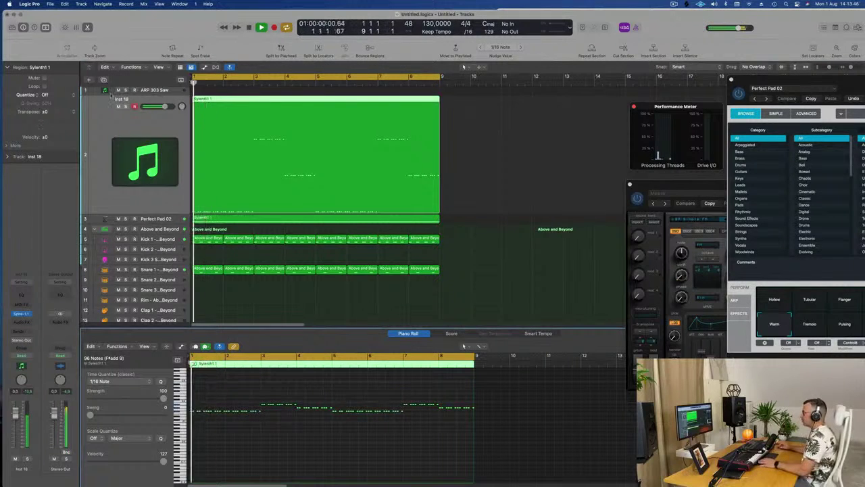
Show the Spire synth of the Inst 18 track and move its window over the arrangement
click(121, 117)
key(Return)
click(21, 313)
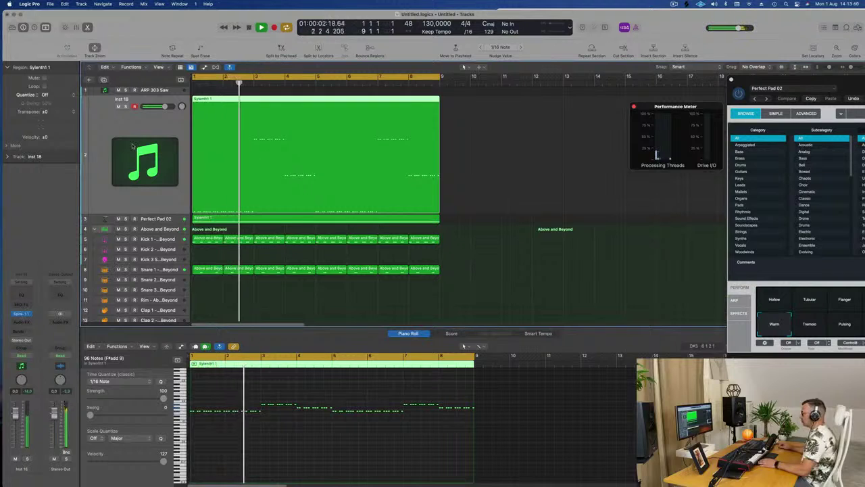
key(Return)
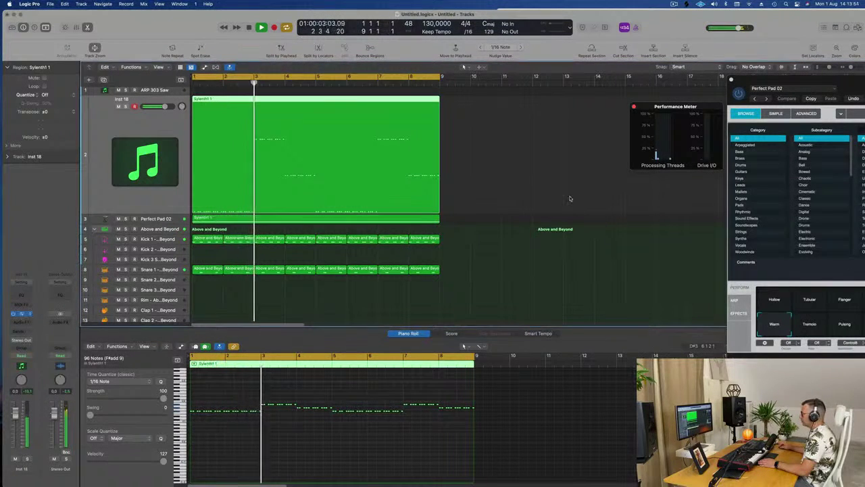
key(v)
drag(761, 186, 329, 152)
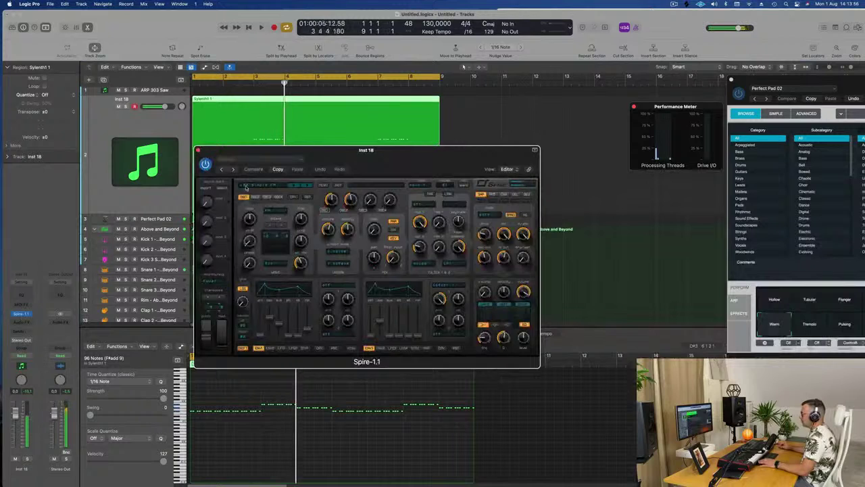
Audition the bass presets BA Crickets MW and BA Portabass MW in Spire while the loop plays
key(Return)
click(280, 186)
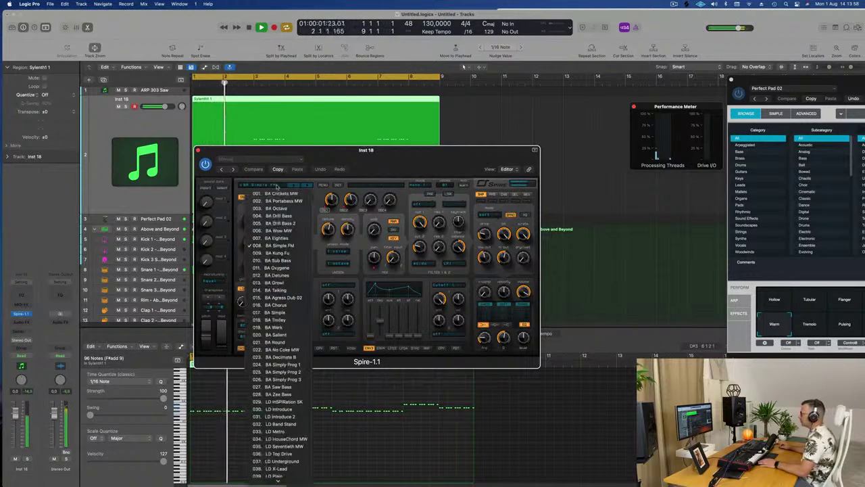
click(281, 194)
drag(368, 150, 404, 119)
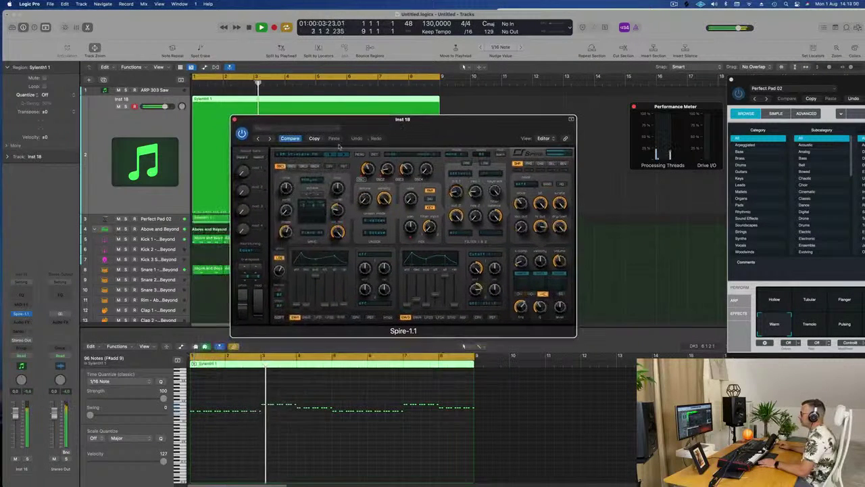
click(342, 156)
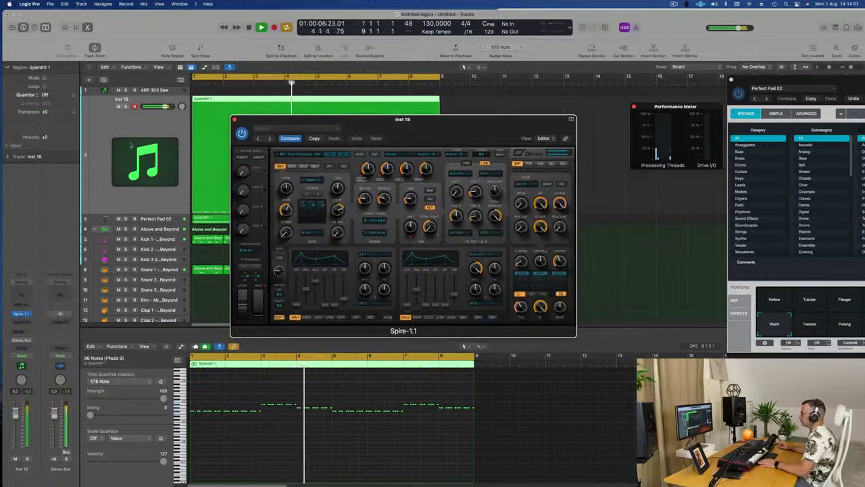
Lower the Perfect Pad 02 volume to about -15 dB and the Inst 18 volume to about -1 dB
click(157, 219)
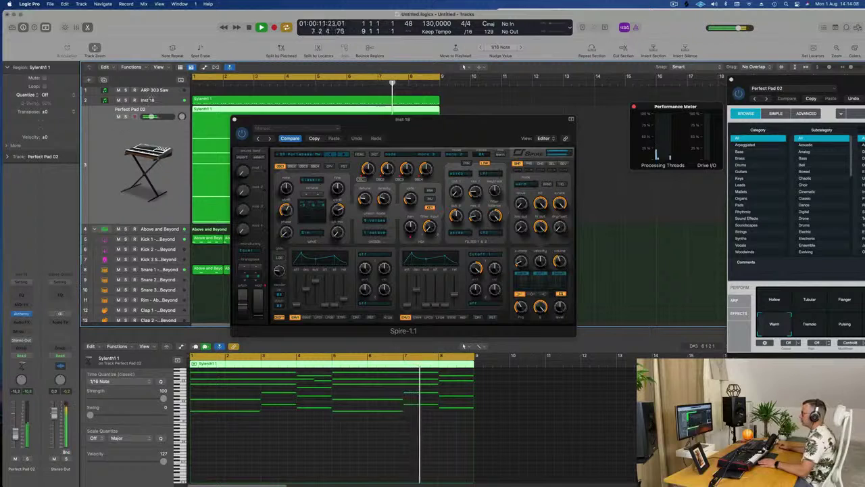
key(Up)
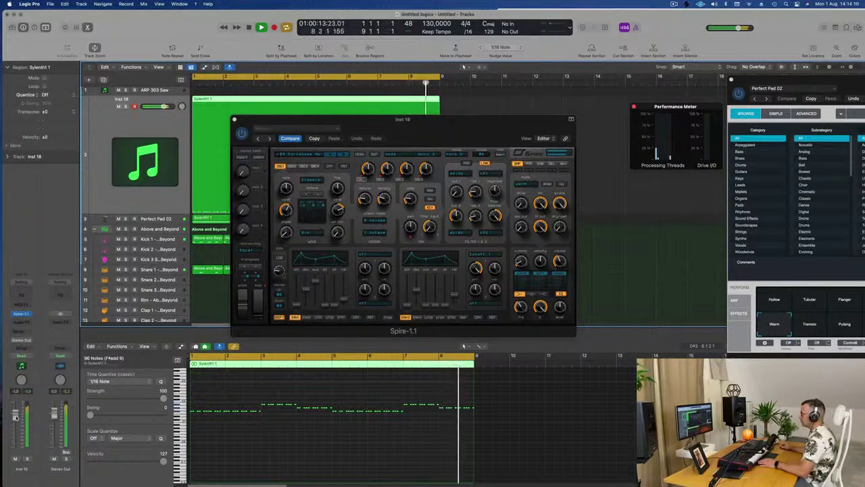
mouse_move(457, 123)
mouse_down()
mouse_move(430, 122)
mouse_move(455, 123)
mouse_up()
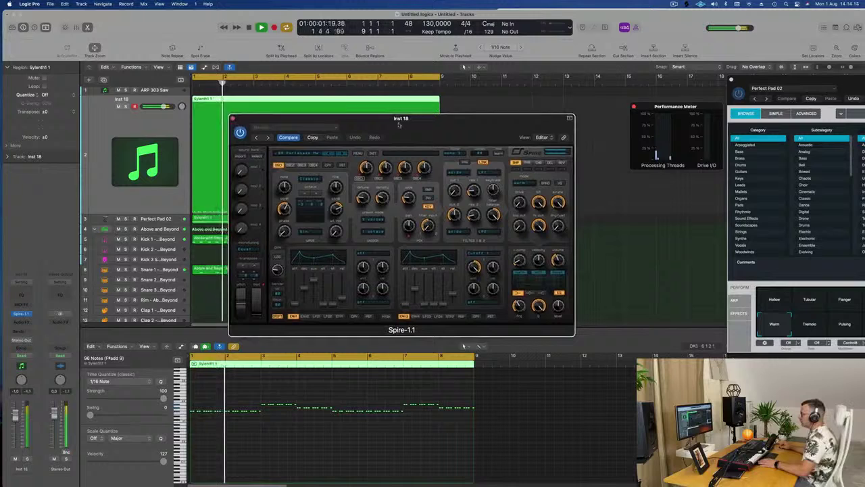
Step through Spire's bass presets up to BA Simple FM, then return to BA Eighties
click(341, 154)
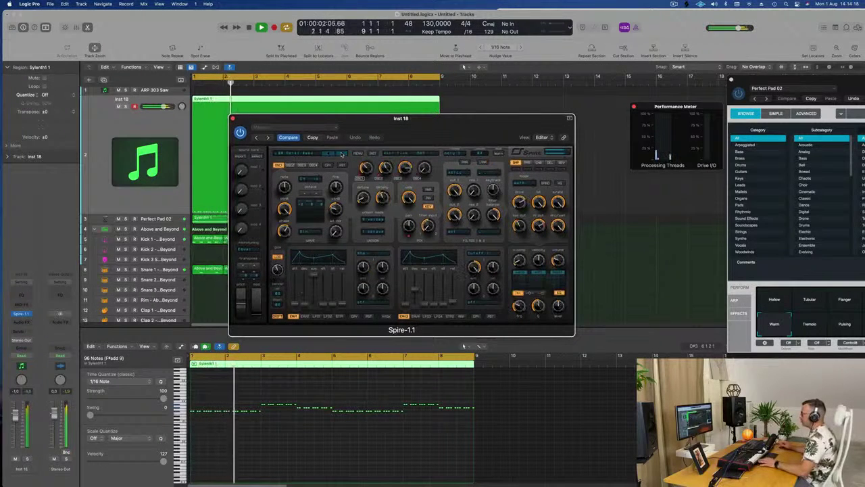
click(341, 154)
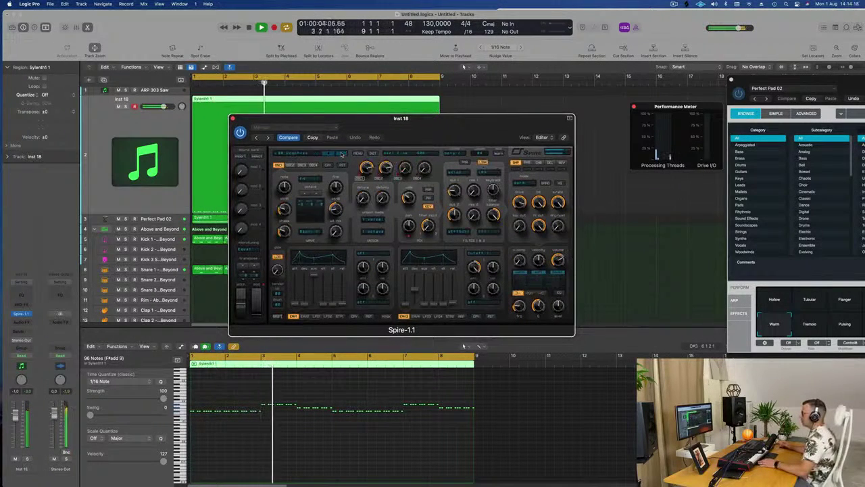
click(341, 155)
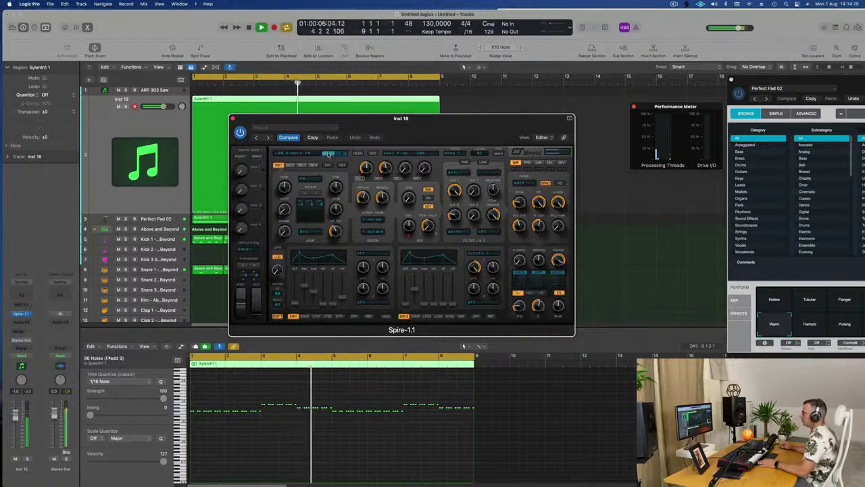
click(328, 155)
Restart the loop and lower the Inst 18 volume slightly to -1.2 dB
drag(401, 134, 395, 133)
key(space)
key(space)
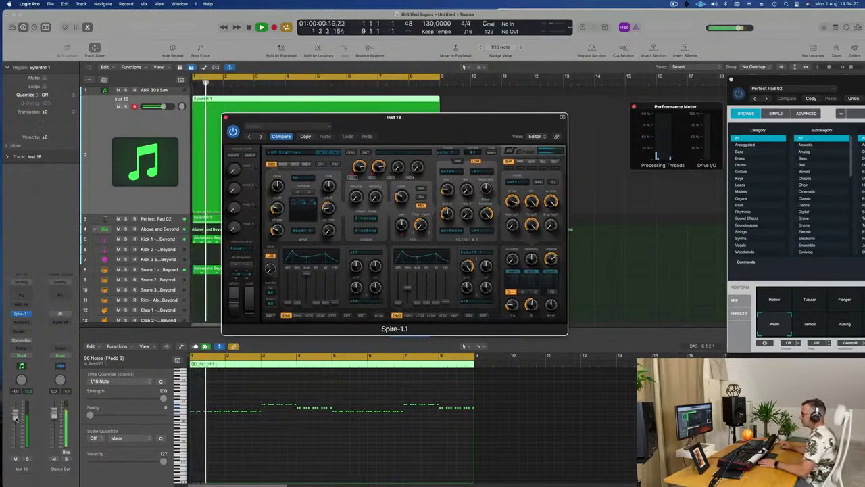
drag(15, 417, 15, 418)
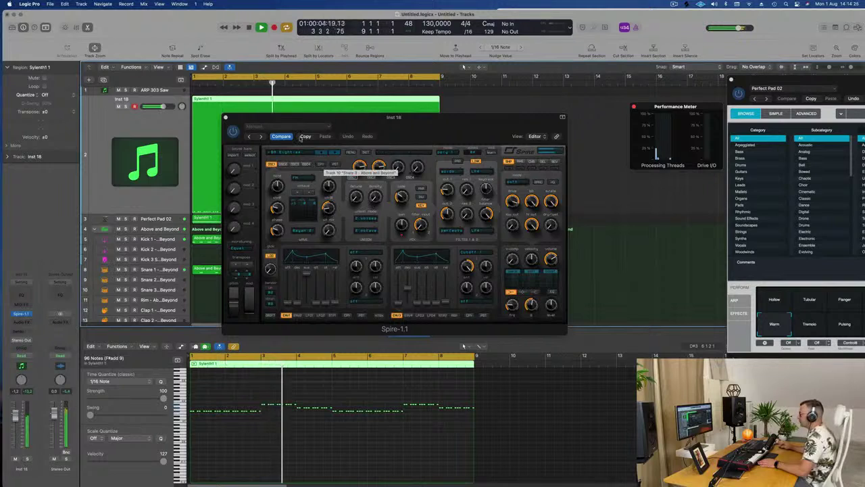
Step through Spire's next bass presets to BA Oxygene and listen to it with the loop
click(335, 155)
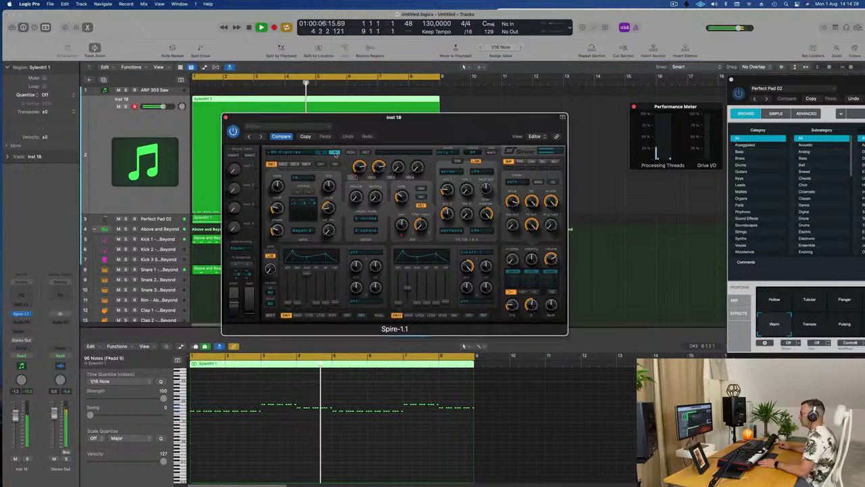
click(335, 155)
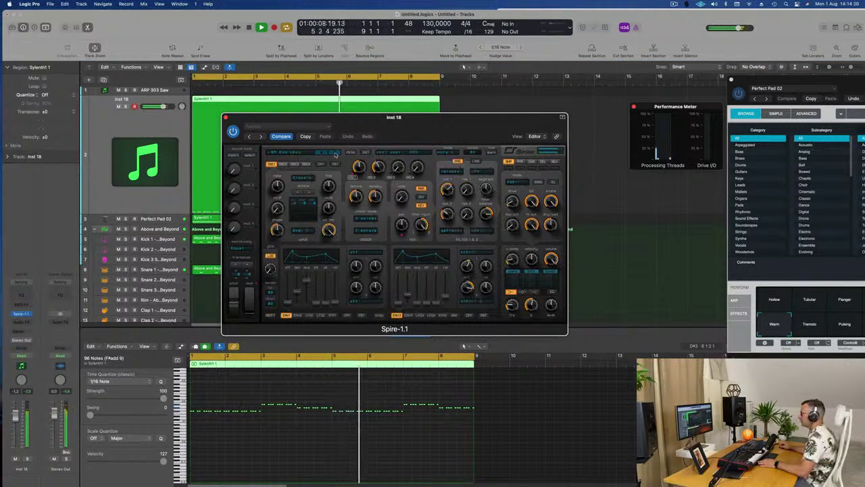
click(336, 155)
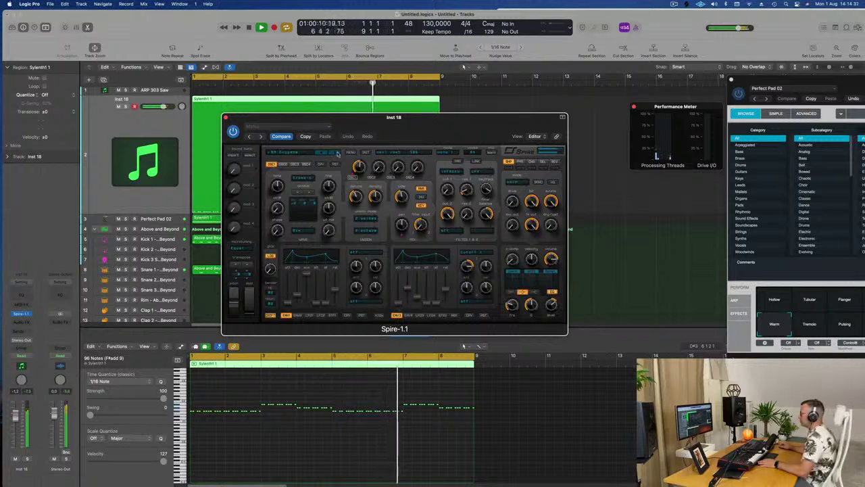
drag(442, 121, 468, 128)
key(space)
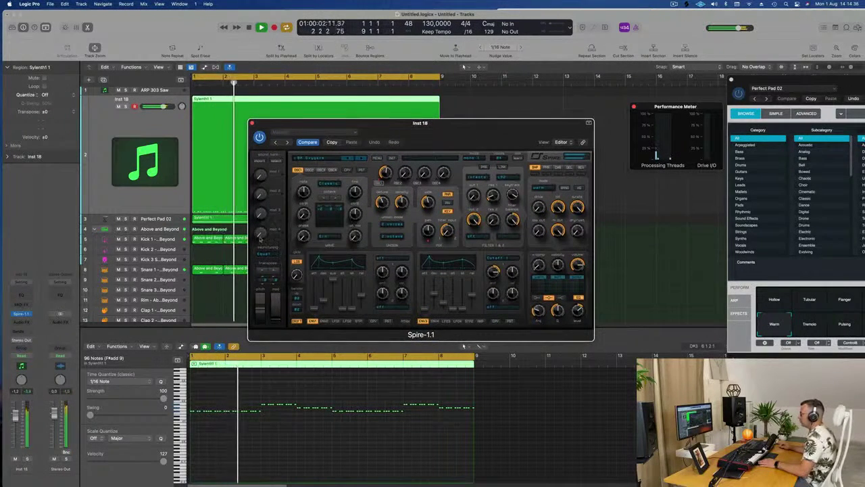
Open the Alchemy synth of the Perfect Pad 02 track, bring its window into full view and listen to the pad
click(133, 218)
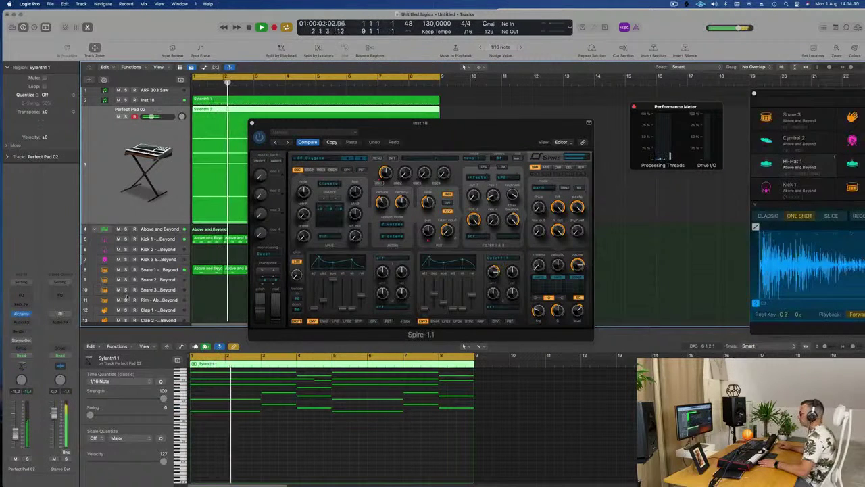
click(21, 313)
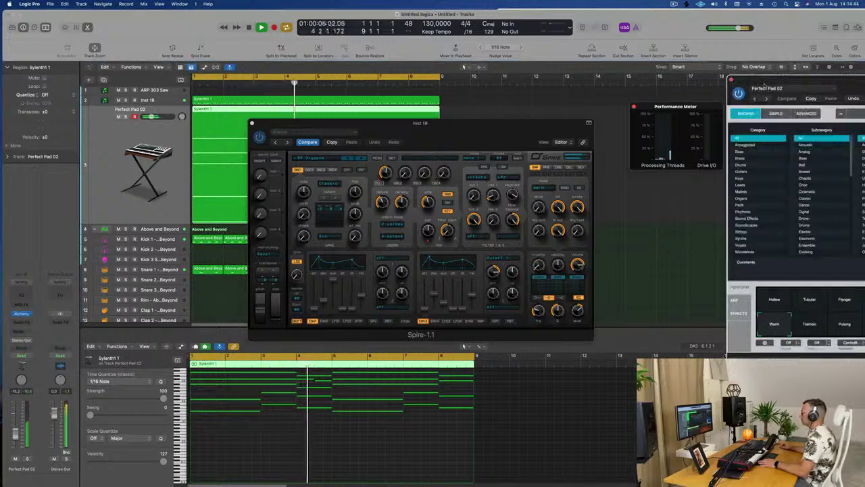
drag(763, 84, 459, 100)
key(Return)
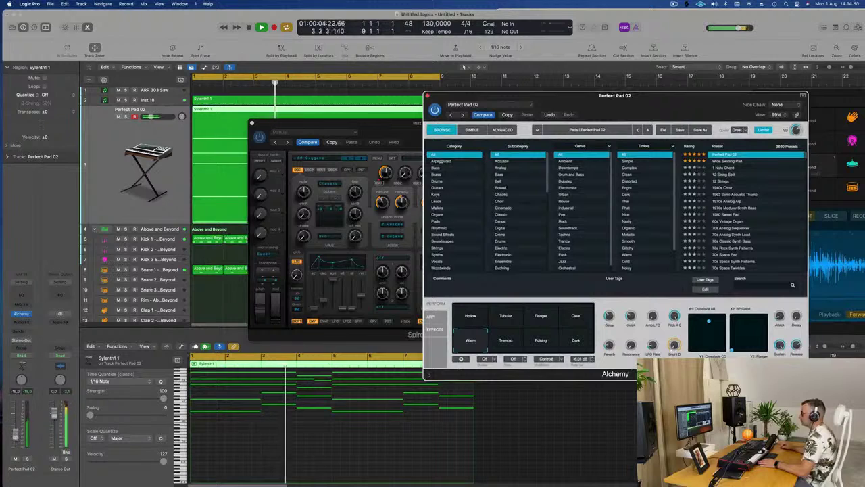
click(422, 109)
click(428, 98)
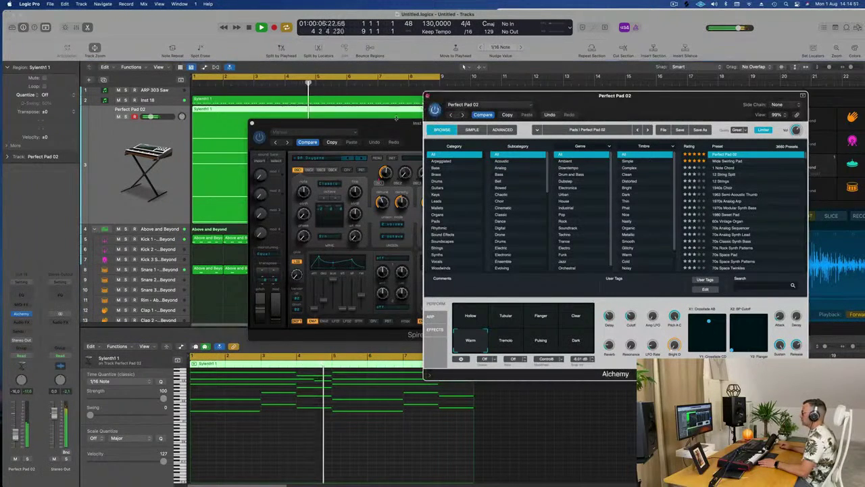
Bring the Inst 18 Spire window forward, switch to the BA Salient preset and move the window off the arrangement
drag(388, 124, 406, 98)
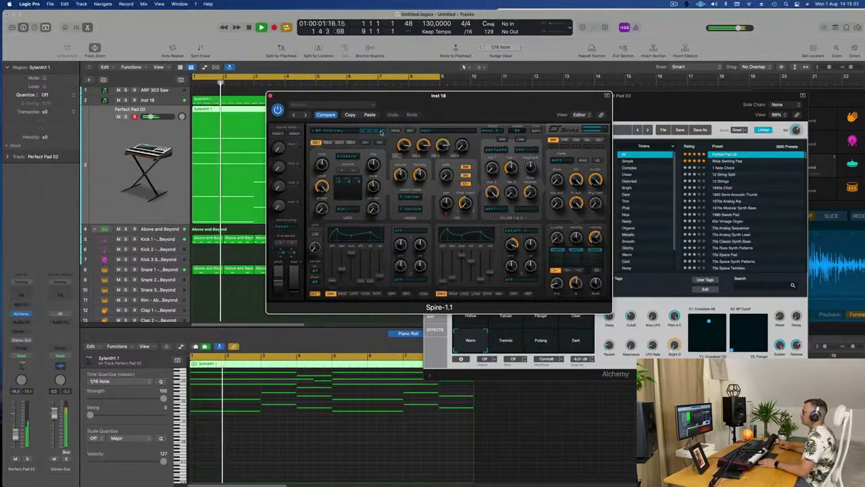
click(380, 132)
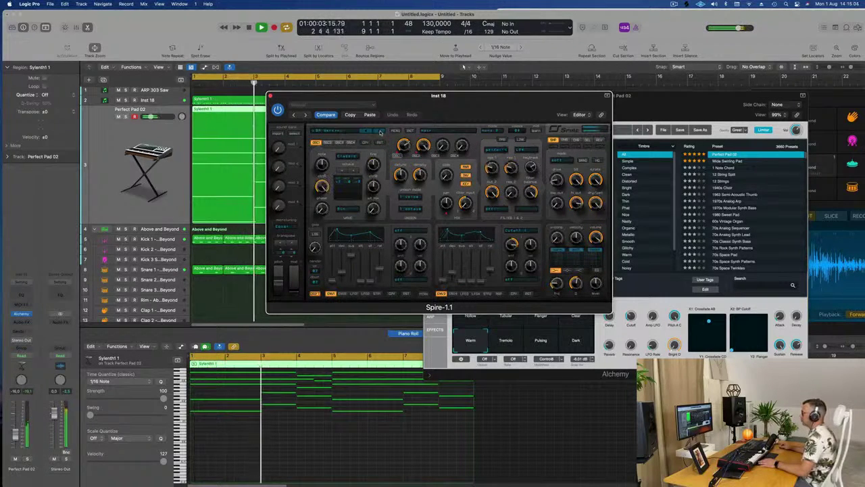
drag(436, 97, 563, 82)
Transpose all 96 Inst 18 bass notes up one octave and switch Spire to the BA Decimate B preset
key(Return)
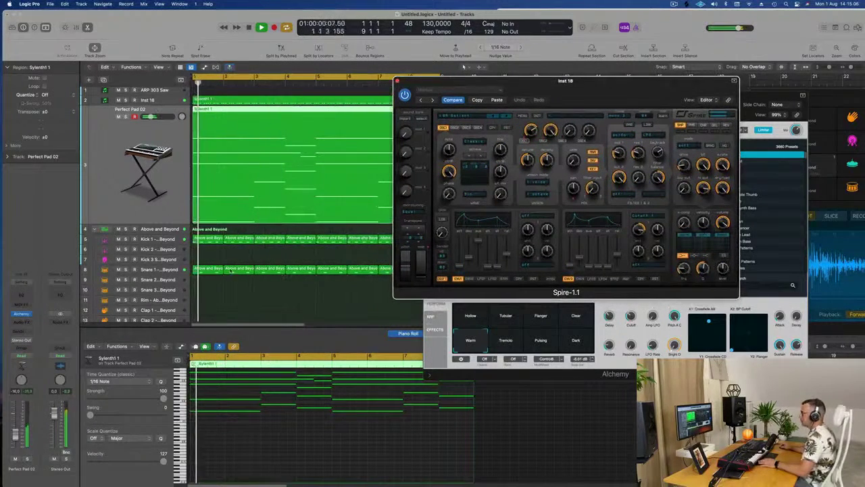
click(279, 100)
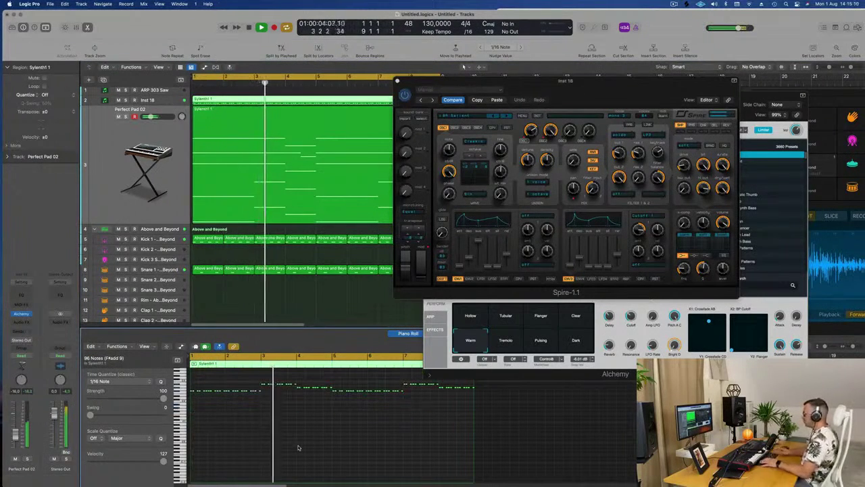
drag(647, 87, 615, 85)
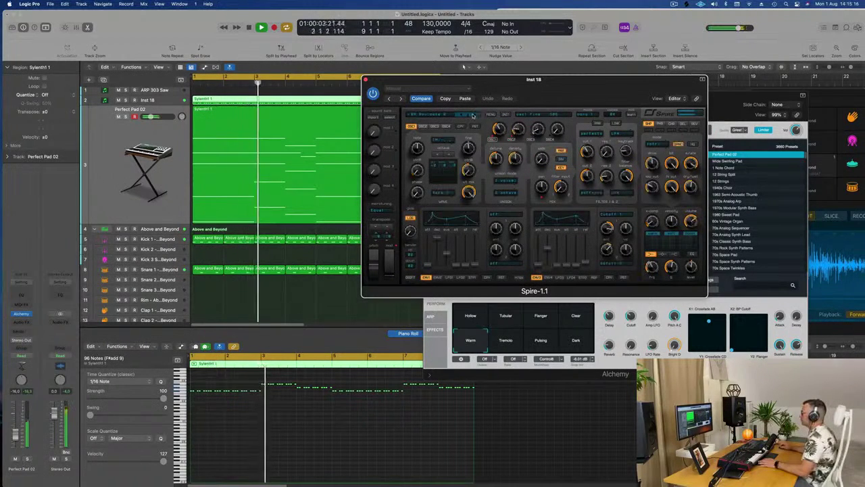
Step through Spire's next bass presets with the loop playing, keeping the Inst 18 synth window clear of the arrangement
click(472, 115)
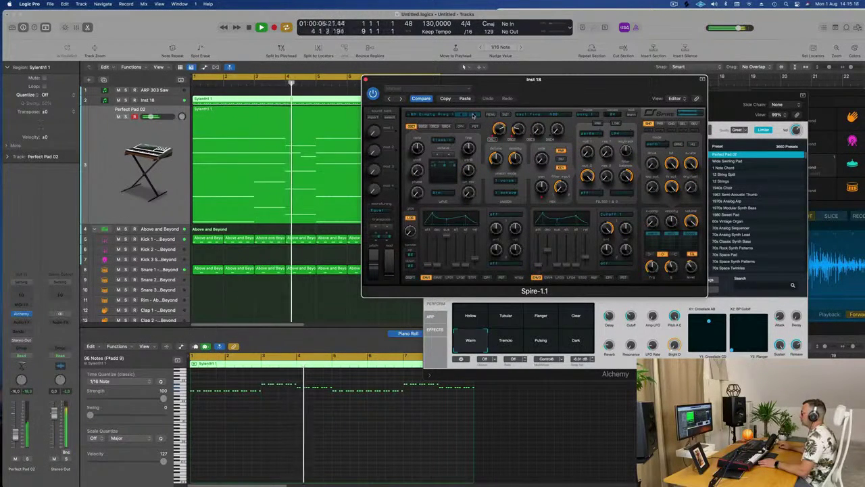
drag(566, 85, 491, 143)
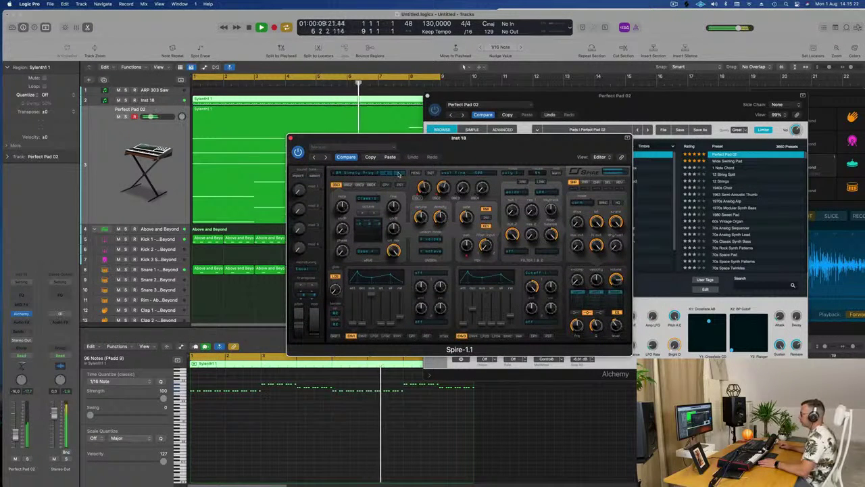
drag(470, 142, 548, 139)
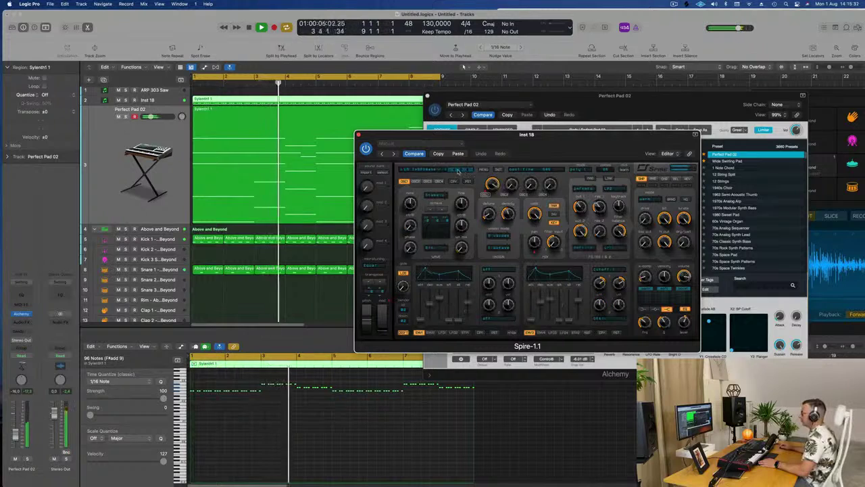
click(453, 170)
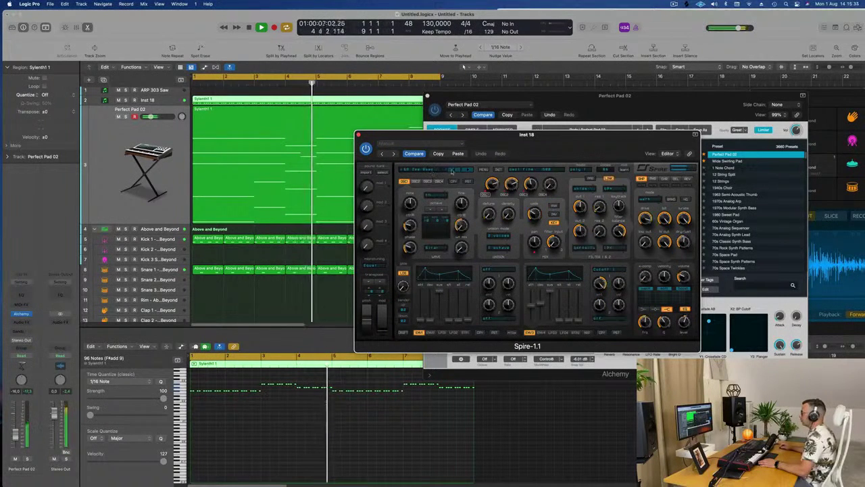
click(455, 171)
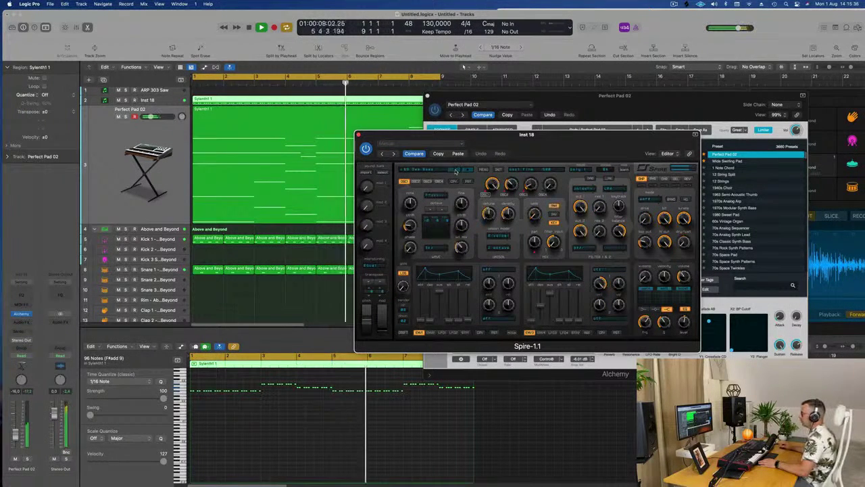
click(455, 171)
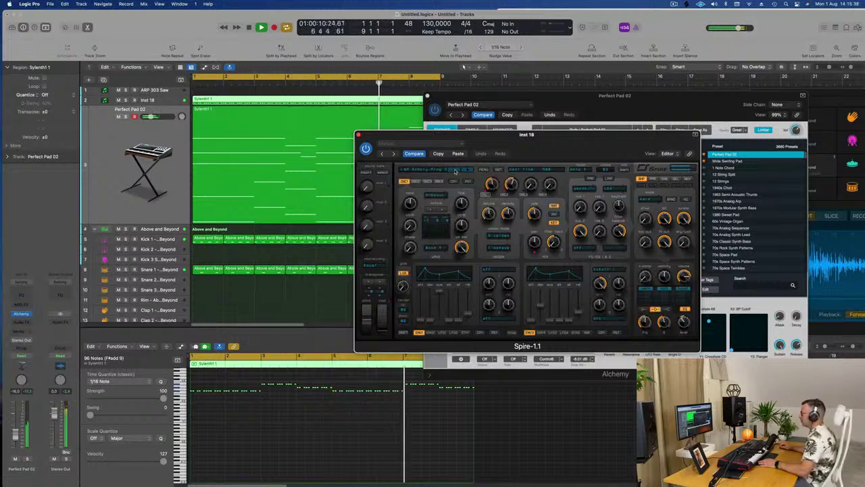
drag(510, 151, 414, 148)
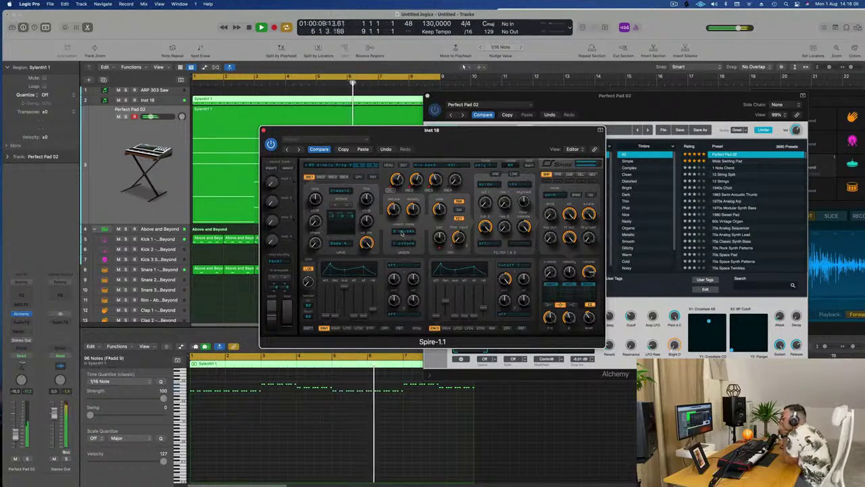
Choose another unison voice count in Spire and set the unison mode to 2 octave
click(402, 233)
click(396, 254)
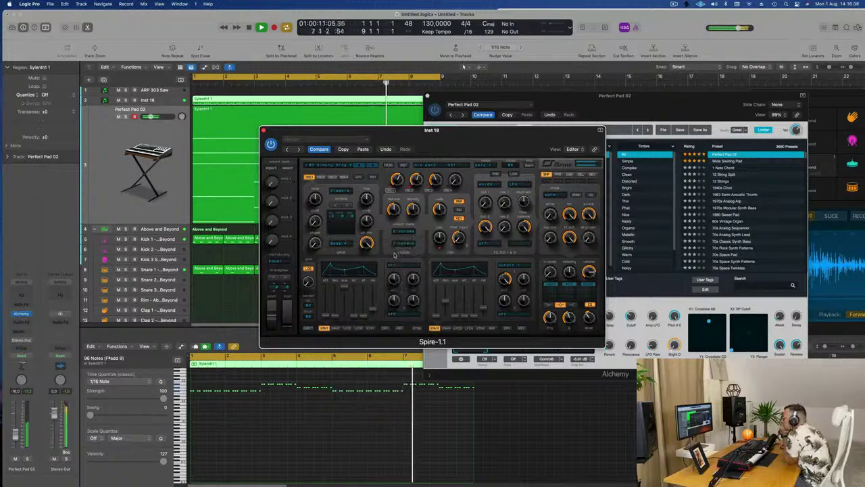
click(403, 244)
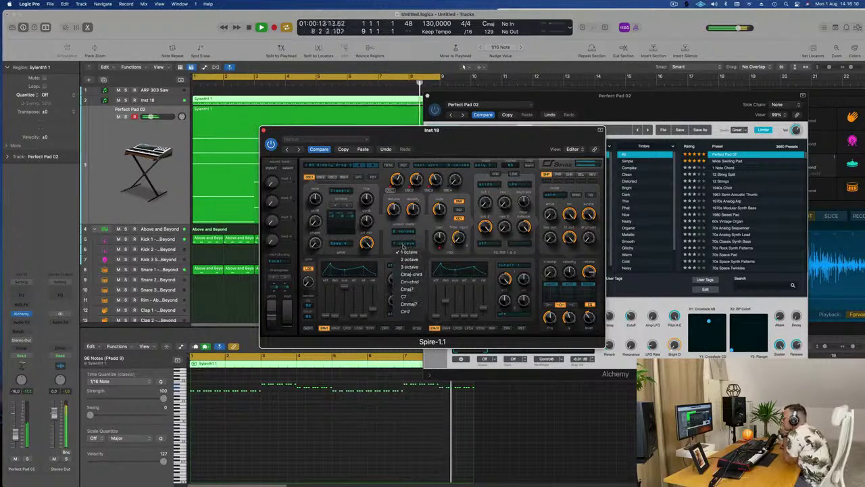
click(404, 259)
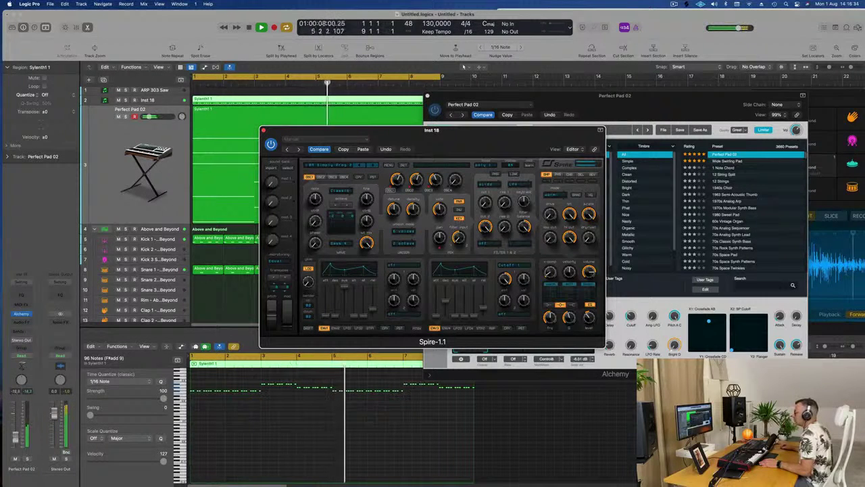
Select the Inst 18 track and insert a stereo Compressor after Spire in its audio effects
click(154, 146)
click(174, 104)
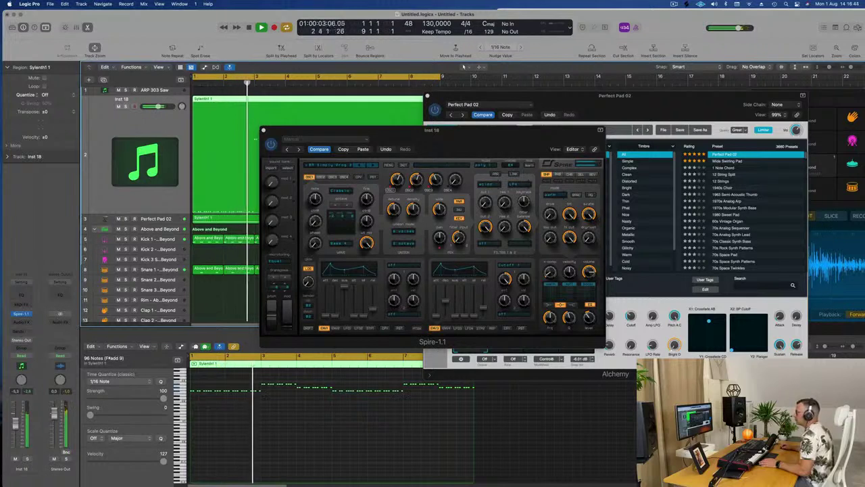
click(25, 305)
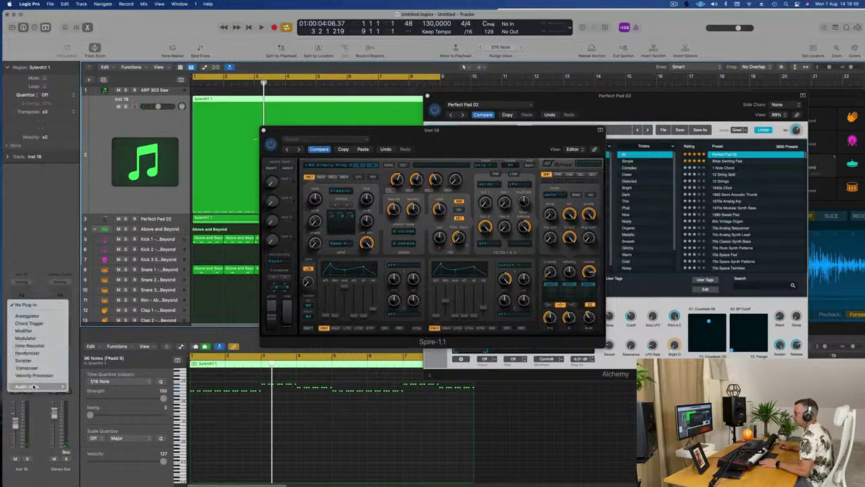
click(48, 255)
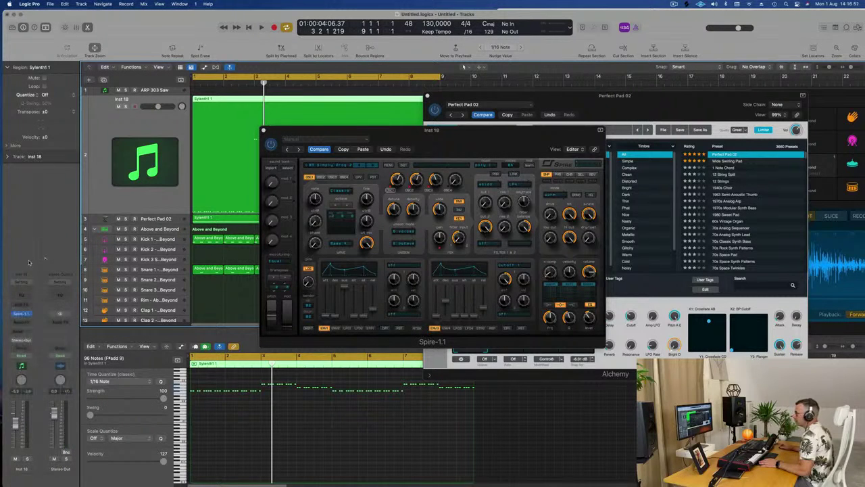
click(21, 322)
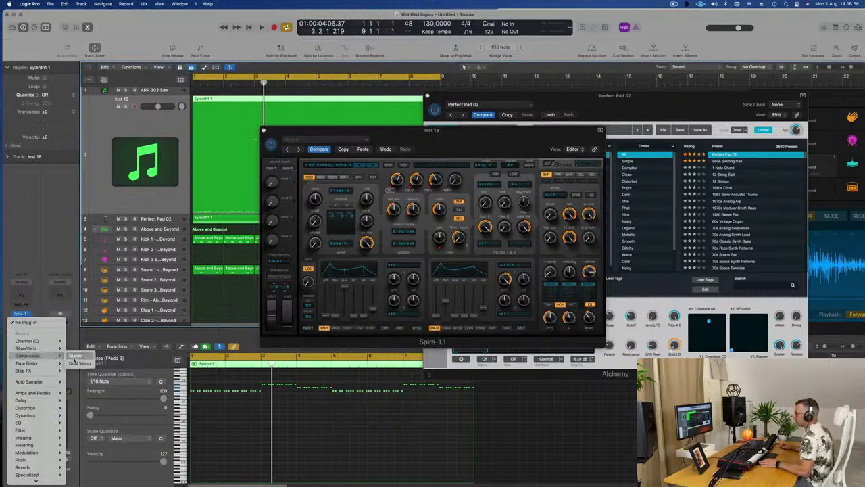
click(76, 356)
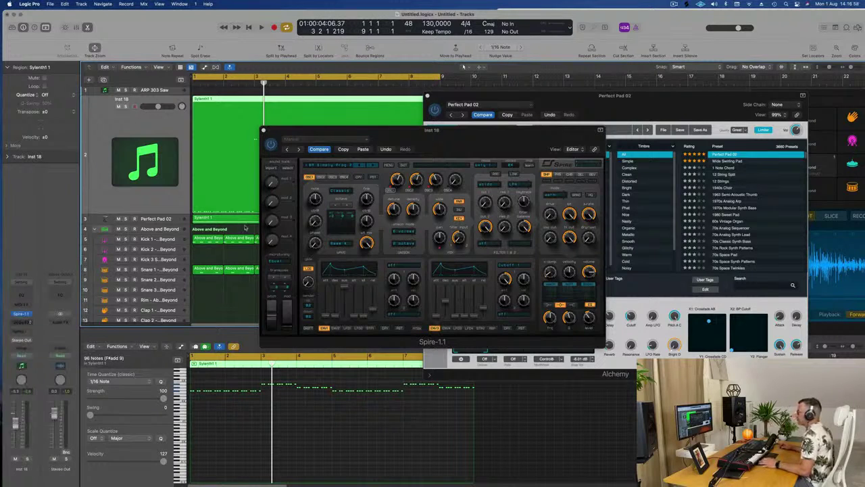
Set the side chain source of the Inst 18 Compressor to Bus 3, fed by the Above and Beyond drums
drag(471, 97, 456, 98)
click(633, 106)
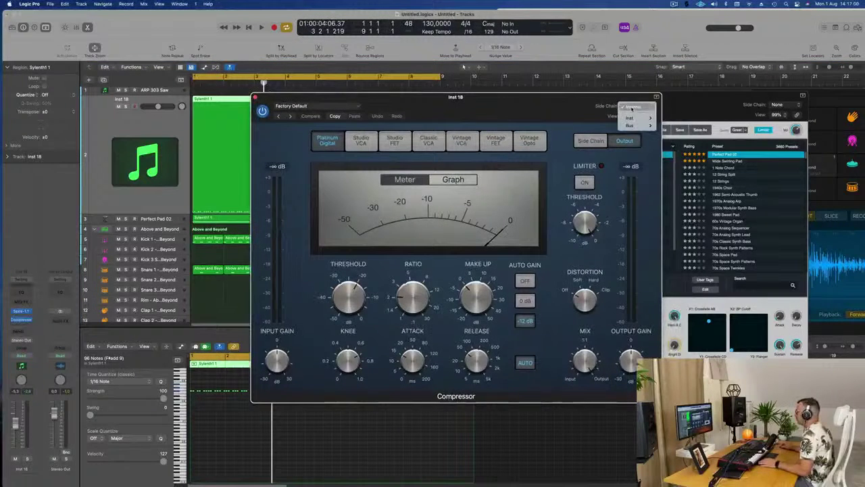
mouse_move(635, 120)
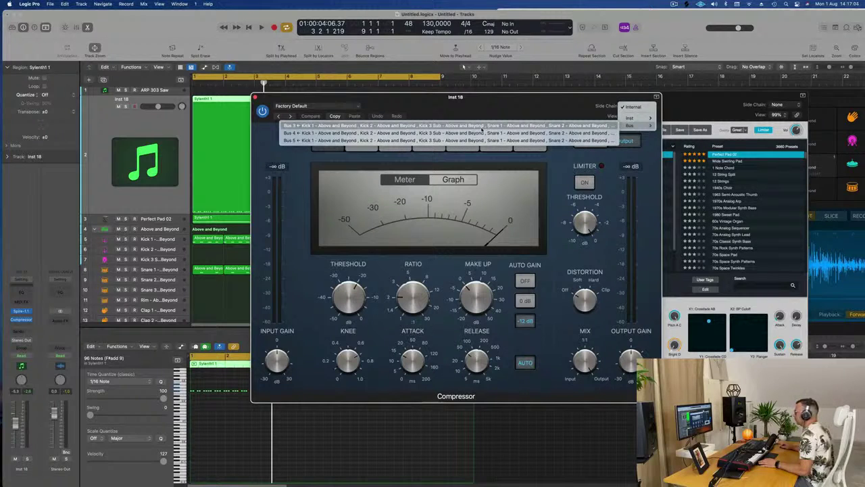
click(511, 108)
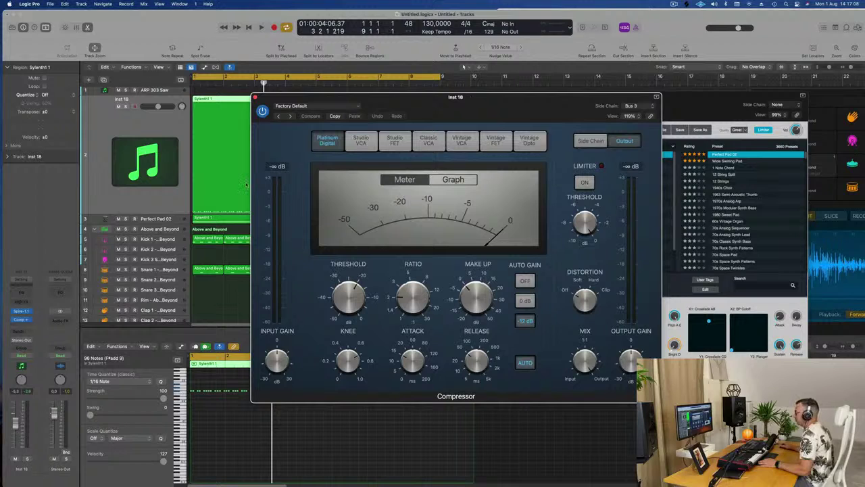
Turn off the Compressor's auto release, compare Auto Gain Off with -12 dB during playback, keep -12 dB and close the plug-in
key(space)
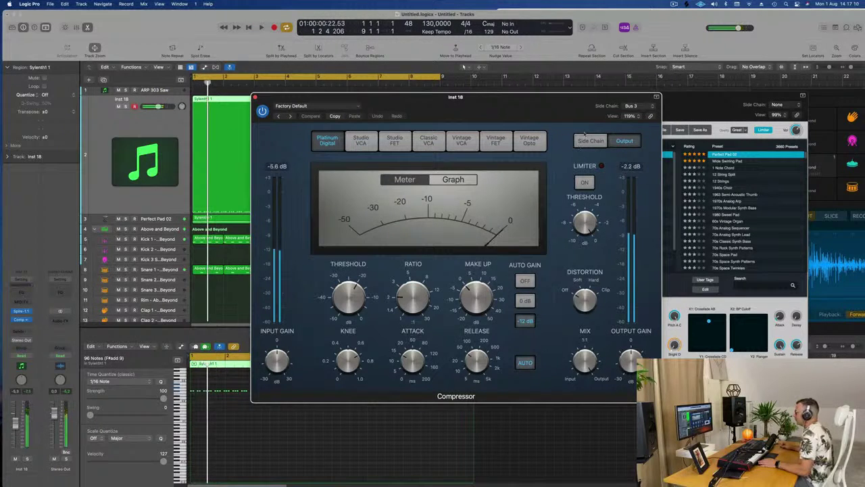
drag(477, 360, 477, 399)
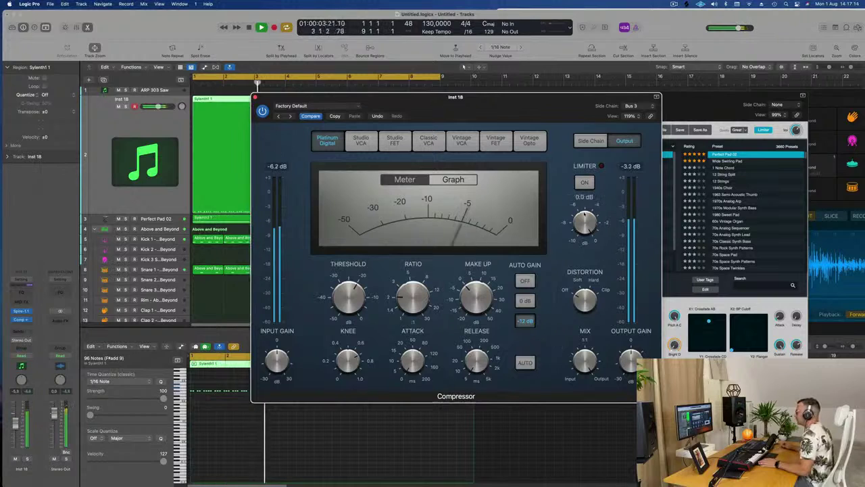
click(530, 282)
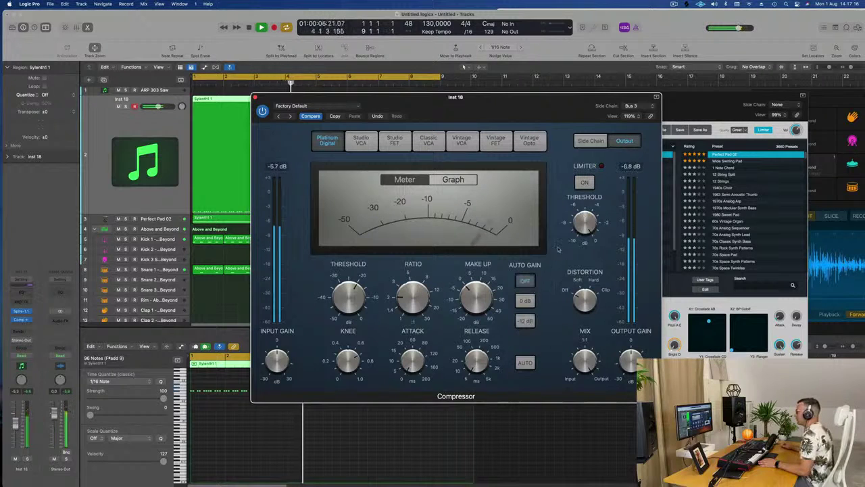
click(528, 322)
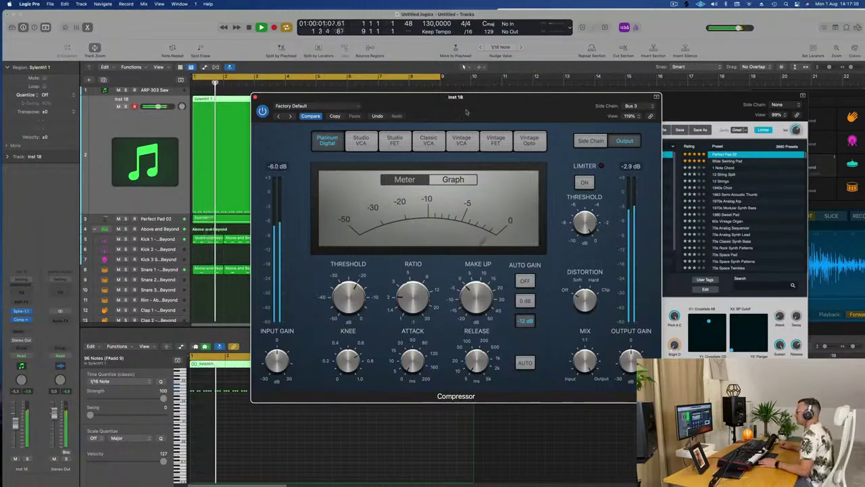
drag(461, 120, 498, 123)
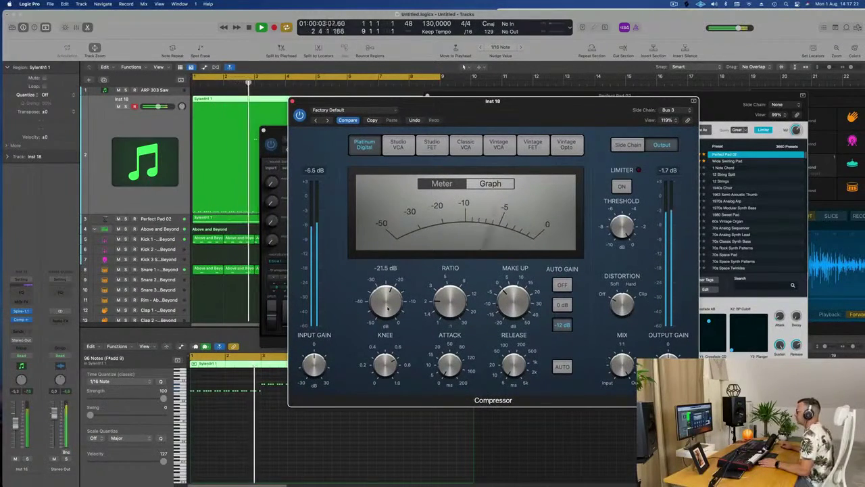
click(293, 102)
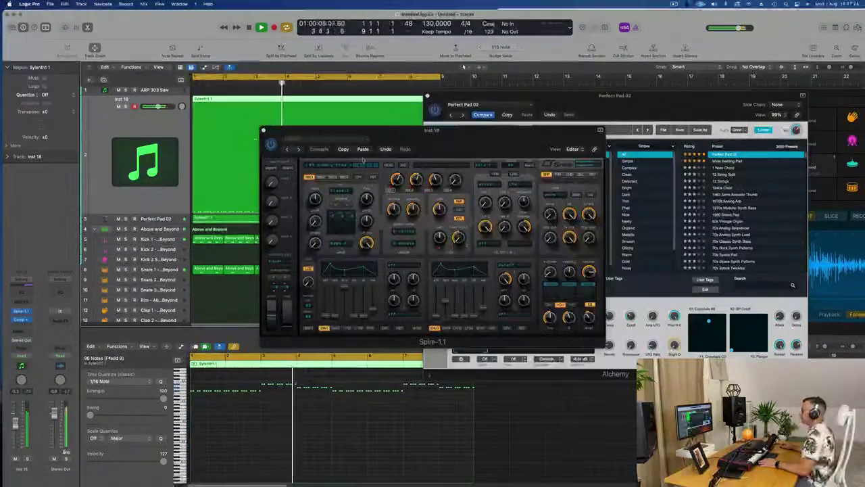
Audition the neighbouring Spire bass preset with the side-chained loop and close the Inst 18 Spire window
drag(418, 138, 503, 133)
click(453, 163)
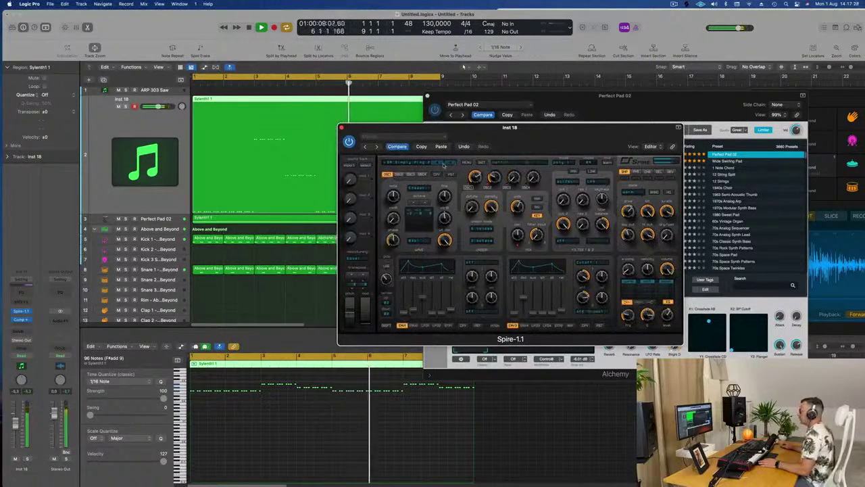
drag(539, 138, 522, 136)
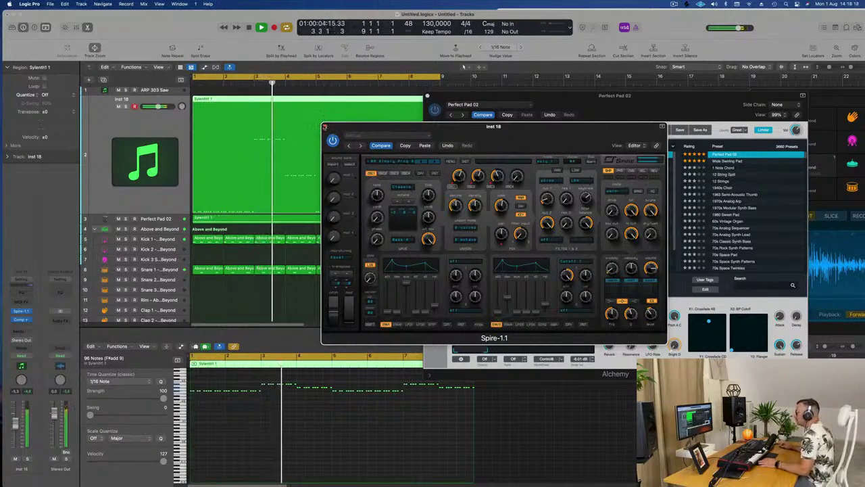
click(325, 127)
Lower the Inst 18 volume to -6.4 dB, close the Perfect Pad 02 Alchemy window and replay the loop from the start
key(Return)
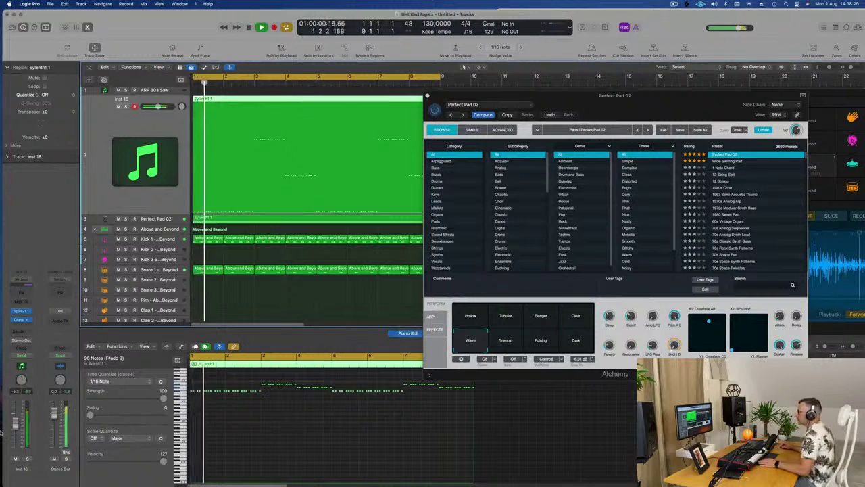
drag(15, 422, 15, 426)
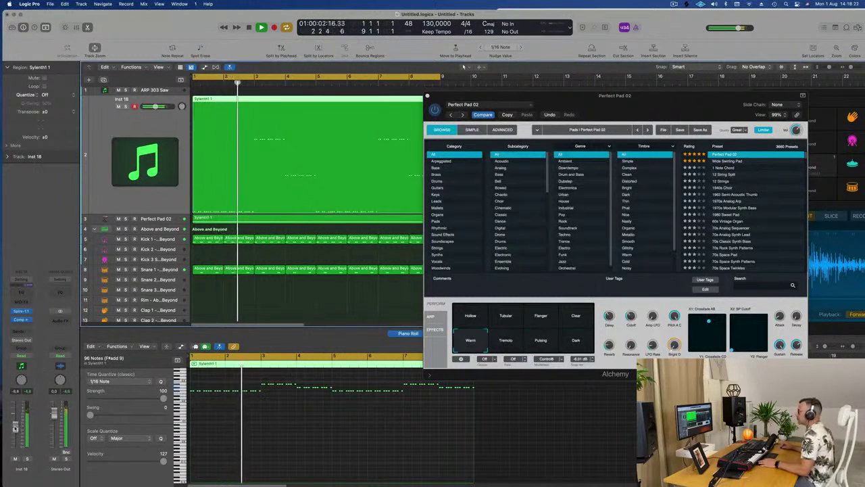
drag(504, 104, 459, 133)
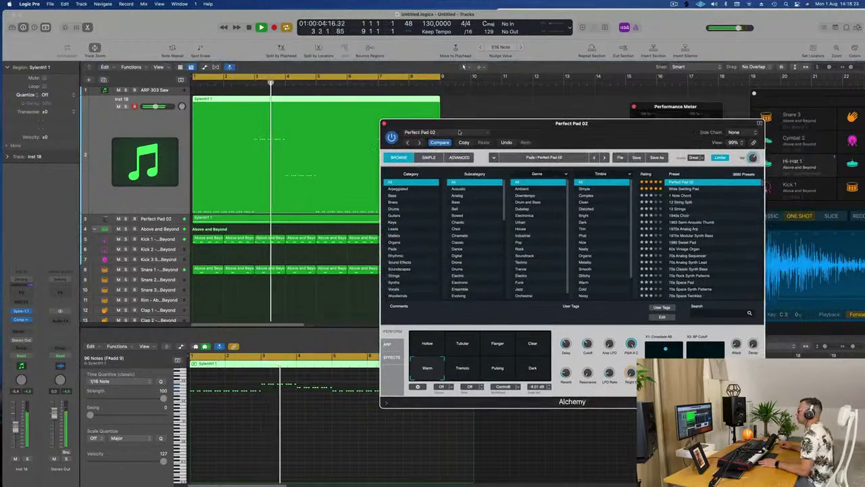
click(384, 123)
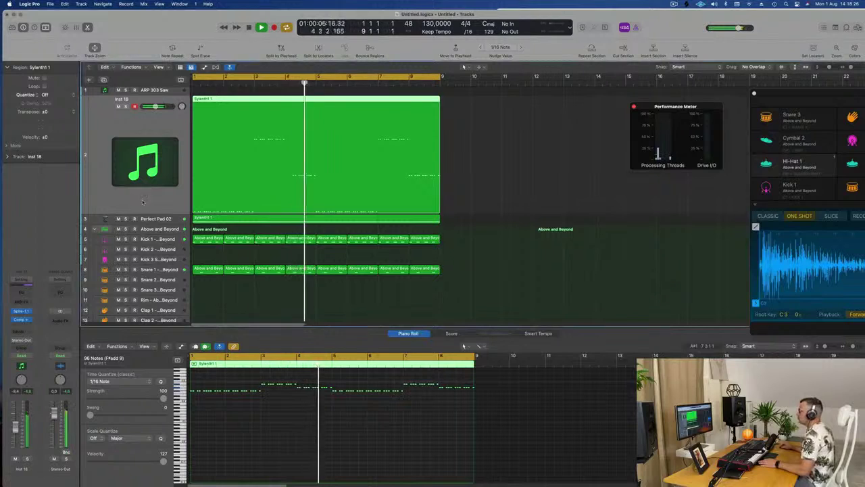
key(Return)
key(Return)
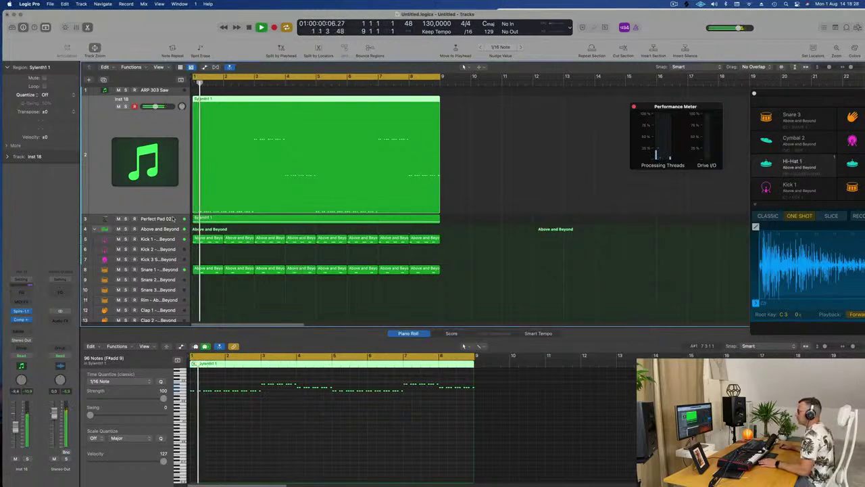
Duplicate the Perfect Pad 02 track with its Alchemy settings, copy the pad region onto the new track and stop playback
click(169, 218)
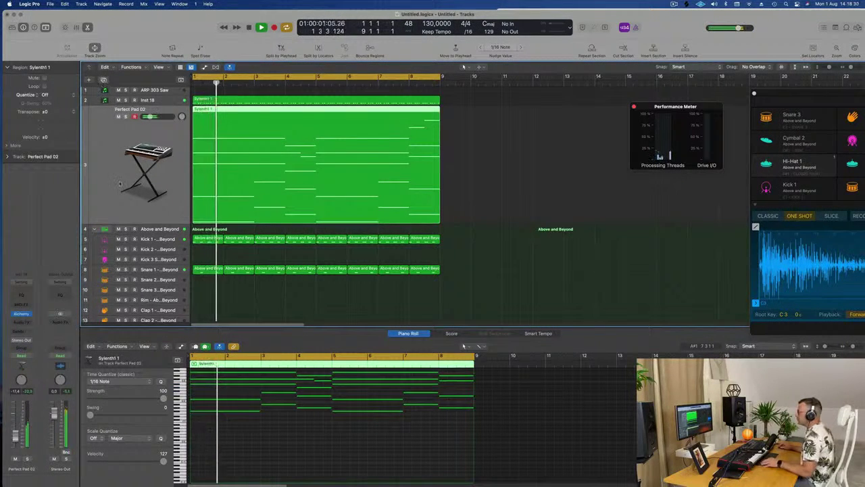
key(super+d)
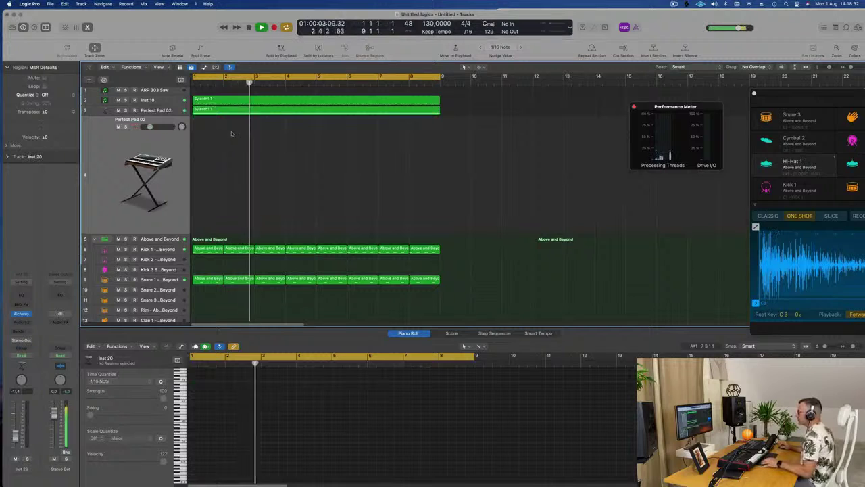
click(245, 110)
drag(251, 111, 251, 145)
key(space)
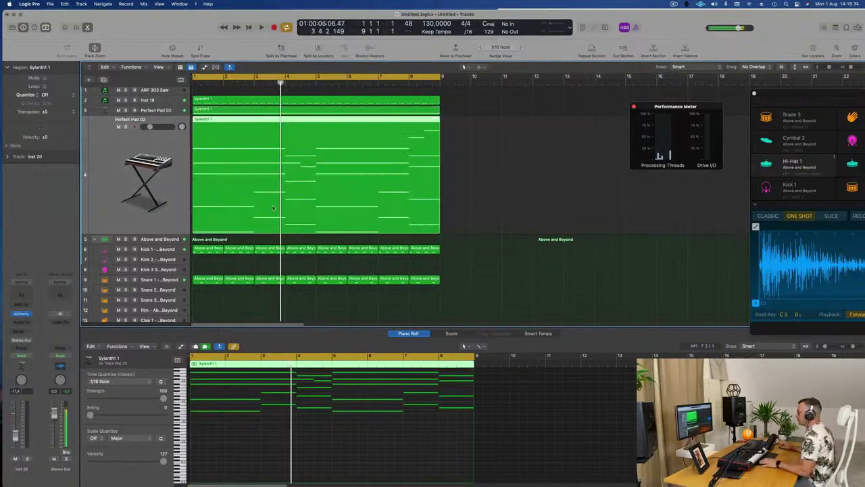
Set the Snare 1 track's volume to about -14 dB during playback and return to the start of the loop
click(164, 282)
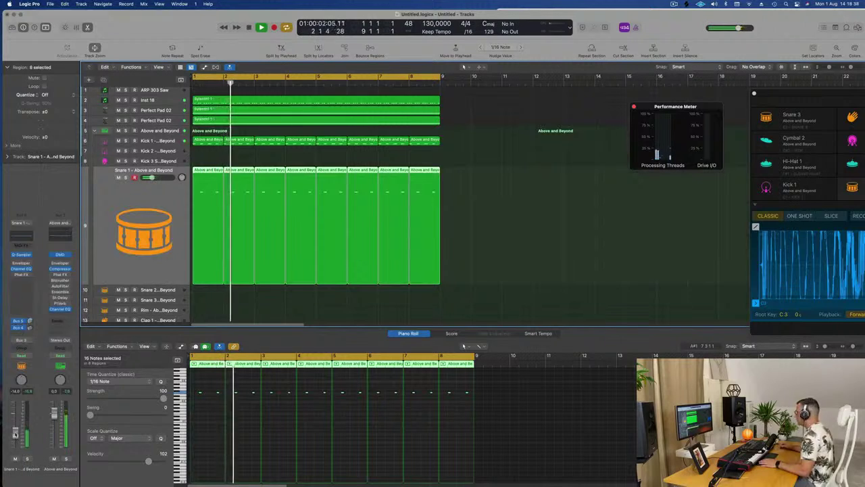
key(Return)
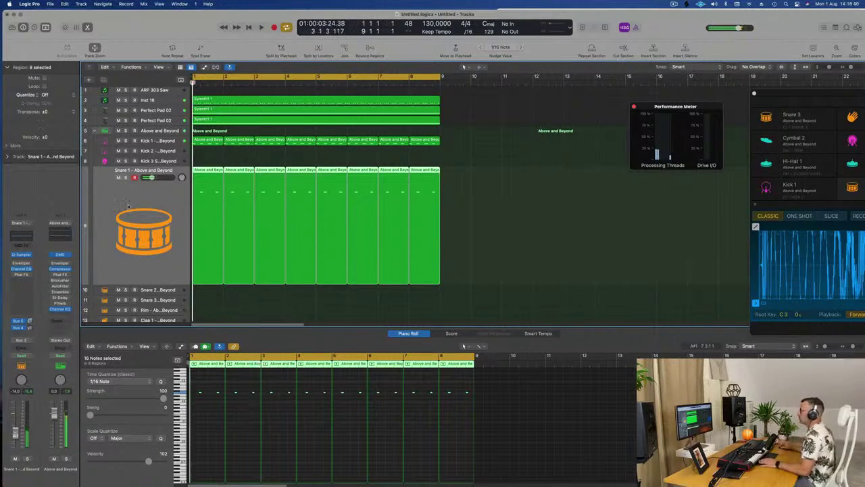
Select the duplicated Perfect Pad 02 track and its region, and select all of the region's notes in the Piano Roll
click(213, 119)
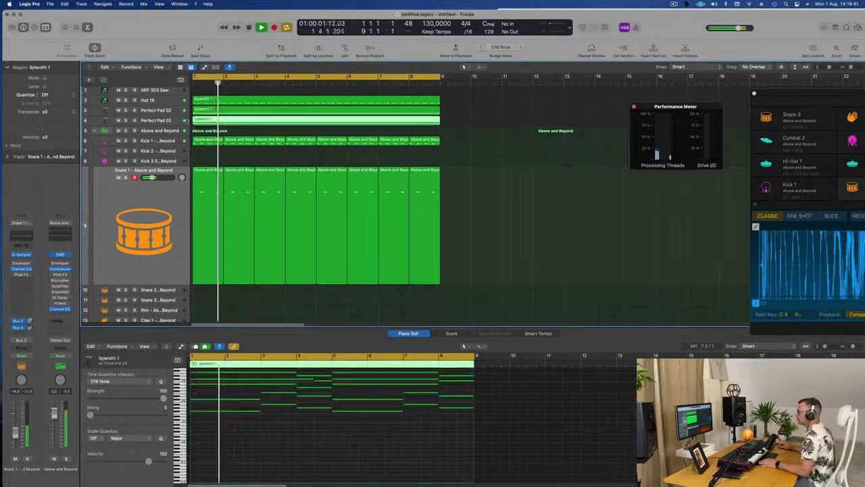
click(135, 121)
scroll(255, 442, up, 4)
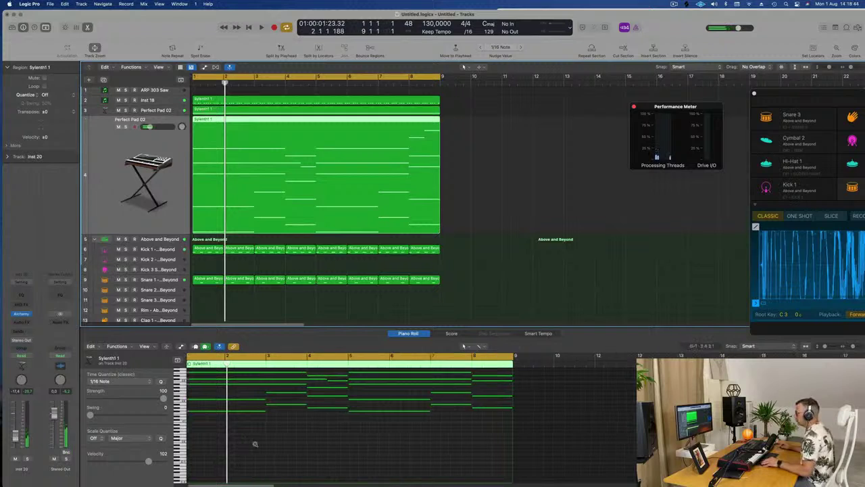
scroll(291, 433, up, 3)
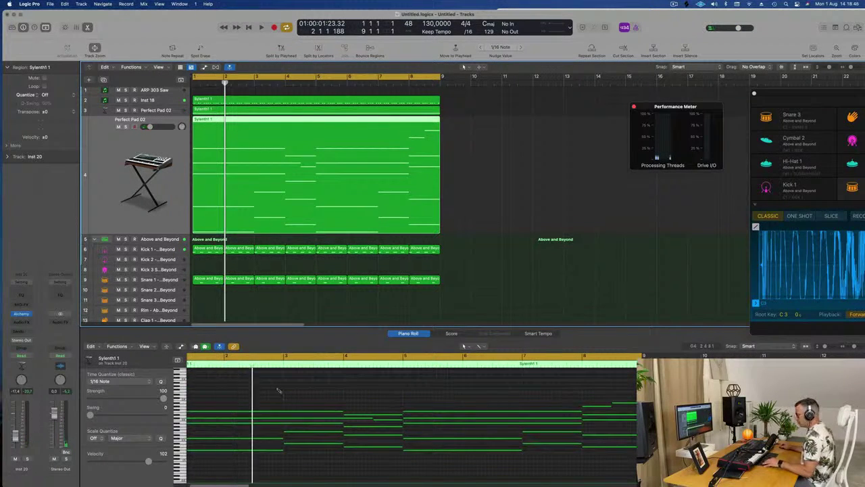
key(super+a)
click(445, 139)
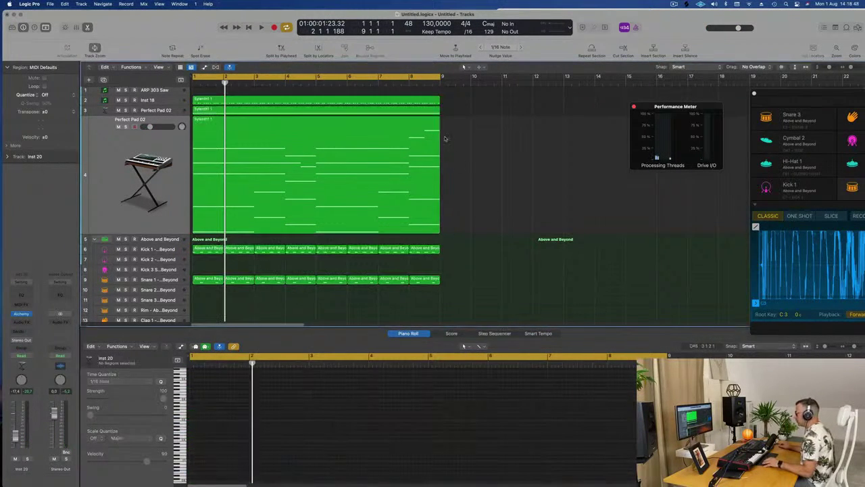
click(407, 122)
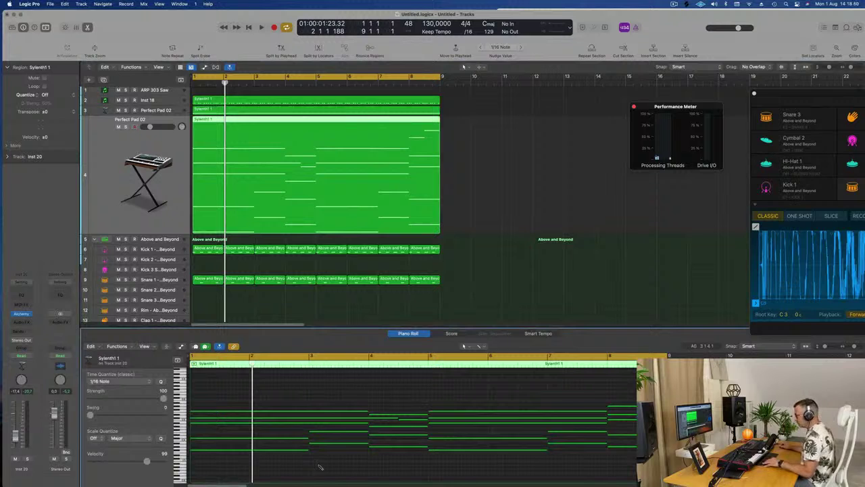
key(super+a)
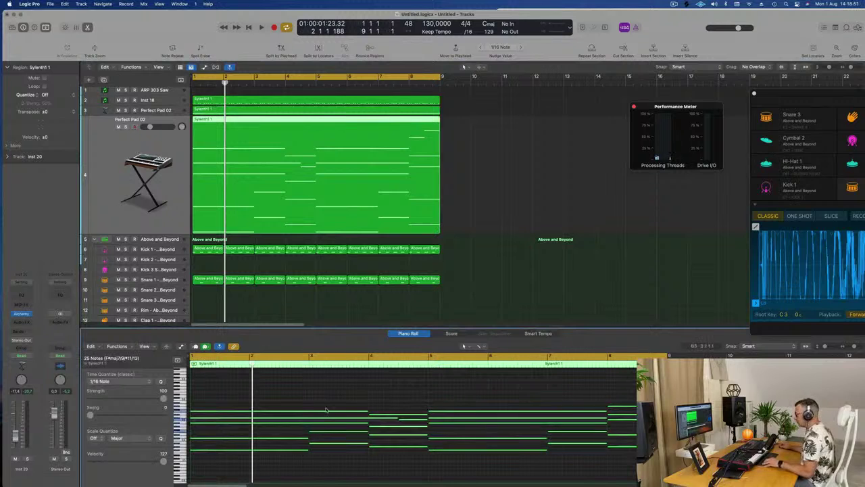
Show the Note Velocity lane for the duplicated pad region in the Piano Roll and play the loop
click(233, 347)
click(268, 380)
scroll(282, 400, down, 5)
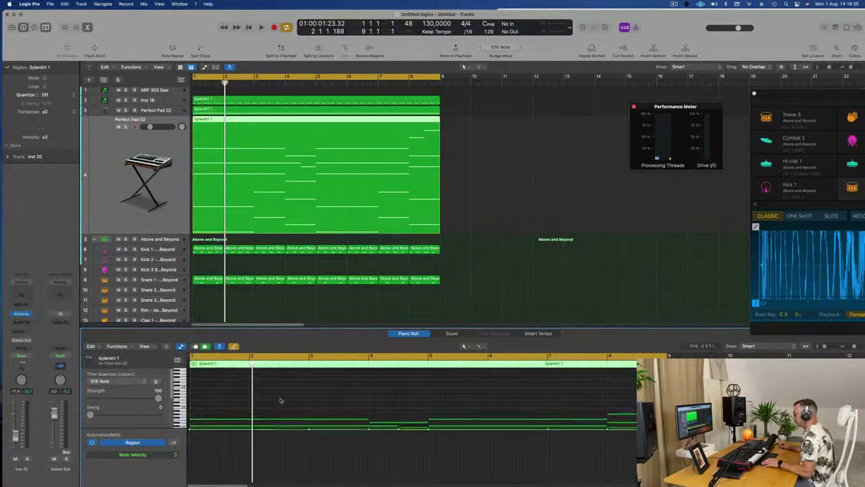
scroll(290, 413, up, 2)
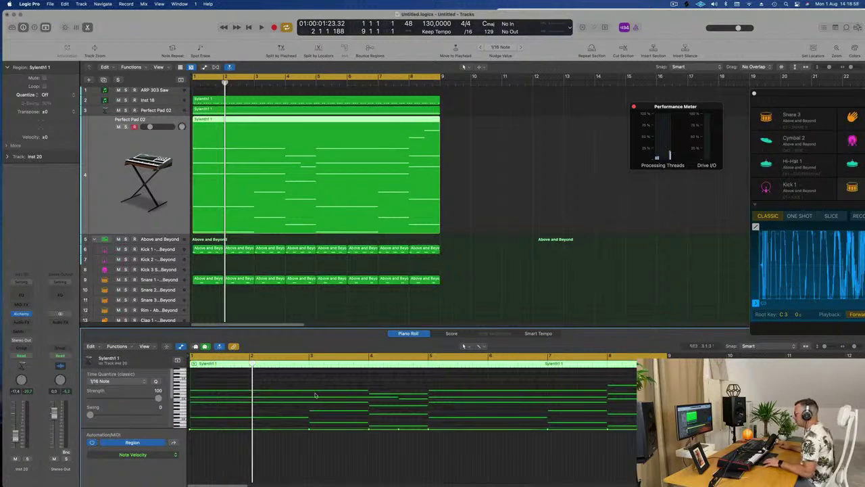
key(space)
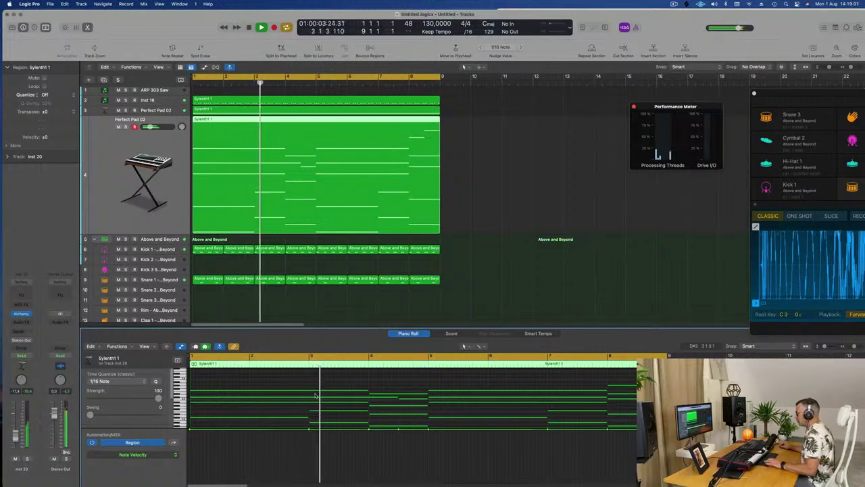
scroll(310, 388, down, 2)
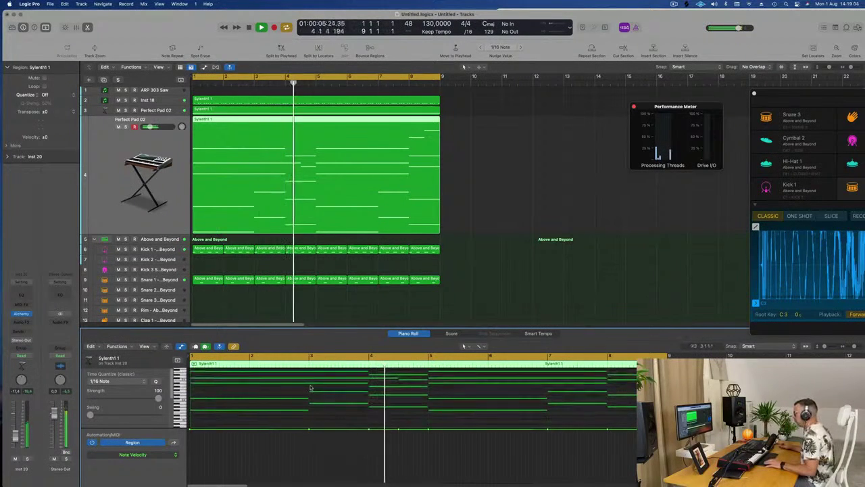
scroll(311, 387, up, 3)
Assign the Scissors Tool as the Piano Roll's alternate tool and split all the duplicated pad's notes at bars 3, 6 and 7
click(481, 347)
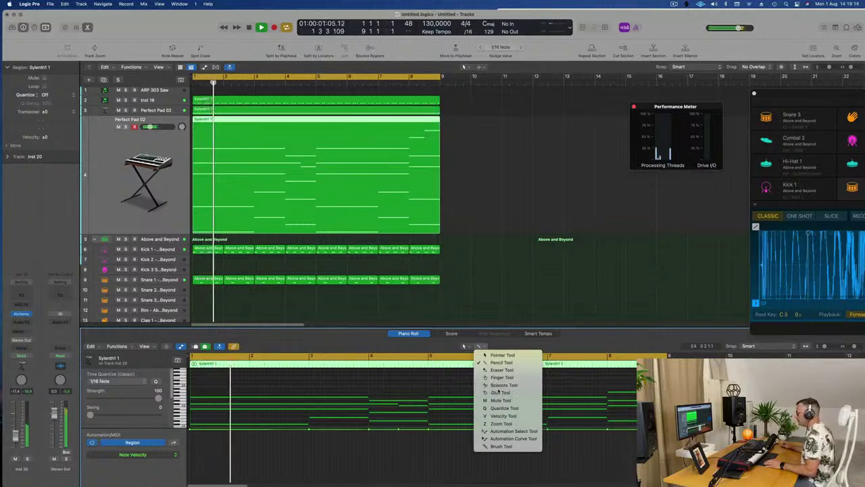
click(508, 386)
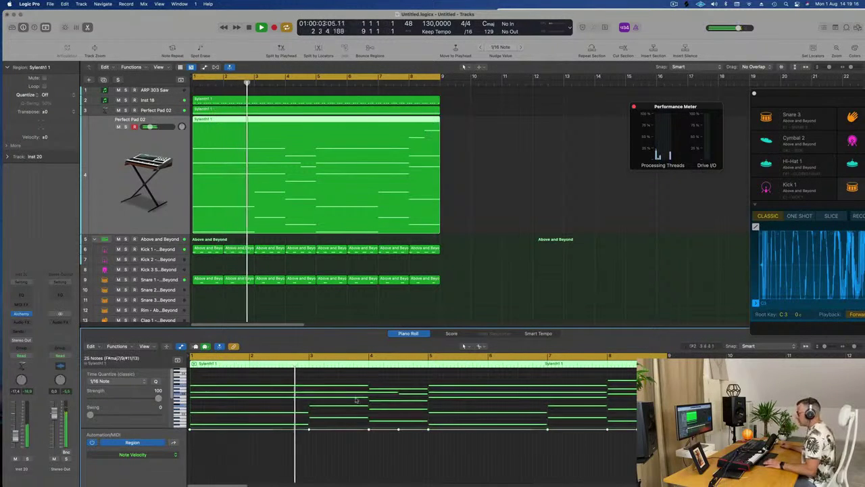
key(super+a)
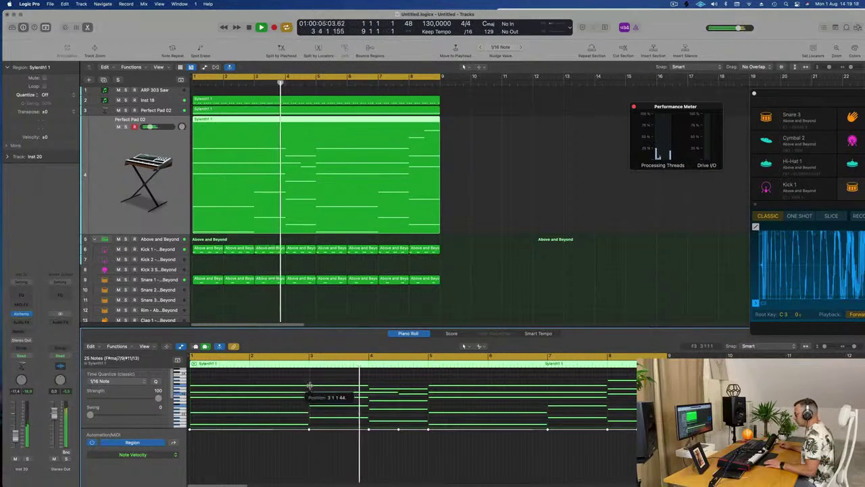
super+click(309, 387)
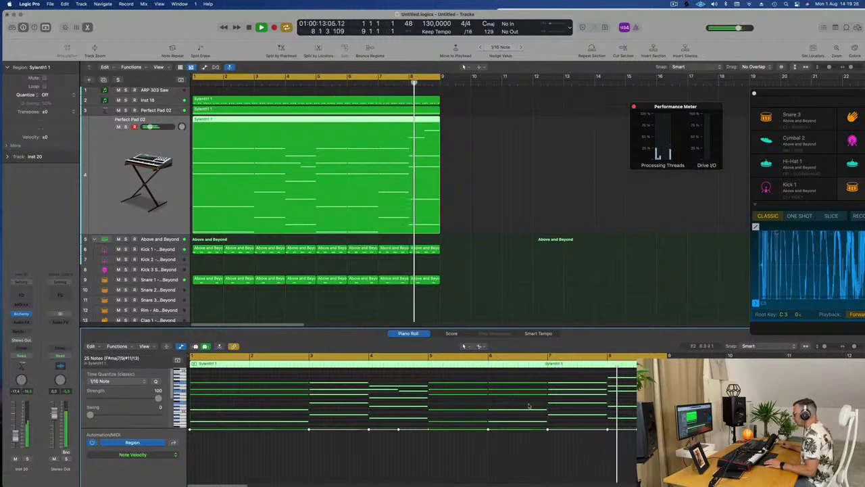
scroll(406, 406, down, 2)
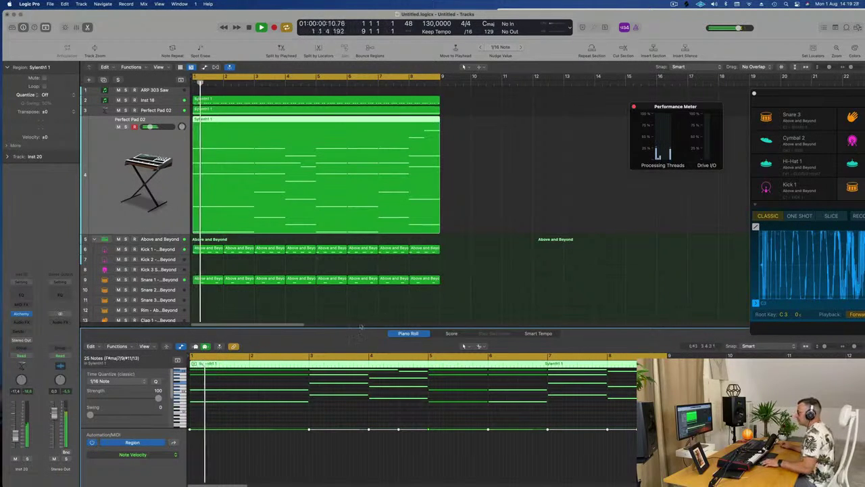
Replace Alchemy on the duplicated pad track with Arturia's CS-80V2, move its window aside and stop playback
click(21, 314)
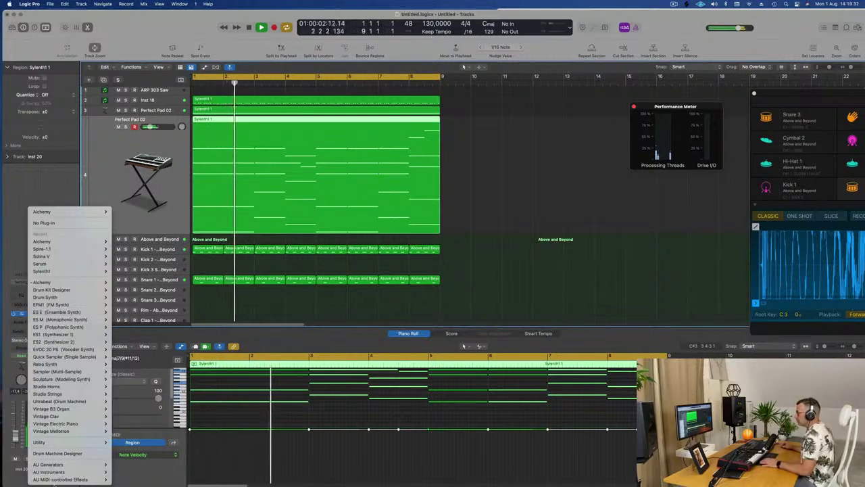
mouse_move(67, 471)
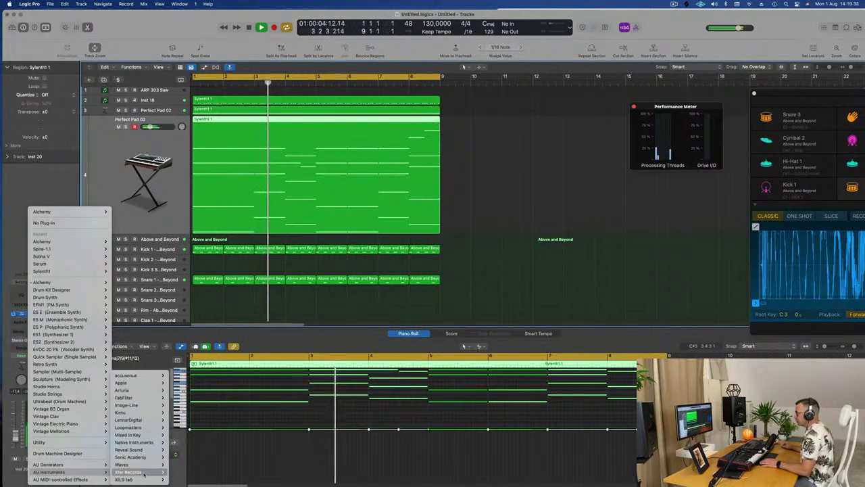
mouse_move(145, 437)
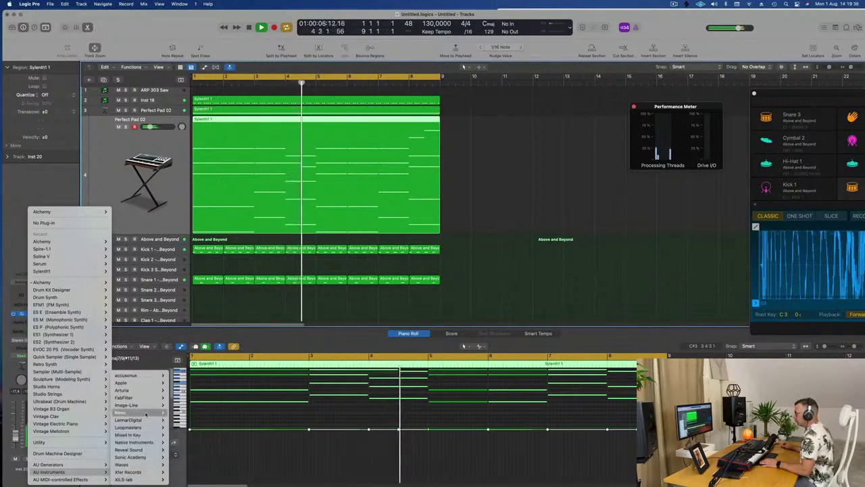
mouse_move(146, 413)
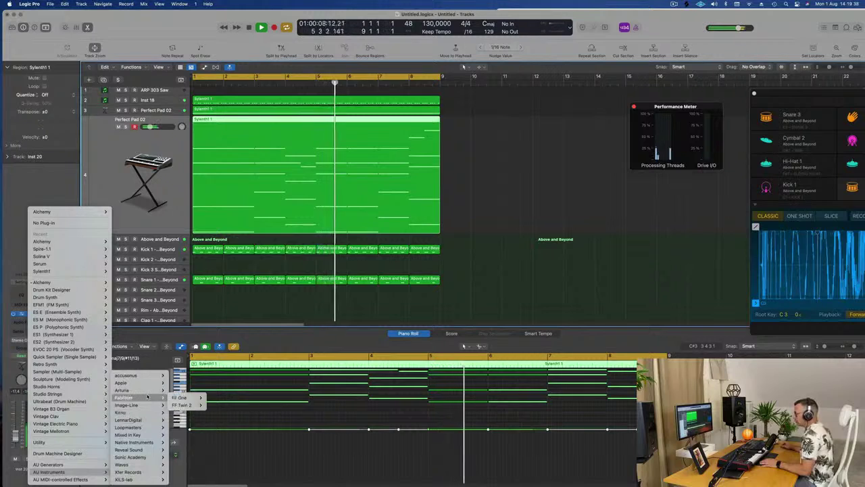
mouse_move(128, 390)
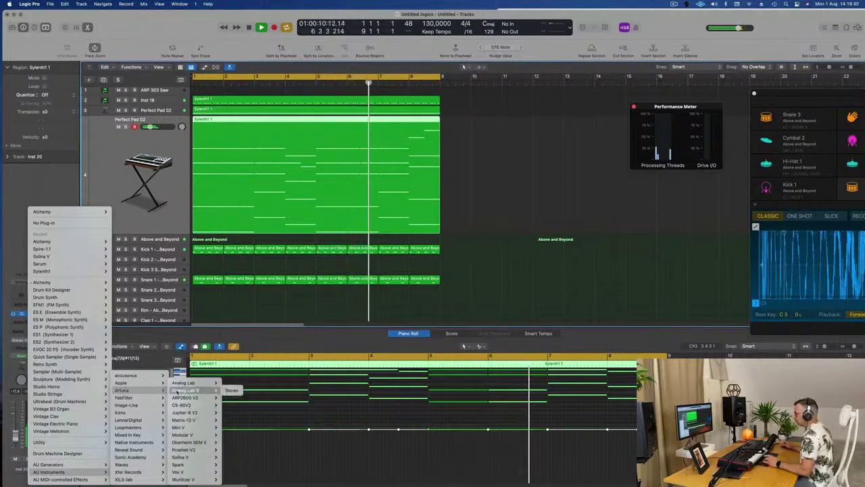
mouse_move(181, 398)
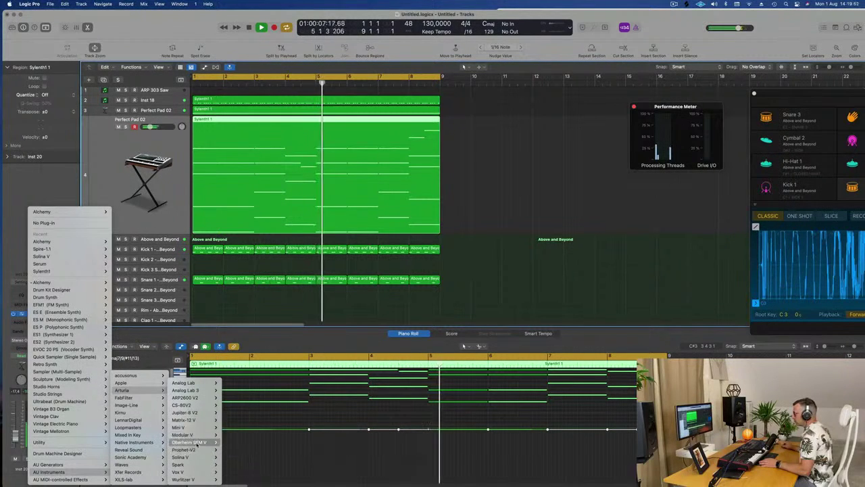
click(230, 404)
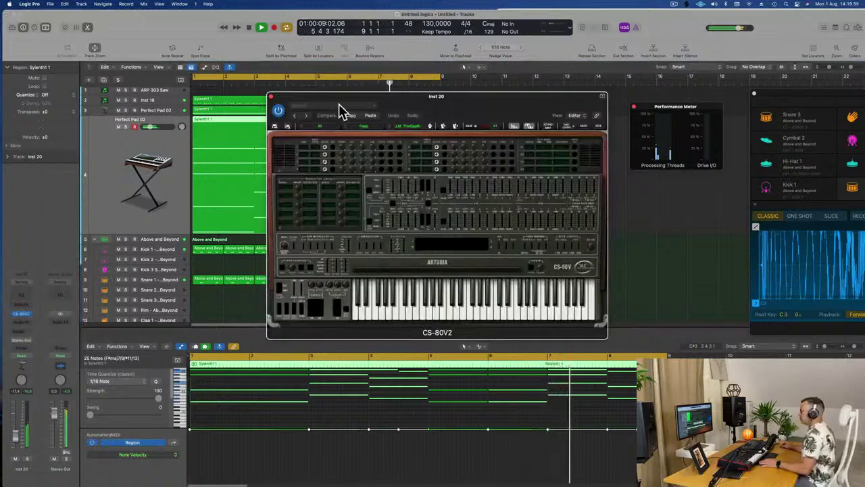
drag(451, 101, 512, 104)
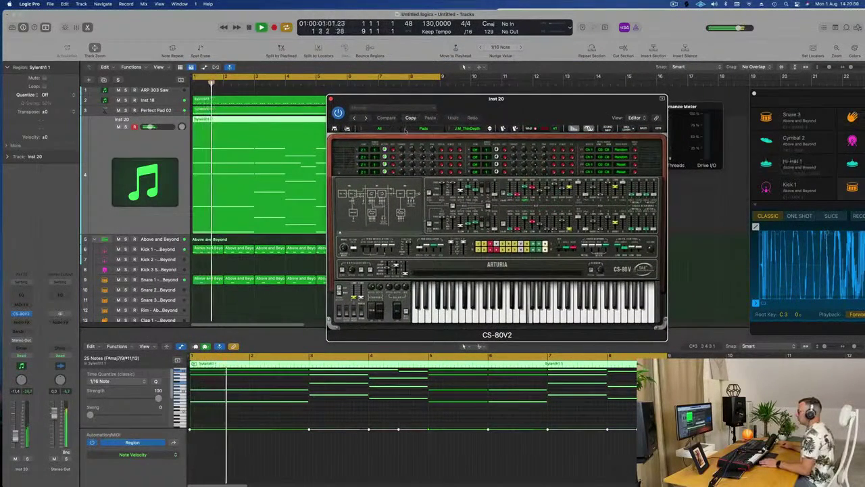
key(space)
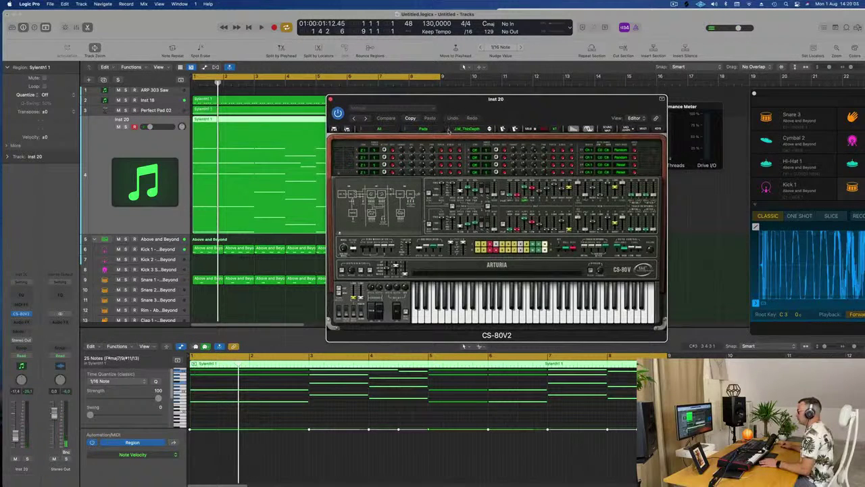
click(449, 130)
scroll(480, 219, down, 3)
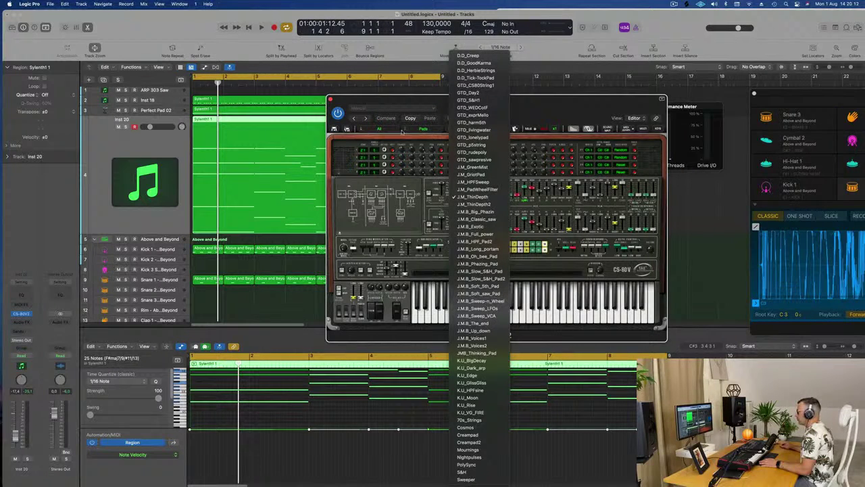
click(406, 131)
Load the Keyboards preset C.L_Piano1 in the CS-80V2 and set the Inst 20 volume to about -14 dB during playback
click(405, 130)
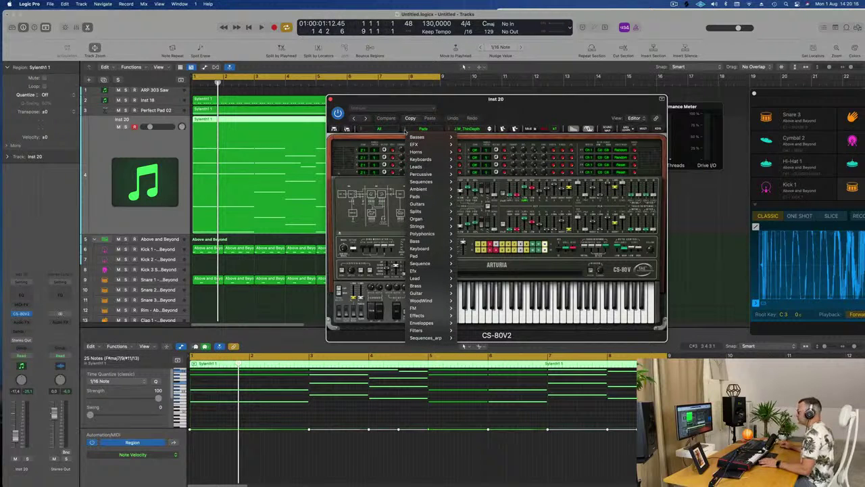
mouse_move(420, 159)
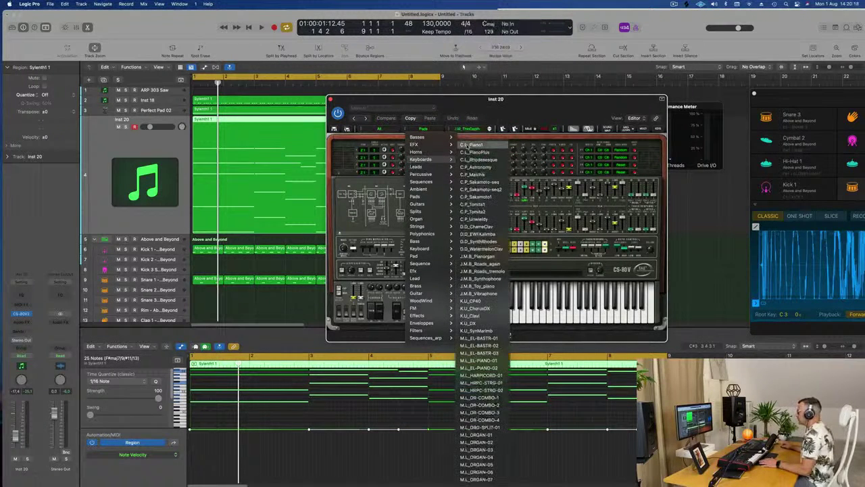
click(471, 145)
key(space)
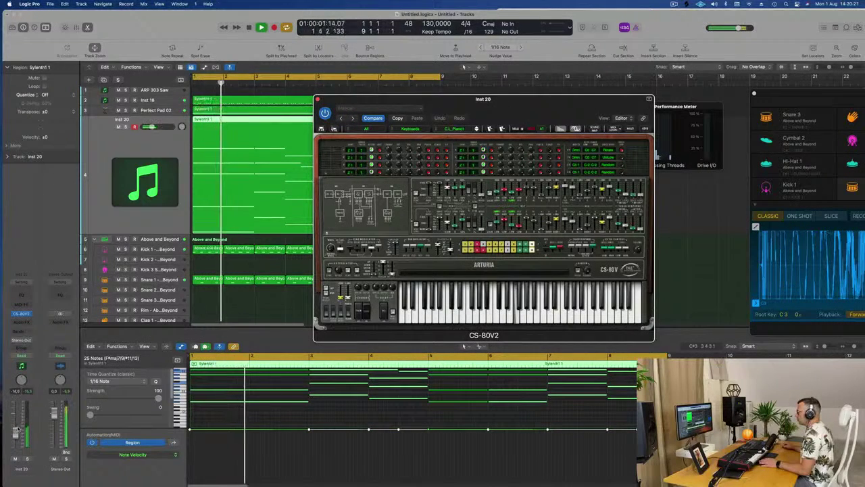
drag(15, 434, 14, 432)
key(Return)
Add a Bus 6 send to Inst 20 and insert a stereo SilverVerb on its Aux 4 channel
click(23, 332)
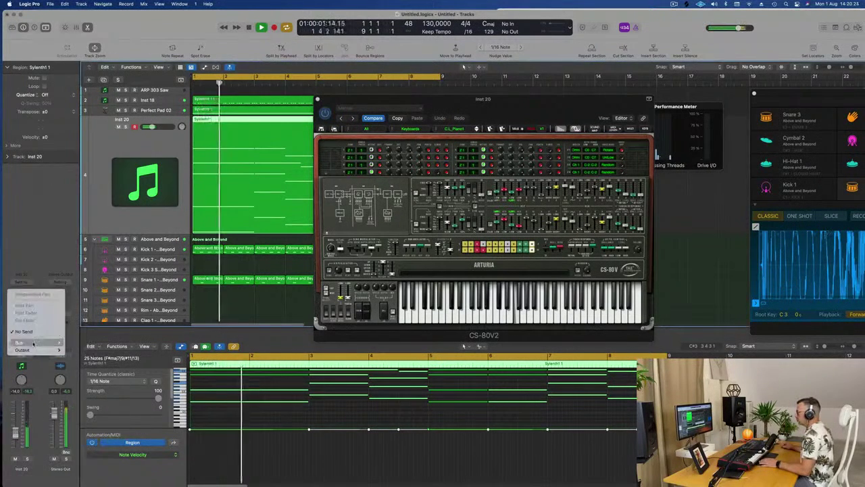
mouse_move(34, 343)
click(75, 230)
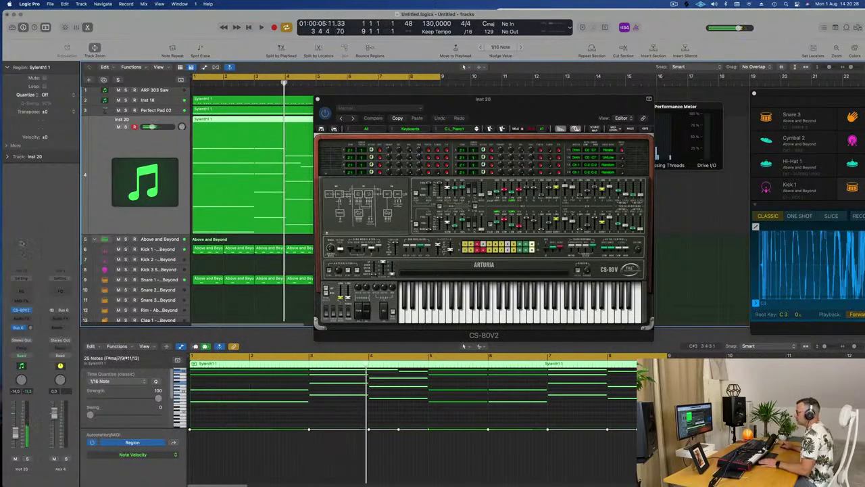
key(Return)
key(space)
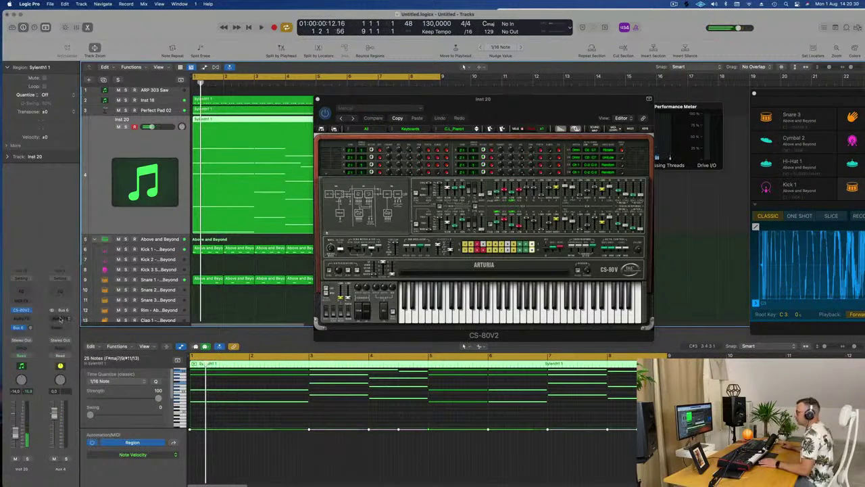
click(60, 319)
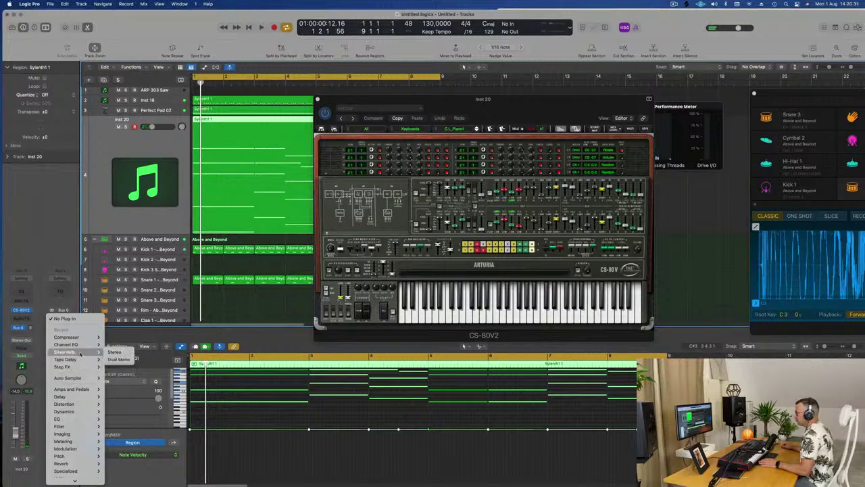
click(120, 354)
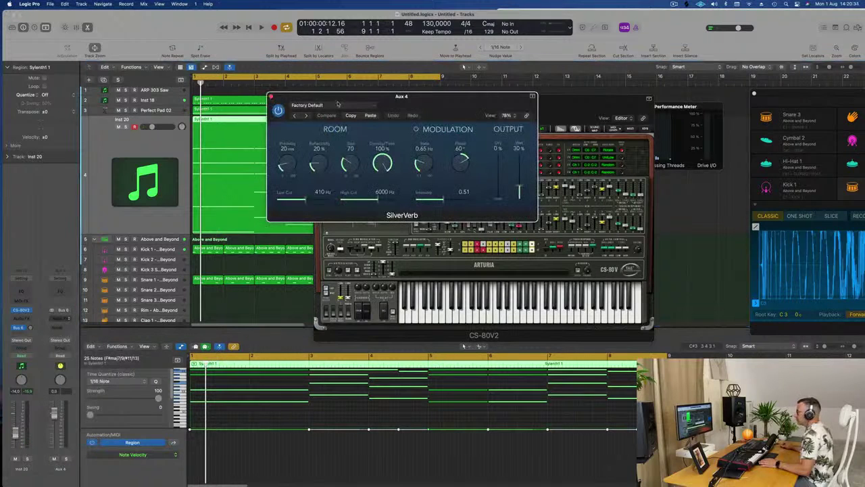
Load the grandiose preset in Aux 4's SilverVerb, raise Inst 20's Bus 6 send and move the reverb window aside
click(339, 107)
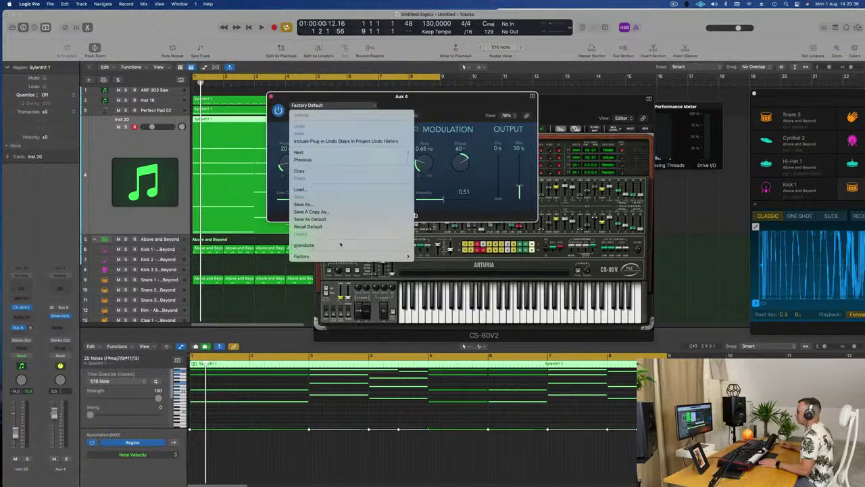
click(340, 244)
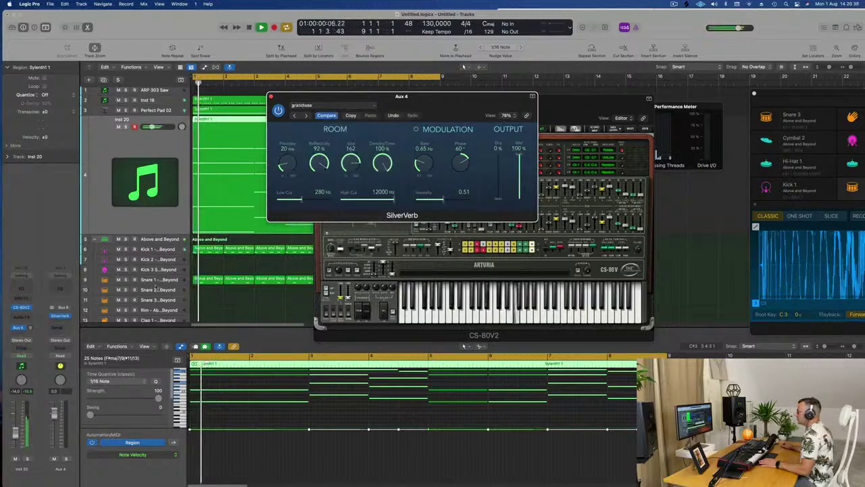
click(30, 328)
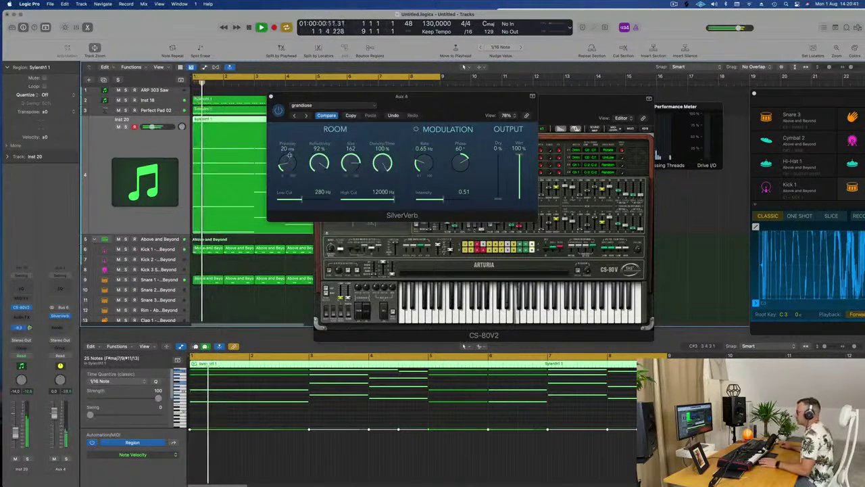
drag(398, 99, 720, 110)
Step through the CS-80V2's Keyboards presets to C.P_Astronomy during playback, move its window clear of the notes and stop playback
drag(529, 101, 436, 122)
key(space)
click(384, 150)
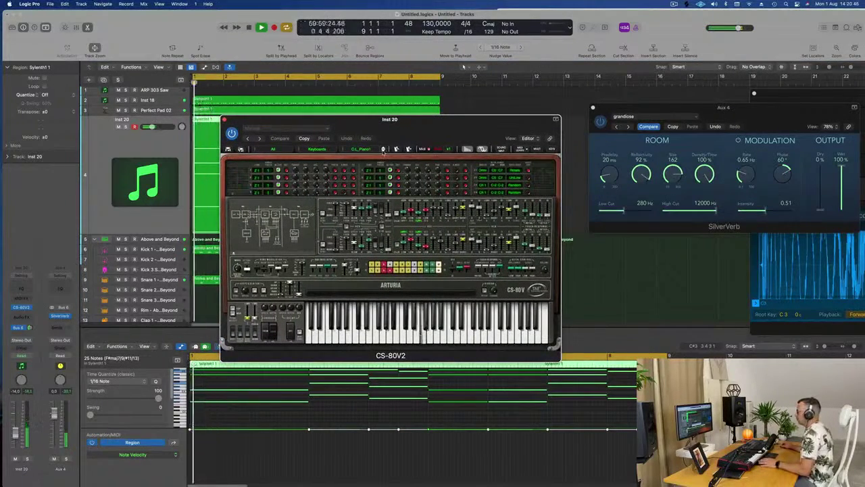
click(384, 150)
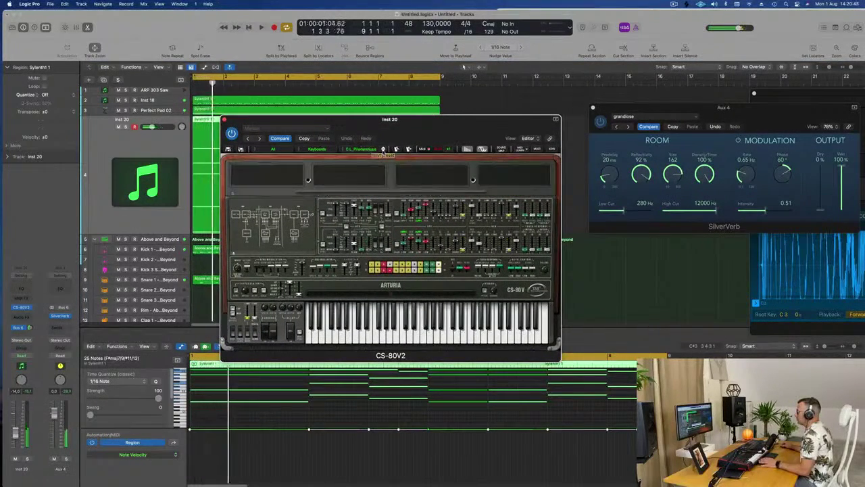
drag(400, 131, 728, 113)
click(402, 140)
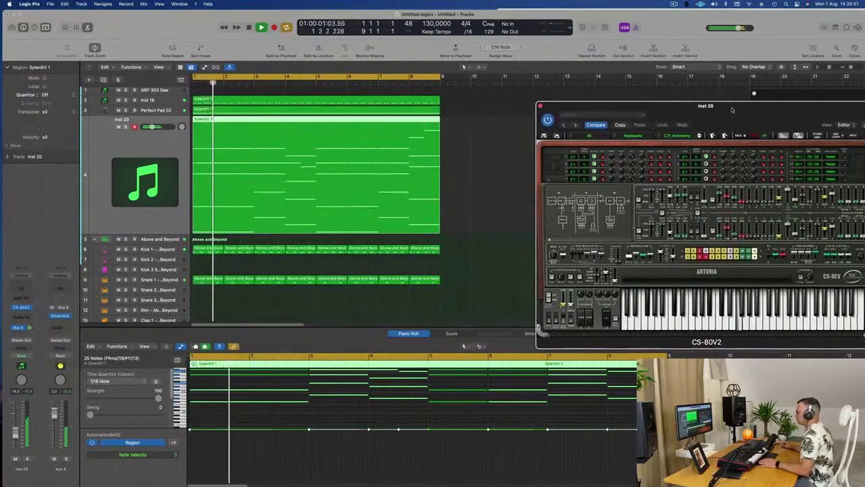
key(space)
Deselect the notes, enlarge the Piano Roll pane and hide its automation area so all chord notes are visible
click(343, 421)
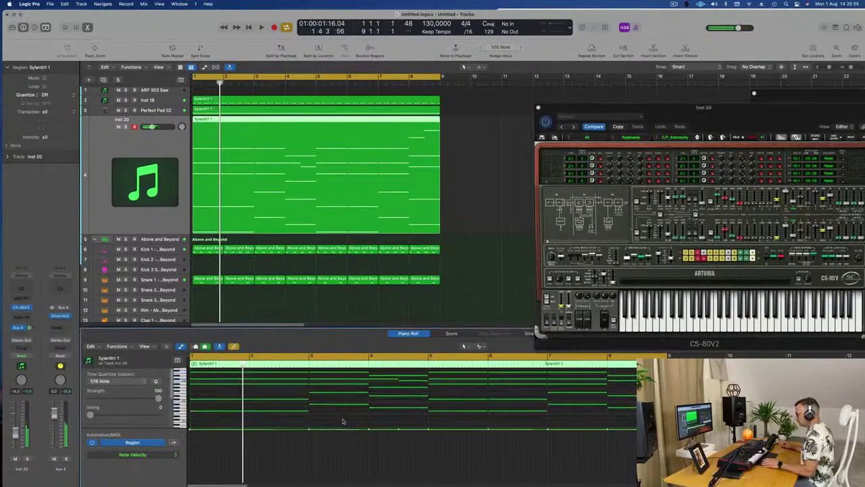
scroll(343, 422, down, 2)
scroll(292, 419, up, 1)
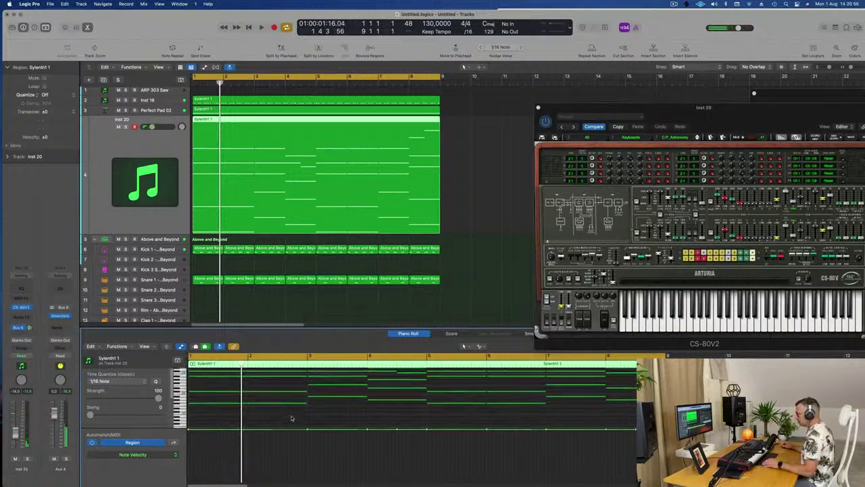
drag(323, 328, 338, 243)
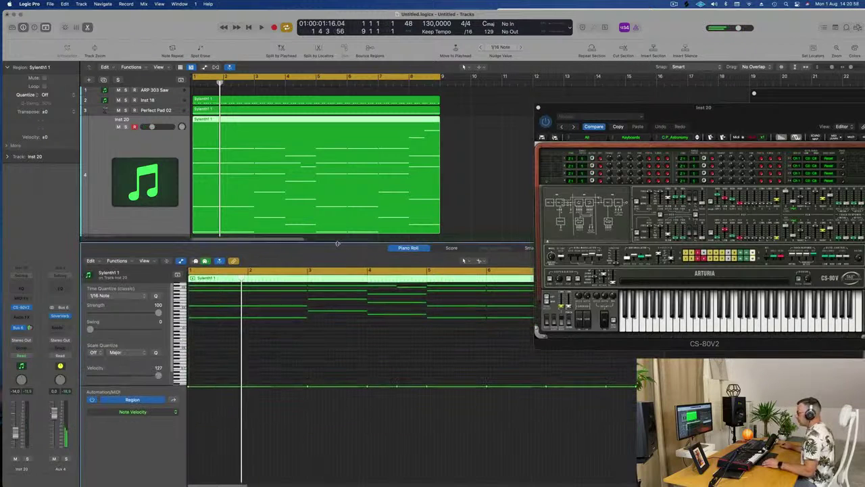
scroll(306, 374, down, 1)
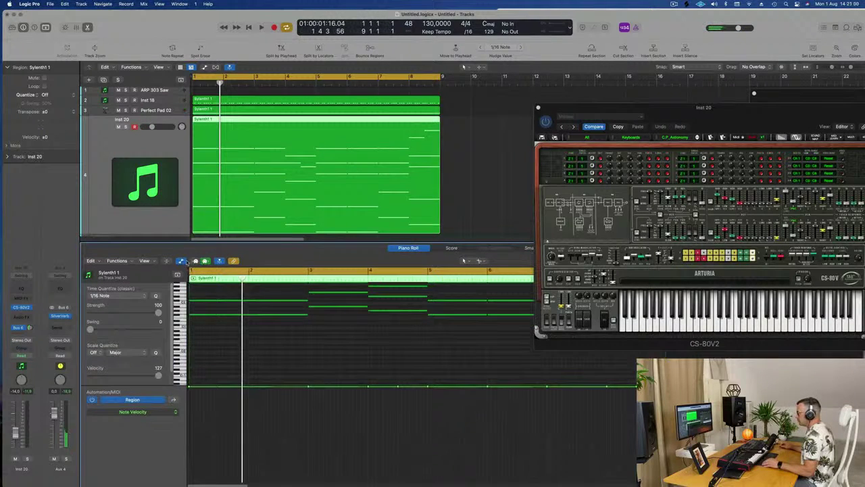
key(a)
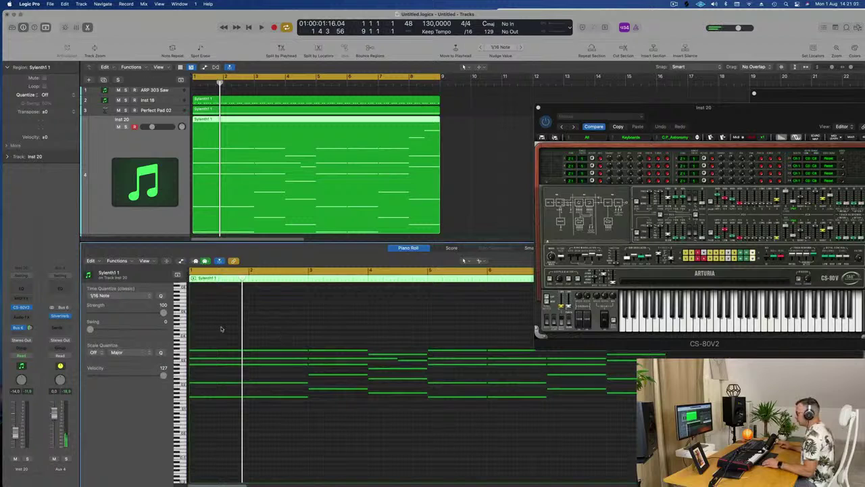
Split all notes of the first Inst 20 chord at bar 2
drag(221, 327, 236, 416)
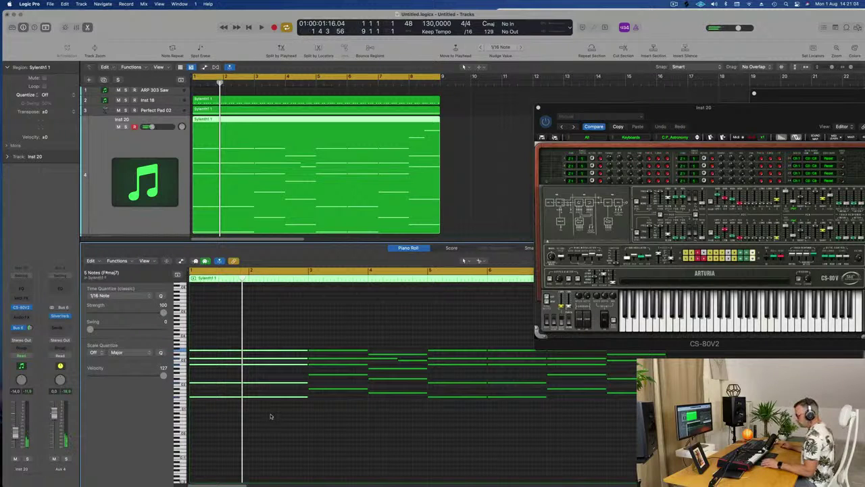
key(z)
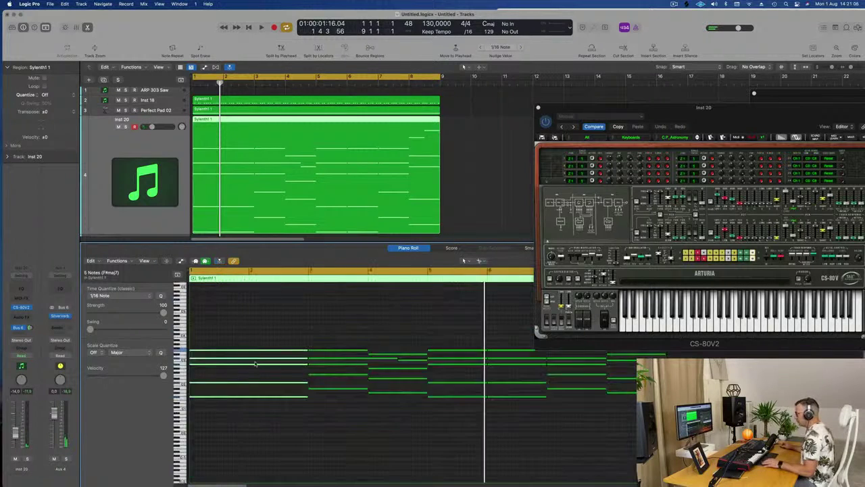
key(z)
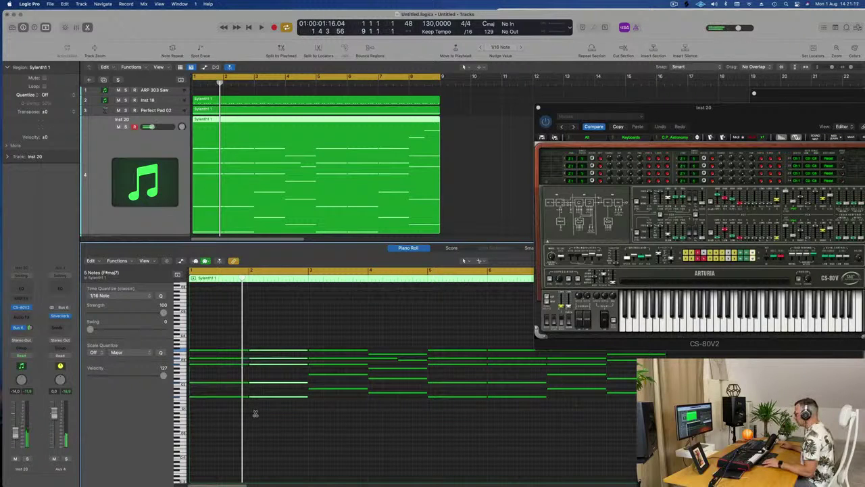
drag(211, 332, 372, 339)
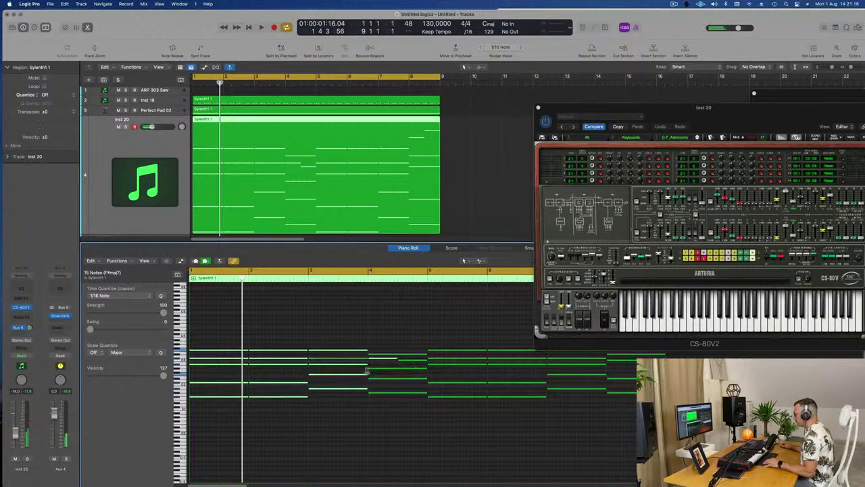
click(358, 331)
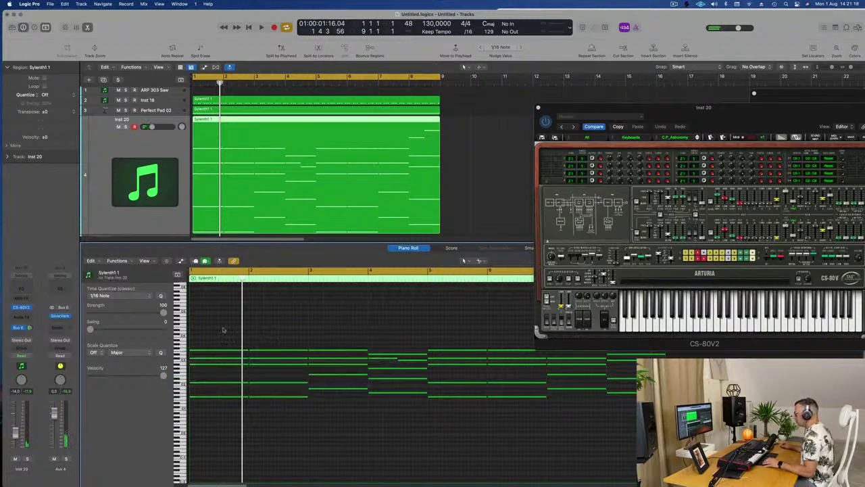
Shorten the Inst 20 chords at bars 1, 2 and 3 to short stabs starting on each bar
drag(196, 330, 281, 424)
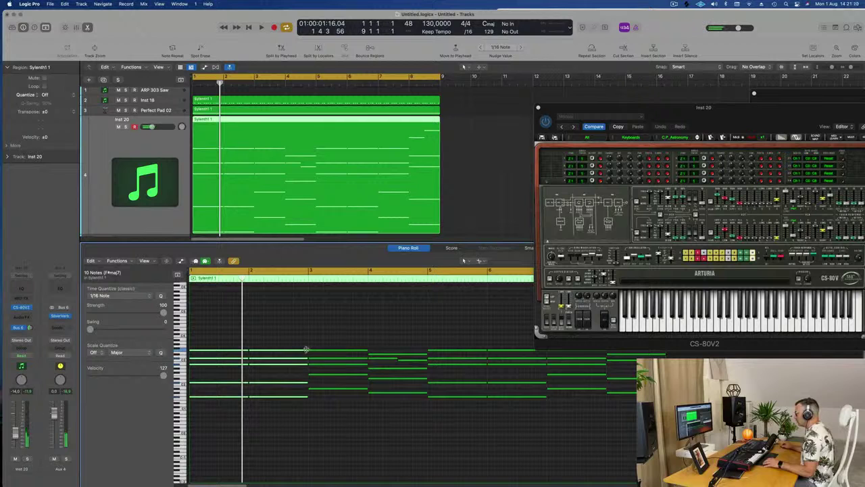
drag(306, 349, 269, 378)
key(space)
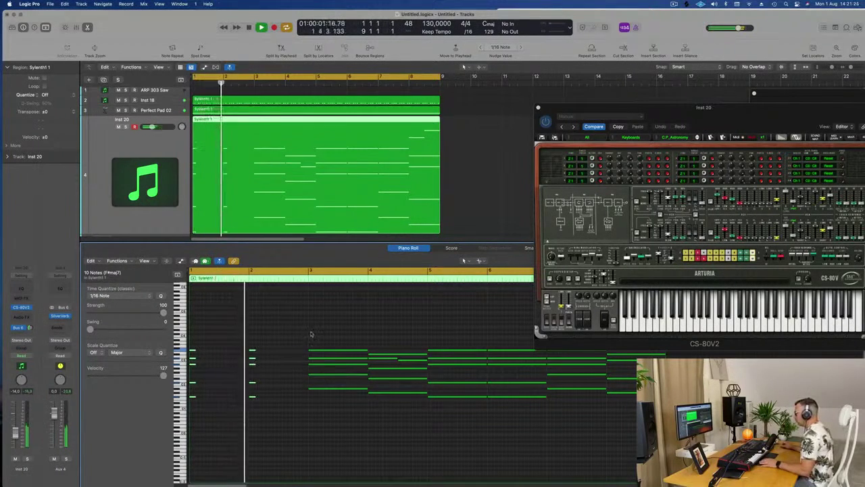
click(355, 350)
drag(366, 350, 325, 355)
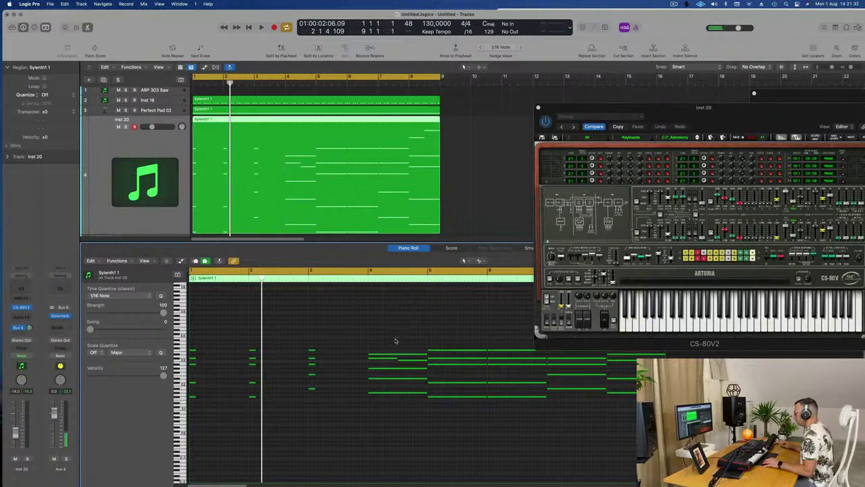
Split the bar 4 chord at mid-bar, shorten both halves to stabs and start playback
drag(396, 340, 381, 452)
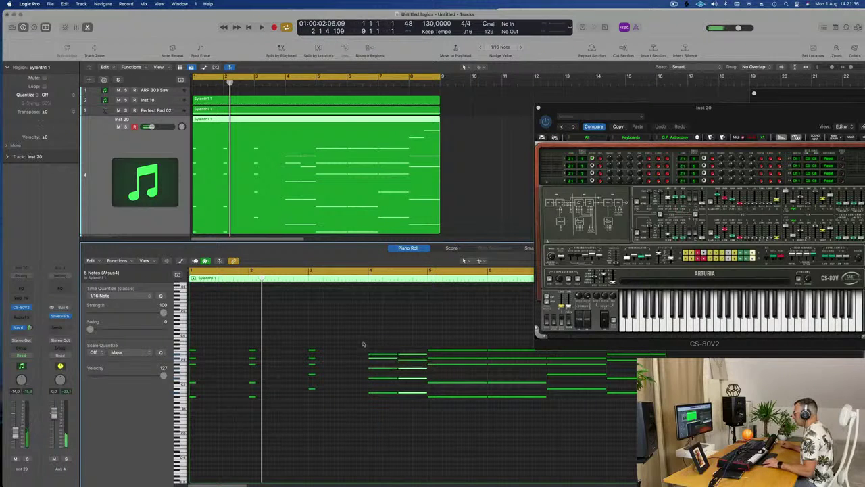
drag(363, 344, 414, 432)
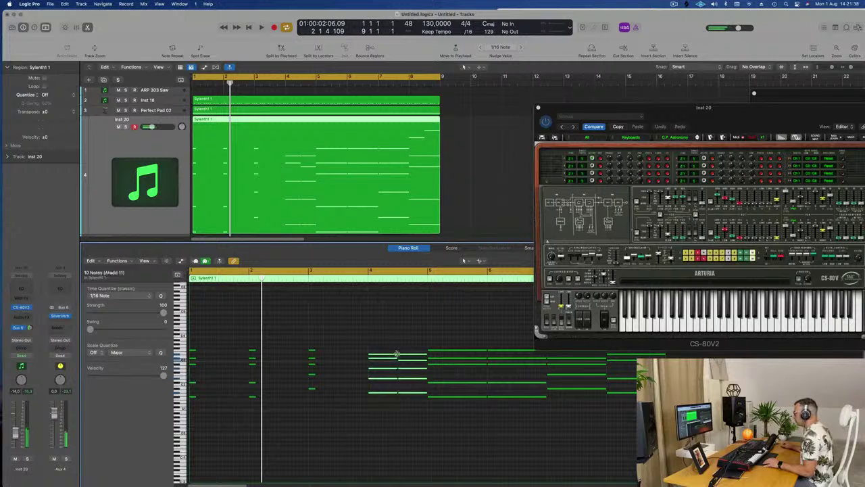
drag(396, 354, 377, 360)
key(space)
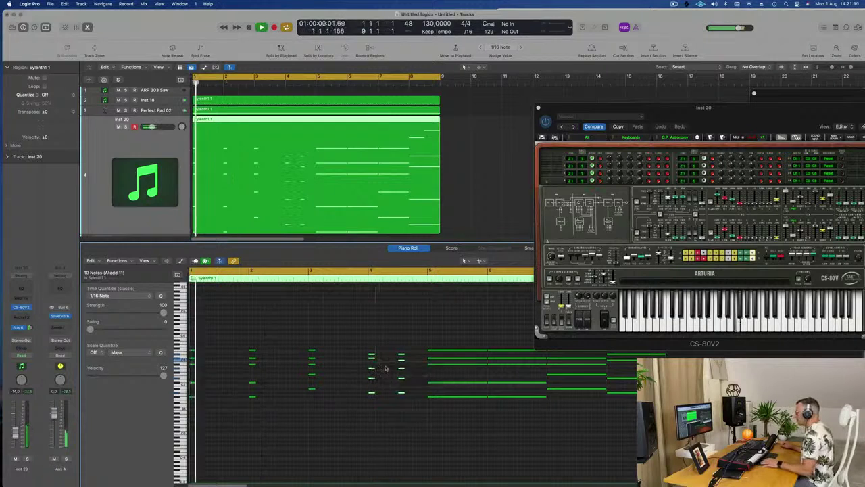
Shorten the chords at bars 5, 6 and 7 together to short stabs and stop playback
scroll(396, 372, left, 2)
scroll(403, 343, left, 2)
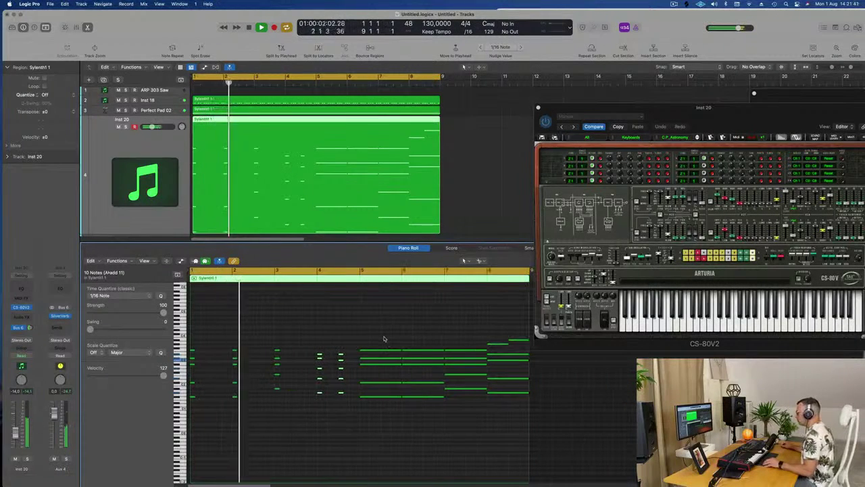
drag(367, 332, 464, 422)
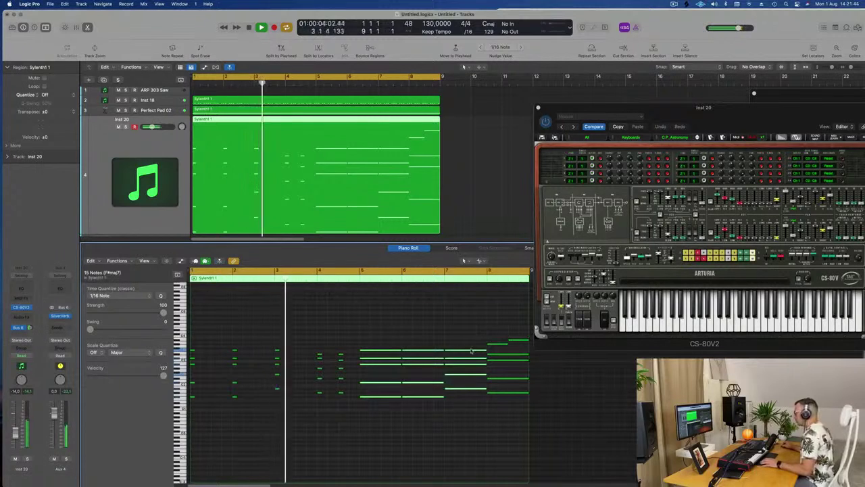
drag(484, 353, 447, 357)
key(space)
Split the bar 8 chord at mid-bar, shorten both halves to eighth-note stabs and start playback
drag(489, 321, 511, 408)
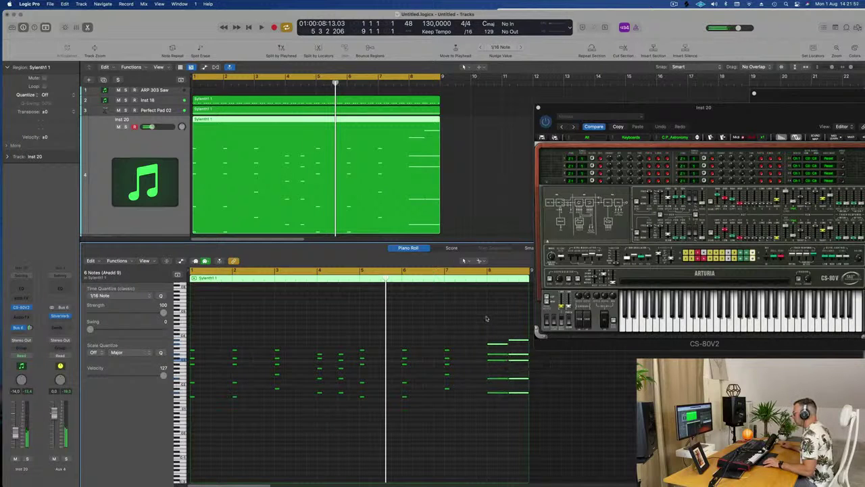
drag(486, 318, 530, 426)
drag(507, 379, 491, 383)
key(space)
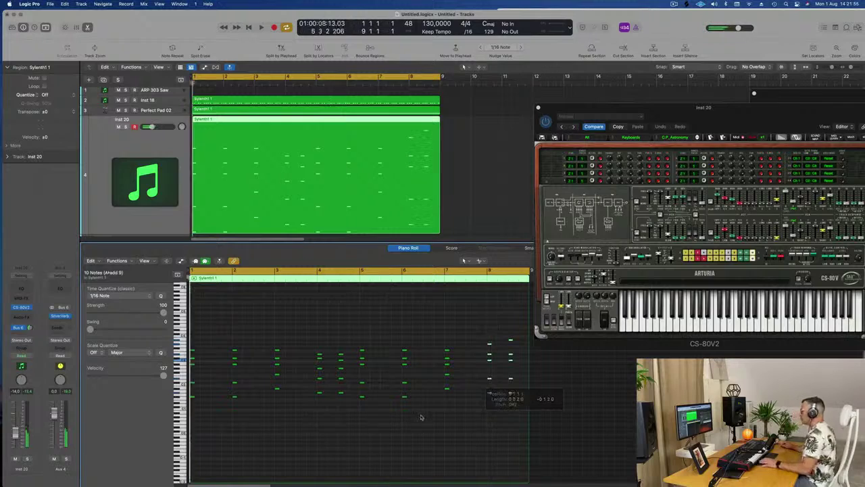
Step through the CS-80V2's Keyboards presets from C.P_Astronomy to EWFKalimba, restarting playback to audition them
drag(625, 111, 557, 163)
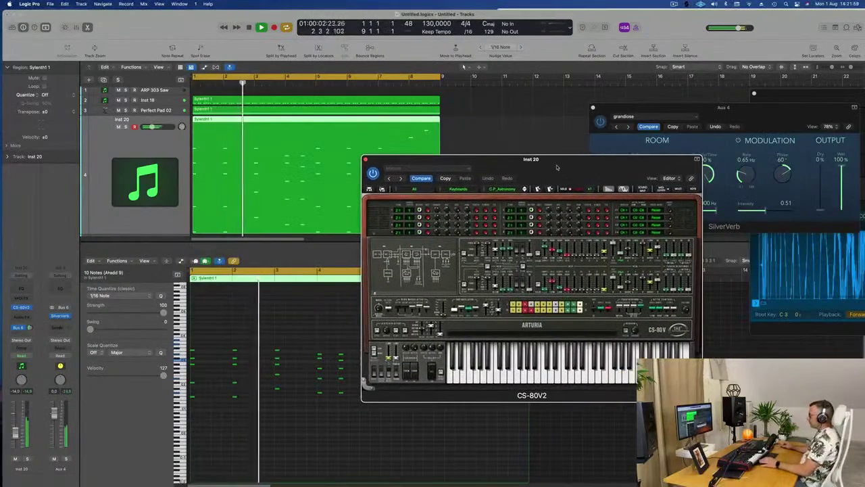
click(524, 190)
click(525, 190)
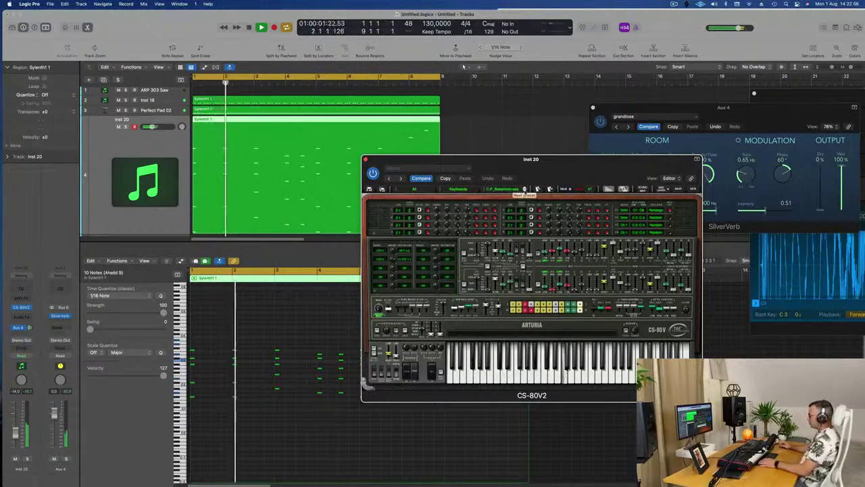
key(space)
key(space)
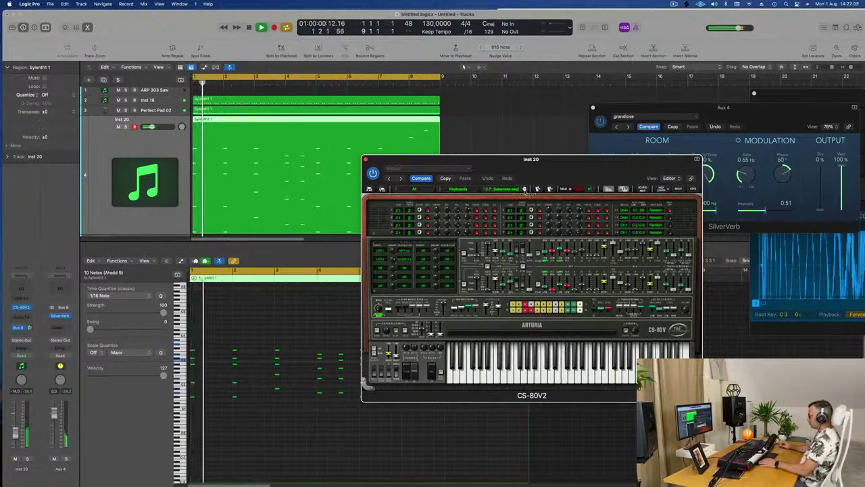
click(524, 190)
key(space)
key(space)
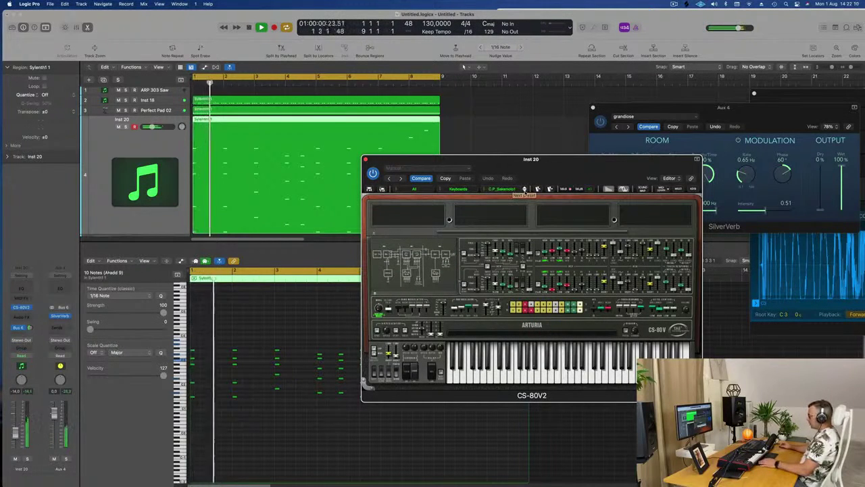
click(525, 190)
key(space)
key(space)
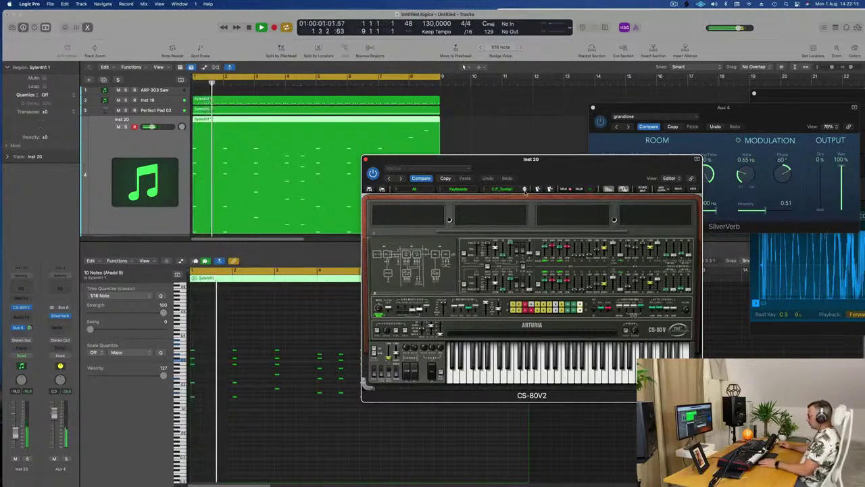
click(524, 190)
key(space)
key(space)
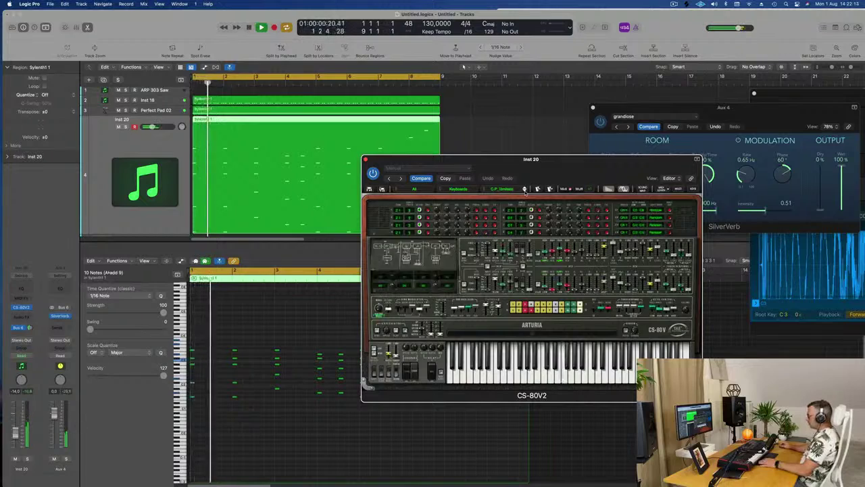
click(525, 190)
key(space)
key(space)
drag(580, 165, 562, 180)
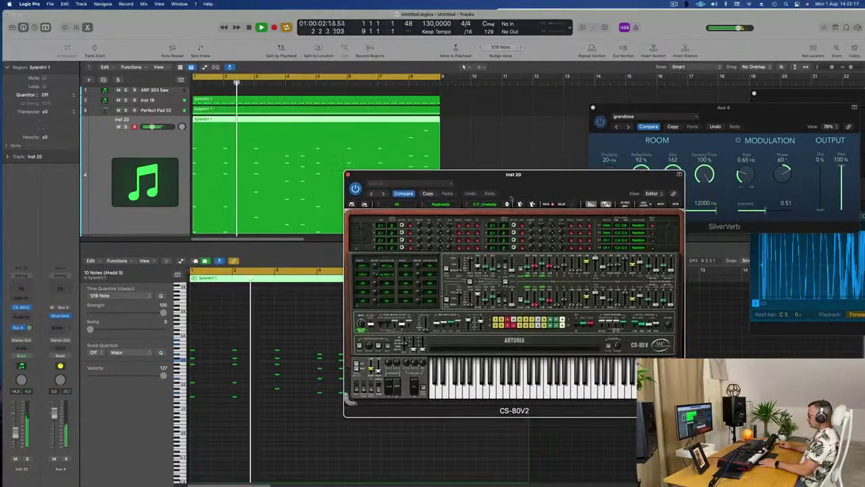
click(507, 204)
key(space)
key(space)
click(507, 205)
key(space)
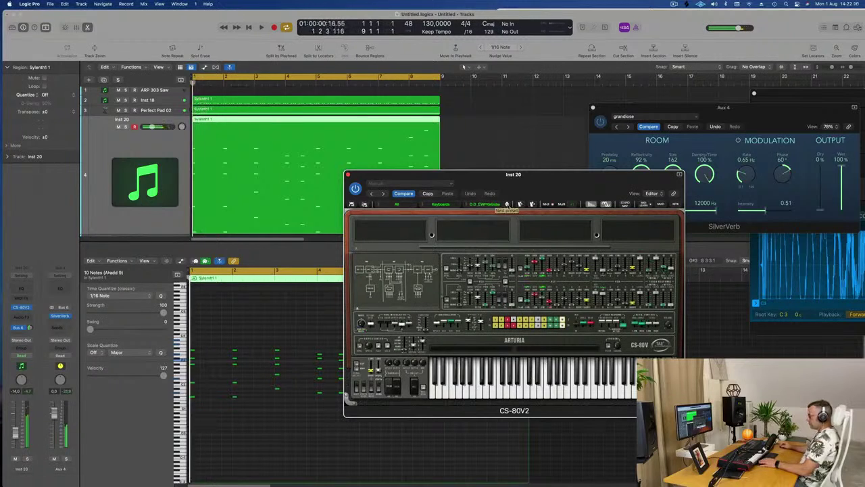
drag(545, 176, 571, 168)
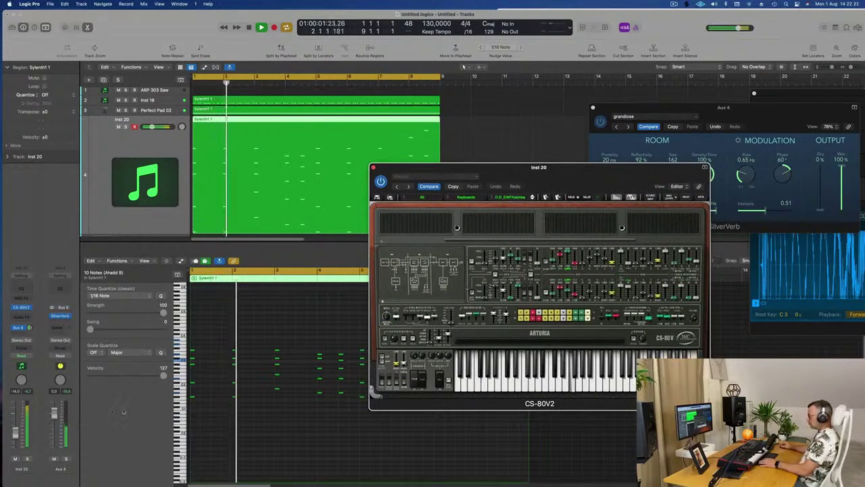
Step through the CS-80V2's Keyboards presets from D.D_EWFKalimba to K.U_CP40, restarting playback to audition them
click(522, 161)
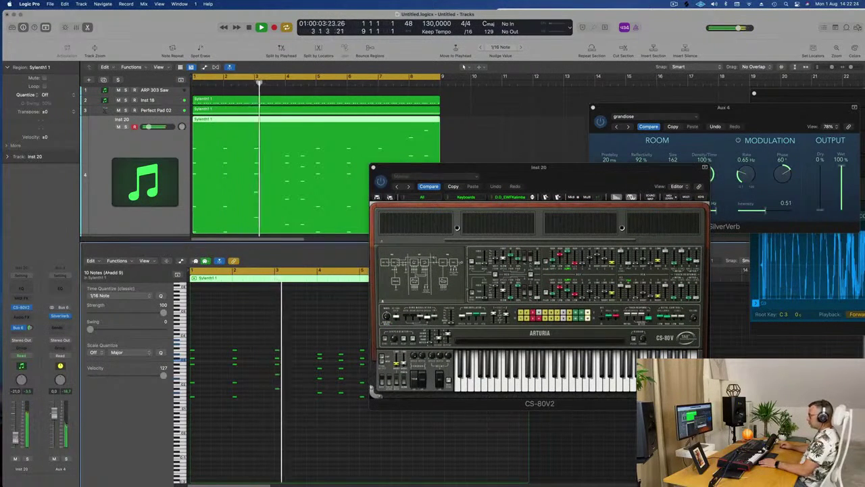
drag(521, 162, 499, 161)
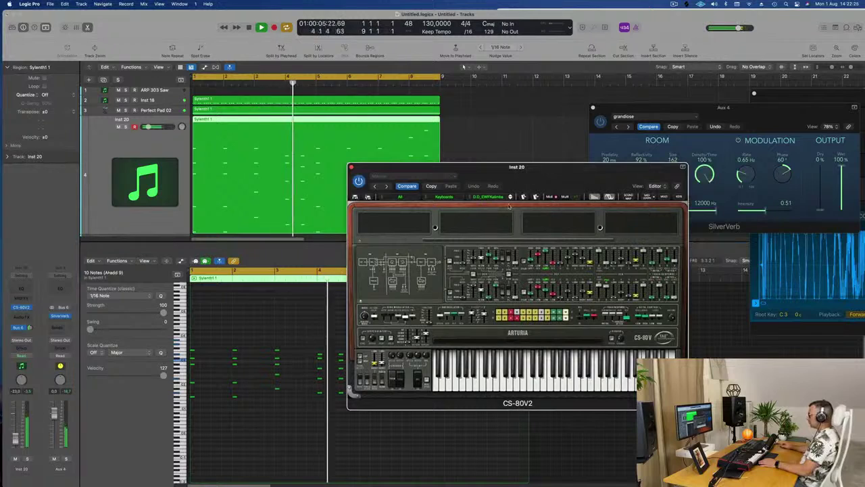
click(510, 196)
key(Return)
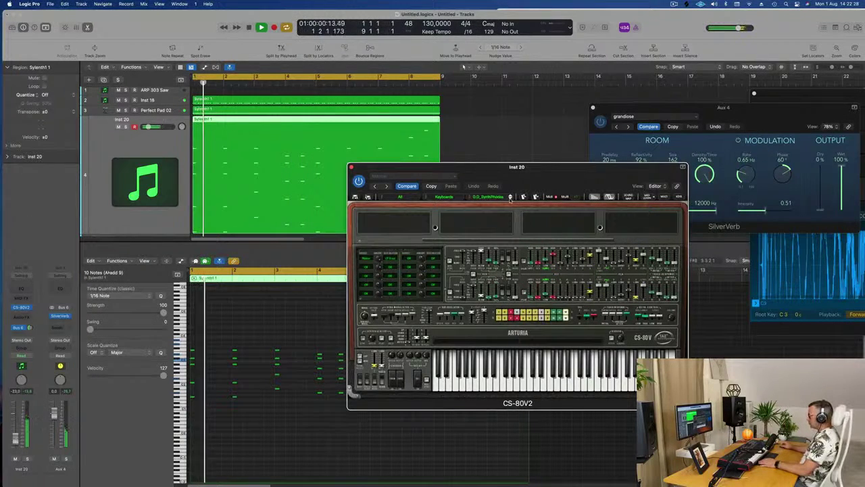
click(511, 198)
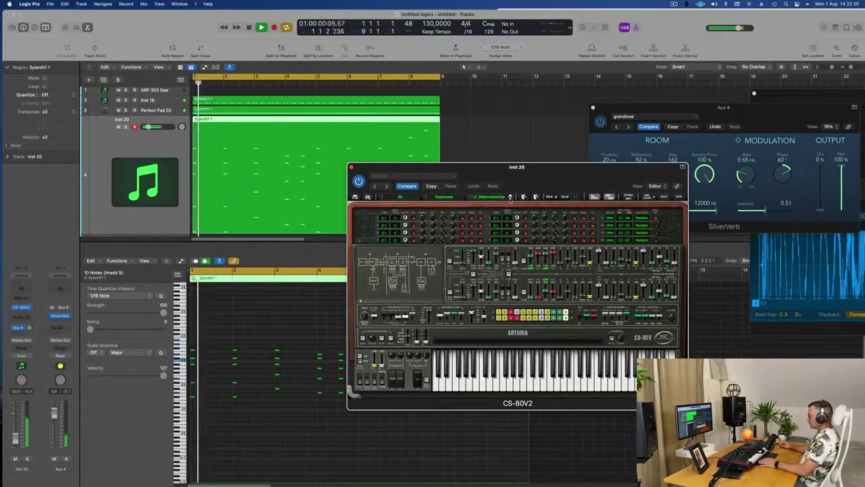
click(510, 198)
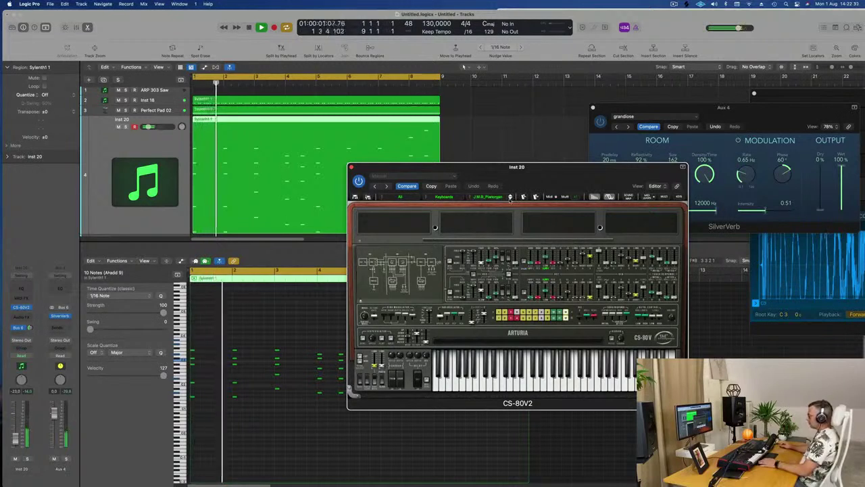
click(510, 197)
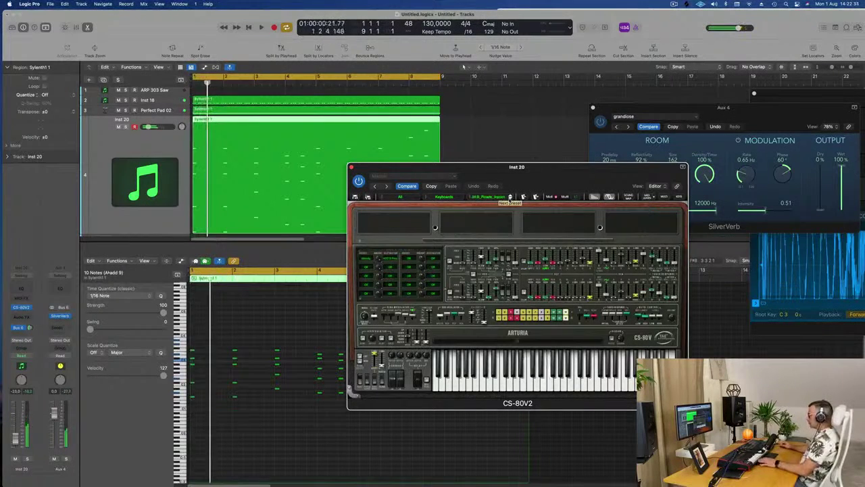
click(511, 197)
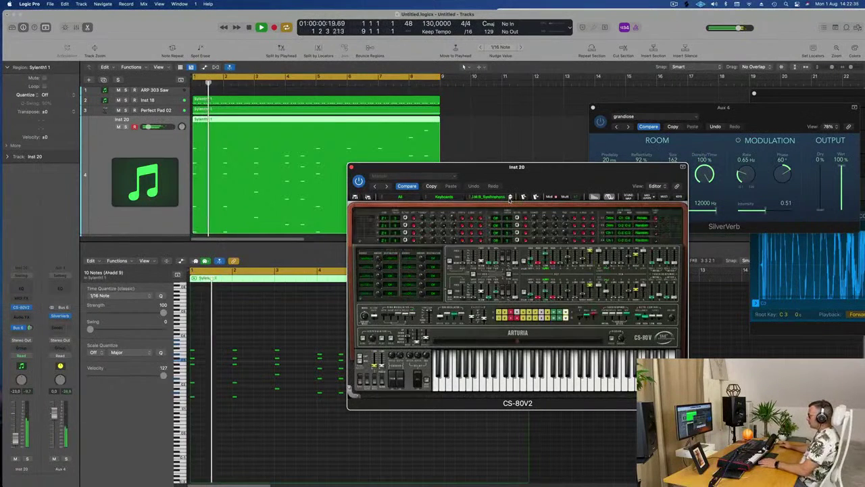
click(511, 198)
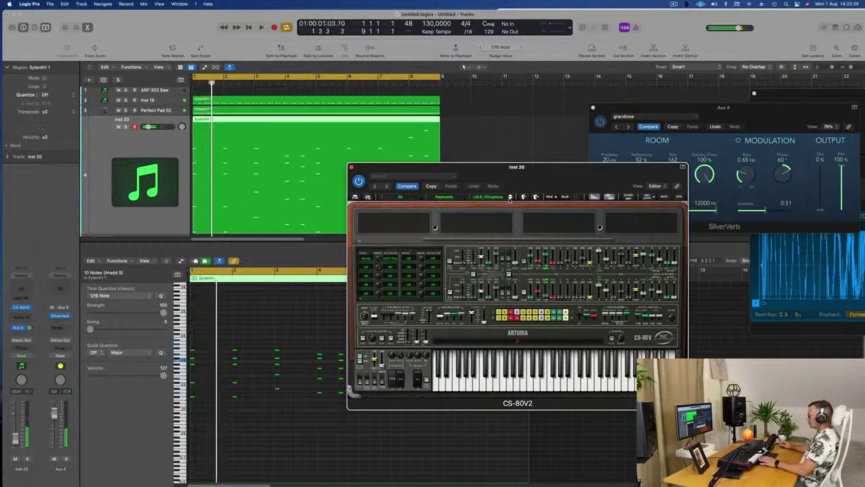
click(510, 198)
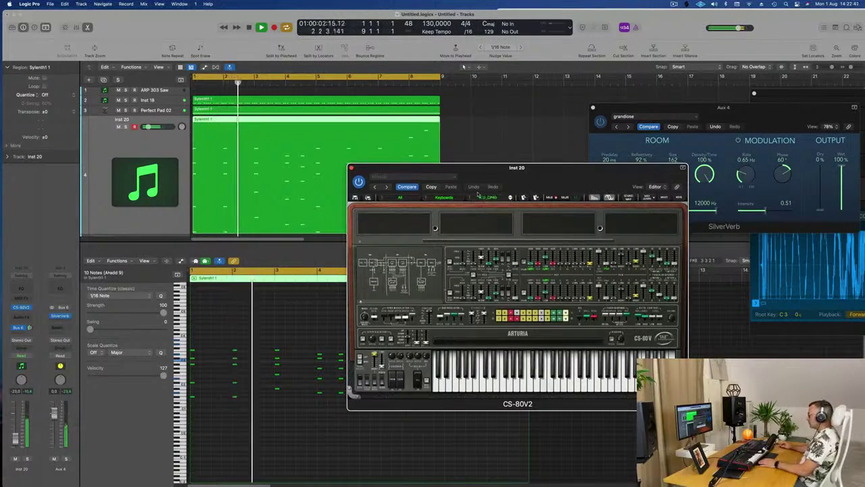
Load the C.L_Piano1 preset, advance to C.L_PianoPlus while auditioning from the start, and close the CS-80V2 window
click(488, 197)
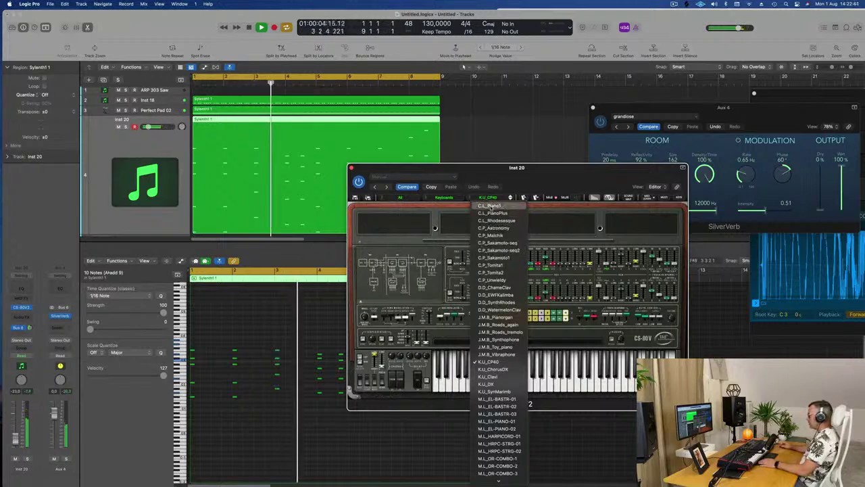
click(489, 205)
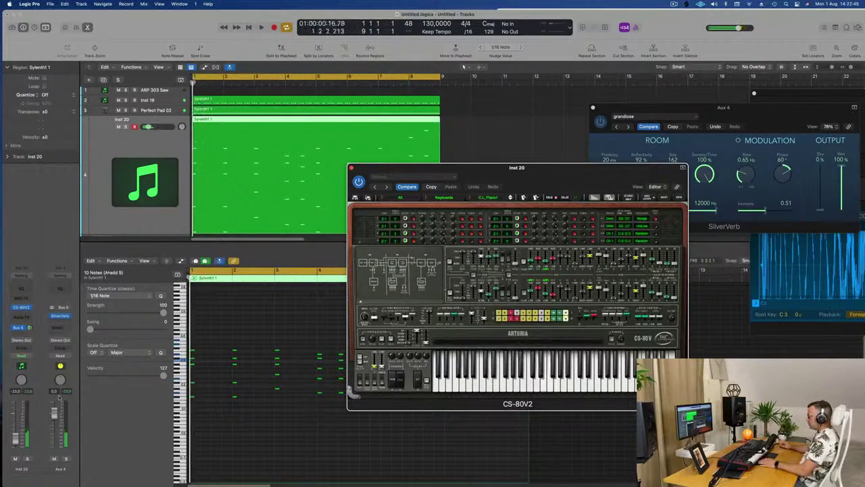
click(253, 308)
key(Return)
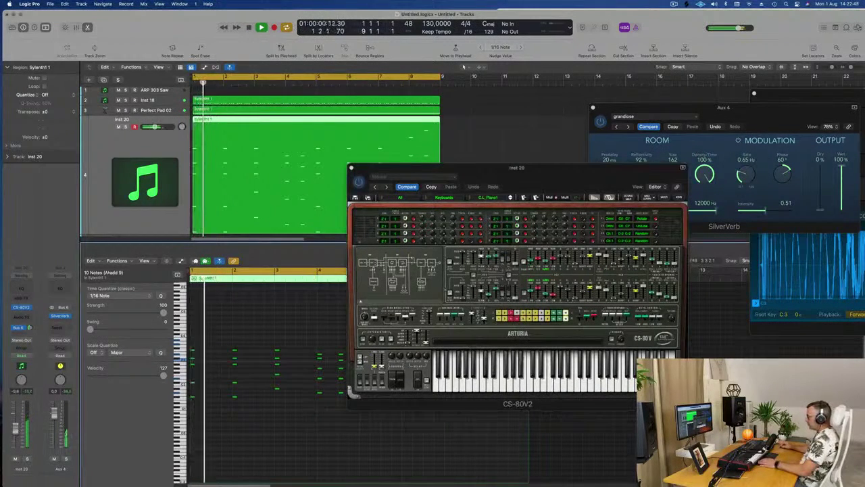
click(511, 200)
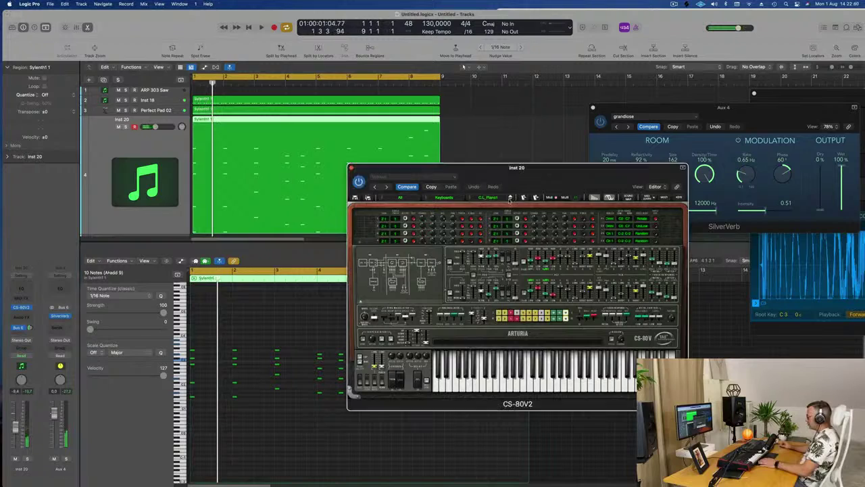
mouse_move(560, 171)
mouse_down()
mouse_move(660, 143)
mouse_move(604, 173)
mouse_move(551, 180)
mouse_up()
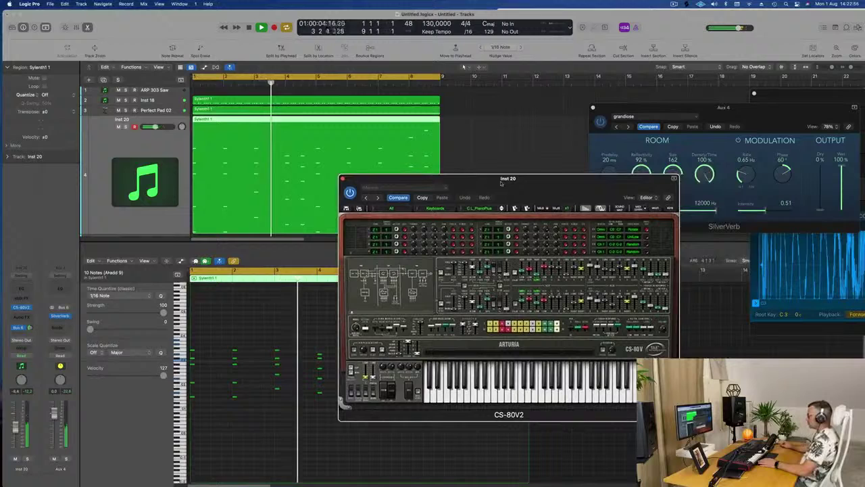
click(342, 179)
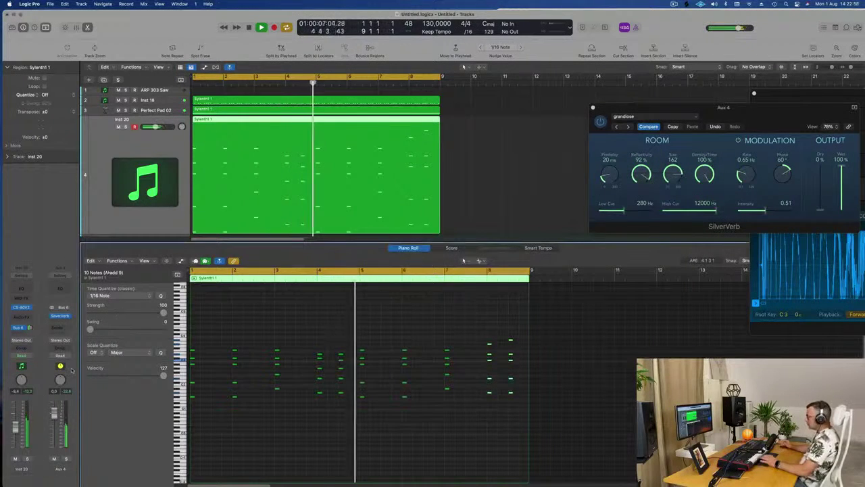
key(Return)
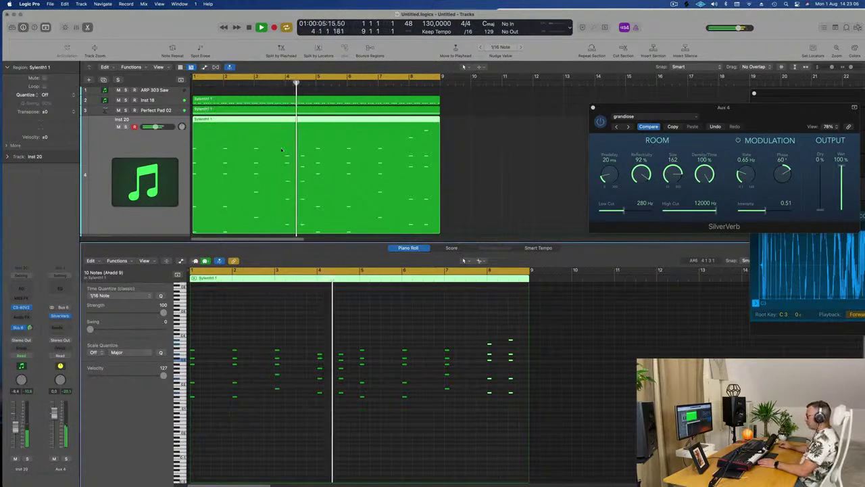
Insert a Channel EQ on Inst 20 and apply a broad boost of +2.6 dB at 2000 Hz
click(22, 284)
drag(693, 105, 517, 122)
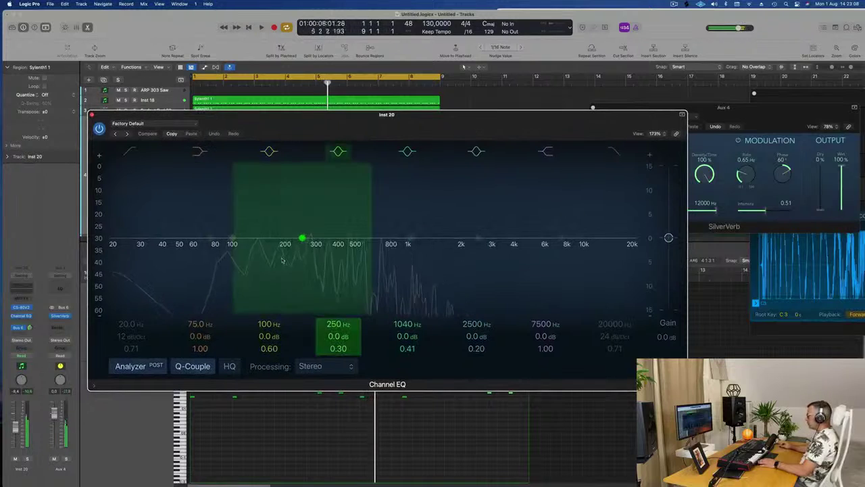
drag(477, 237, 461, 225)
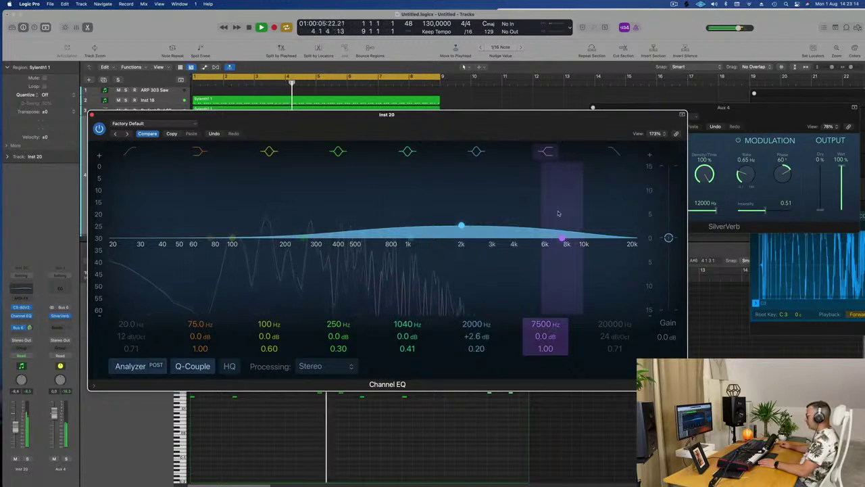
Enable the Channel EQ's low cut at 306 Hz with a Q of 0.93 and close the EQ window
click(131, 152)
drag(159, 203, 310, 209)
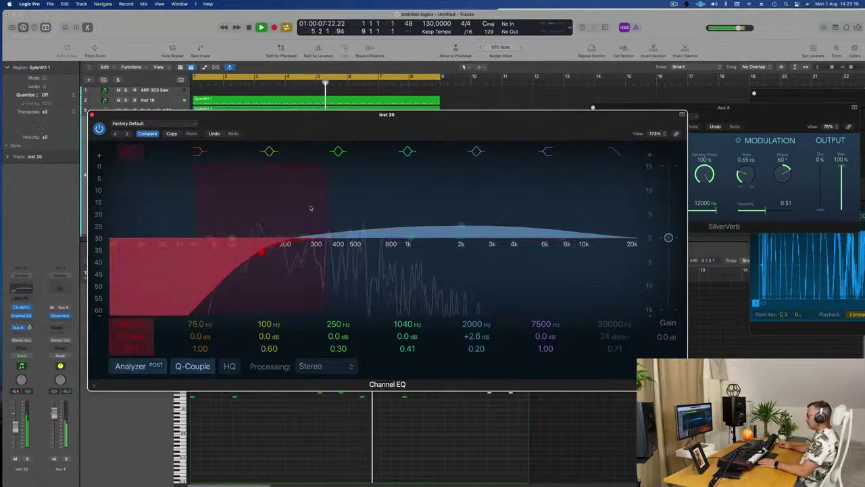
drag(262, 253, 283, 256)
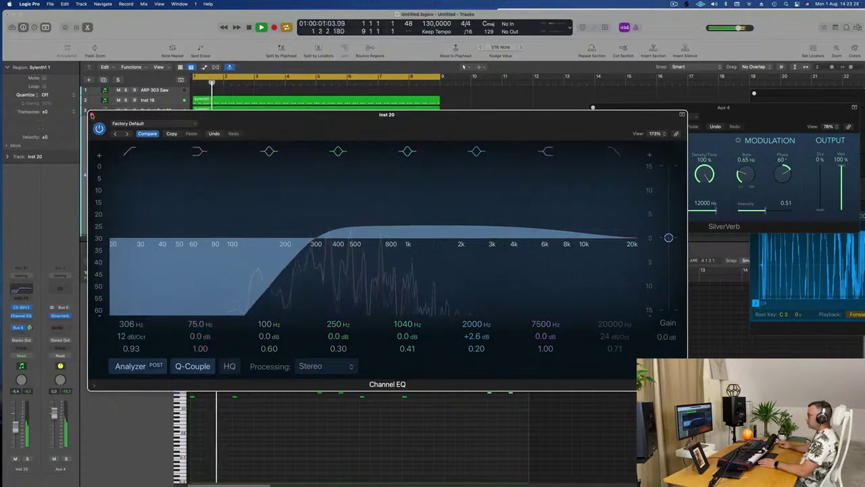
click(92, 115)
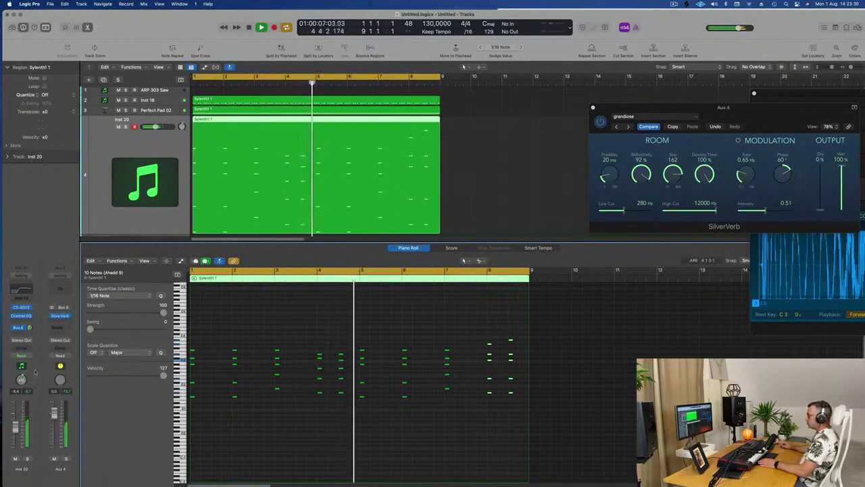
Add a second send from Inst 20 to Bus 7 and insert a stereo Delay Designer on its Aux 5 channel
click(21, 334)
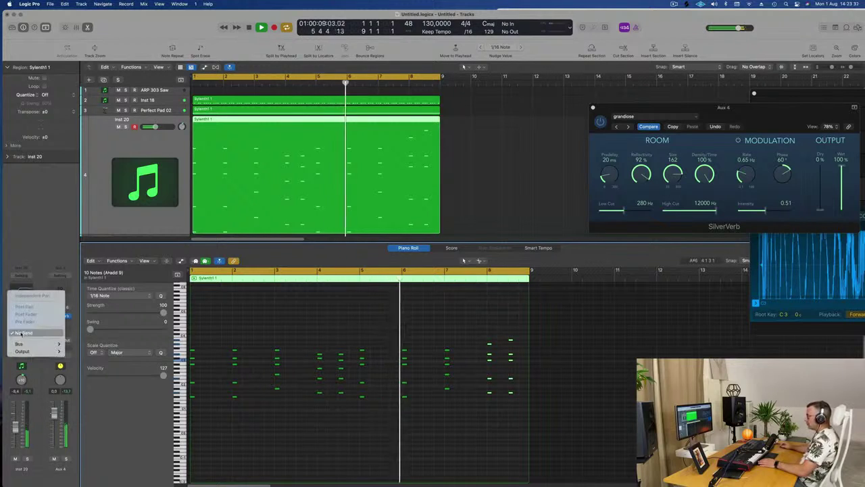
mouse_move(24, 343)
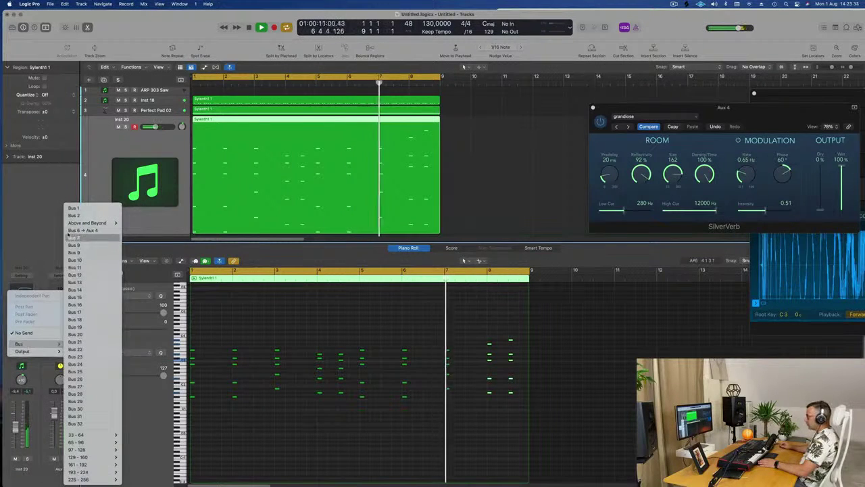
click(71, 237)
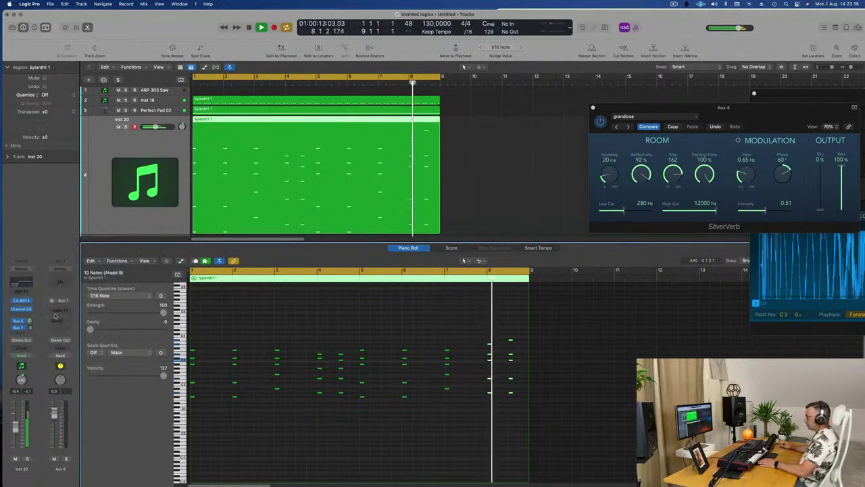
click(56, 315)
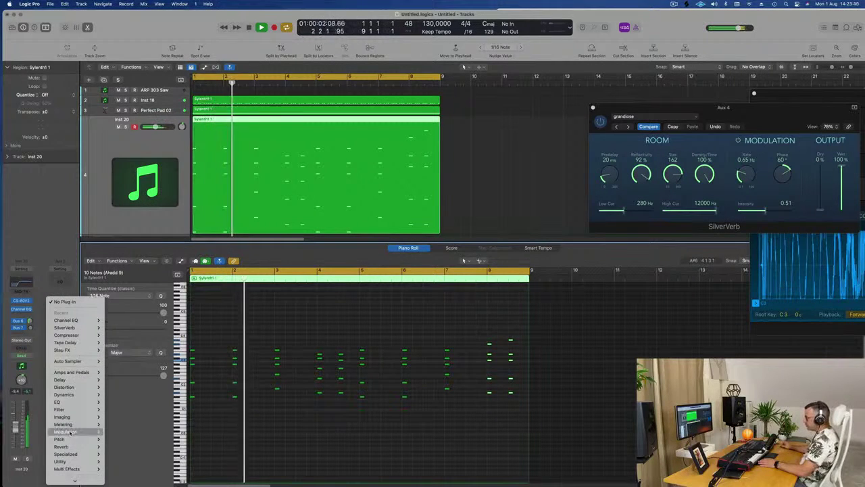
mouse_move(60, 379)
mouse_move(119, 381)
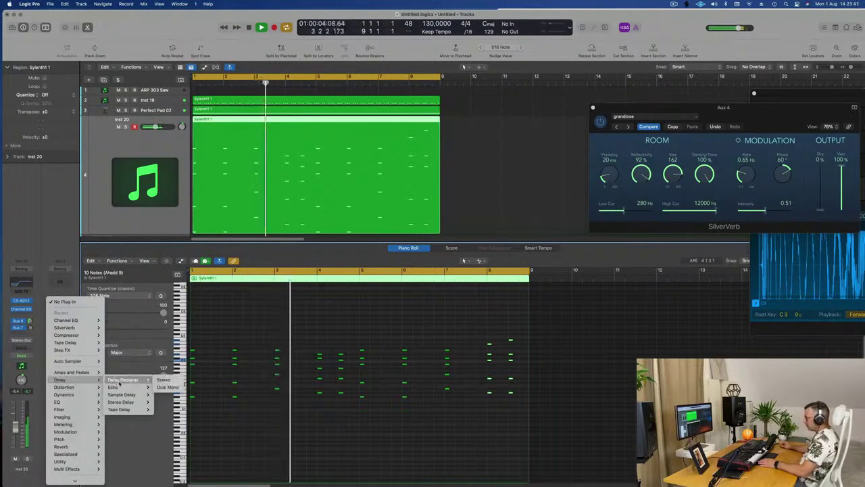
click(164, 380)
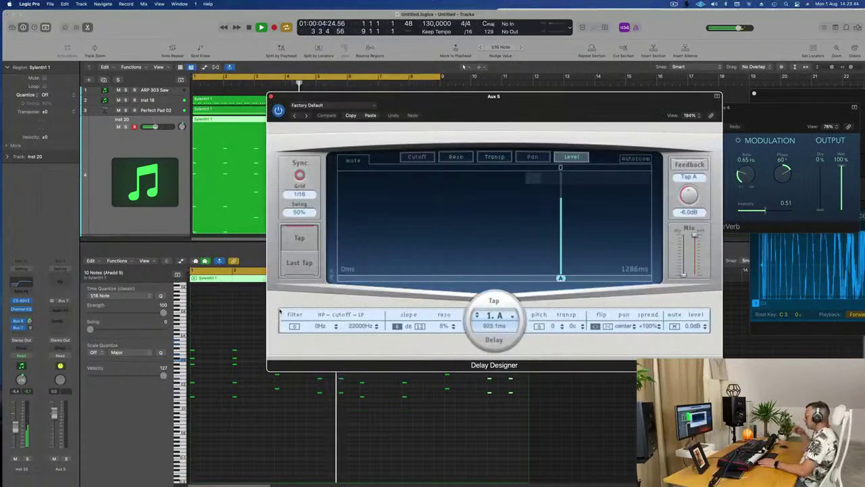
Load the simple preset 1/4 Dotted Basic Pan in Delay Designer
click(323, 108)
mouse_move(340, 254)
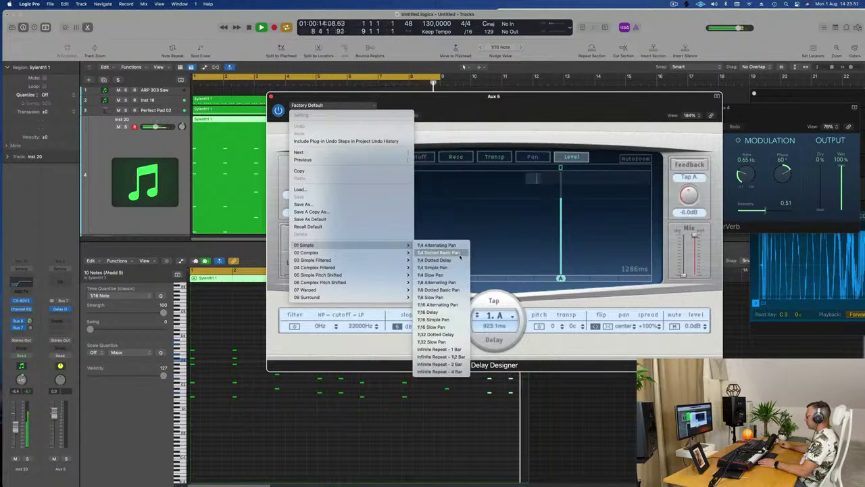
click(460, 252)
drag(512, 105, 521, 105)
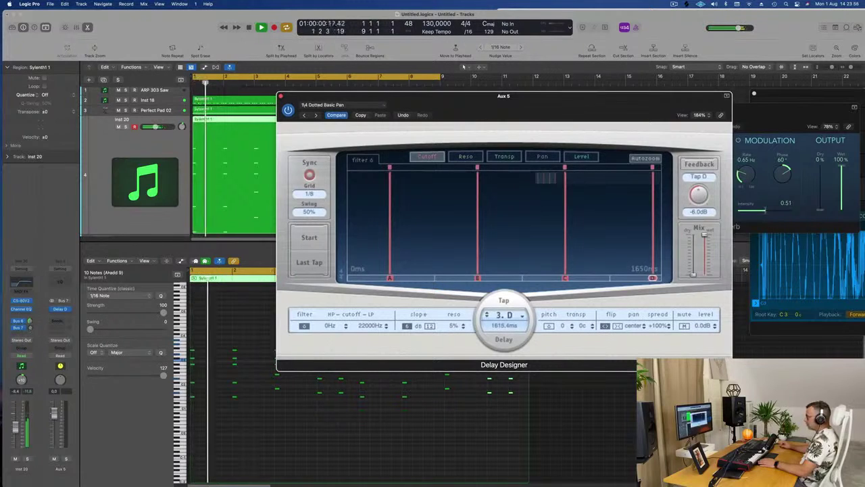
Adjust the Inst 20 send level to Bus 7 during playback, with the Delay Designer wet mix at 0.0 dB
key(space)
drag(30, 328, 34, 314)
key(space)
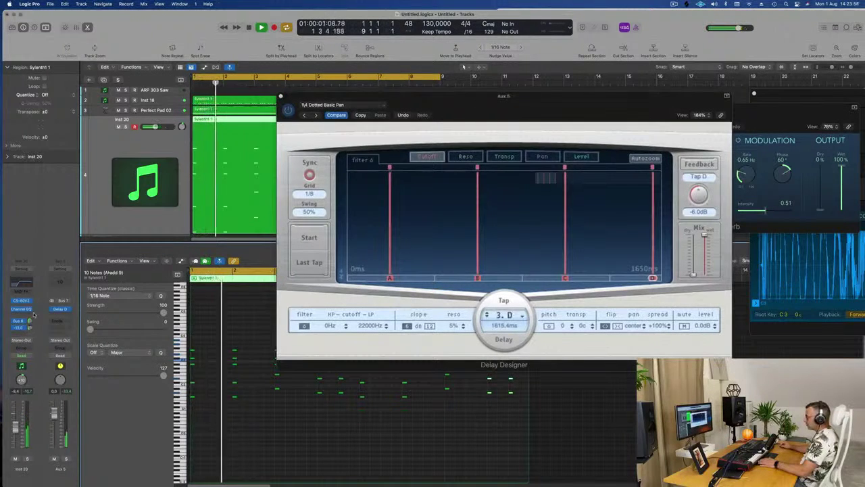
drag(704, 236, 704, 233)
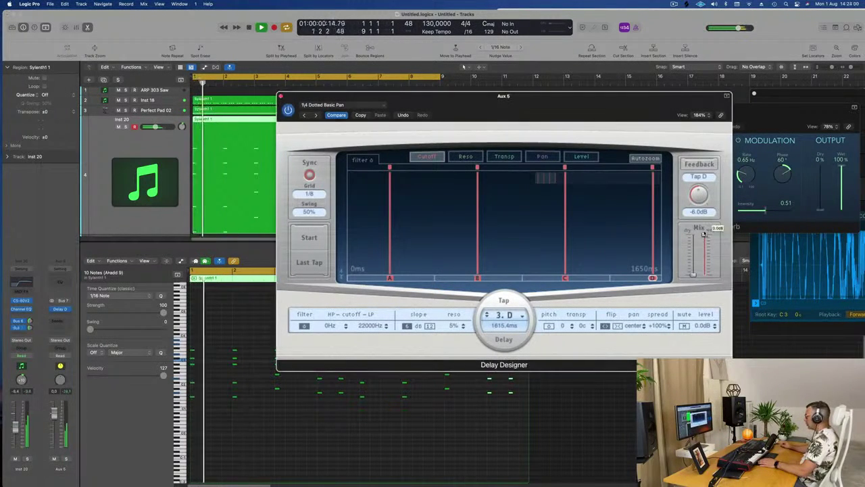
click(29, 324)
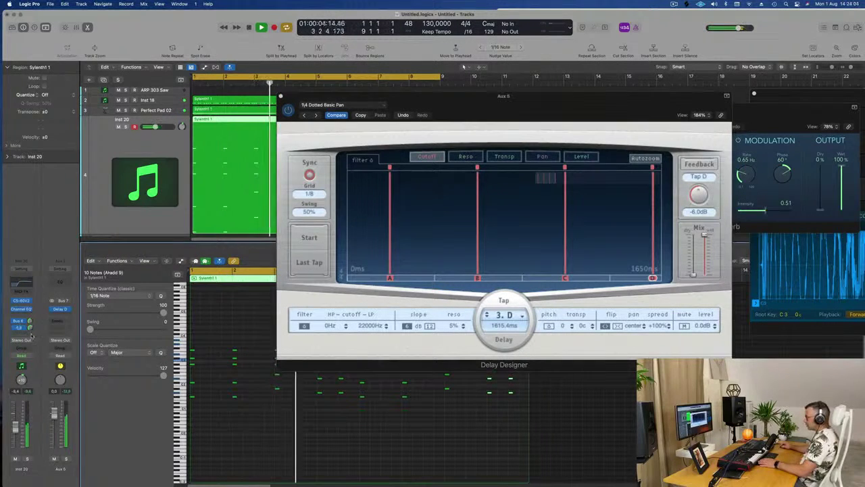
drag(32, 335, 30, 330)
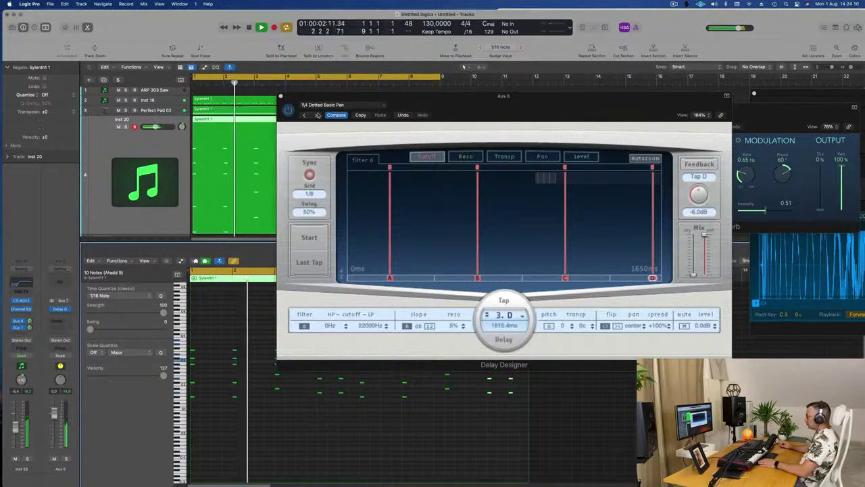
Switch Delay Designer to the 1/4 Dotted Delay preset and move its window aside
click(318, 115)
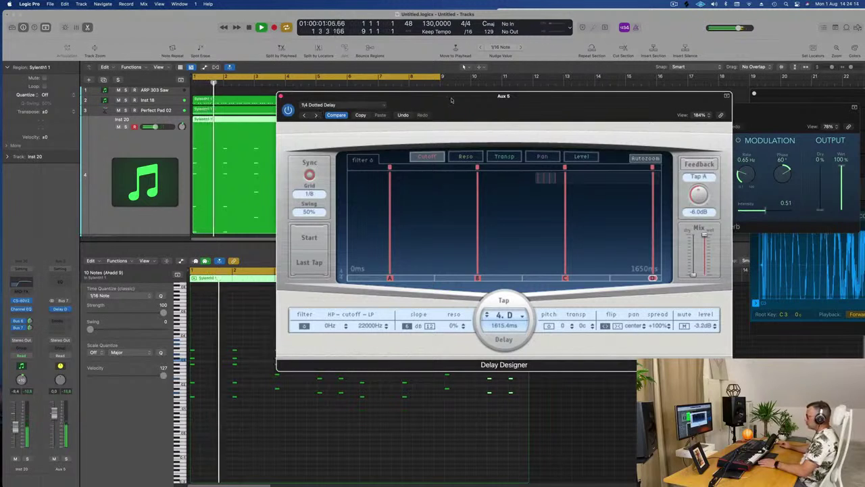
drag(451, 101, 420, 105)
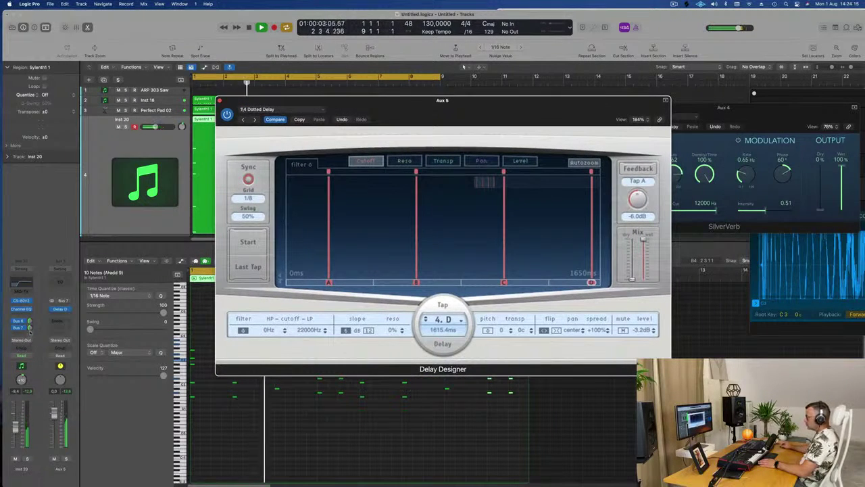
Fine-tune the Inst 20 send level to Bus 7 and restart playback of the loop
drag(30, 331, 31, 329)
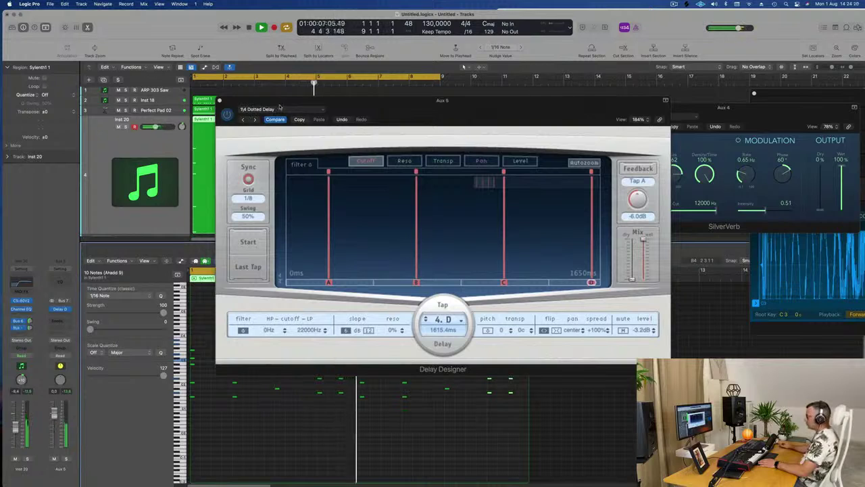
drag(290, 116, 357, 110)
key(space)
key(space)
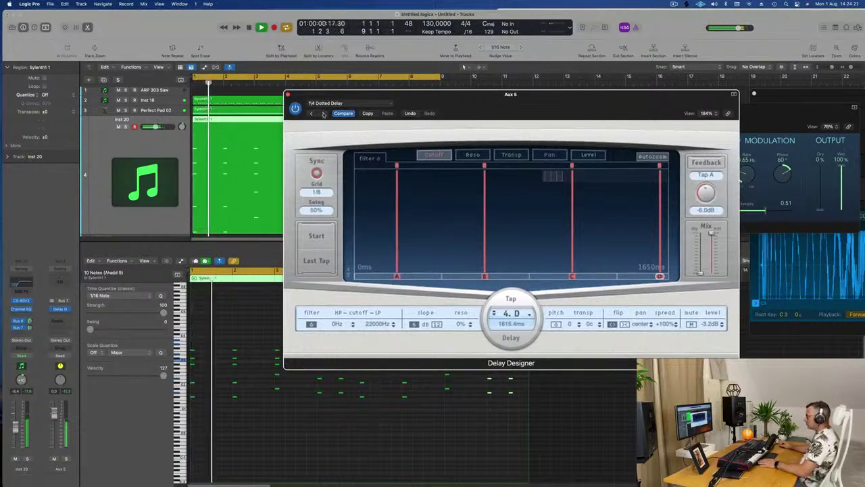
Advance Delay Designer through 1/4 Simple Pan to the 1/4 Slow Pan preset and close its window
click(323, 114)
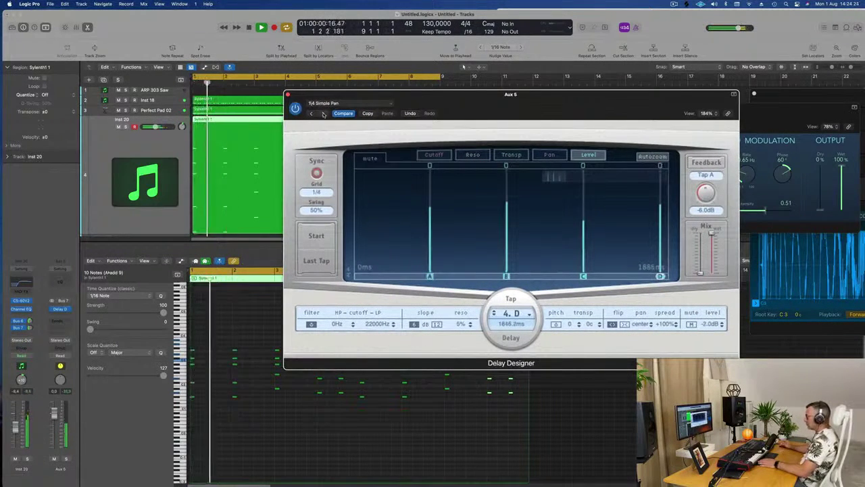
click(323, 114)
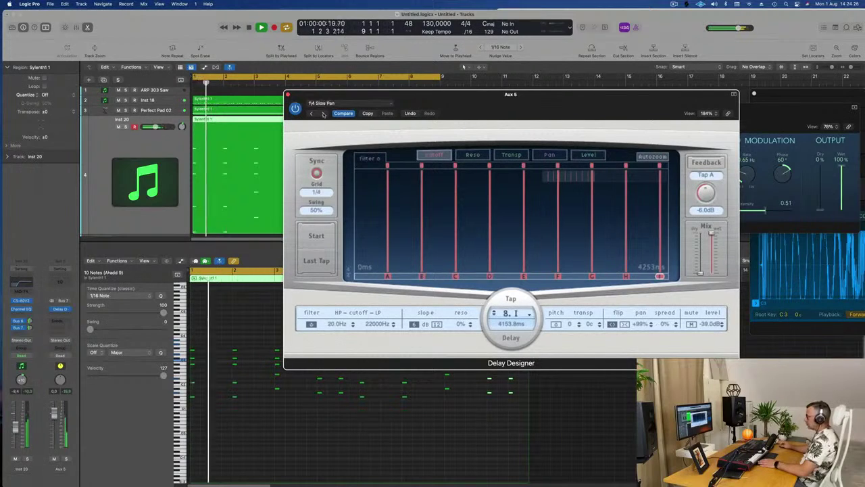
drag(492, 92, 406, 100)
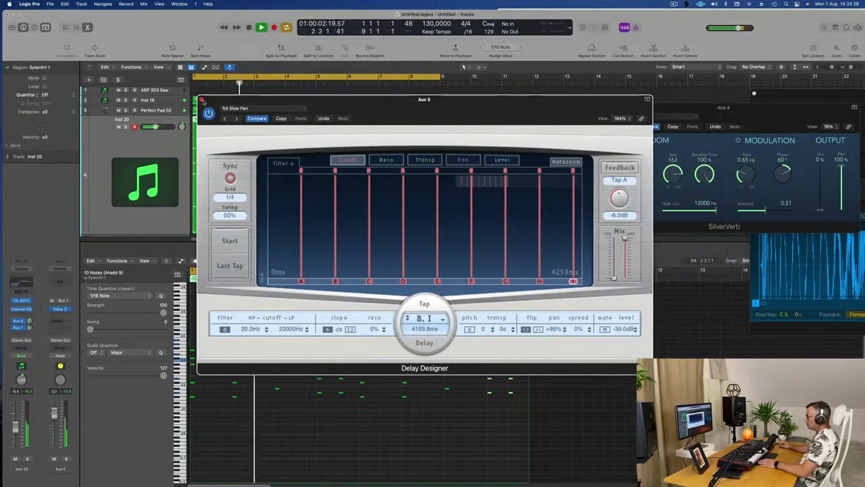
click(202, 101)
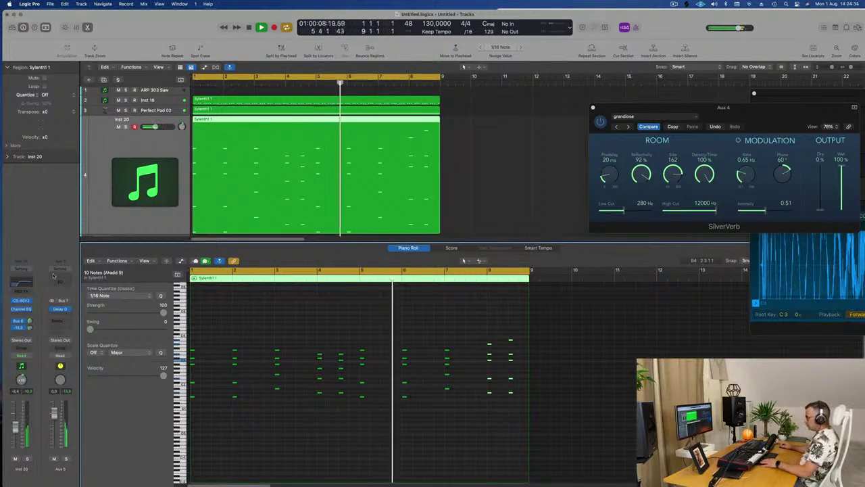
Show the mixer, copy the Inst 18 Compressor to Aux 5 after Delay Designer, and open and close it to check its settings
key(x)
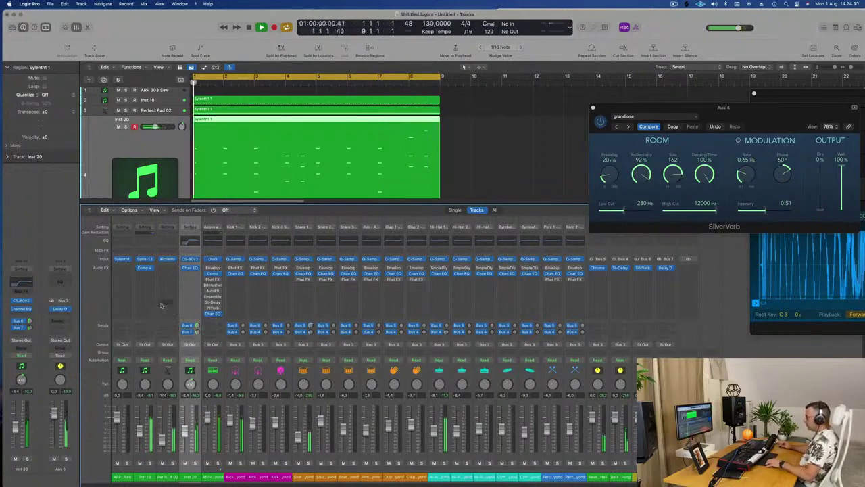
drag(145, 269, 59, 309)
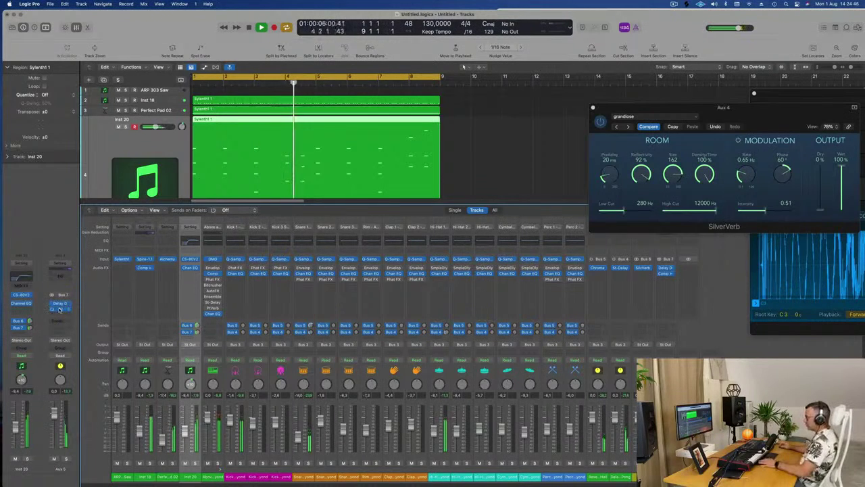
click(145, 270)
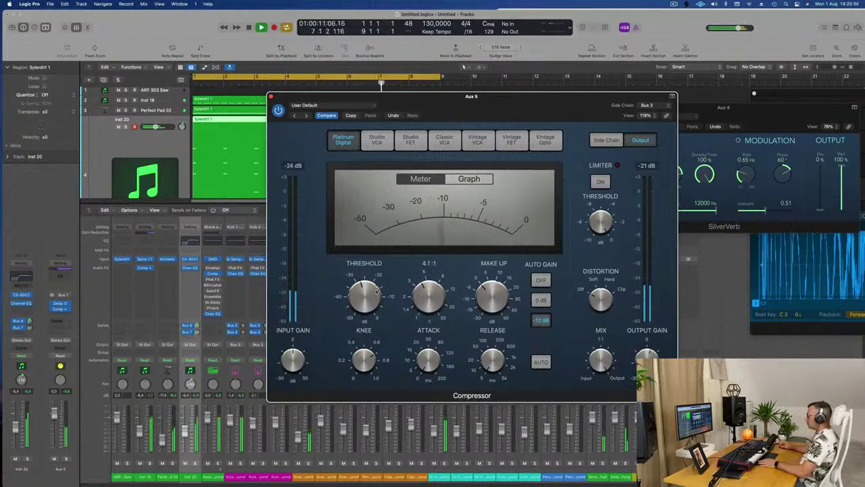
click(271, 97)
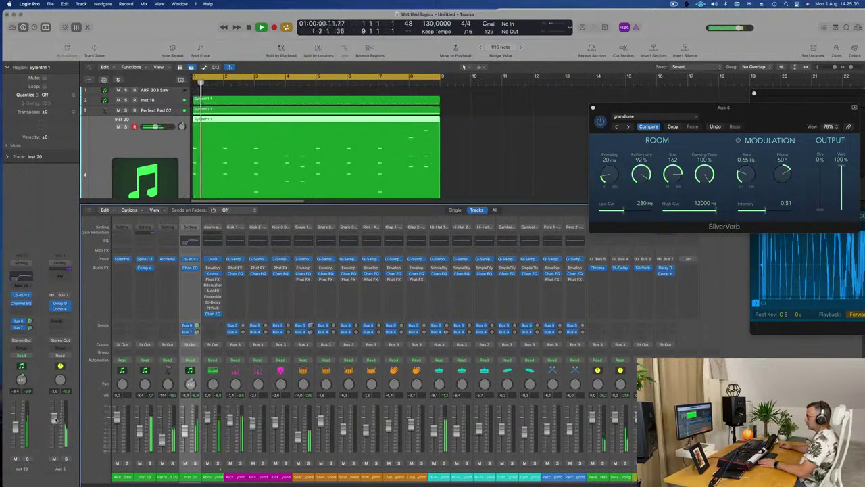
Insert a stereo ChromaVerb on Aux 5 after the Compressor and move its window aside
click(61, 315)
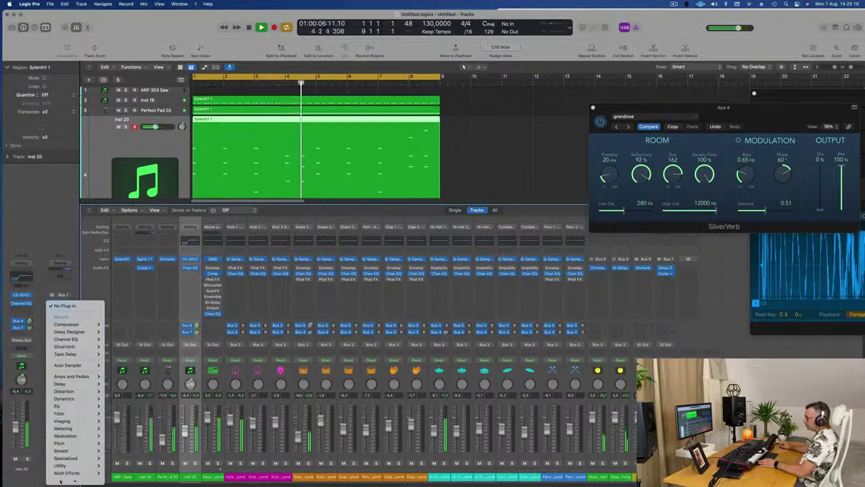
mouse_move(76, 448)
mouse_move(122, 446)
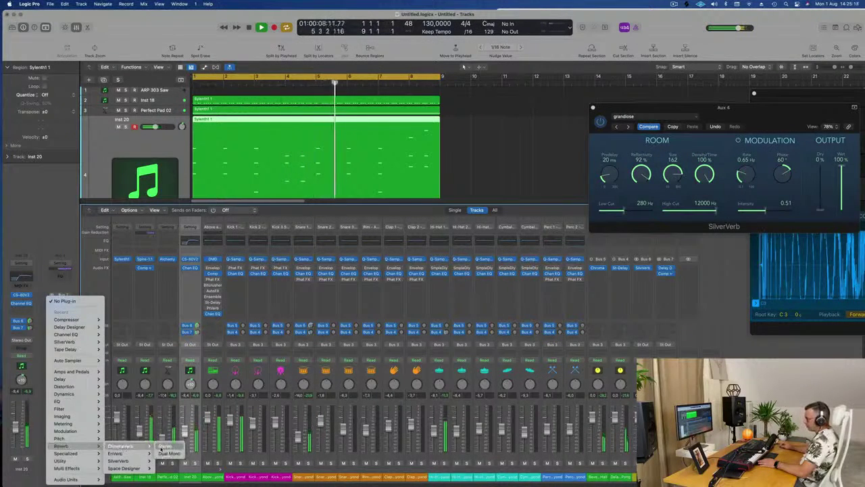
click(164, 447)
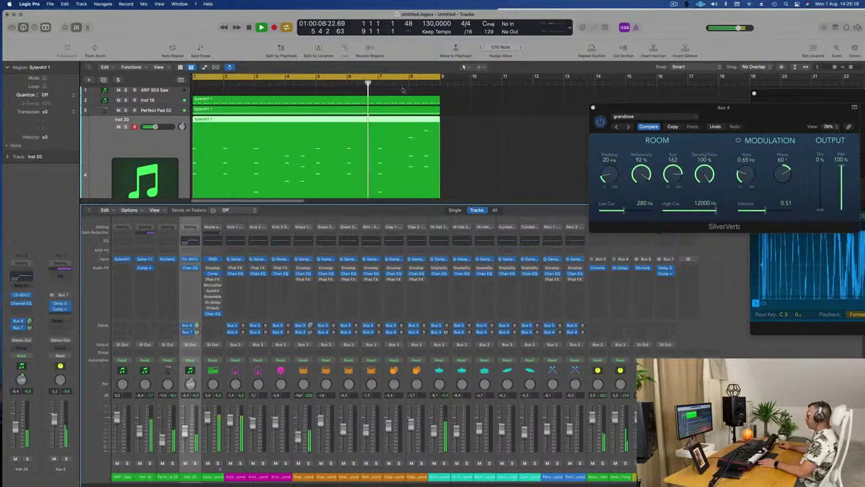
drag(479, 96, 440, 101)
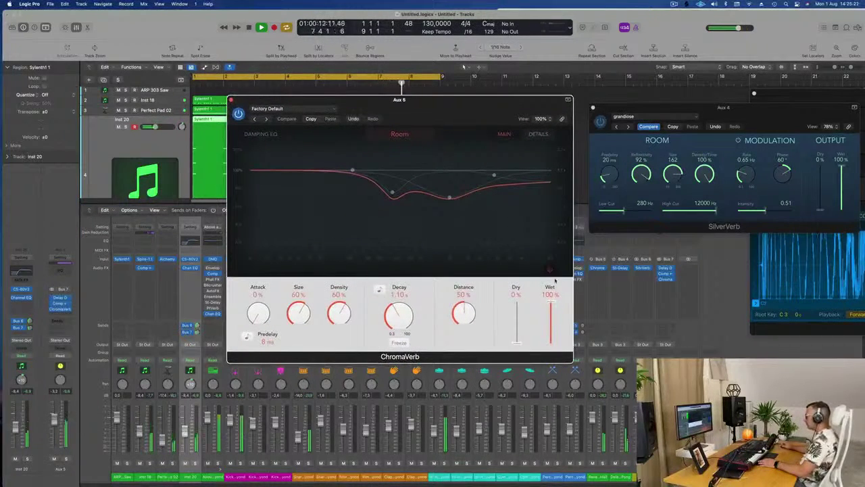
Audition ChromaVerb's Drums Ambience preset on Aux 5
click(267, 119)
click(266, 119)
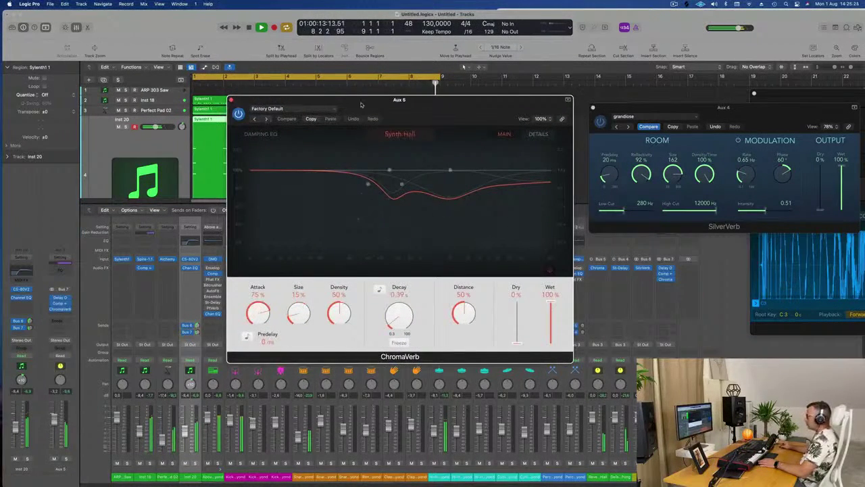
drag(361, 105, 382, 103)
key(bracketright)
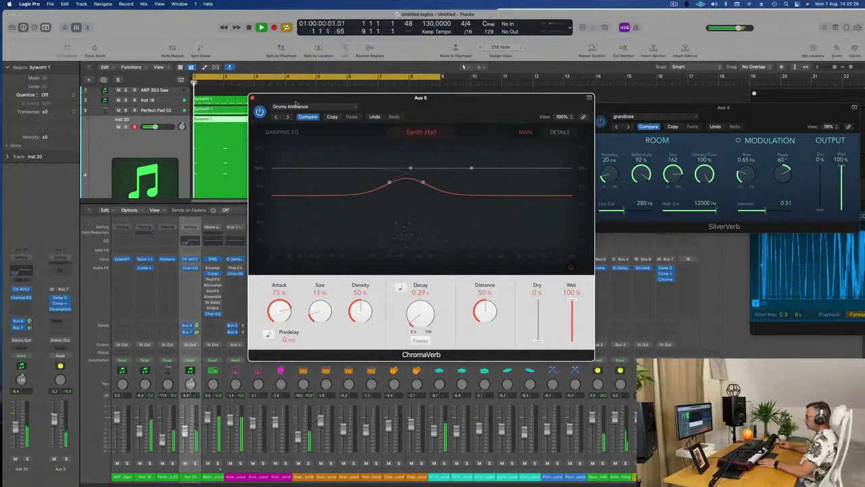
Load the chamber preset Guitar Chamber in ChromaVerb and reposition its window
click(301, 108)
mouse_move(317, 255)
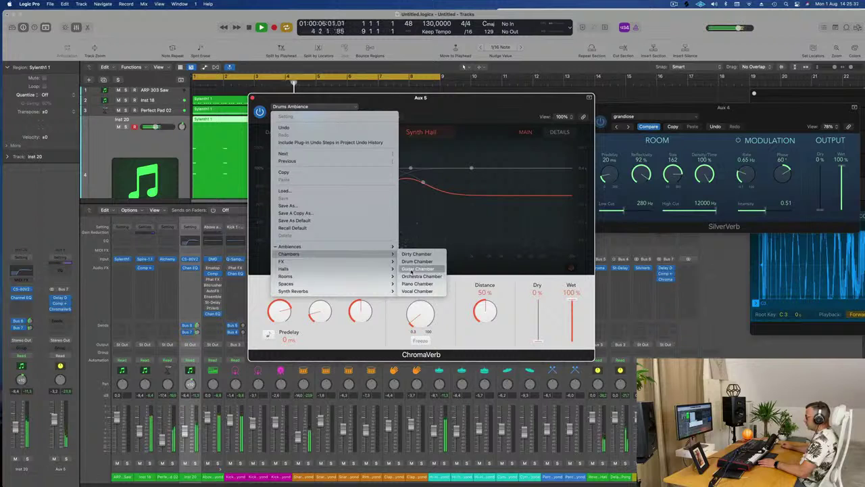
click(417, 269)
mouse_move(477, 101)
mouse_down()
mouse_move(500, 105)
mouse_move(491, 105)
mouse_up()
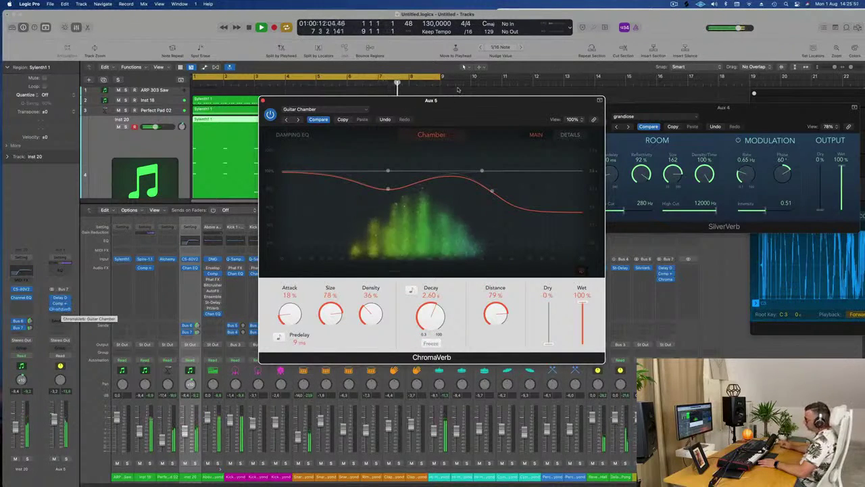
mouse_move(446, 104)
mouse_down()
mouse_move(428, 109)
mouse_move(452, 105)
mouse_up()
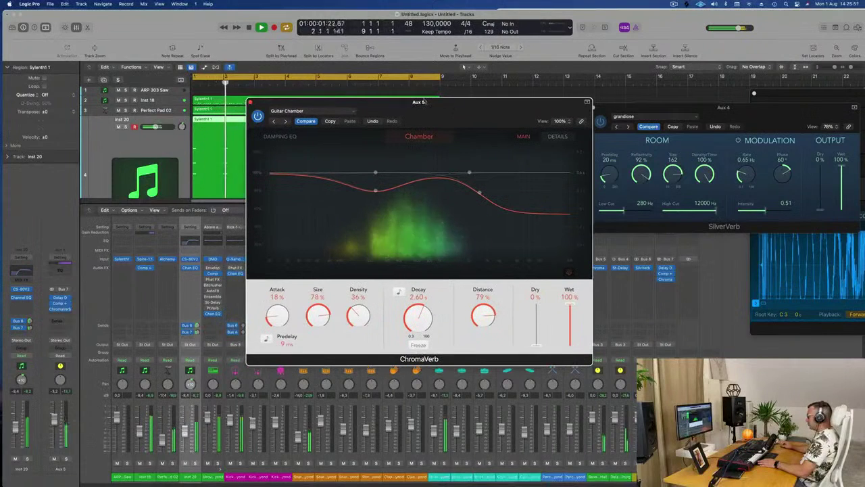
Solo Aux 5, compare its sound with ChromaVerb bypassed and enabled, and solo Inst 20 as well
click(66, 459)
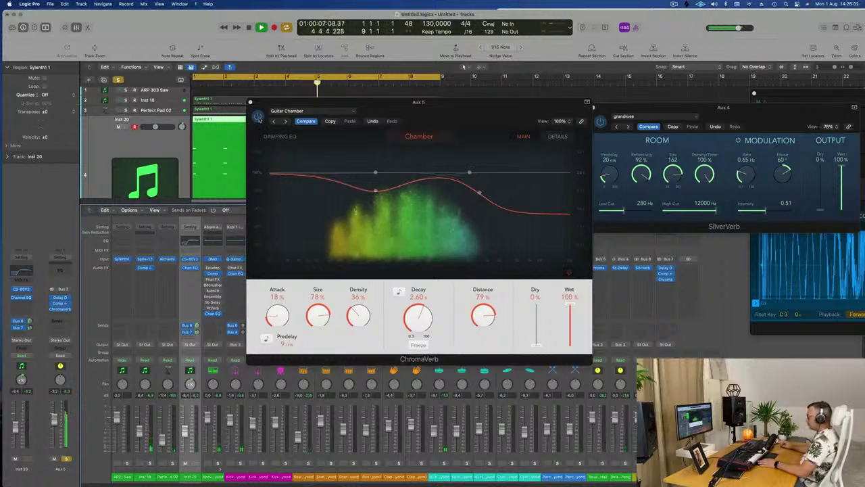
click(257, 117)
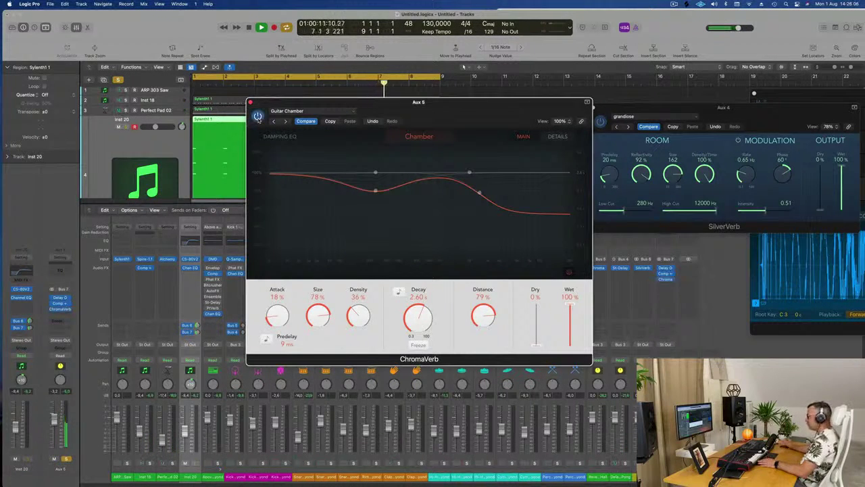
drag(411, 108, 392, 109)
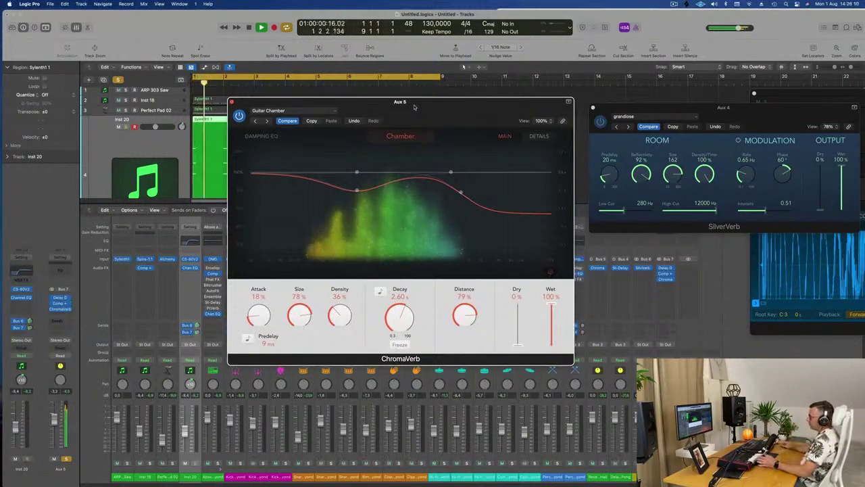
drag(415, 107, 412, 106)
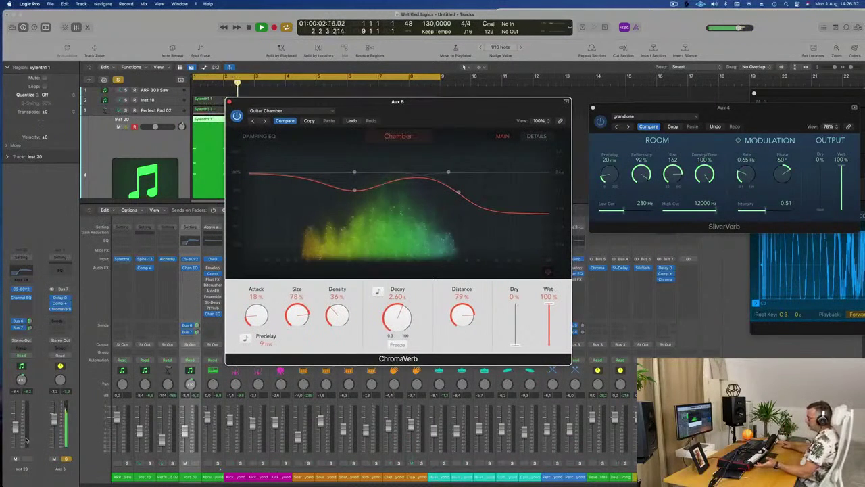
click(27, 461)
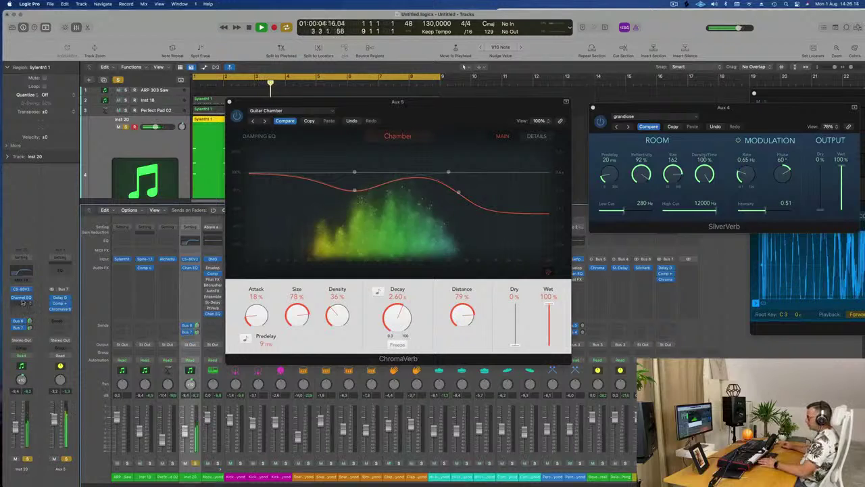
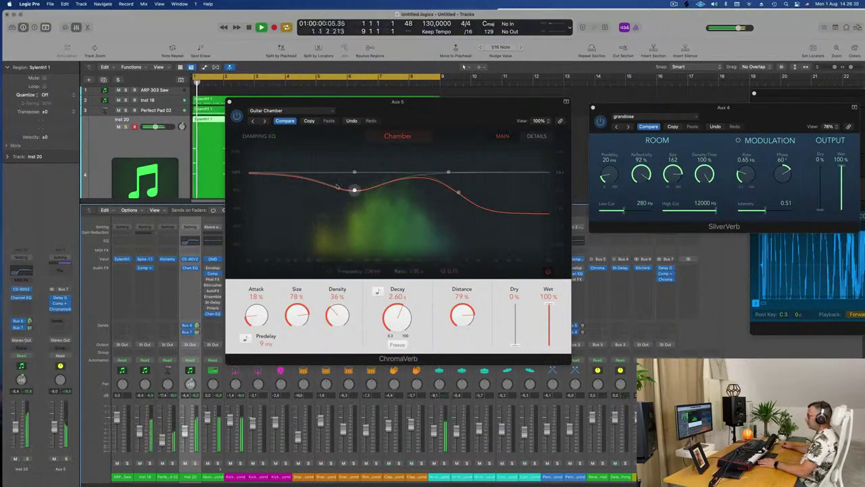
Close the ChromaVerb window and hide the mixer to bring up the full track list
drag(418, 110, 503, 142)
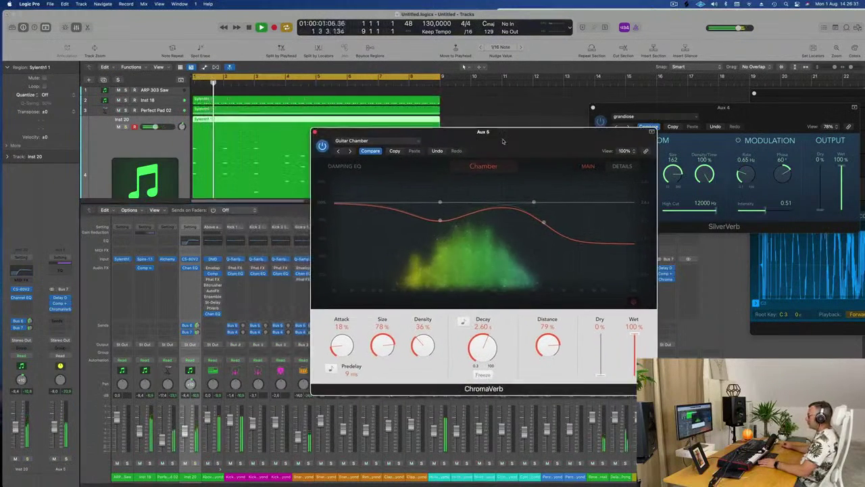
click(315, 132)
key(ctrl+z)
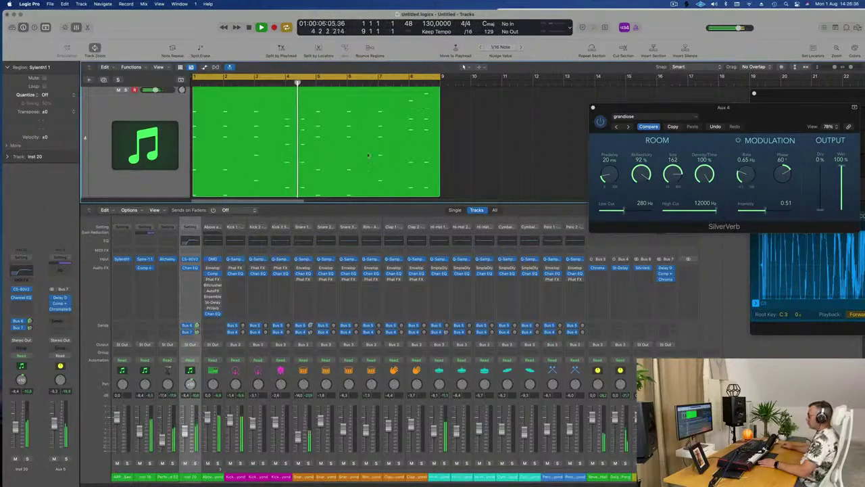
scroll(368, 155, up, 5)
scroll(456, 172, down, 6)
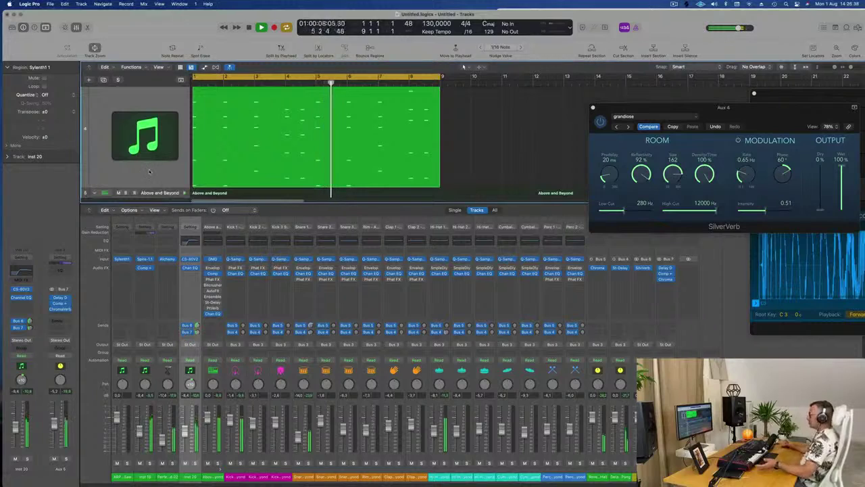
key(x)
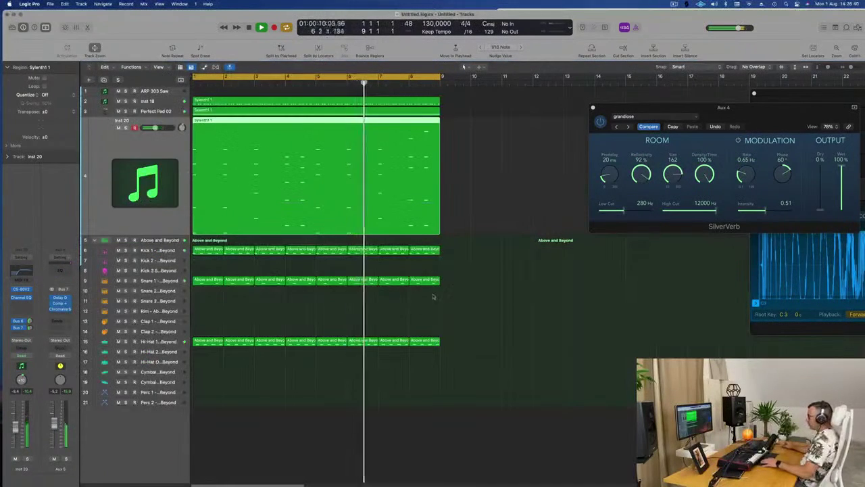
Select the Perfect Pad 02 track and open its Alchemy instrument
key(super+Left)
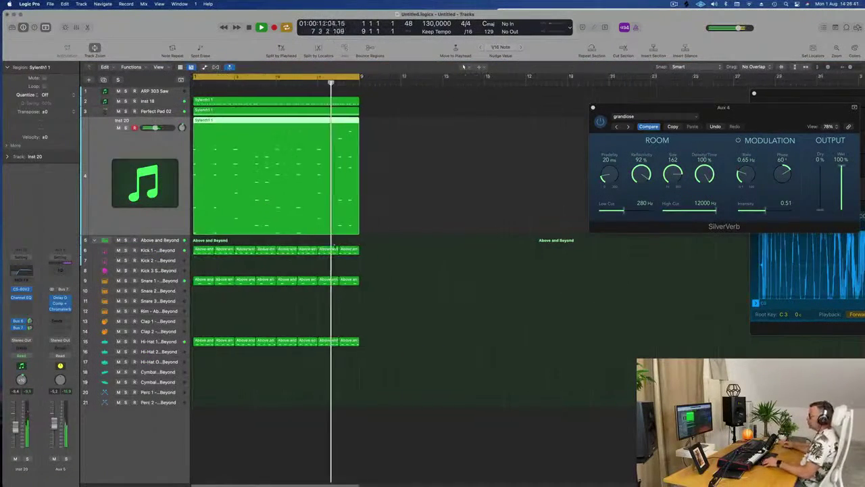
key(super+Left)
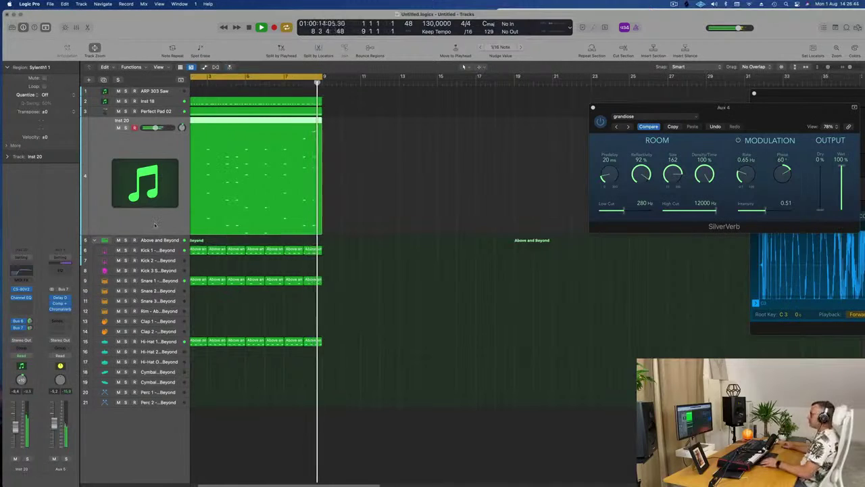
key(super+Right)
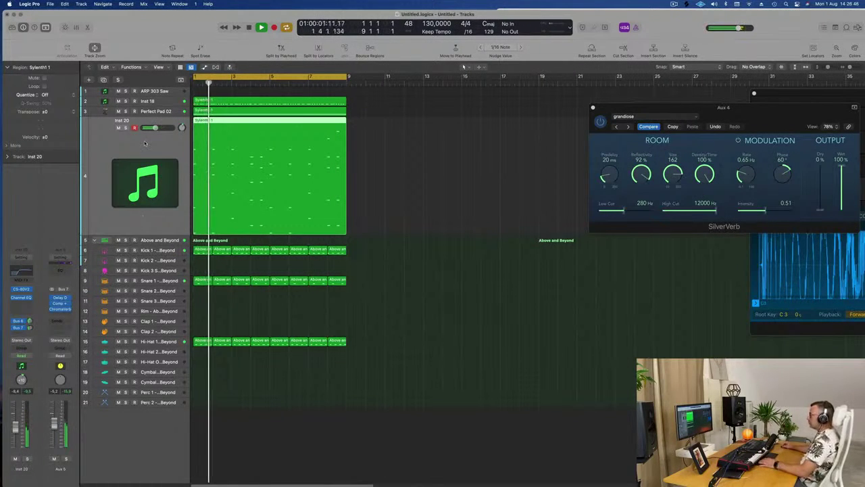
click(172, 104)
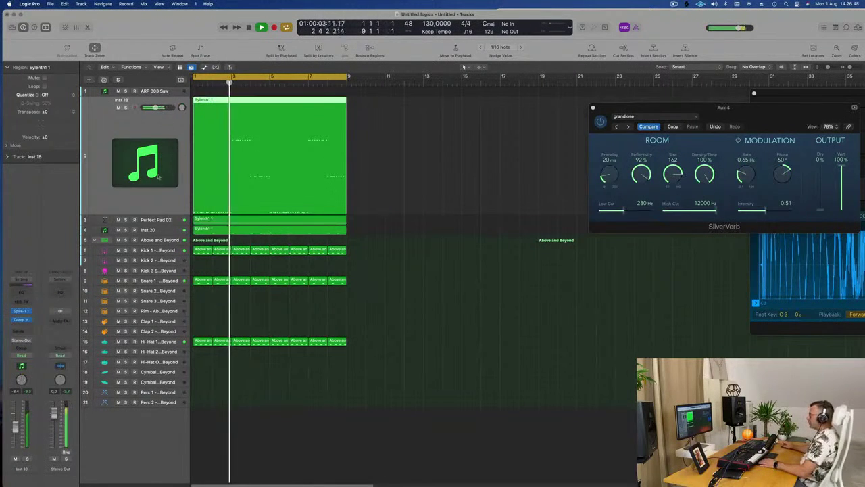
click(166, 220)
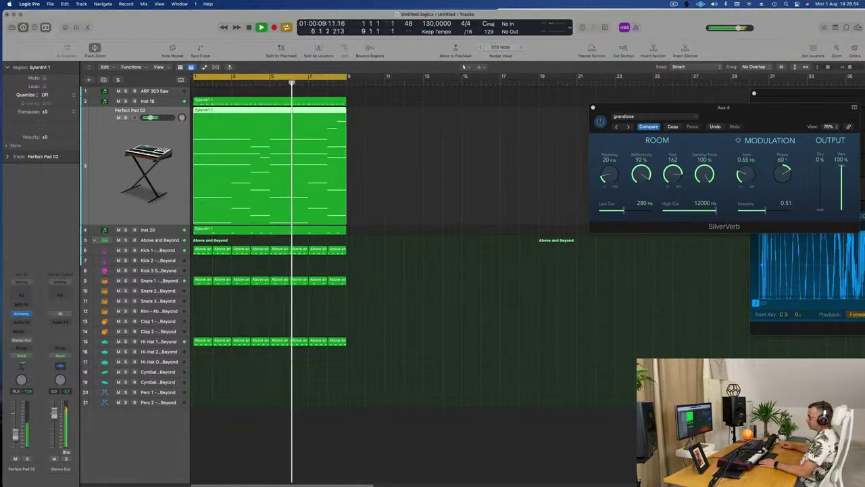
click(24, 315)
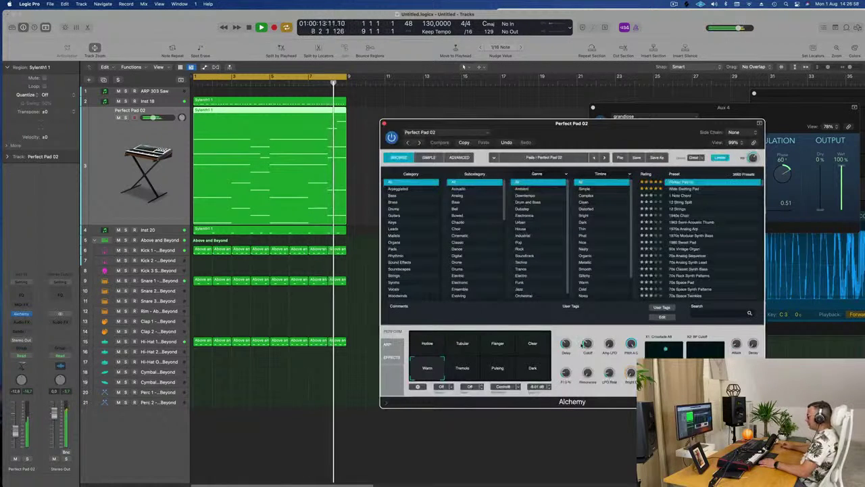
Load the Perfect Pad 01 preset in Alchemy, choose its Bold variation, and shift the instrument window aside
drag(587, 344, 589, 343)
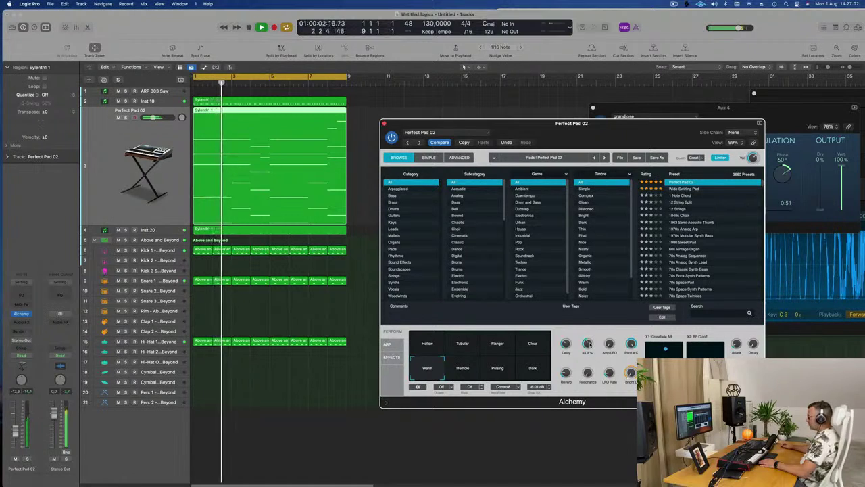
click(675, 174)
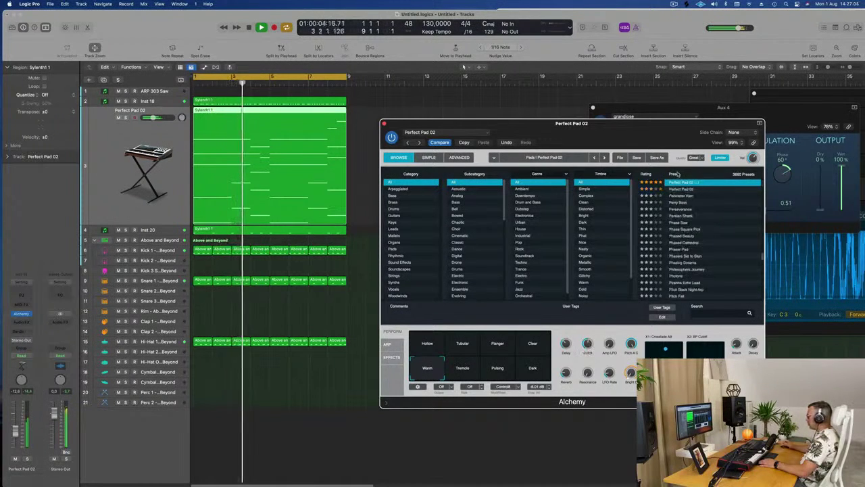
scroll(687, 216, up, 3)
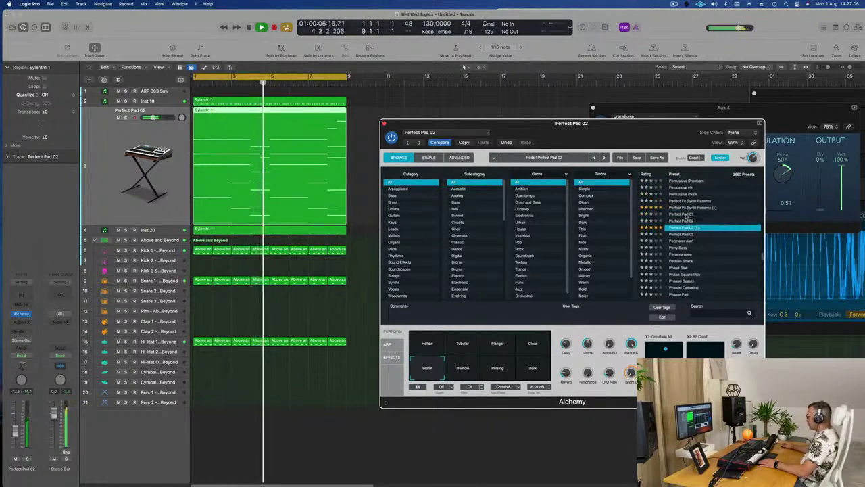
click(684, 215)
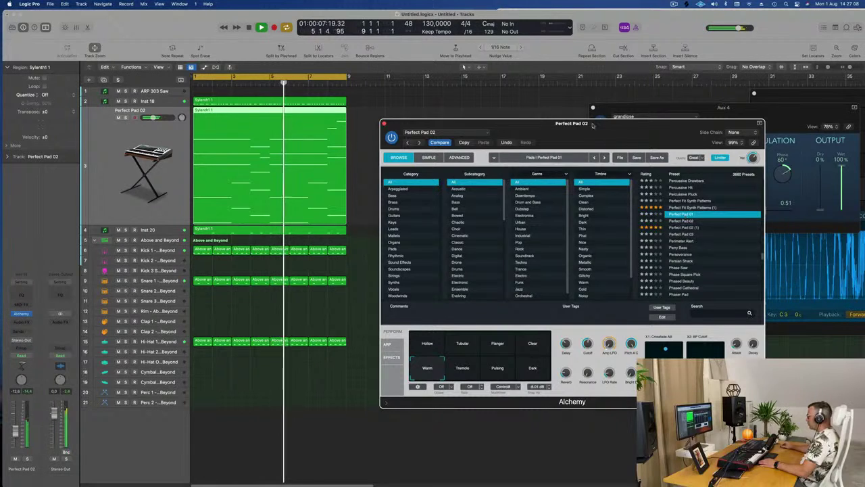
drag(612, 132, 544, 121)
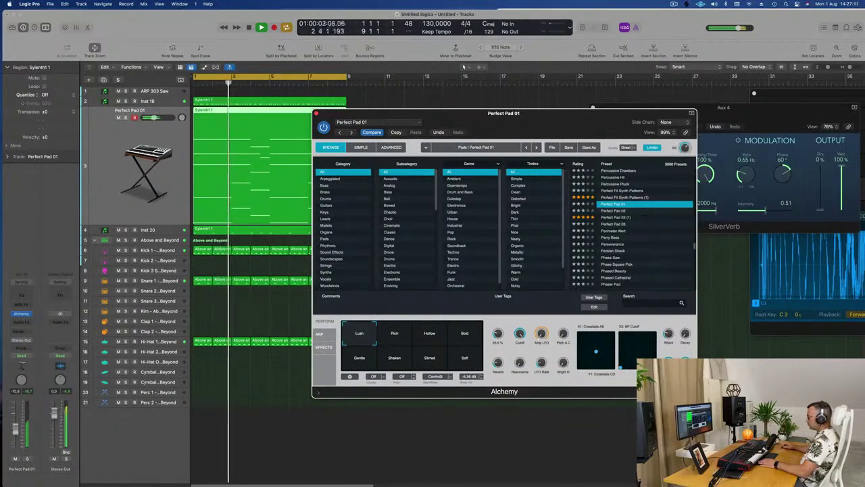
click(463, 334)
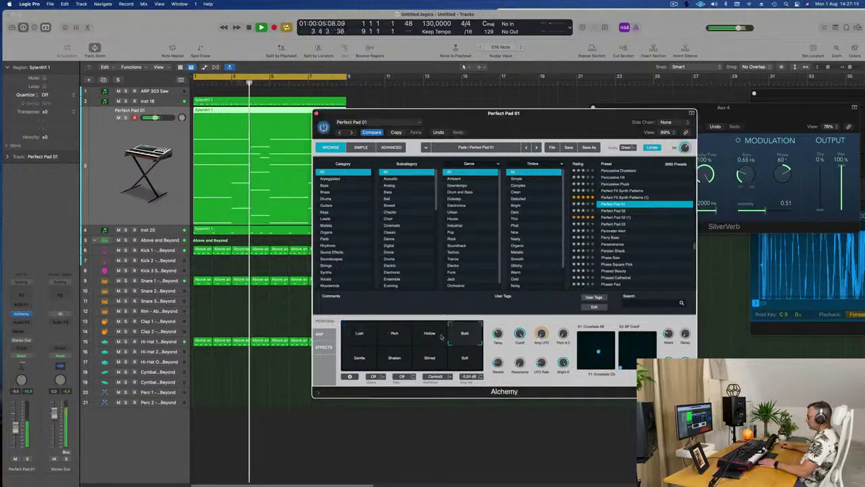
Lower the Perfect Pad 01 track's volume and add a send to Bus 6 feeding Aux 4
drag(14, 428, 14, 434)
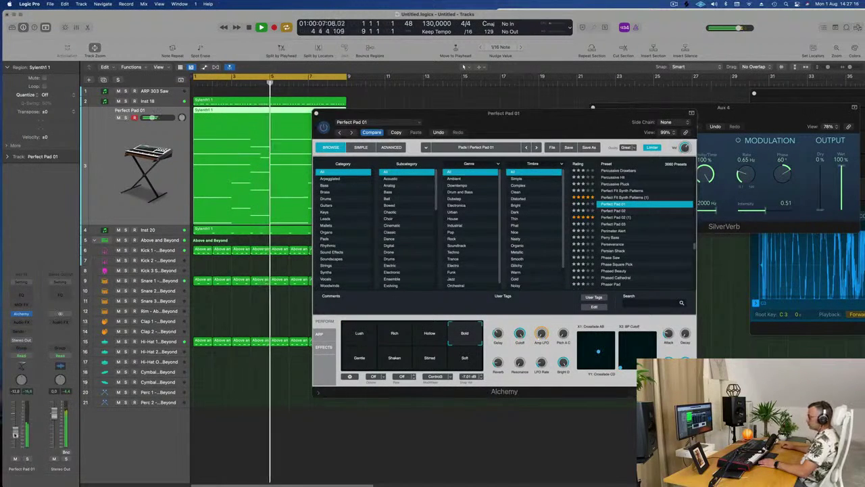
click(20, 331)
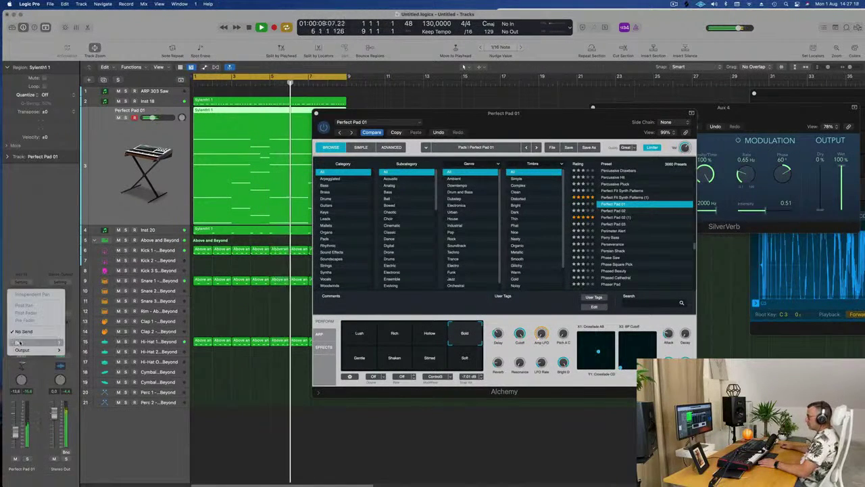
mouse_move(18, 343)
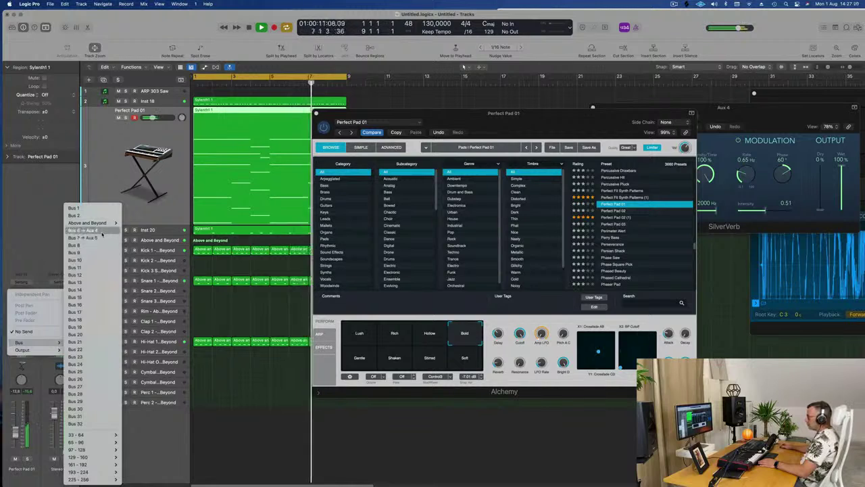
click(102, 233)
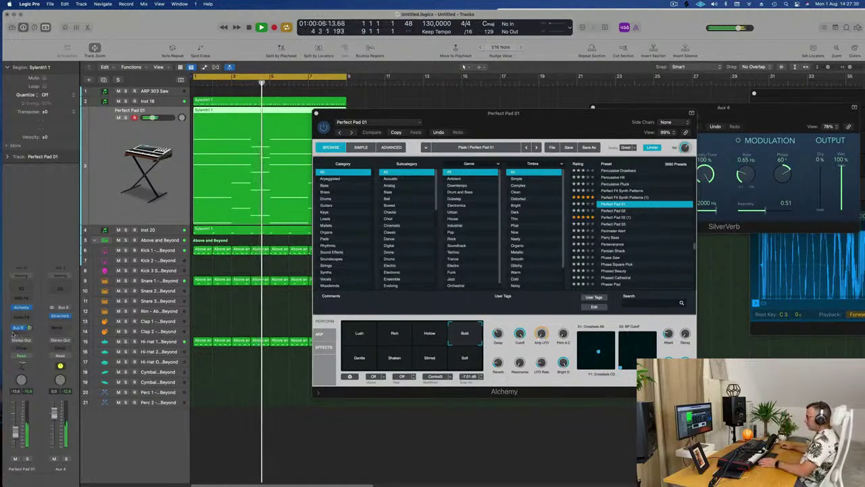
click(21, 333)
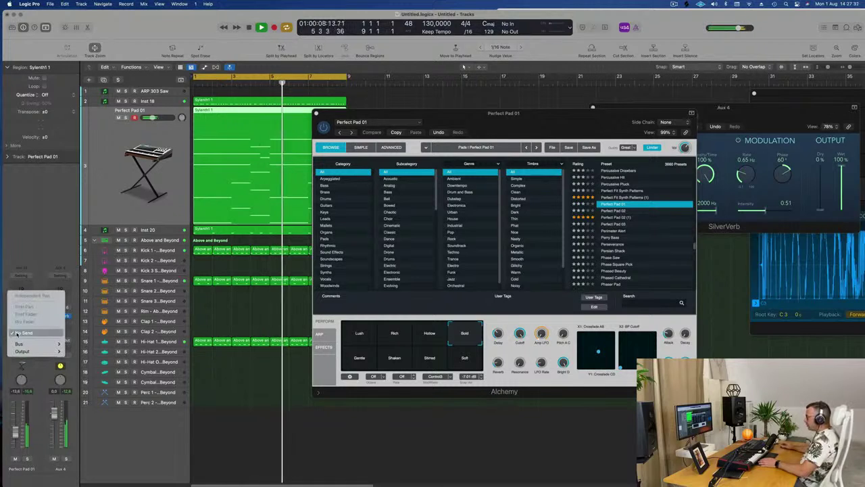
click(57, 246)
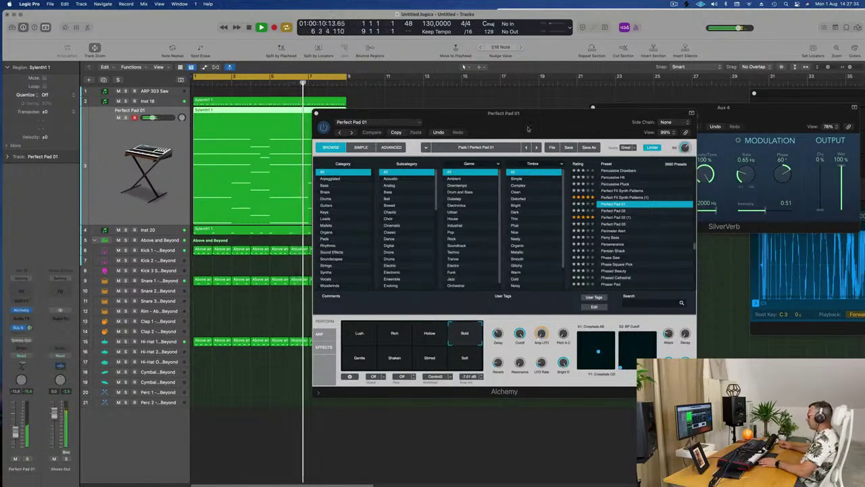
drag(525, 130, 543, 138)
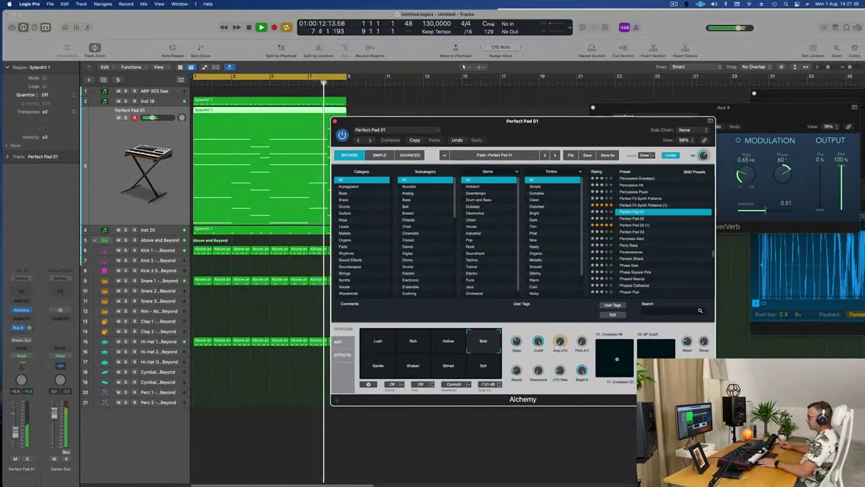
drag(16, 443, 15, 445)
Add a Channel EQ low cut at 790 Hz with Q 0.88 to Perfect Pad 01 and lower the track to about -16 dB
click(30, 277)
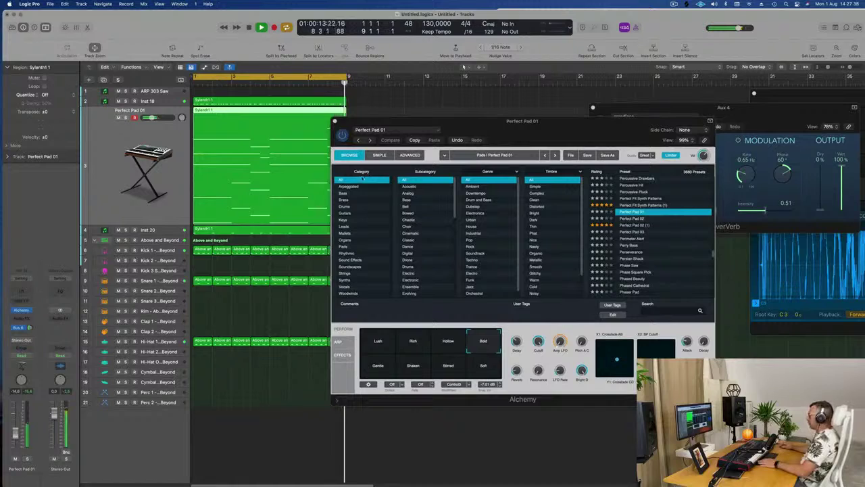
click(306, 133)
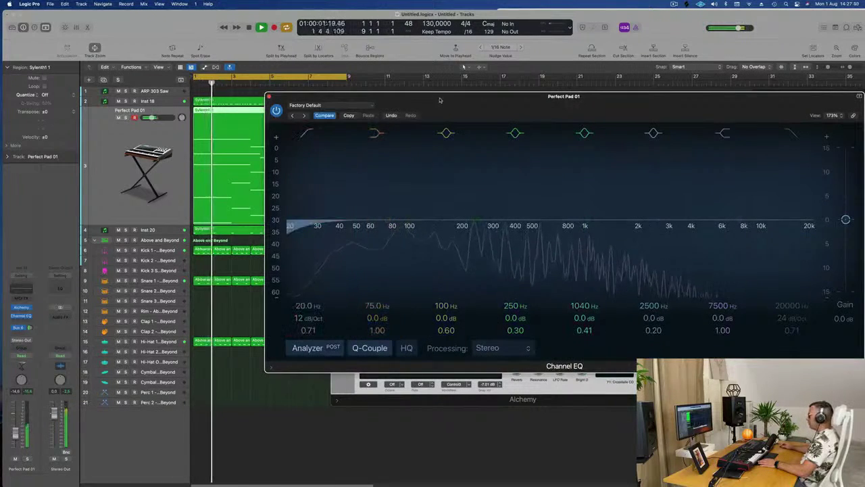
drag(440, 100, 324, 111)
drag(234, 206, 428, 209)
drag(370, 246, 430, 238)
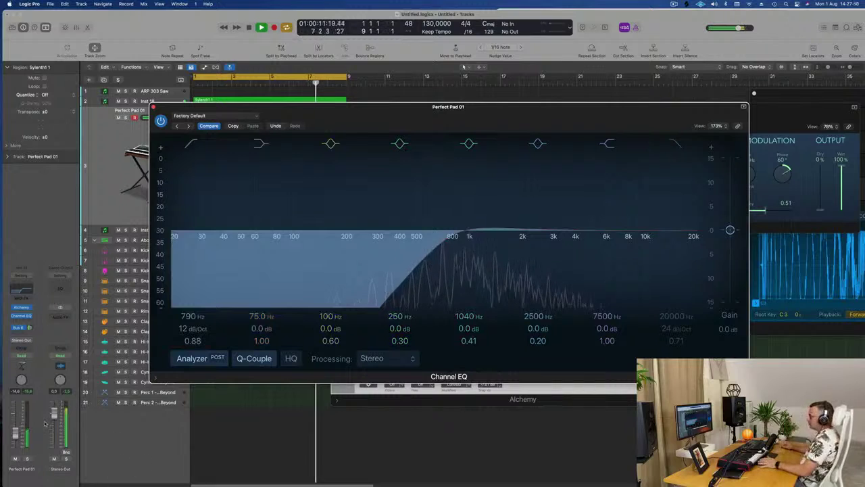
drag(15, 436, 15, 437)
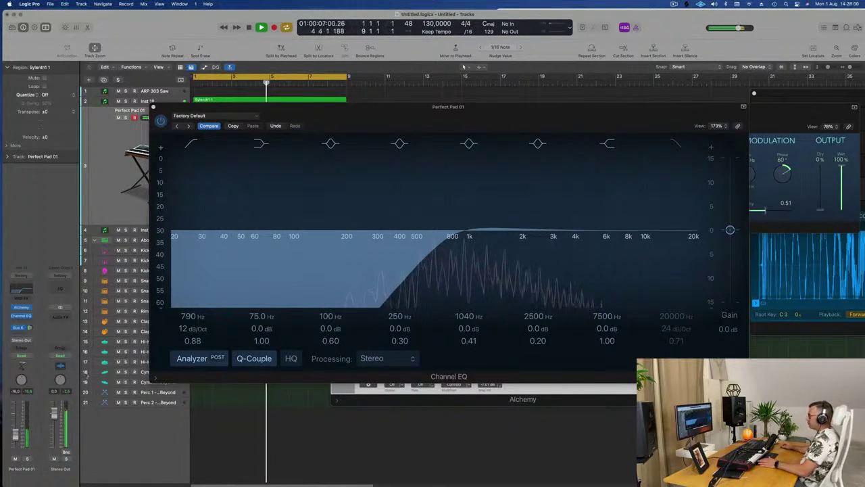
click(152, 107)
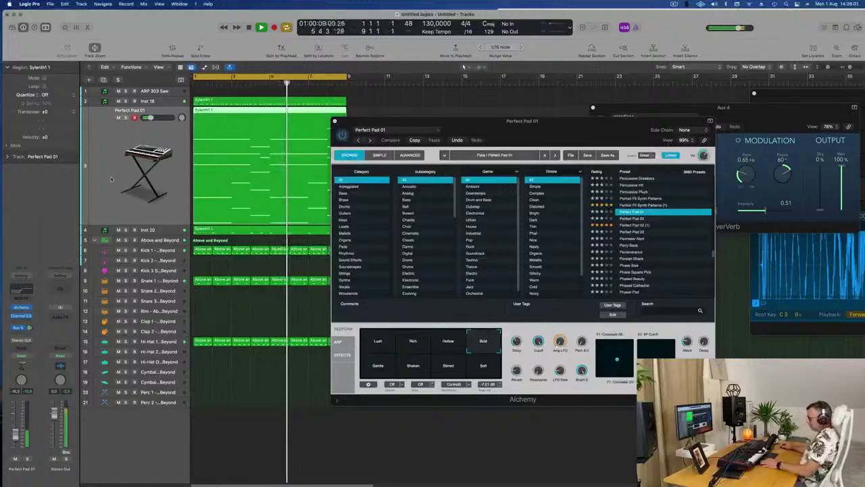
Copy the Bus 3 side-chained Compressor onto Perfect Pad 01 below the Channel EQ and set its threshold to -16 dB
key(x)
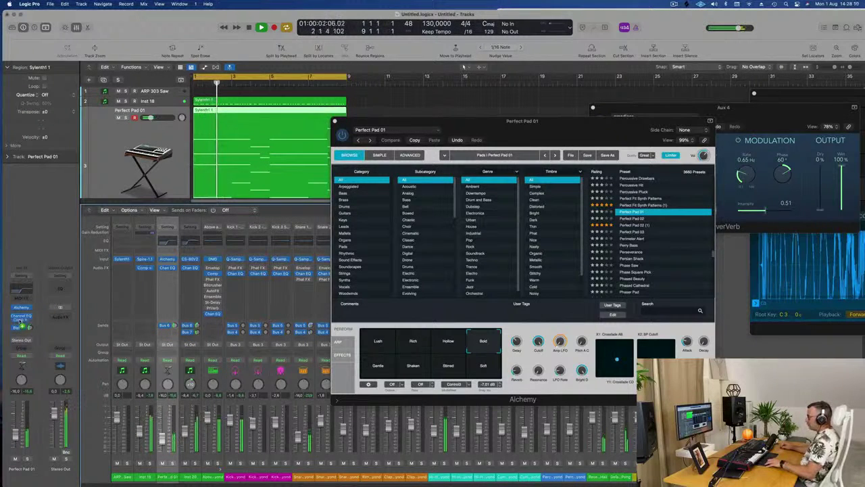
drag(29, 322, 30, 321)
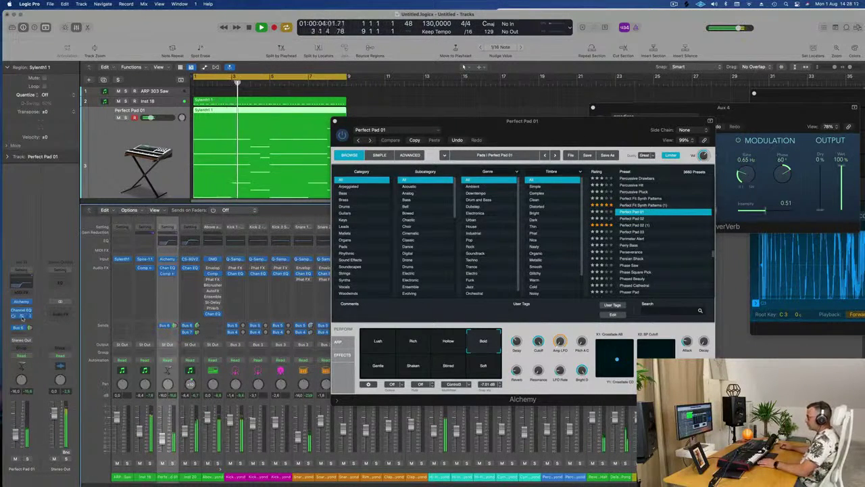
click(22, 317)
drag(504, 119, 548, 177)
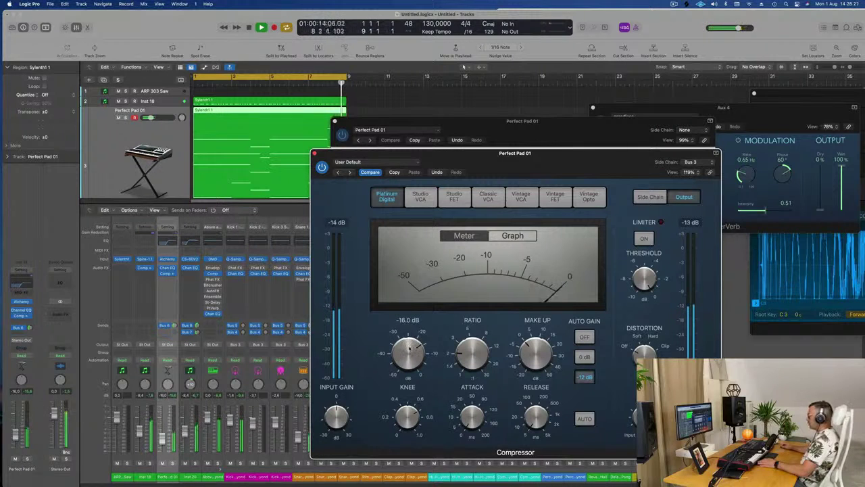
drag(562, 154, 475, 142)
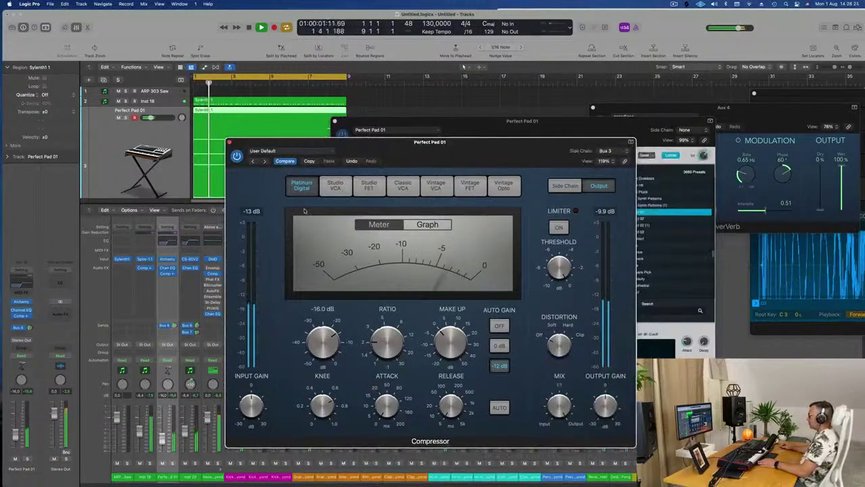
key(super+w)
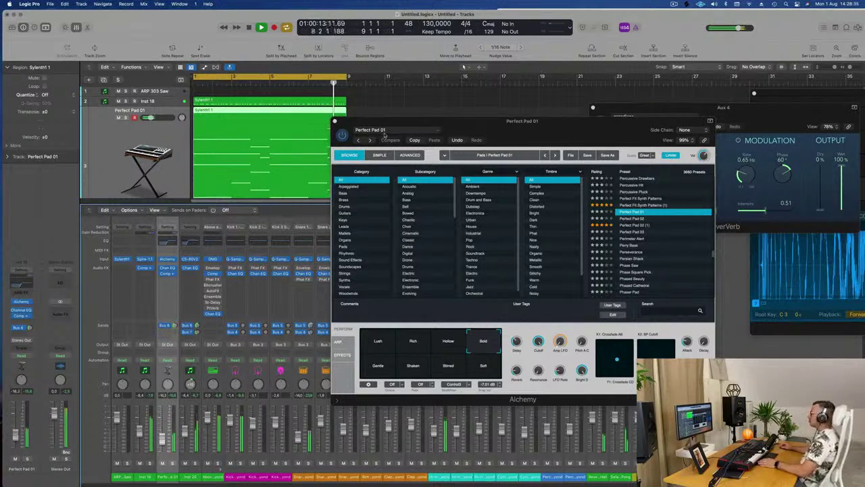
Close the Alchemy window and hide the mixer to bring back the full track list
drag(422, 121, 361, 126)
click(273, 127)
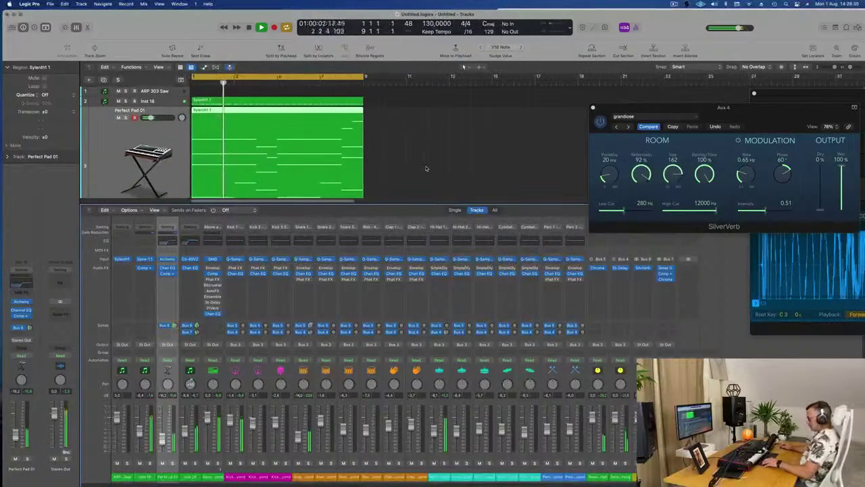
key(x)
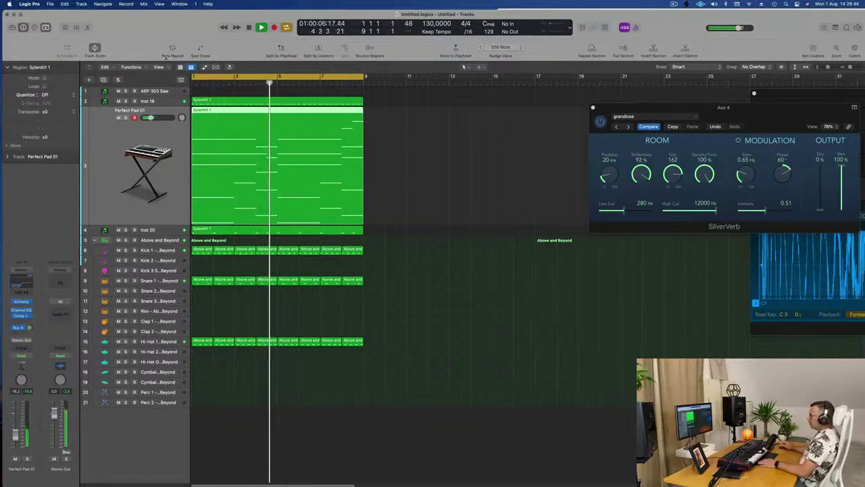
Copy the Sylenth1 1 chord region from the Perfect Pad 01 track up to the ARP 303 Saw track
click(446, 162)
click(270, 121)
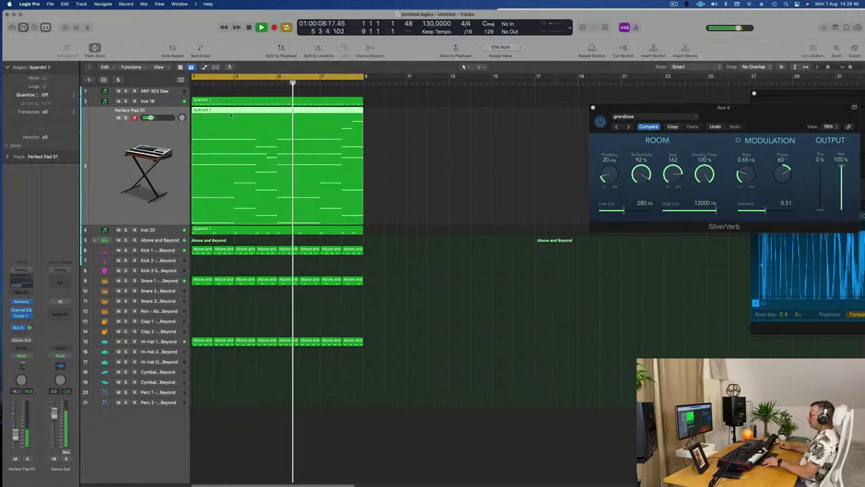
drag(227, 113, 227, 93)
Select the ARP 303 Saw track, restart the loop, lower the track's volume, and open its Sylenth1 instrument
click(154, 90)
key(space)
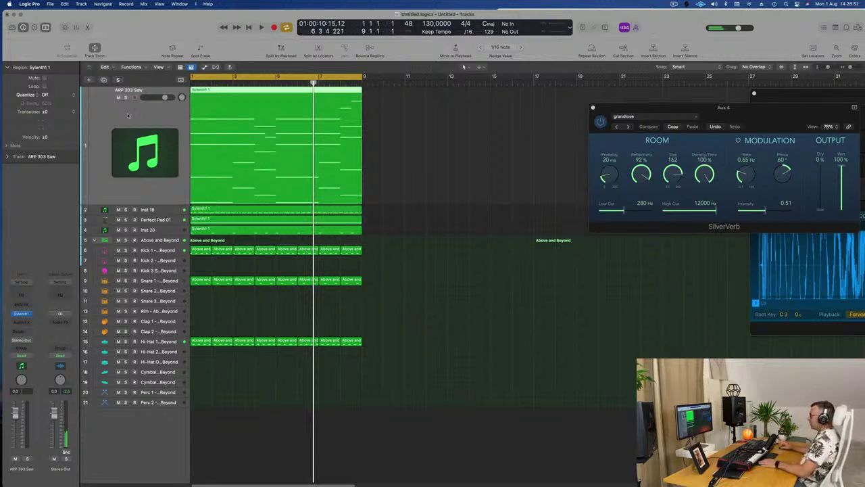
key(space)
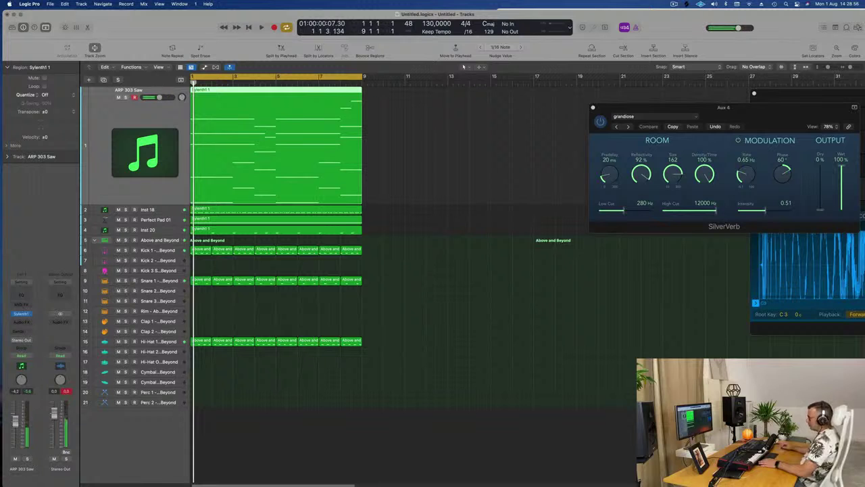
click(21, 314)
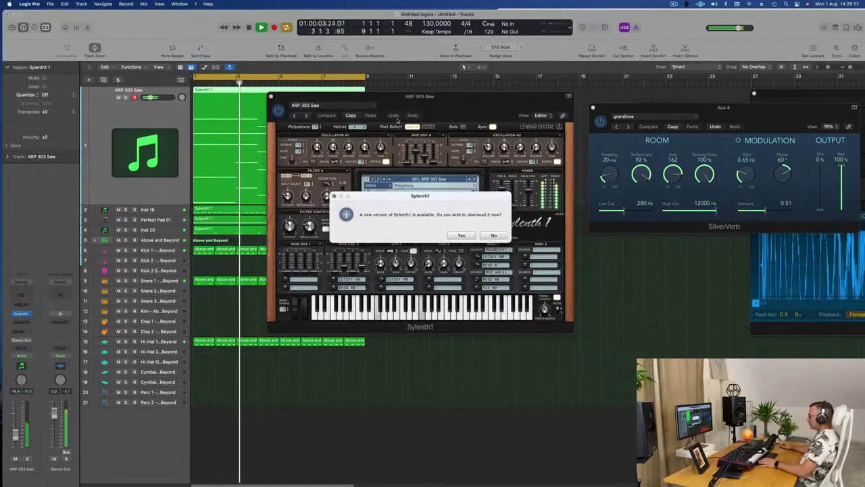
Decline the Sylenth1 update and load the Sylenth1 Definitive Collection sound bank
click(493, 236)
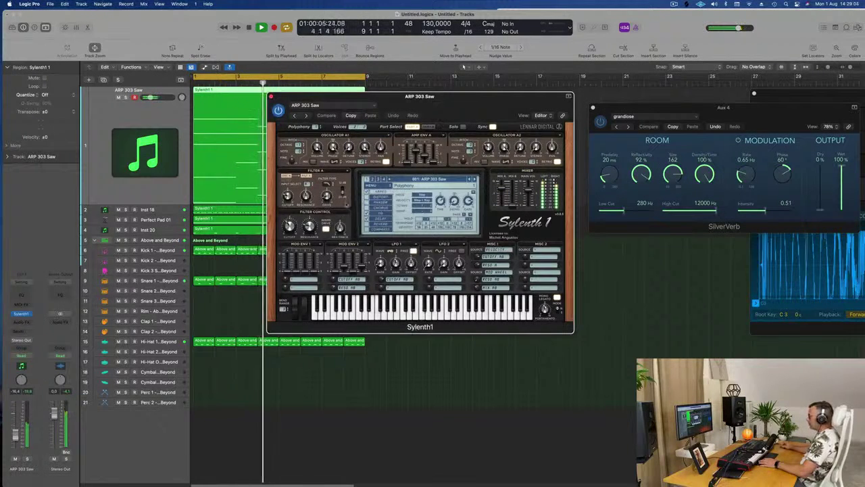
click(414, 180)
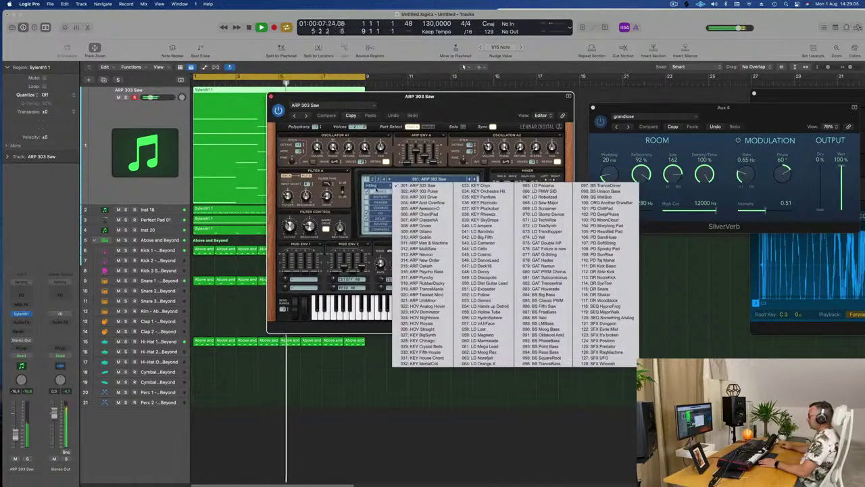
click(370, 186)
mouse_move(398, 196)
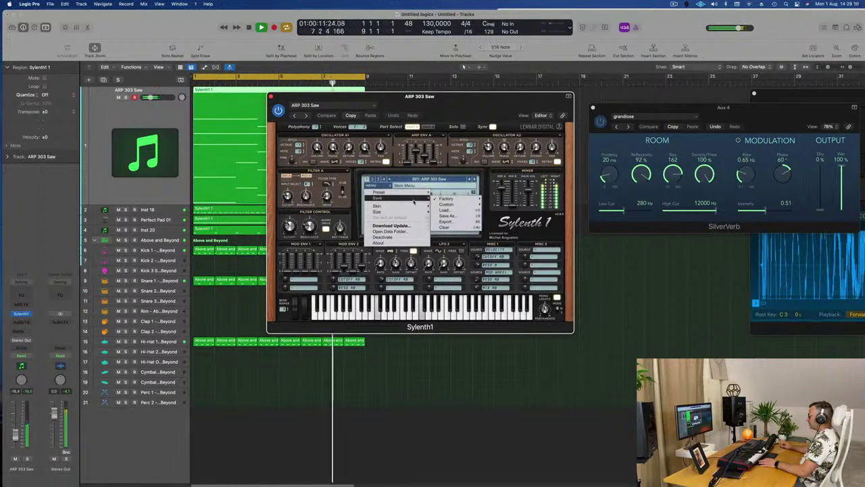
mouse_move(434, 201)
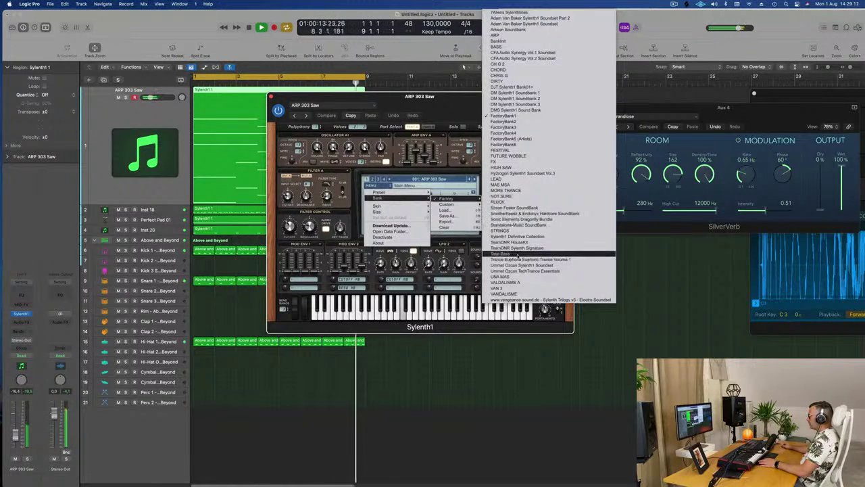
click(523, 238)
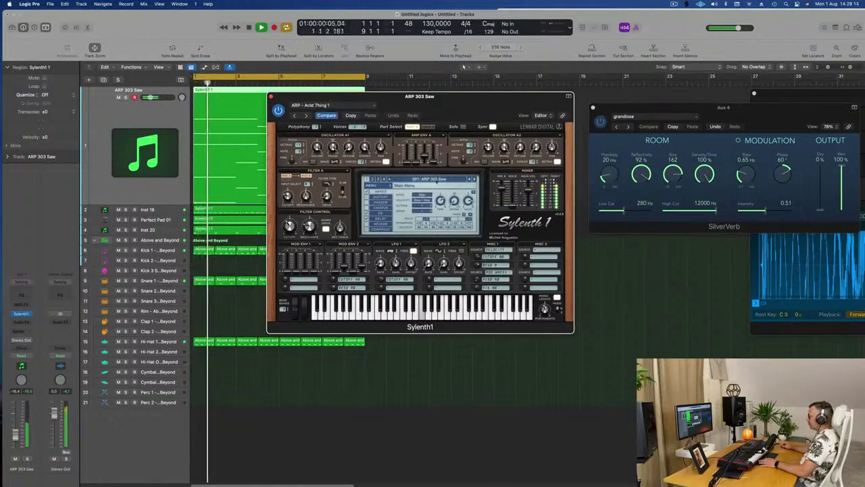
Load the ARP - Fat Bassline preset in Sylenth1 and audition it from the start of the loop
click(438, 179)
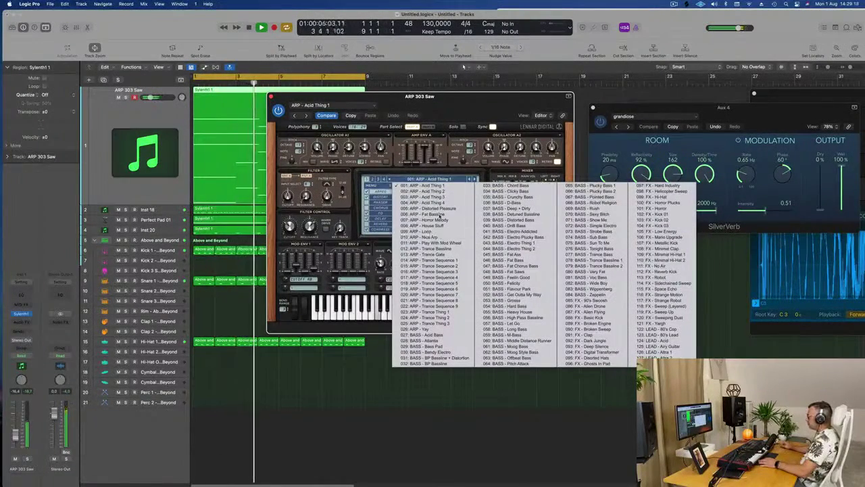
click(441, 213)
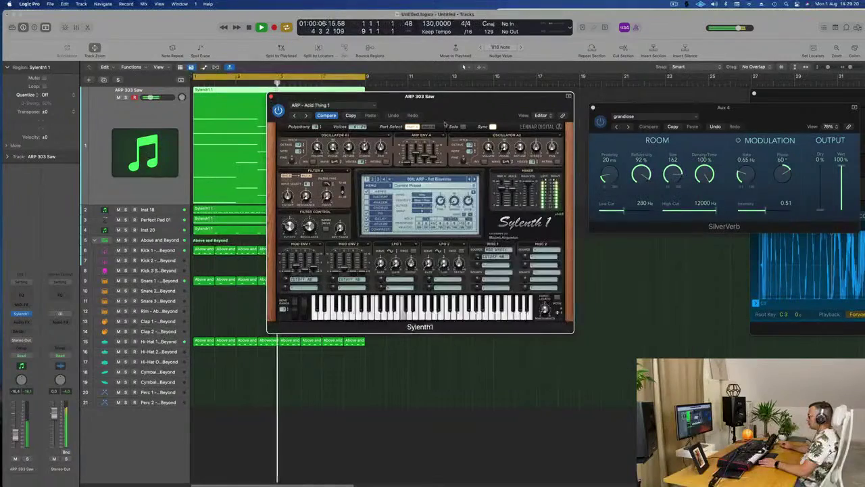
drag(453, 115, 461, 181)
key(Return)
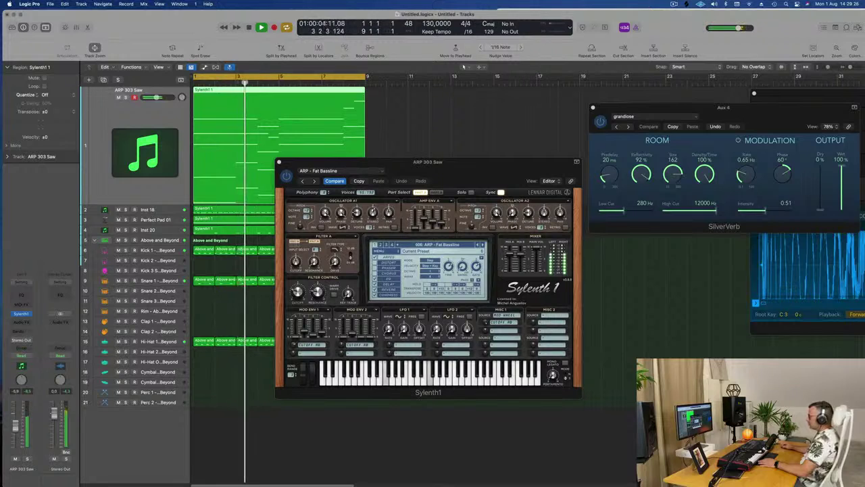
drag(465, 163, 402, 173)
key(Return)
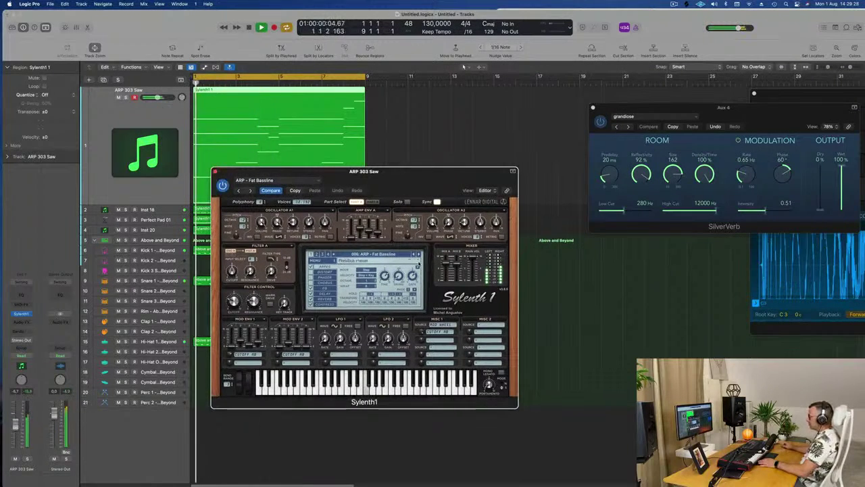
Audition the following Sylenth1 presets up to ARP - Trance Bassline and set the ARP 303 Saw track's volume to -10.0 dB
click(419, 254)
click(419, 254)
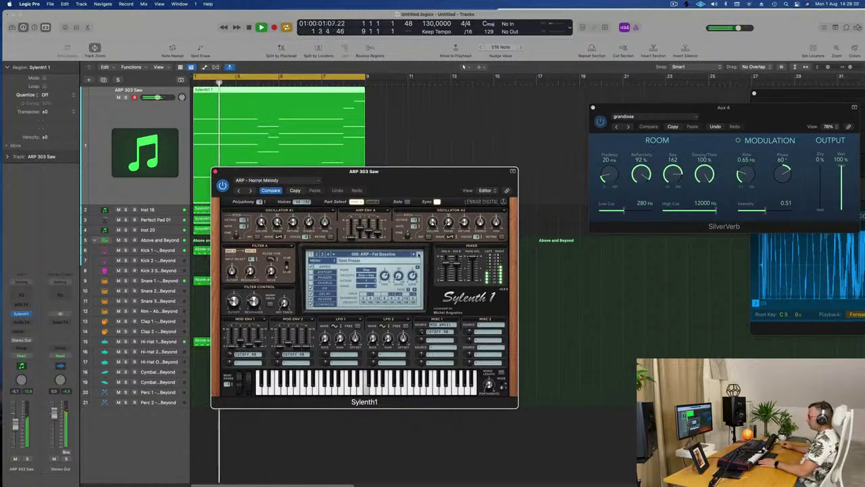
click(419, 254)
key(space)
key(space)
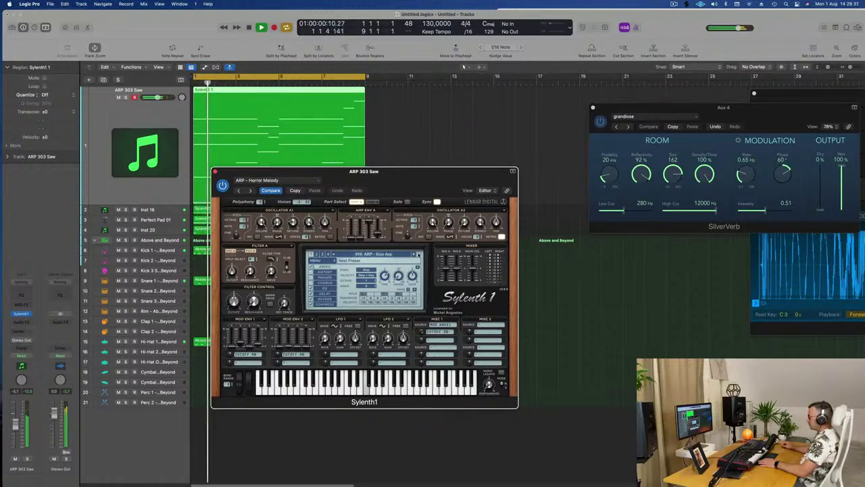
click(419, 254)
click(419, 254)
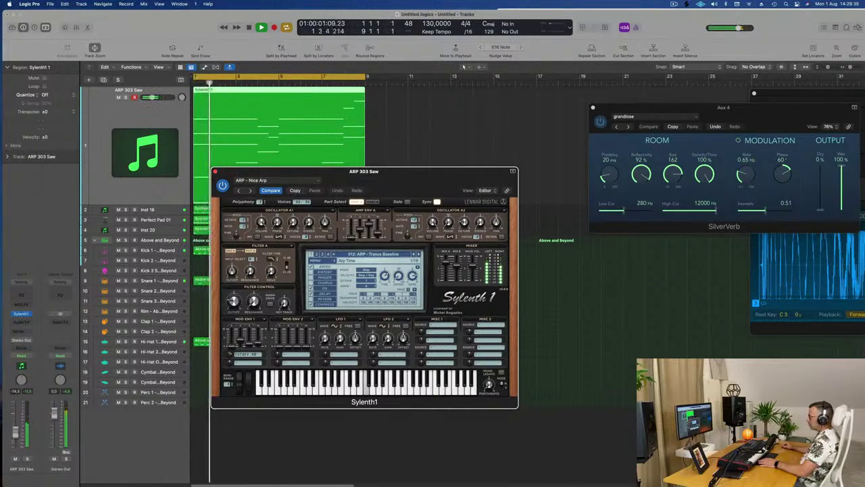
drag(14, 436, 15, 434)
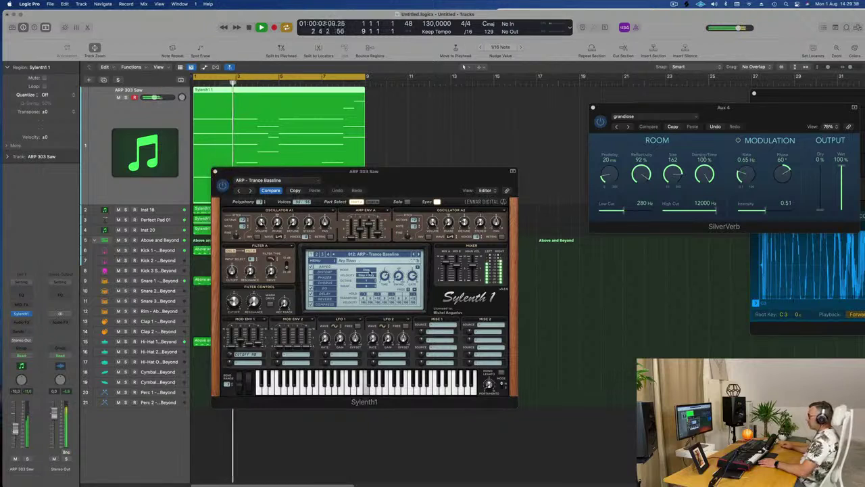
Audition the next Sylenth1 presets one by one, from ARP - Trance Gate through the ARP - Trance Sequence sounds
click(418, 255)
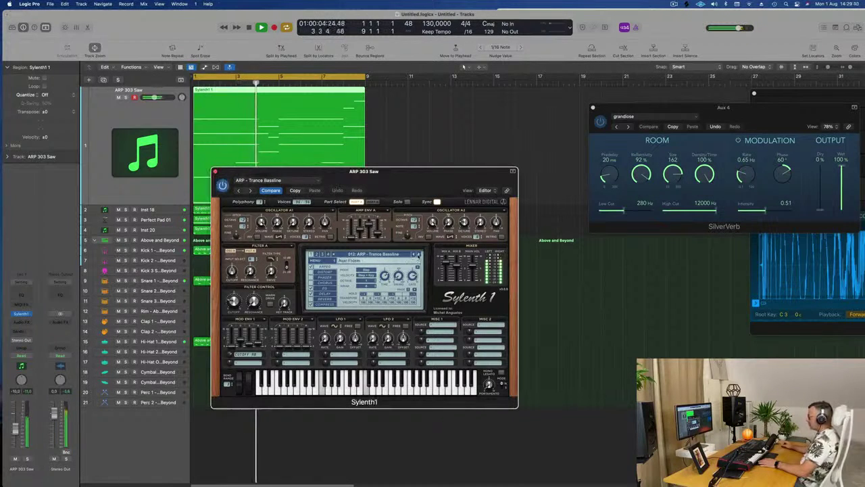
click(418, 254)
click(418, 254)
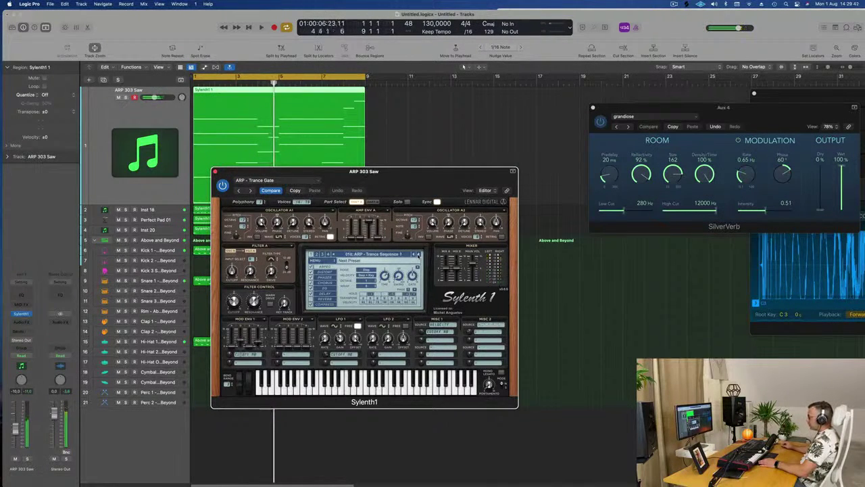
click(419, 255)
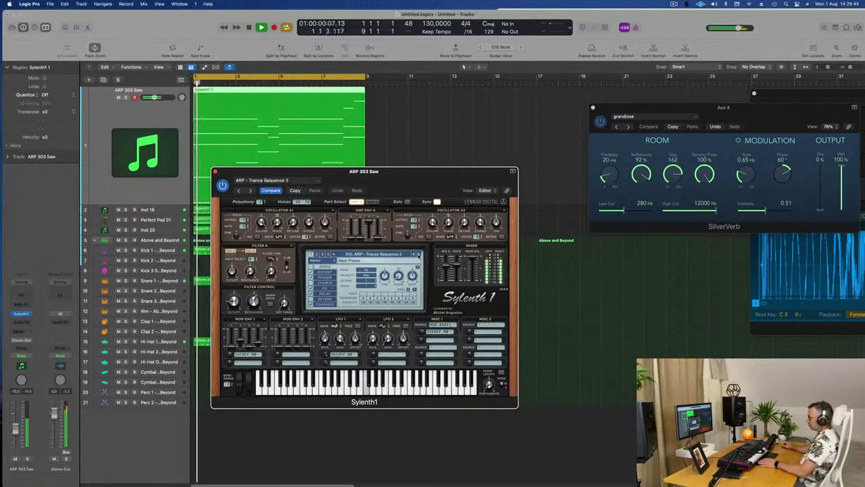
click(418, 254)
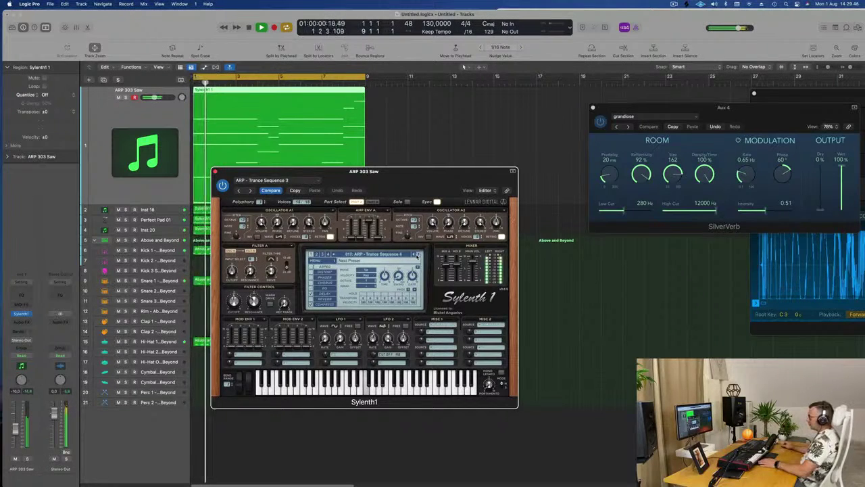
click(419, 254)
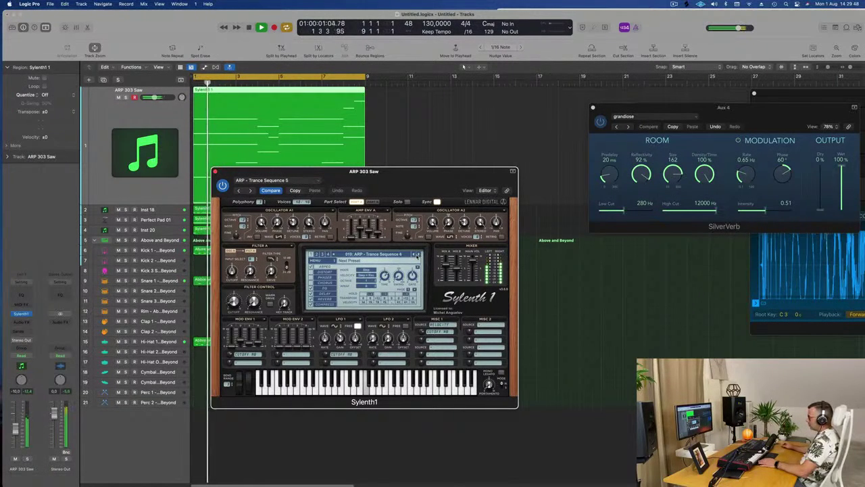
click(418, 254)
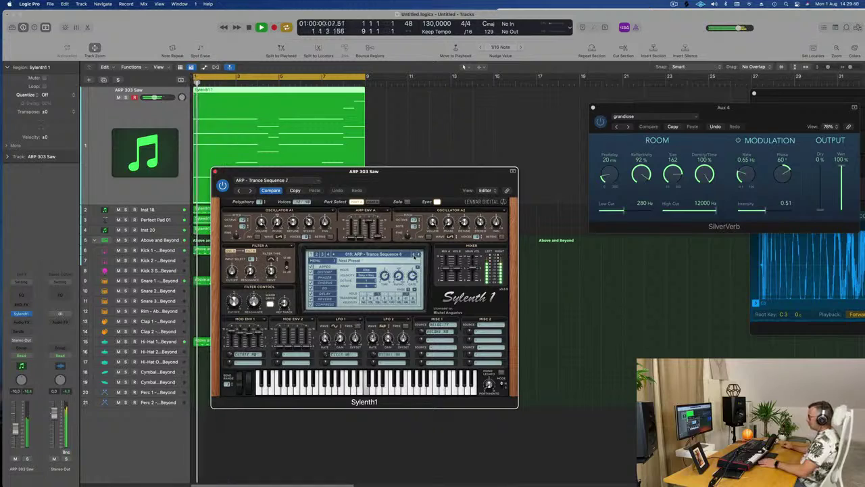
Choose the ARP - Trance Thing 3 preset in Sylenth1 and move the synth window clear of the tracks
click(397, 256)
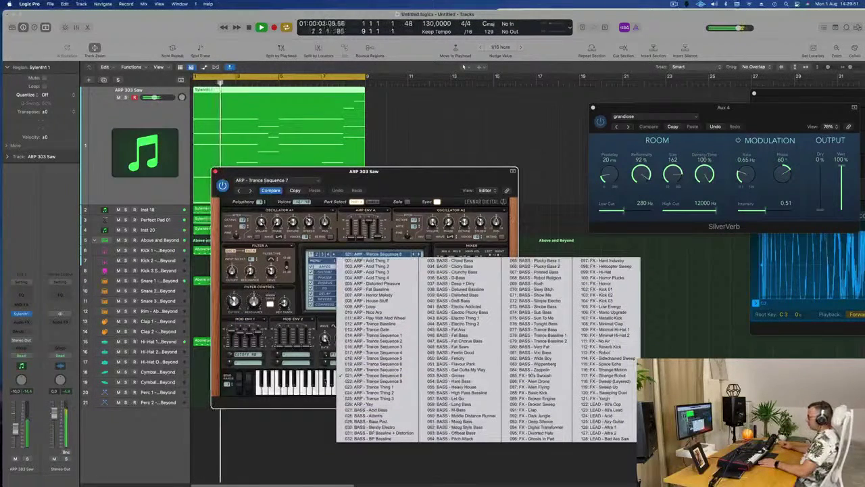
click(387, 386)
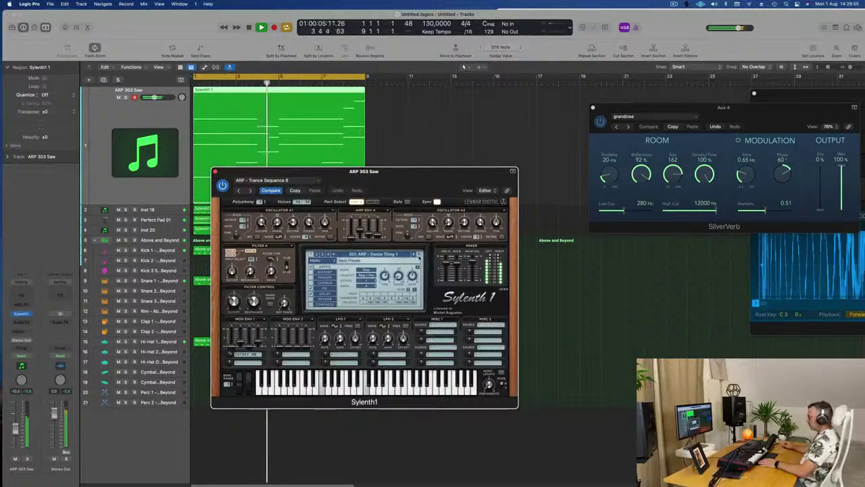
click(419, 256)
click(420, 255)
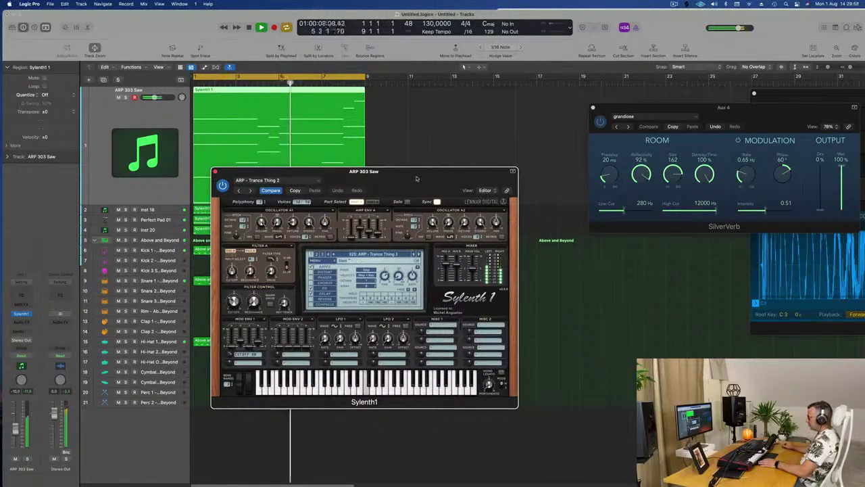
drag(417, 179, 610, 166)
Replay the loop and compare the mix with the ARP 303 Saw track muted and unmuted
key(space)
key(space)
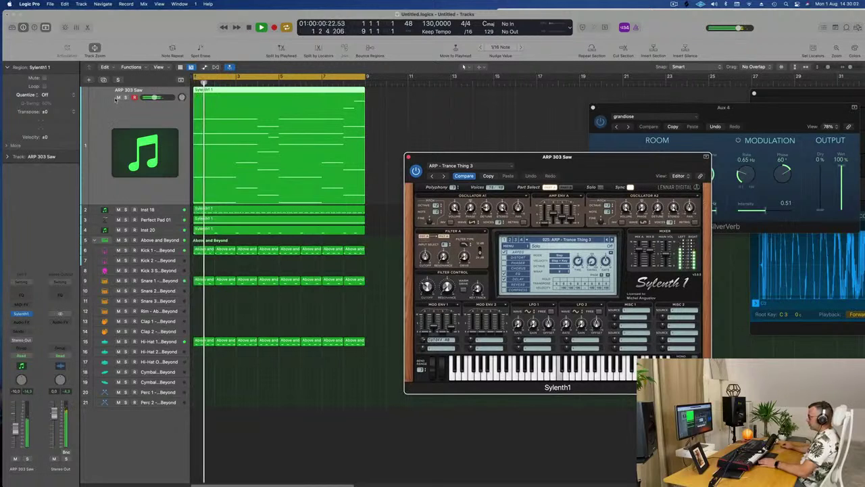
click(117, 97)
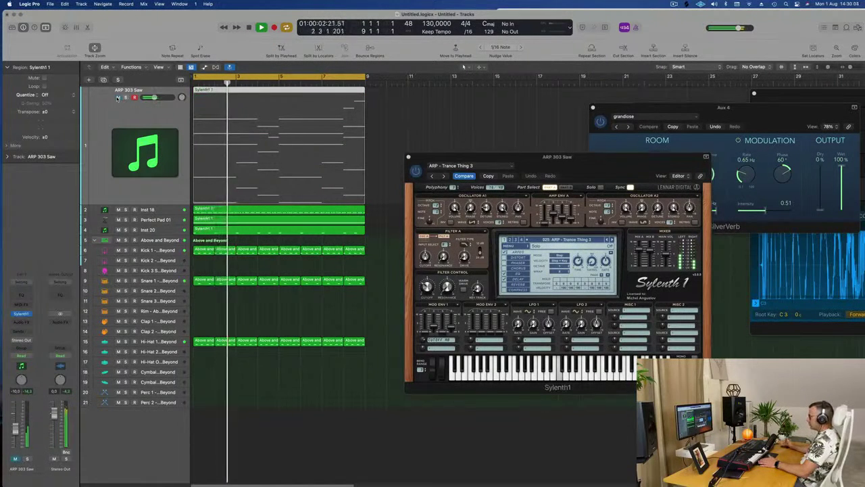
key(m)
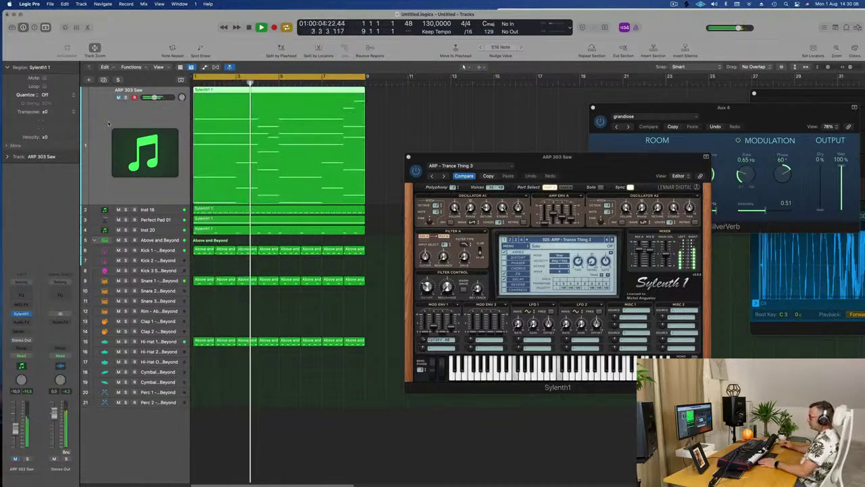
key(Return)
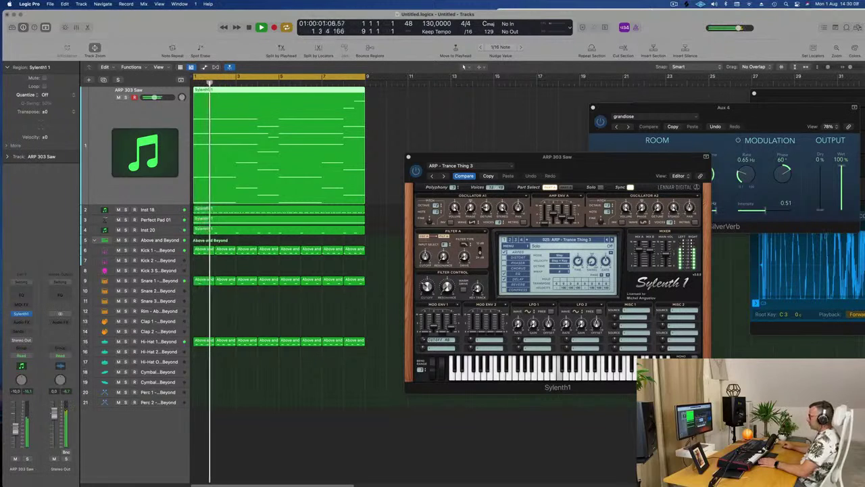
Add a Channel EQ to the ARP 303 Saw track, leave it at its default curve, and show the Mixer
double_click(21, 294)
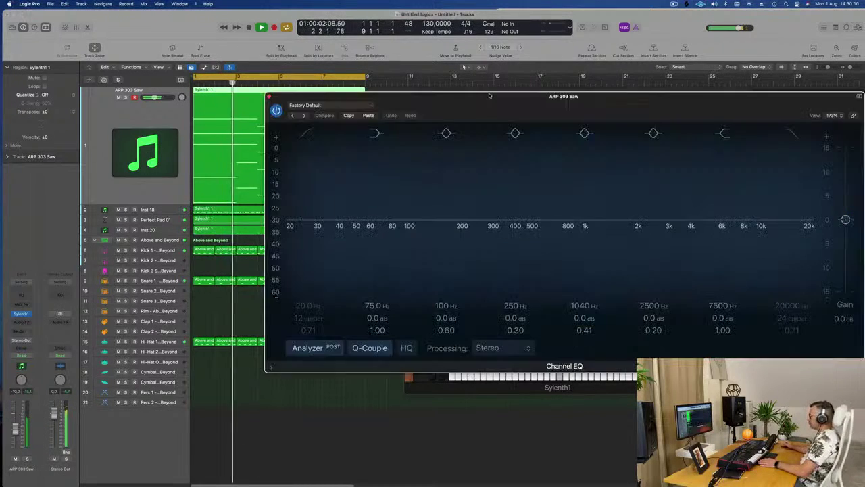
drag(490, 96, 374, 99)
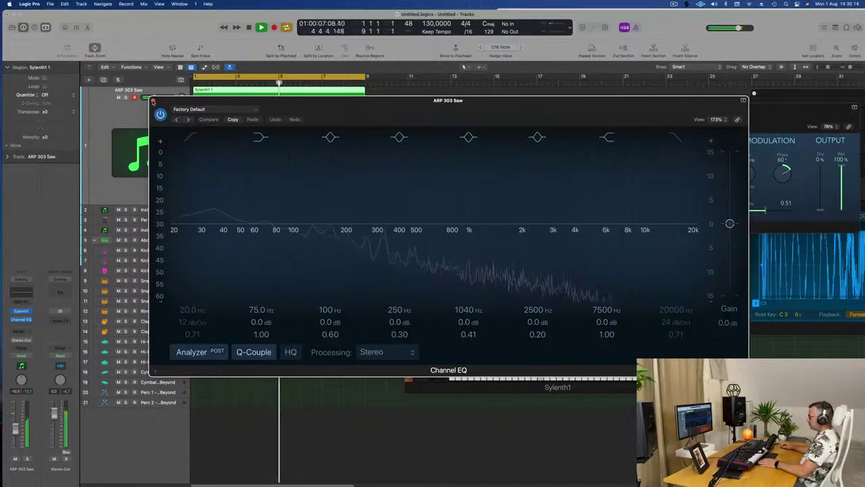
click(153, 100)
key(x)
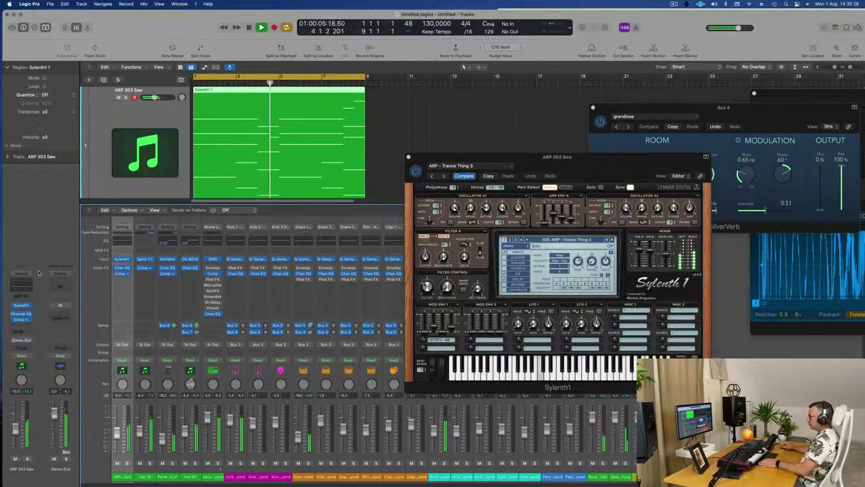
Open the ARP 303 Saw track's region in the Piano Roll and move the synth window off its notes
drag(526, 159, 506, 150)
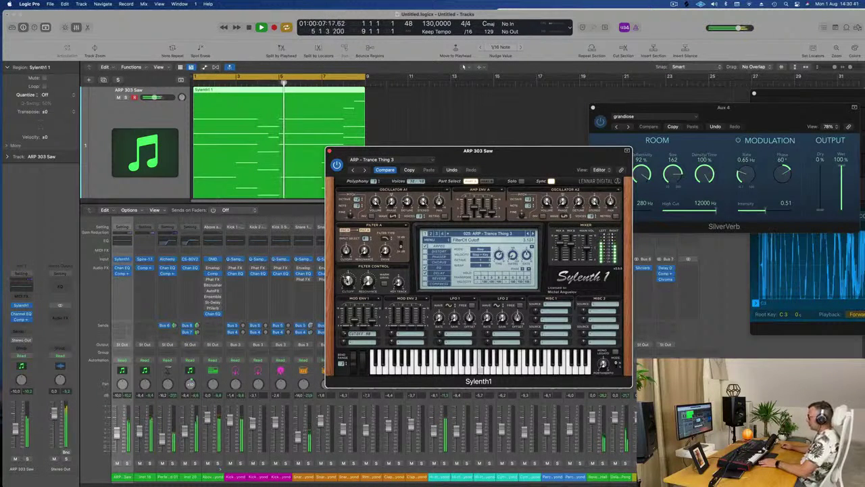
click(325, 94)
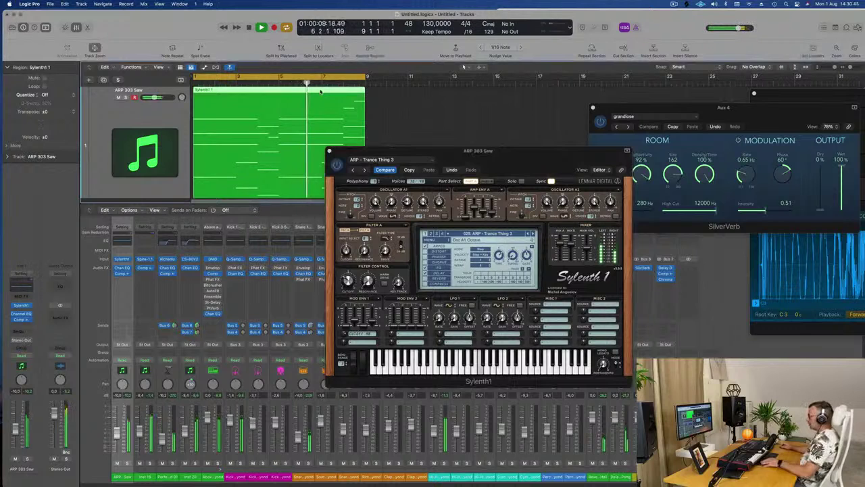
double_click(320, 90)
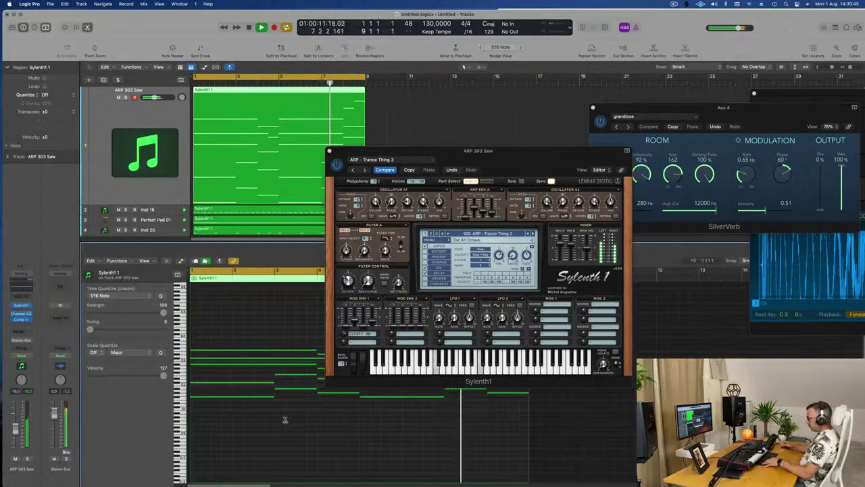
scroll(286, 419, down, 2)
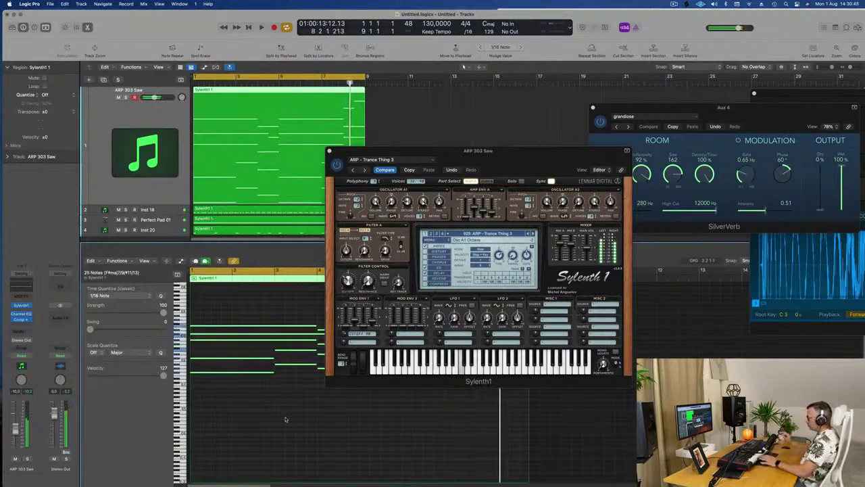
drag(530, 160, 691, 143)
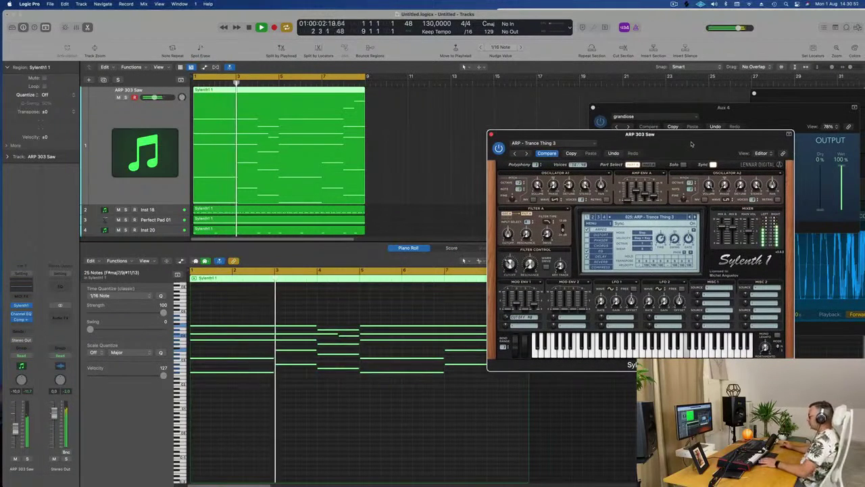
drag(691, 143, 632, 155)
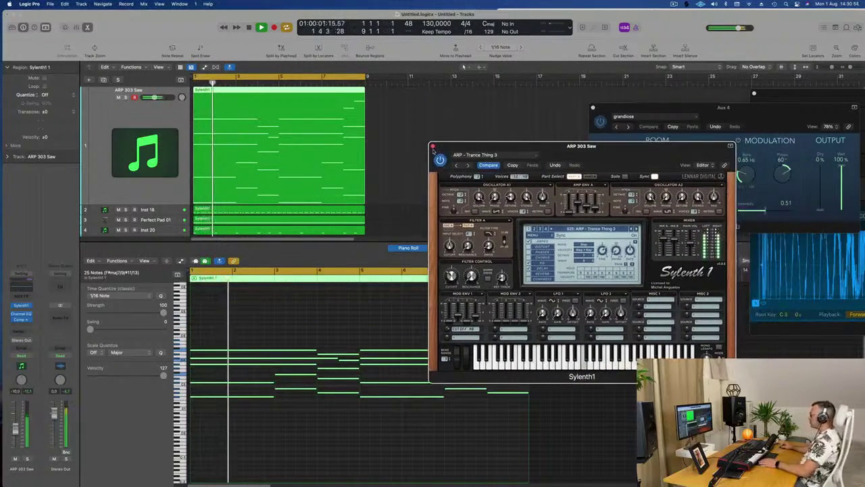
Close the Sylenth1 window and listen to the ARP 303 Saw and Inst 18 tracks soloed together, ending with solo off
click(432, 146)
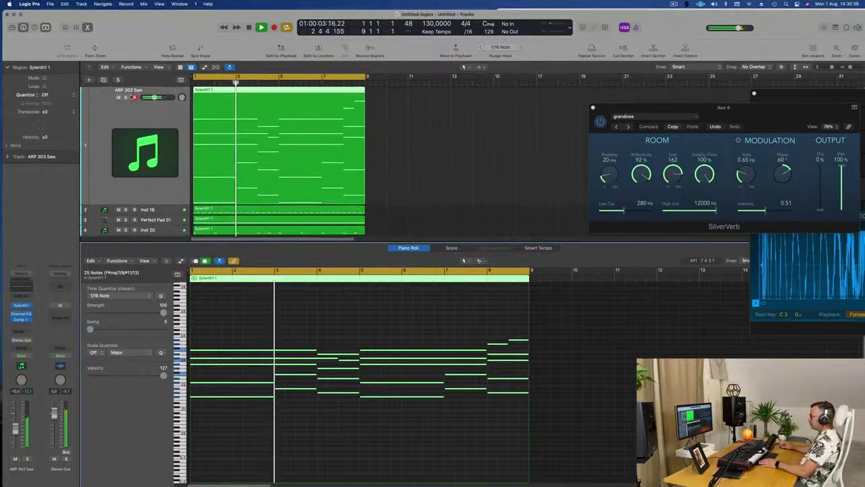
key(s)
scroll(143, 222, down, 2)
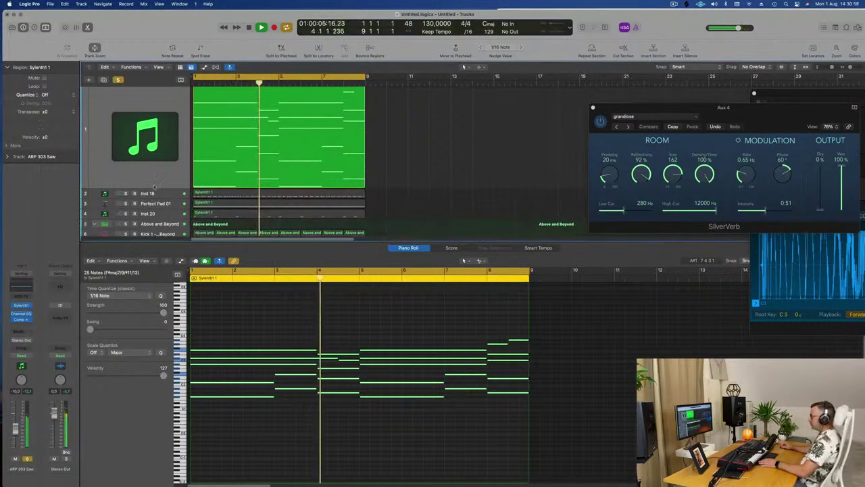
click(126, 194)
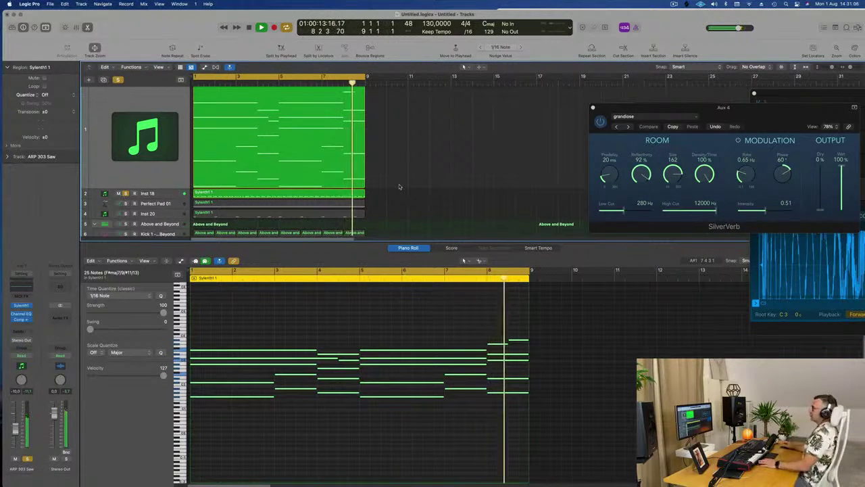
key(s)
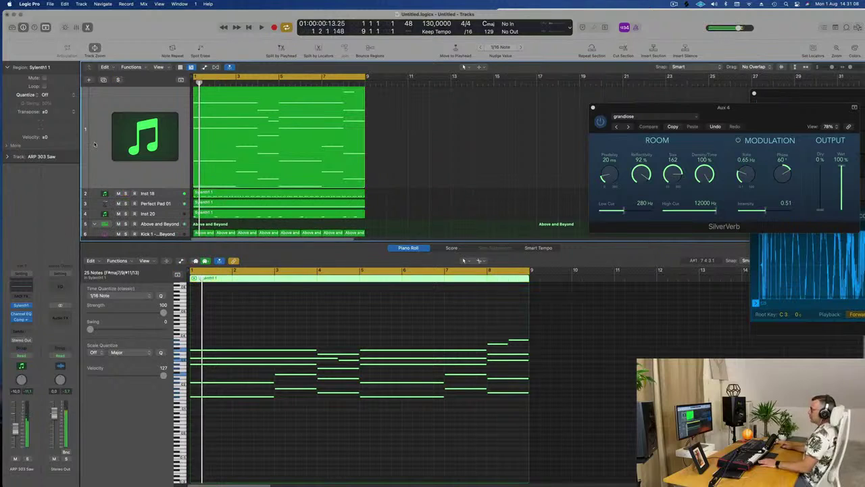
Hide the editor area to show all tracks in the arrangement, and mute the Inst 20 track
key(x)
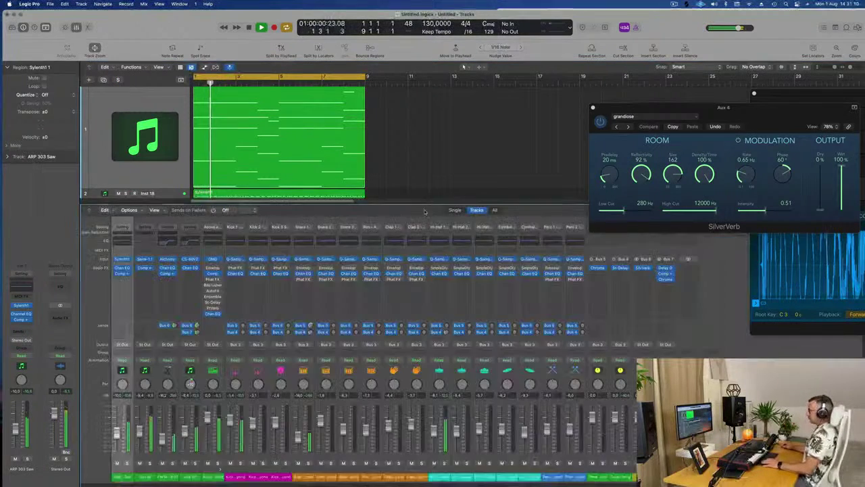
key(x)
scroll(373, 264, up, 5)
key(super+Right)
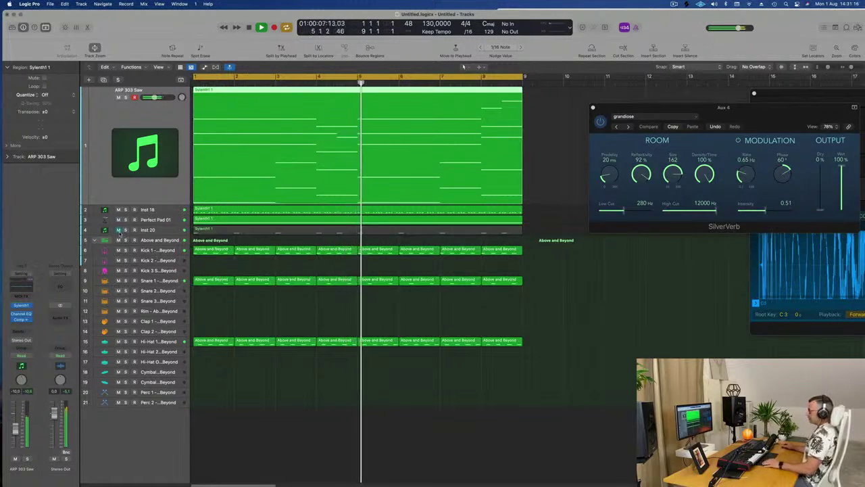
key(super+Left)
key(super+Left)
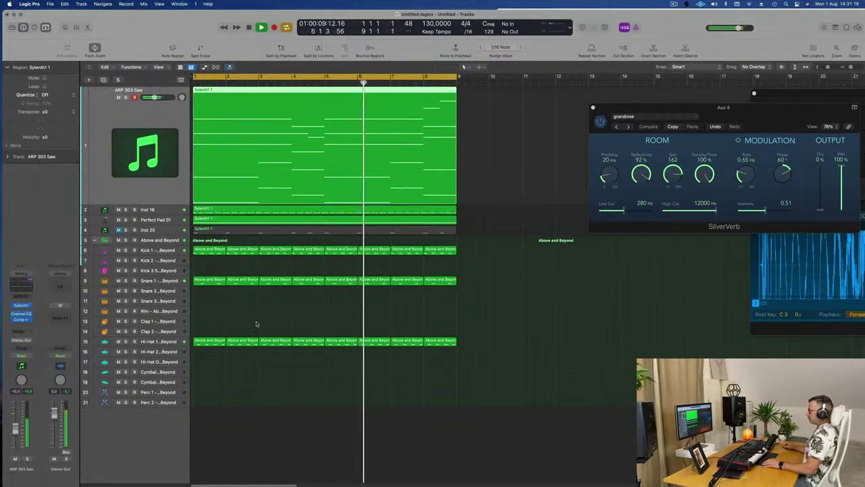
key(super+Right)
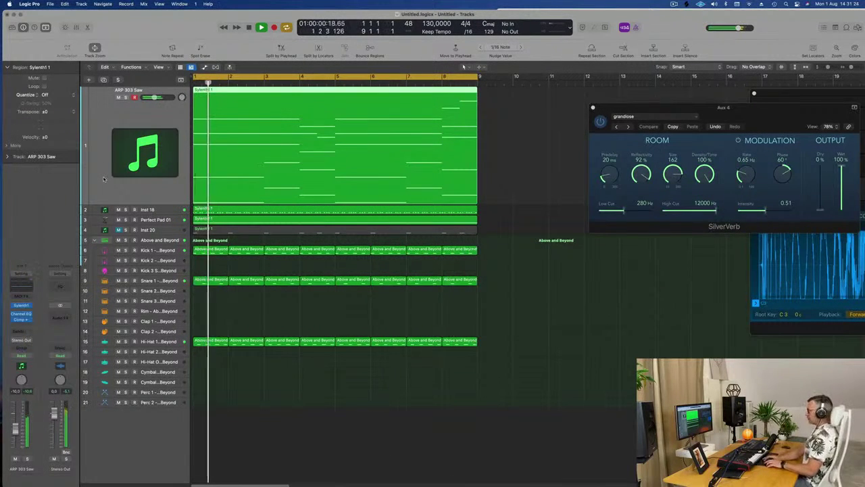
Select all regions and repeat them until the arrangement reaches bar 33
key(super+a)
key(super+r)
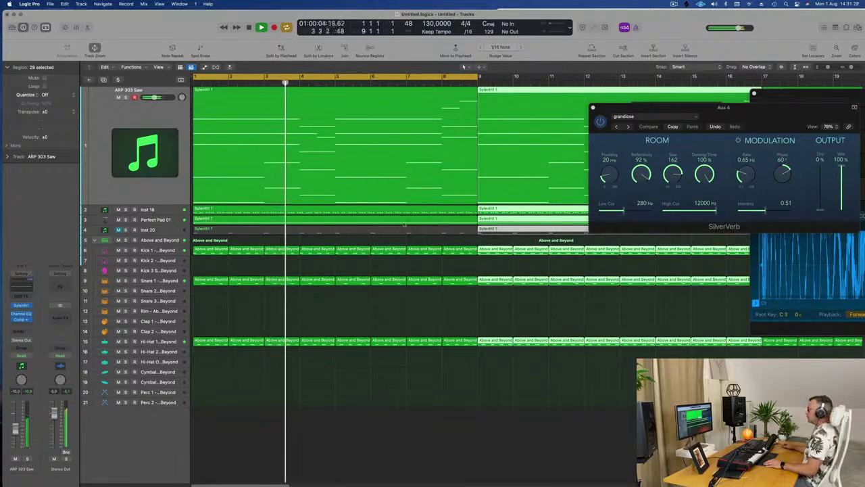
scroll(402, 226, down, 5)
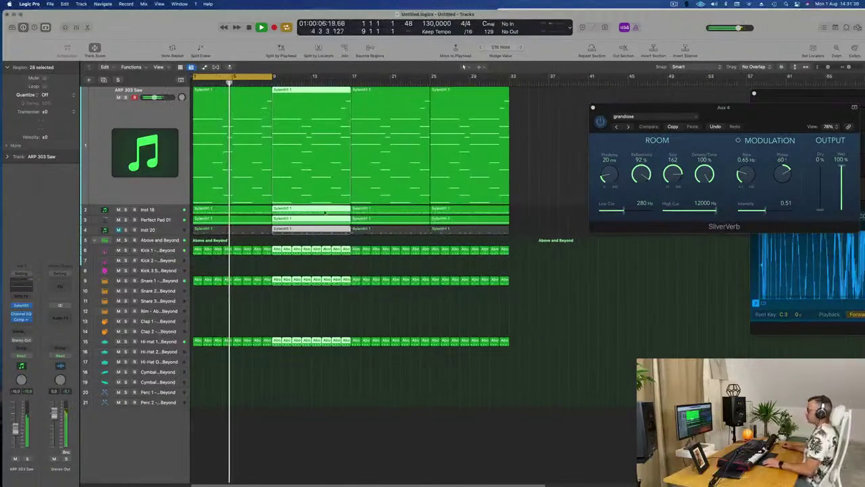
scroll(246, 209, up, 2)
scroll(247, 208, left, 2)
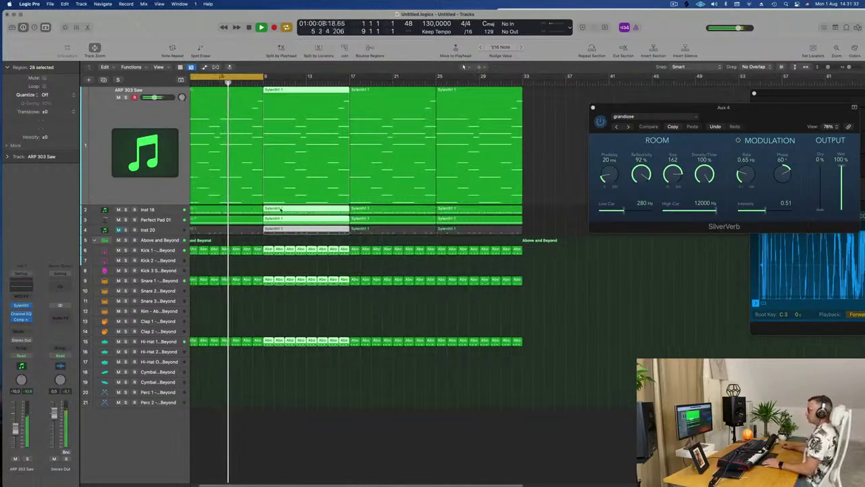
Unmute the Inst 20 track and add a new track below it with the same CS-80V2 channel settings
click(148, 119)
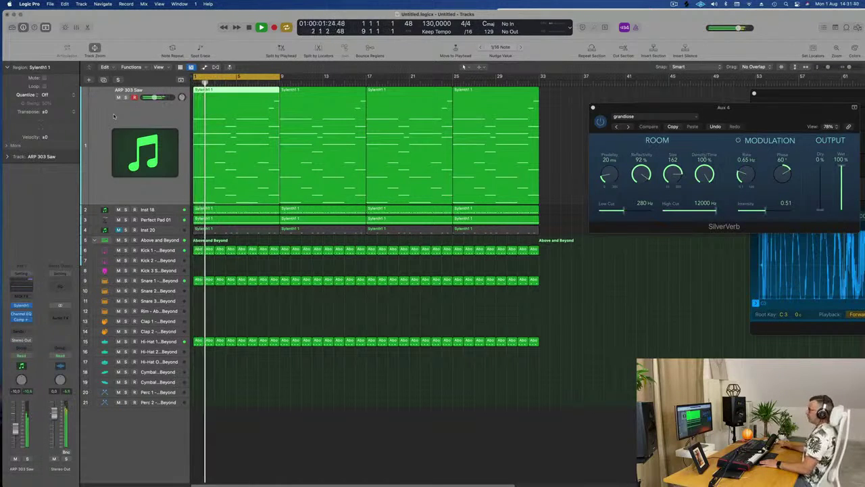
click(174, 230)
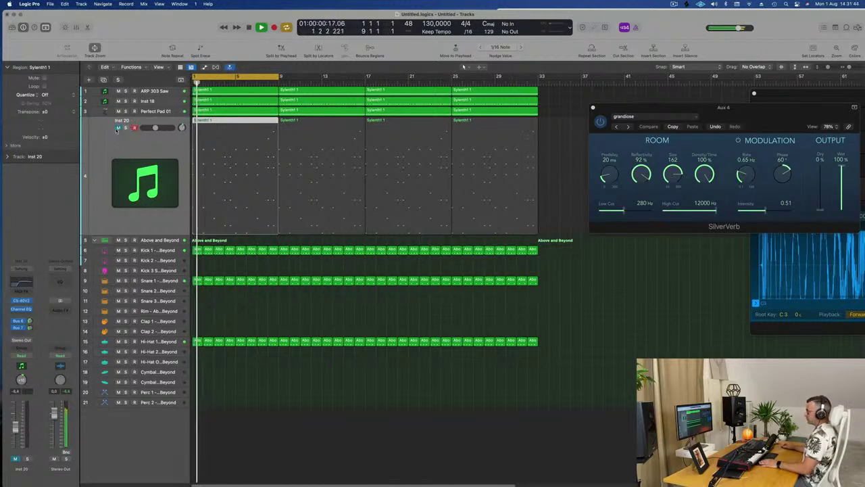
key(m)
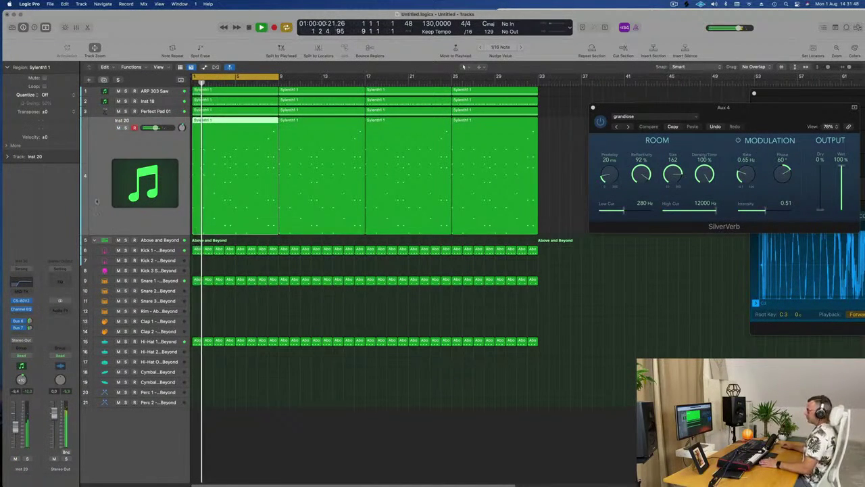
key(alt+super+s)
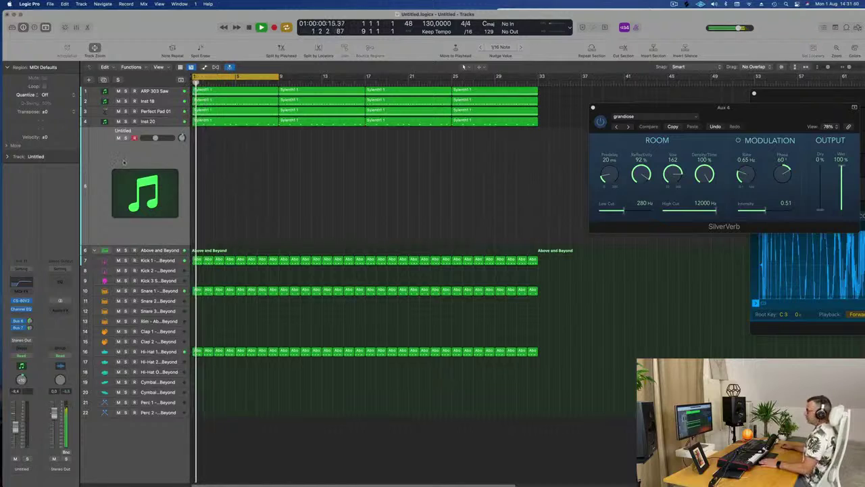
Choose the C.L_Piano1 preset in the new track's CS-80V2 and balance the track's level and Bus 7 send
click(21, 302)
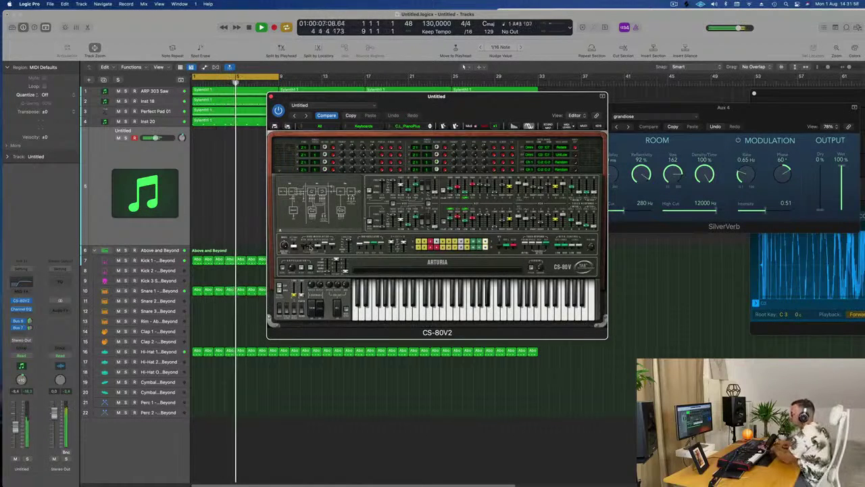
drag(15, 428, 15, 422)
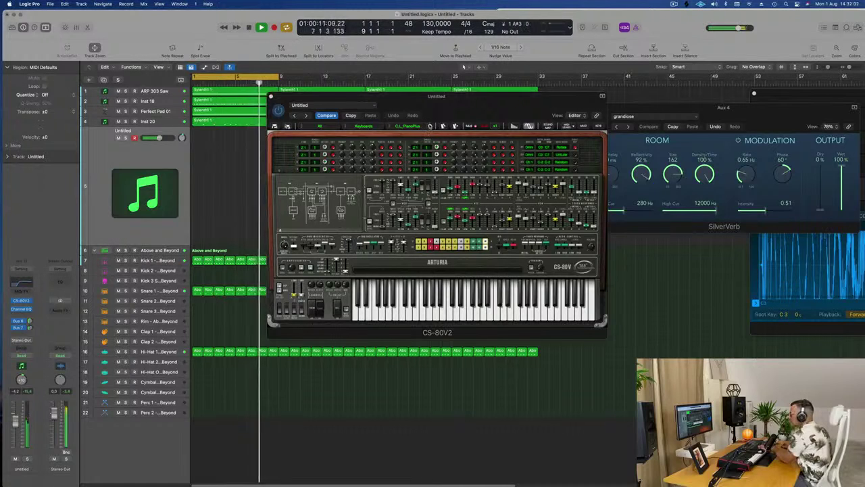
click(430, 126)
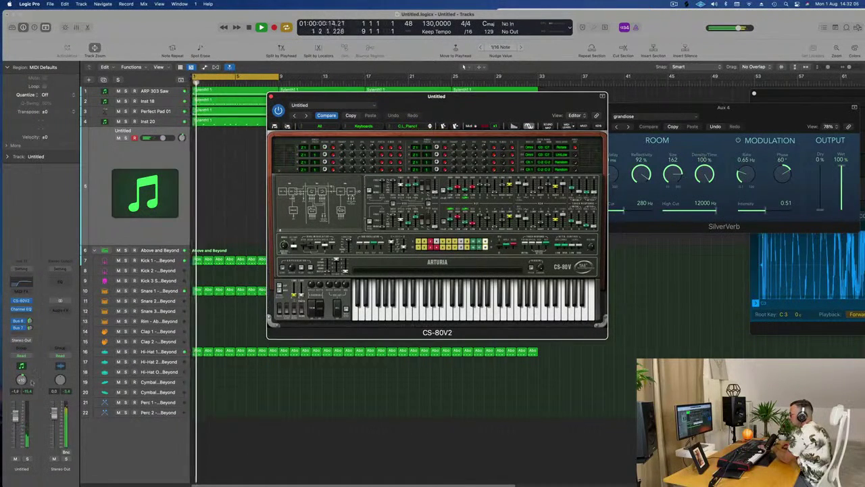
mouse_move(30, 327)
mouse_down()
mouse_move(36, 359)
mouse_move(30, 311)
mouse_up()
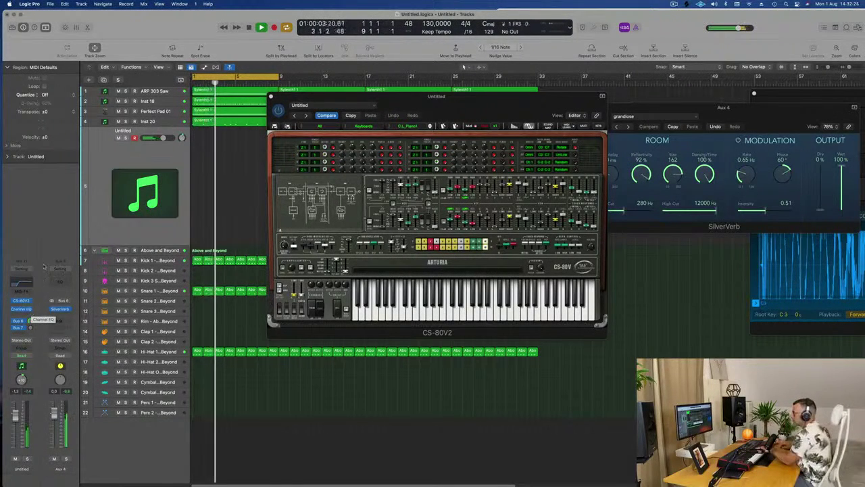
click(30, 328)
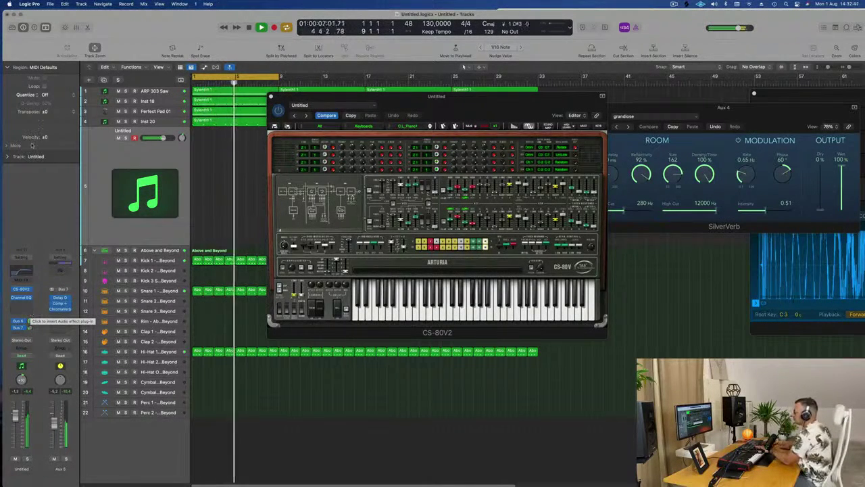
Extend the cycle range to bar 33 and set the new track's Channel EQ low cut to 150 Hz
drag(277, 76, 539, 89)
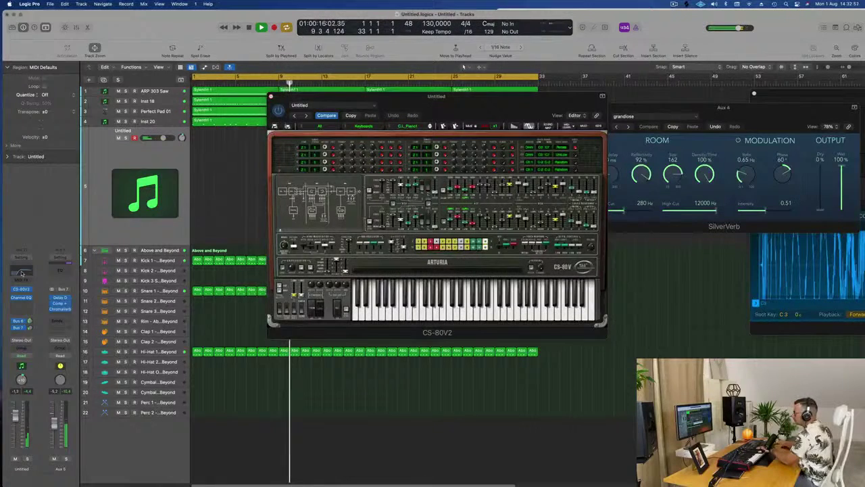
click(21, 272)
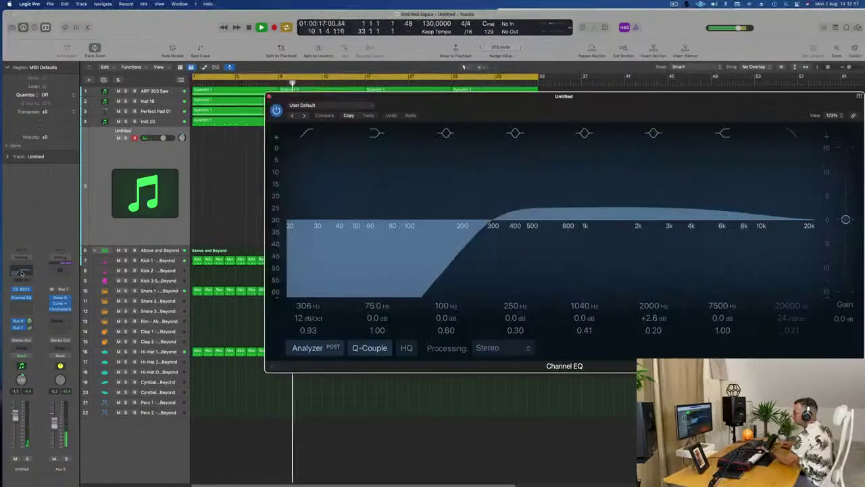
drag(488, 219, 441, 226)
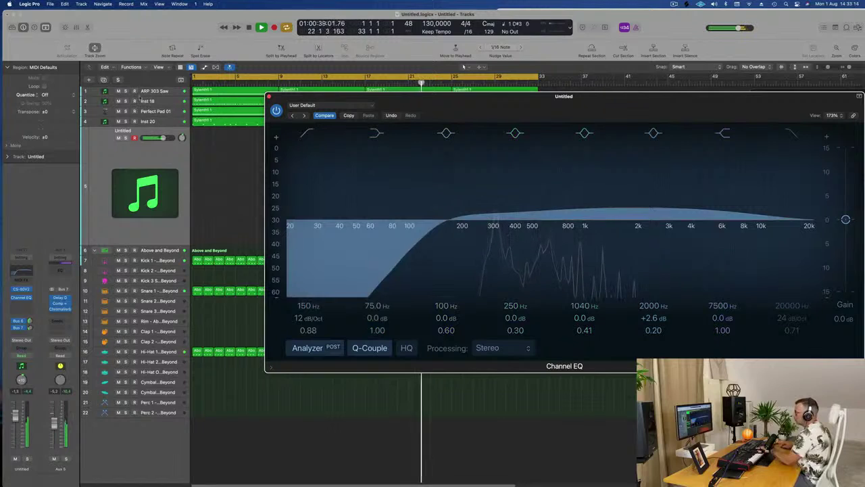
Compare the mix with ARP 303 Saw muted and unmuted, and lower that track's level to -12.2 dB
click(118, 92)
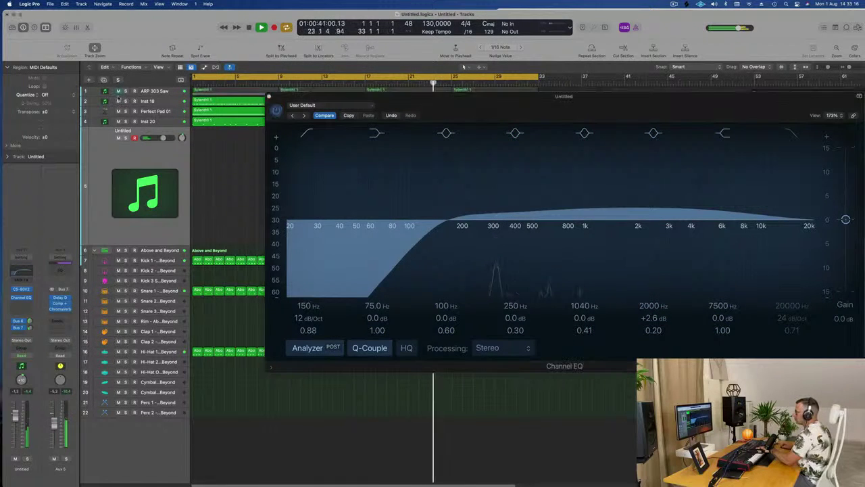
click(118, 91)
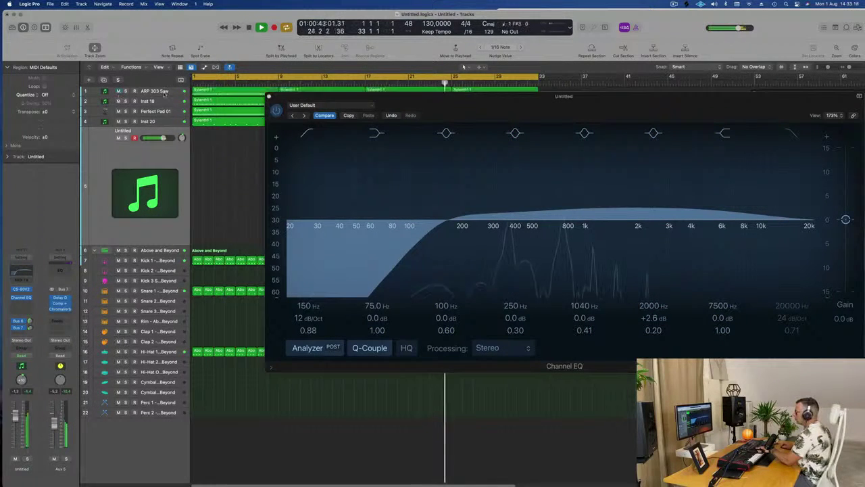
click(164, 92)
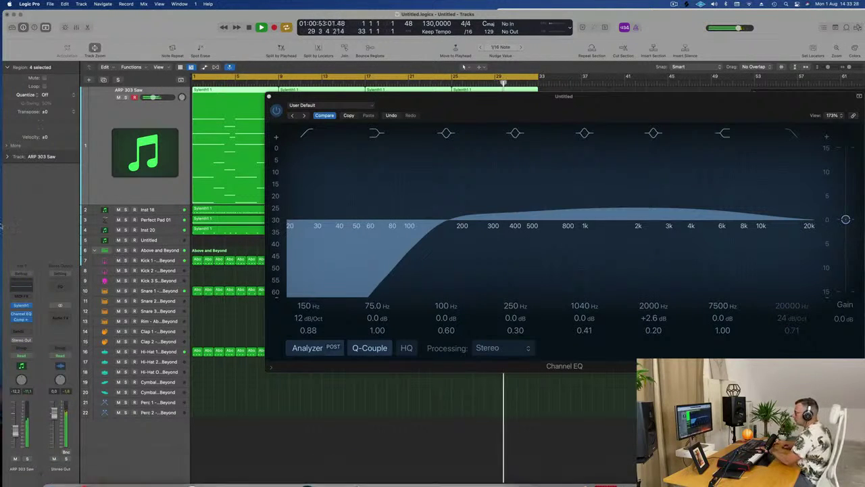
Load the K.U_SynMarimb preset in the Untitled track's CS-80V2 and lower the track's level to about -12.8 dB
click(162, 241)
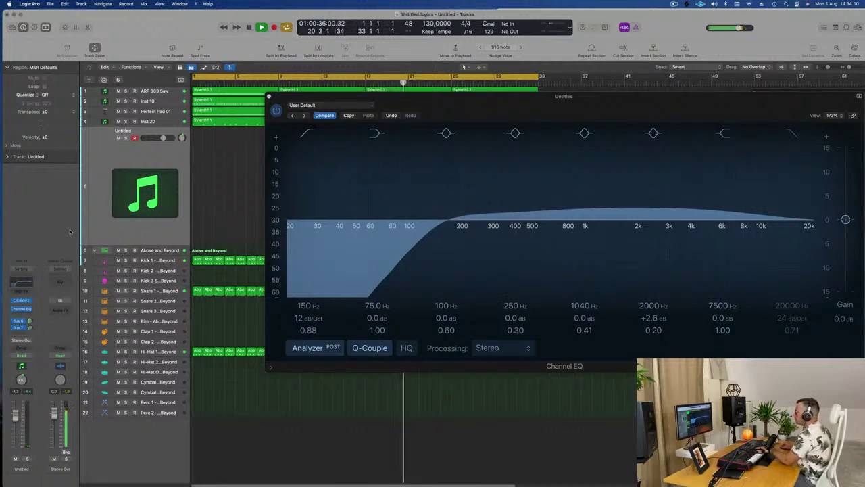
click(20, 301)
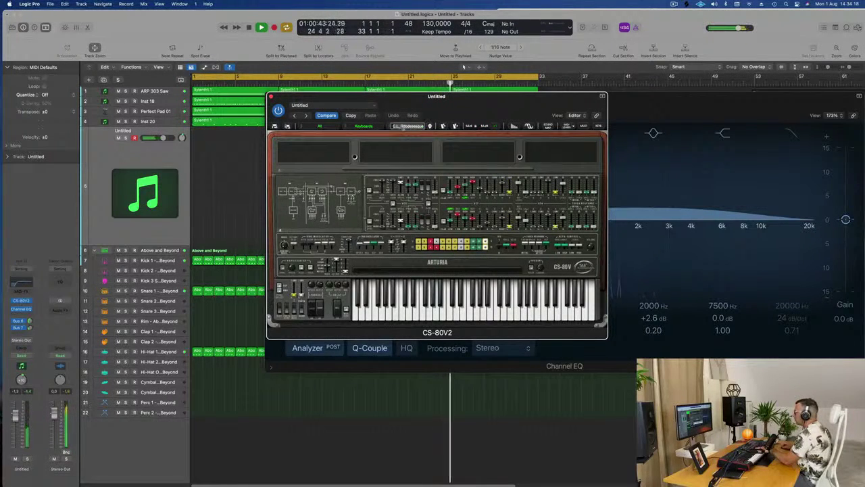
click(409, 127)
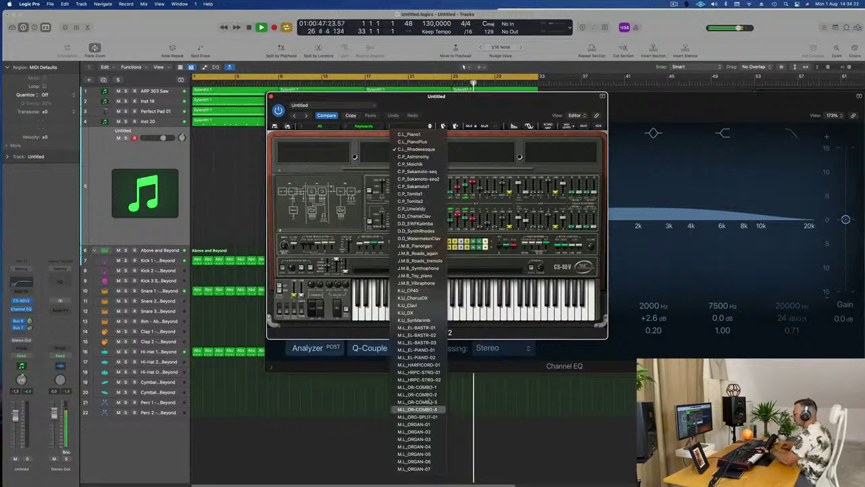
click(416, 319)
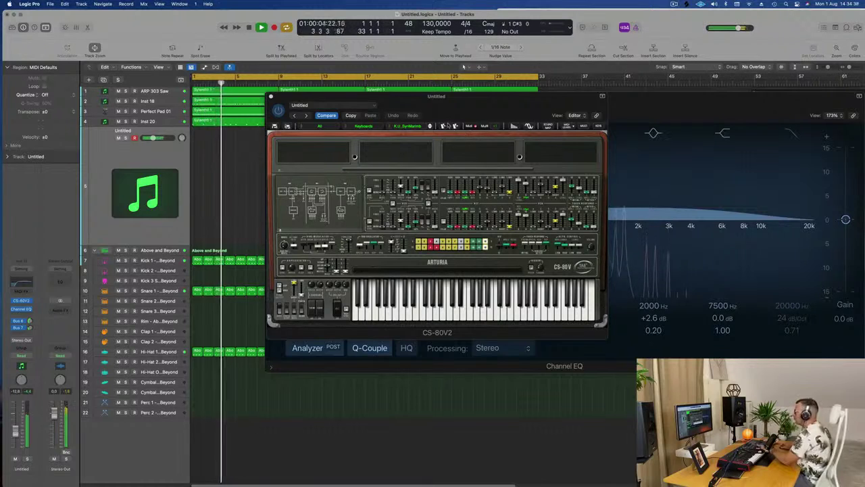
Step back through the CS-80V2 keyboard presets to K.U_CP40 and lower the Untitled track's level to -17.2 dB
click(430, 127)
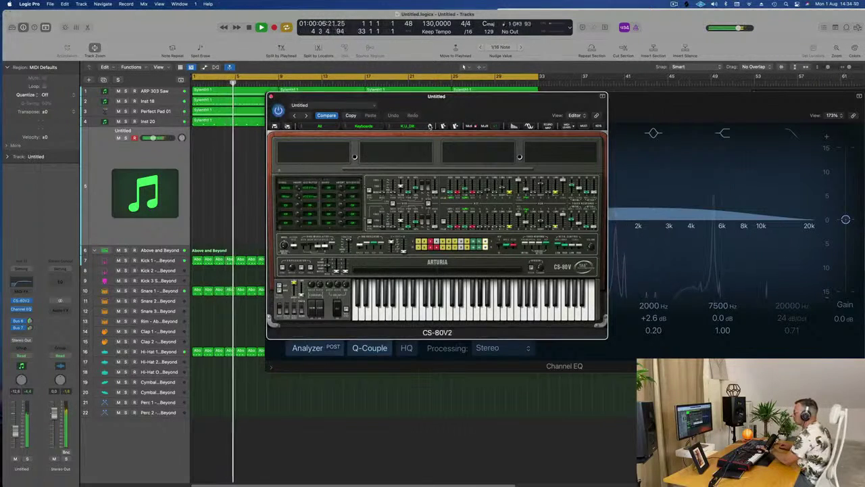
click(430, 126)
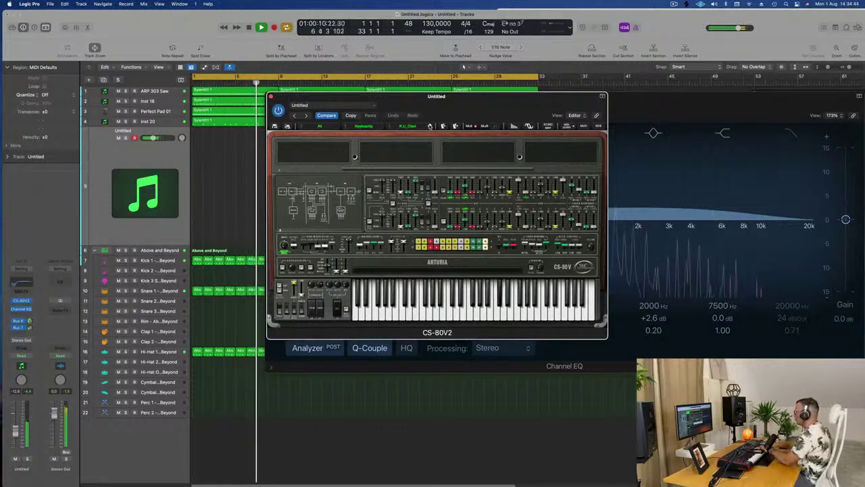
click(430, 127)
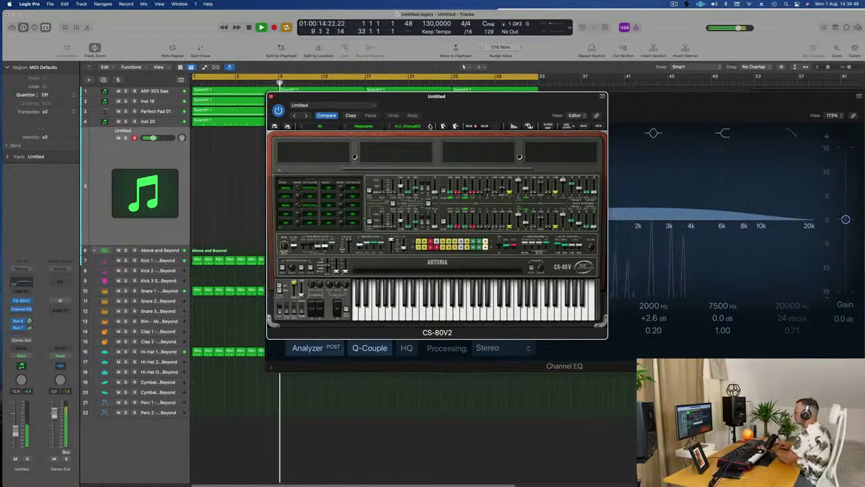
click(430, 126)
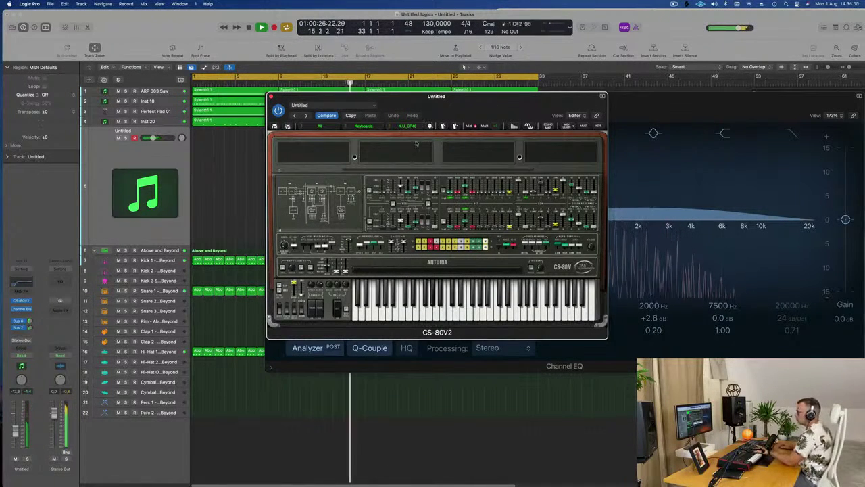
drag(15, 438, 15, 442)
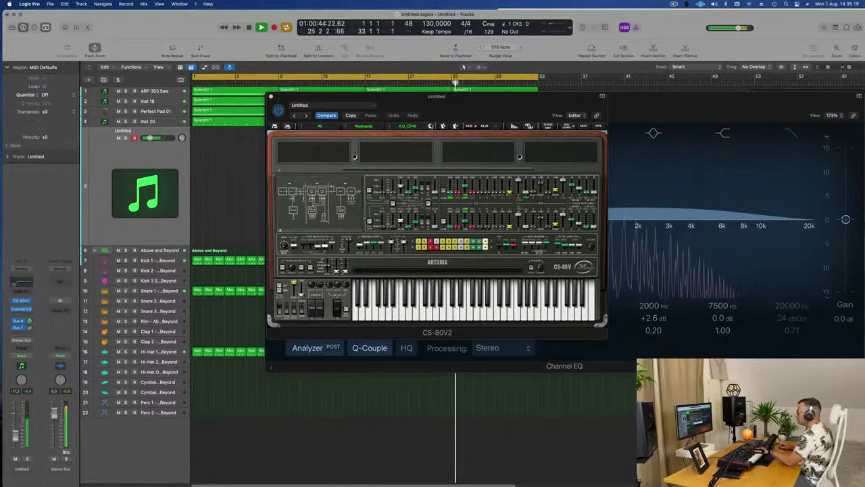
Load the J.M.B_Vibraphone preset in the CS-80V2, then record a short melody on the Untitled track and play it back from bar 1
click(430, 126)
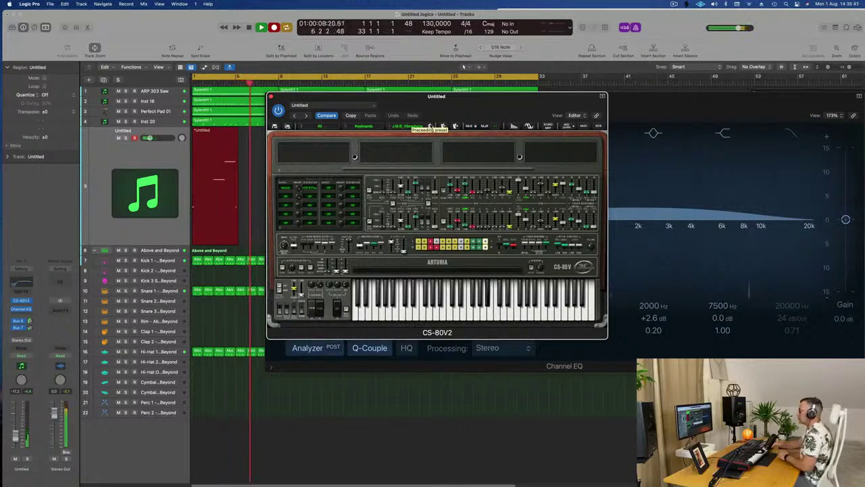
key(space)
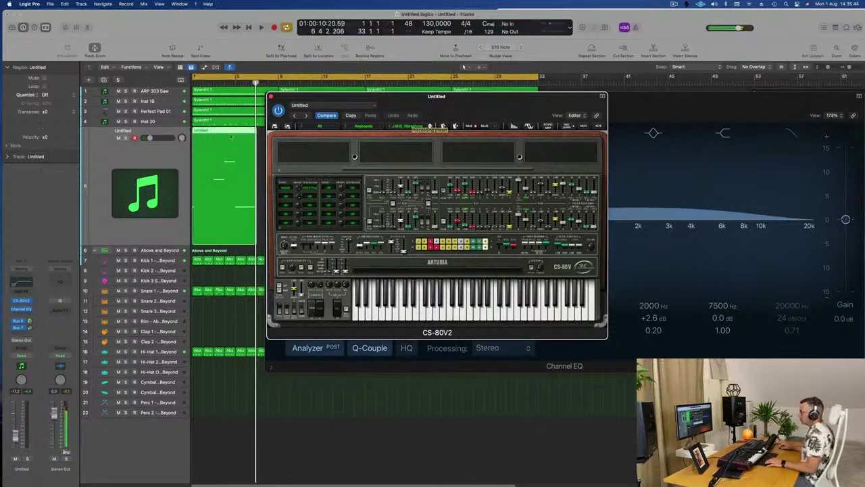
key(Return)
key(space)
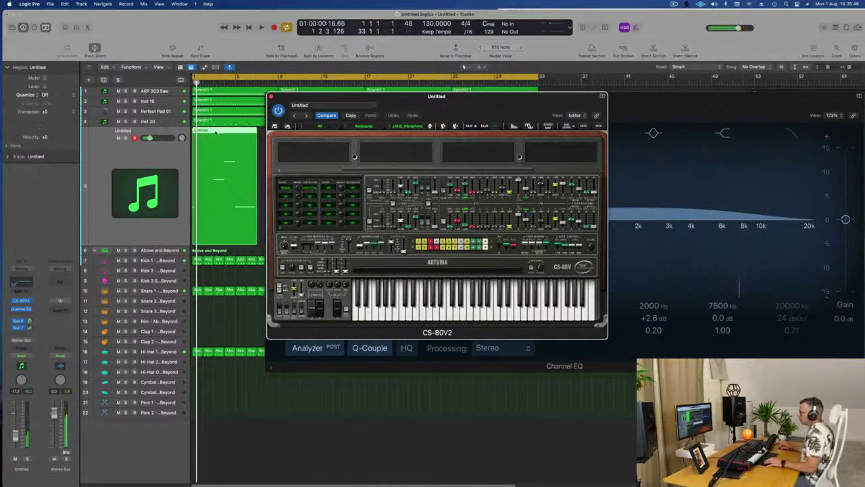
key(Return)
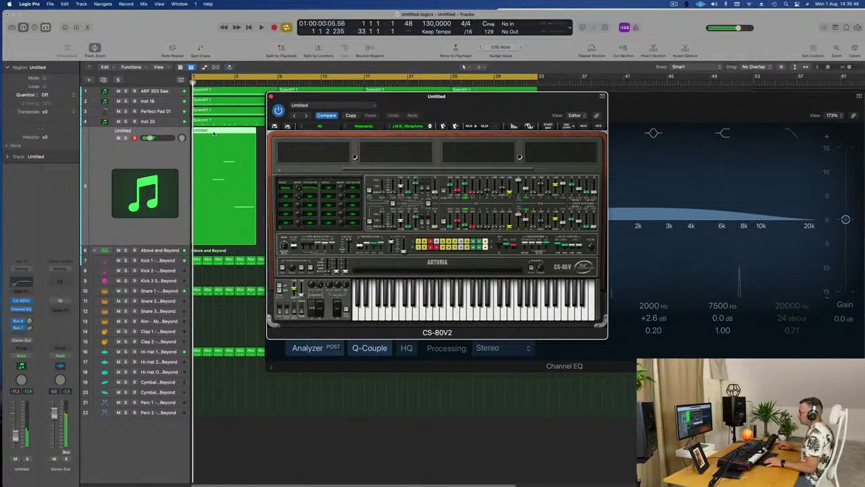
key(space)
key(space)
click(214, 133)
key(space)
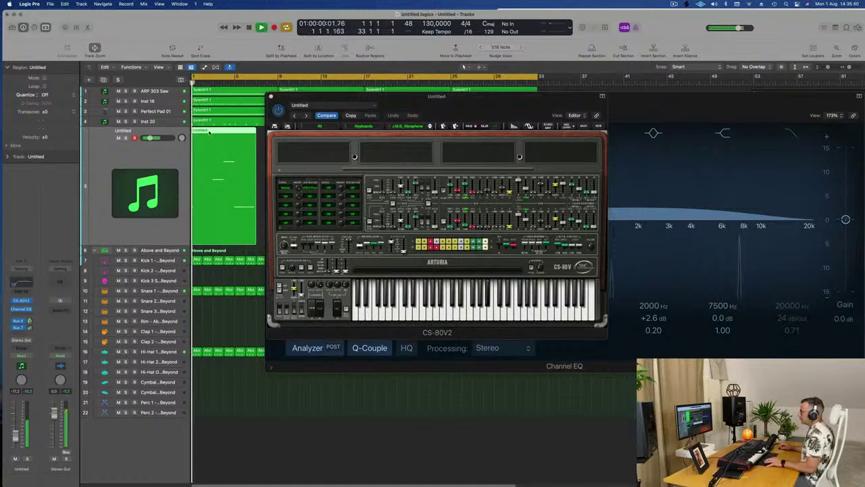
key(space)
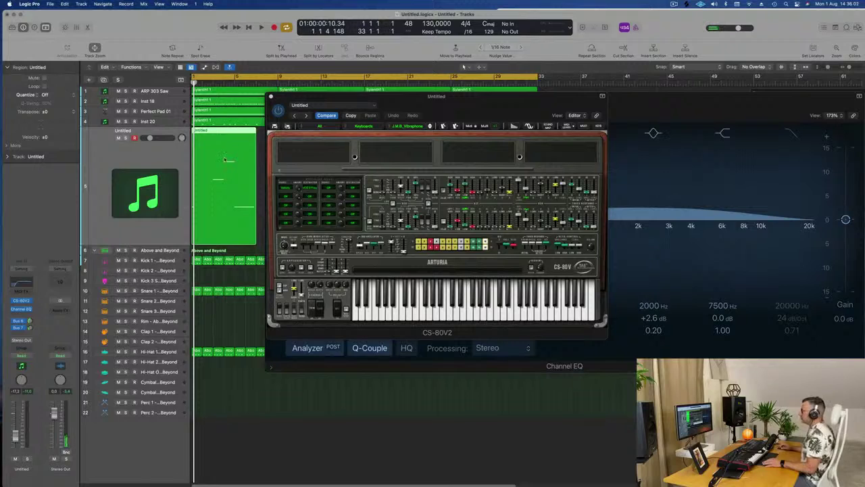
Show the Mixer and close the CS-80V2 and Channel EQ windows covering the Untitled track's recorded region
key(z)
key(x)
key(z)
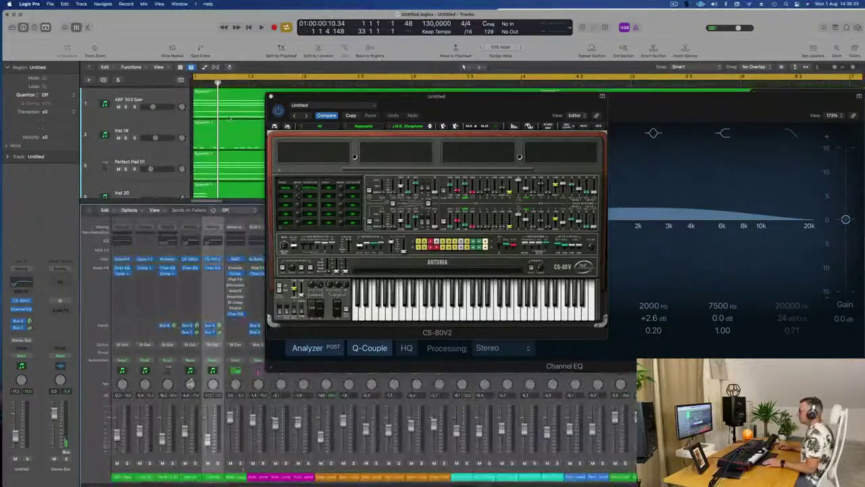
click(269, 96)
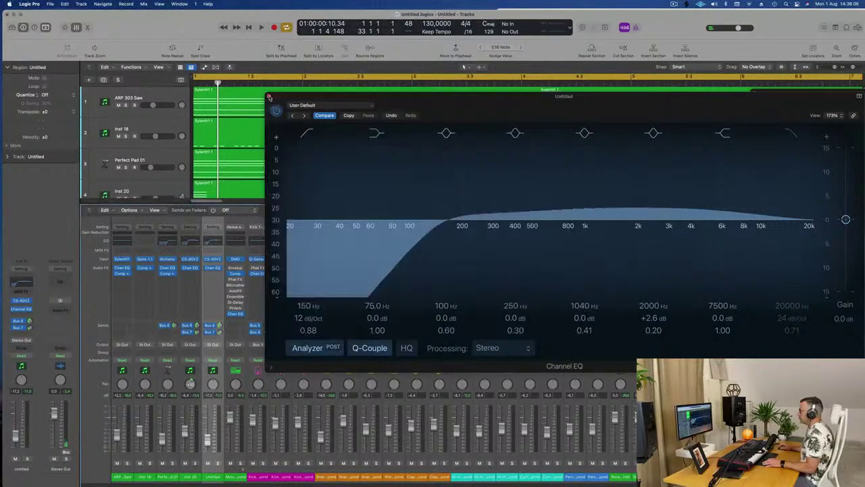
click(269, 96)
key(z)
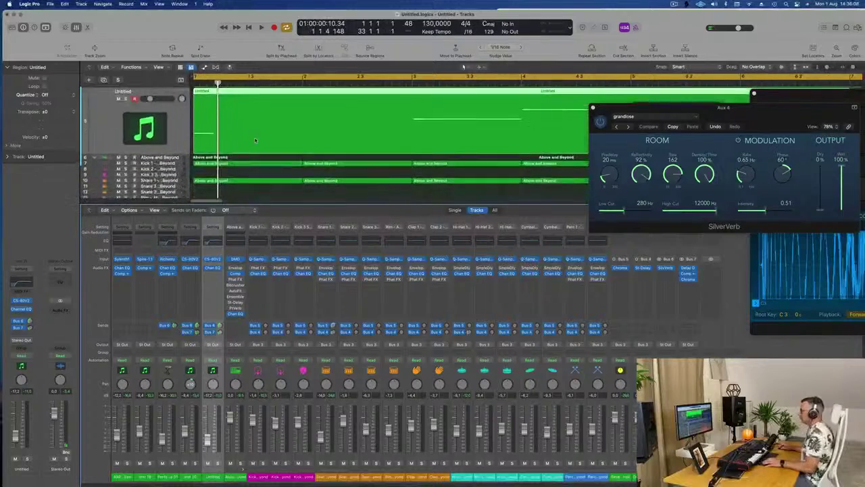
Cut the part before bar 3 off the recorded Untitled region and move the remainder to bar 1
key(space)
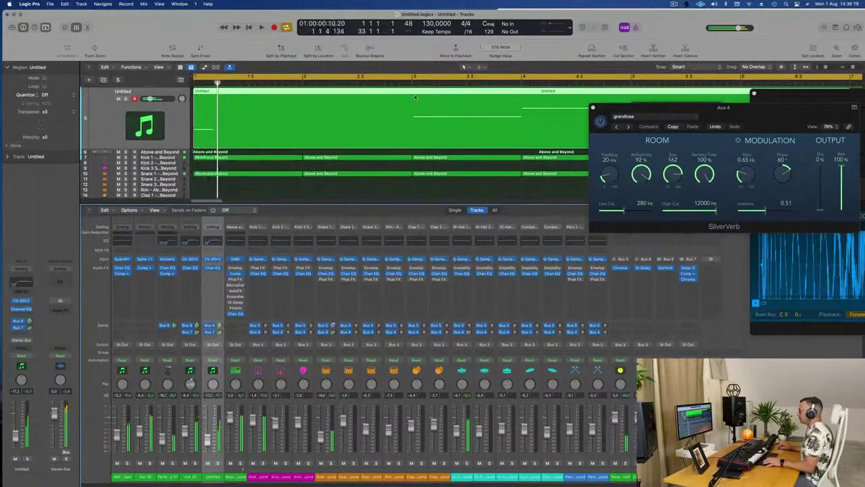
click(414, 96)
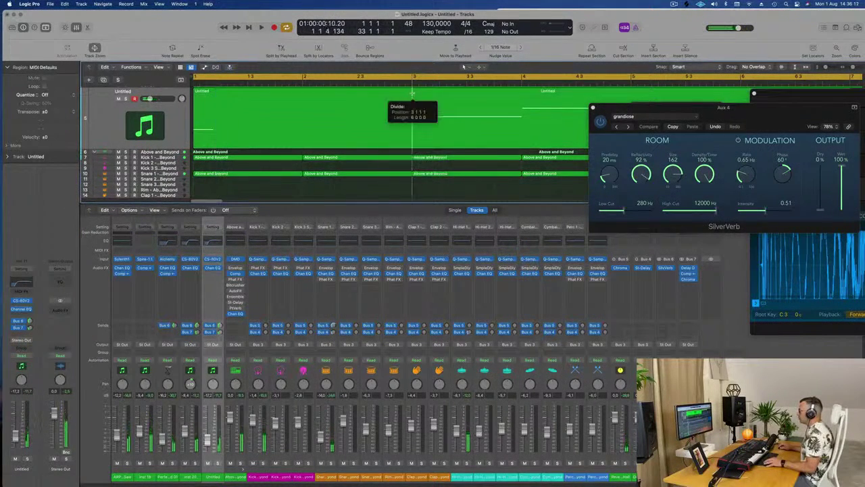
key(Delete)
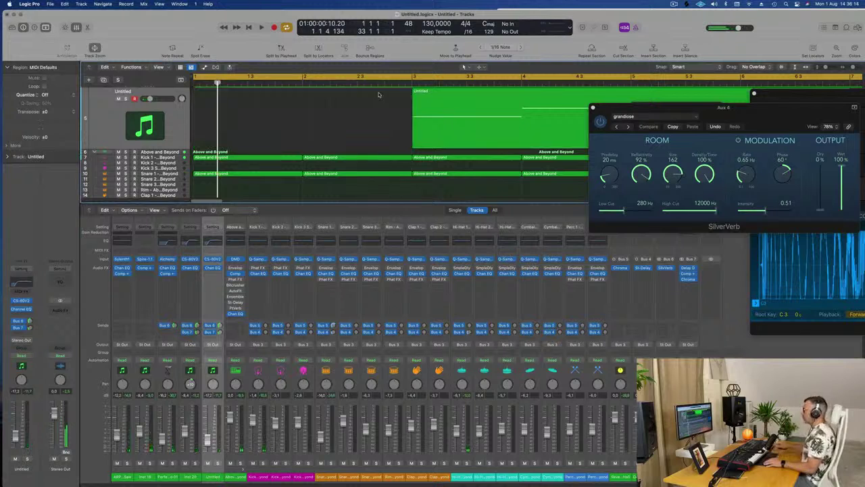
ctrl+alt+click(381, 91)
drag(396, 105, 274, 104)
key(space)
Play the trimmed melody from bar 1 and lower the Untitled track's level to -20.5 dB
scroll(344, 115, down, 3)
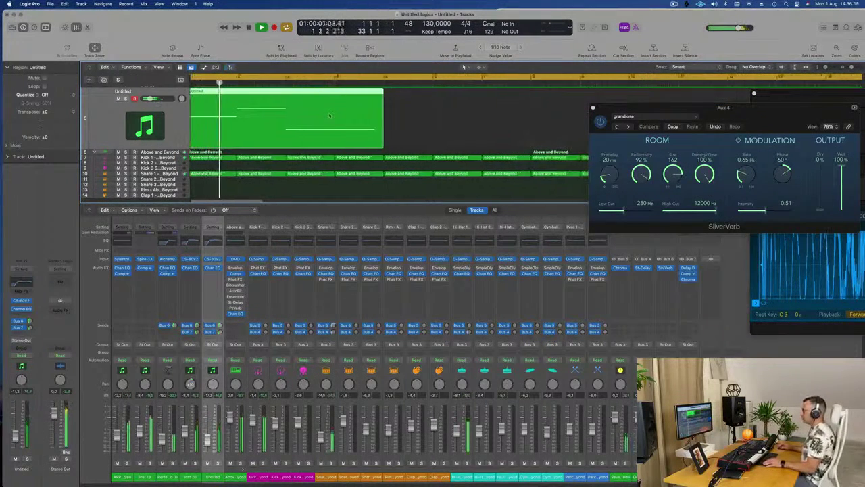
scroll(345, 116, up, 2)
scroll(357, 113, down, 5)
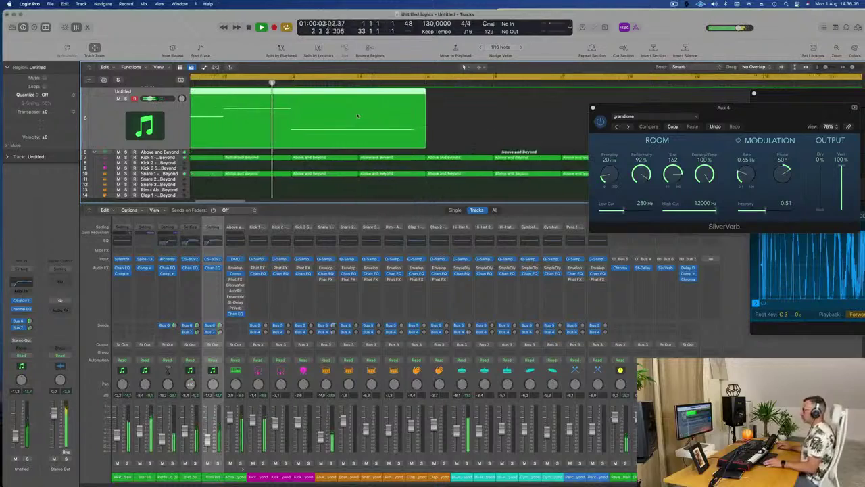
scroll(357, 112, down, 1)
scroll(358, 111, up, 5)
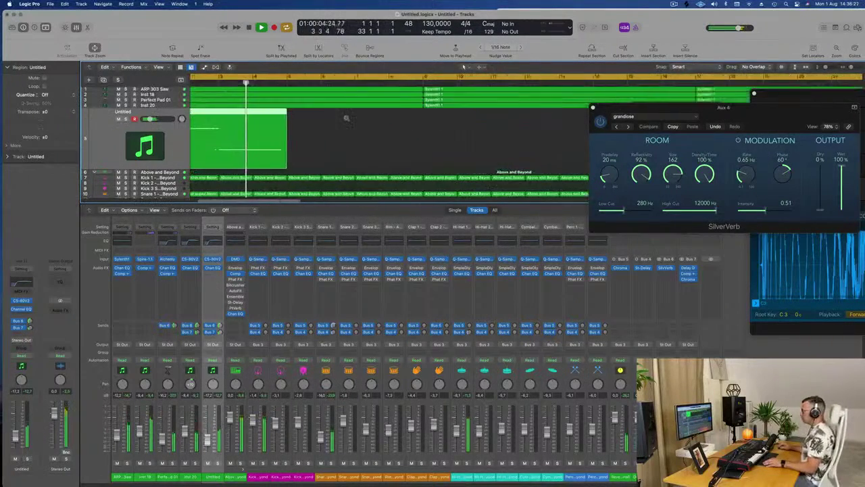
scroll(345, 119, down, 1)
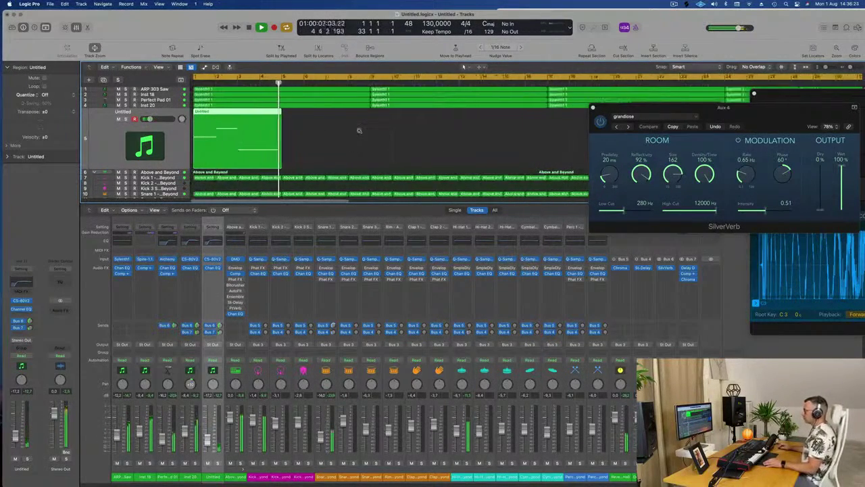
scroll(345, 140, down, 2)
key(Return)
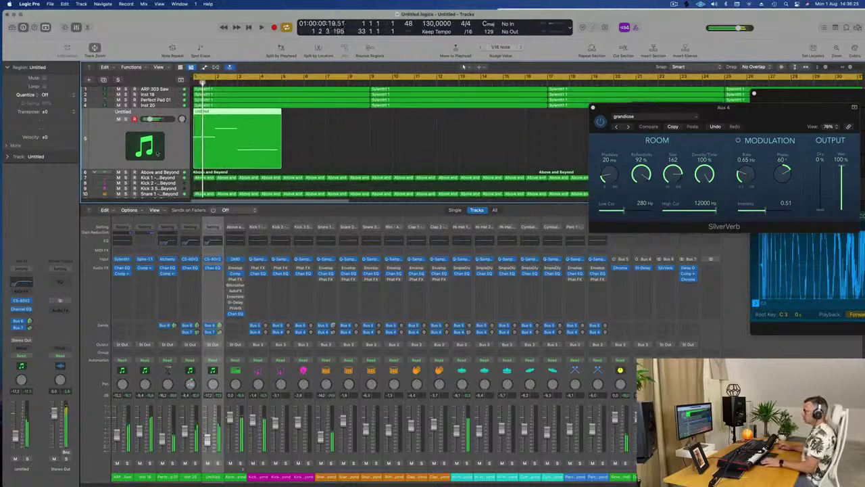
key(space)
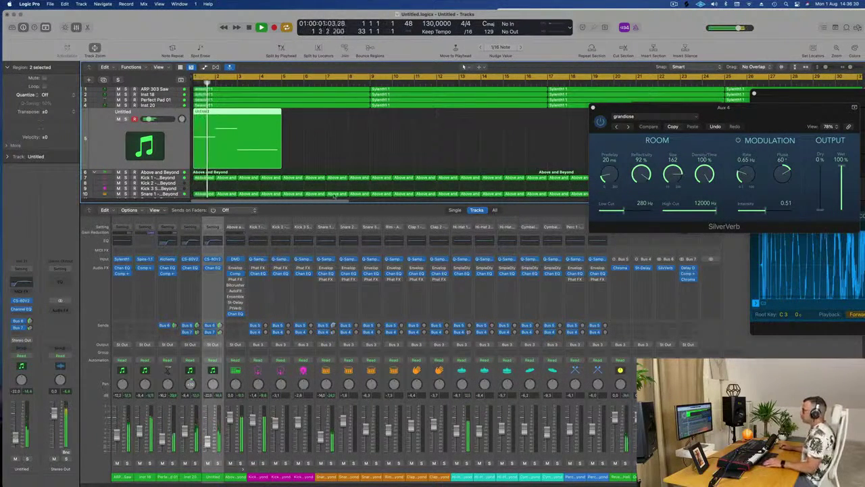
Repeat the trimmed melody region on the Untitled track and place the copy at bar 9
scroll(336, 195, down, 4)
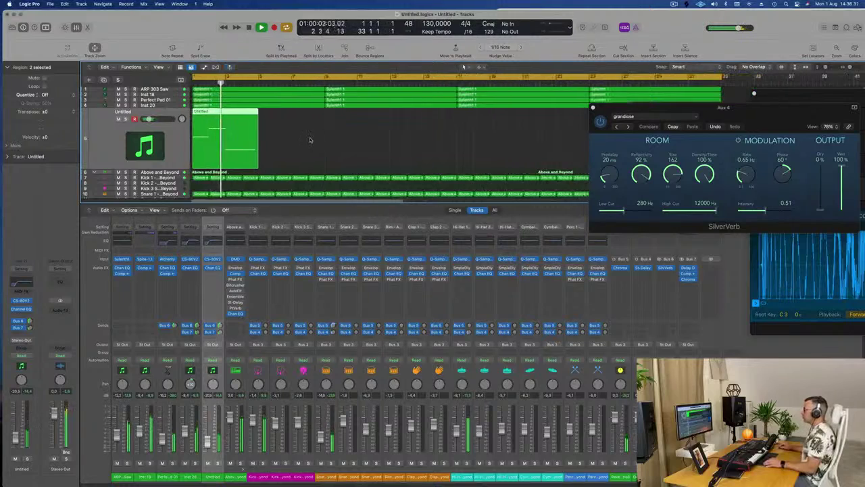
key(super+r)
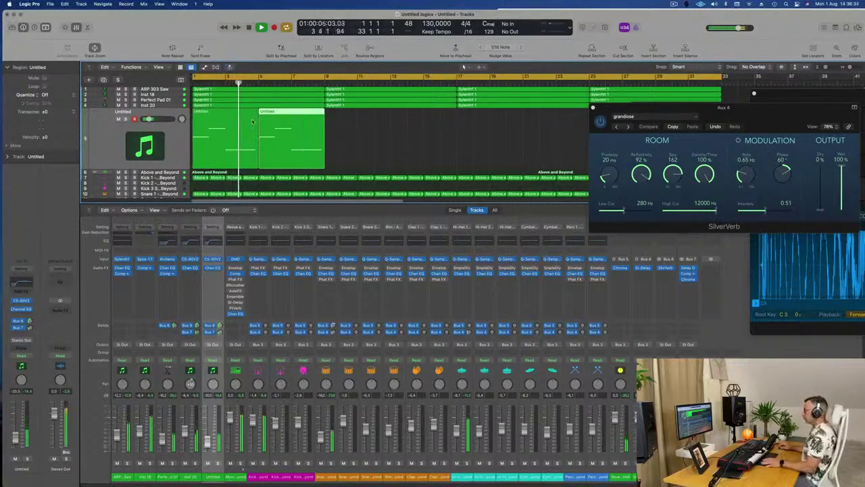
drag(320, 115, 355, 121)
Delete the leftover region around bars 30 to 33 at the end of the Untitled track
scroll(447, 144, down, 4)
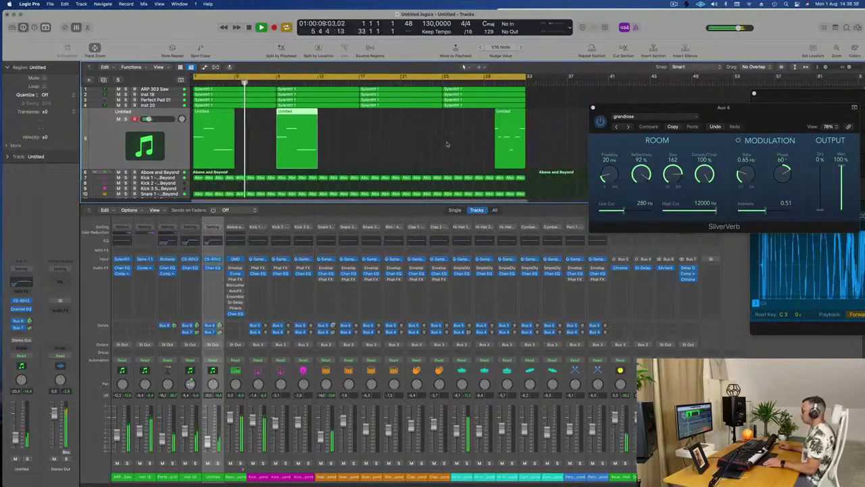
click(493, 82)
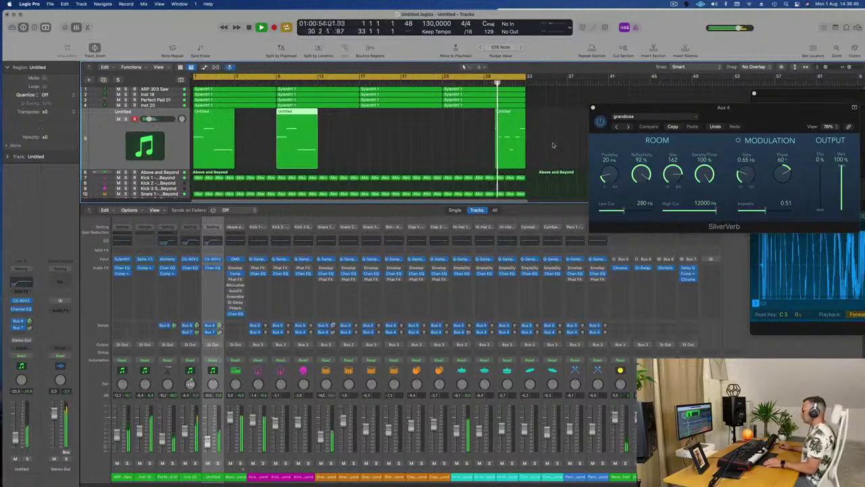
click(503, 143)
key(Delete)
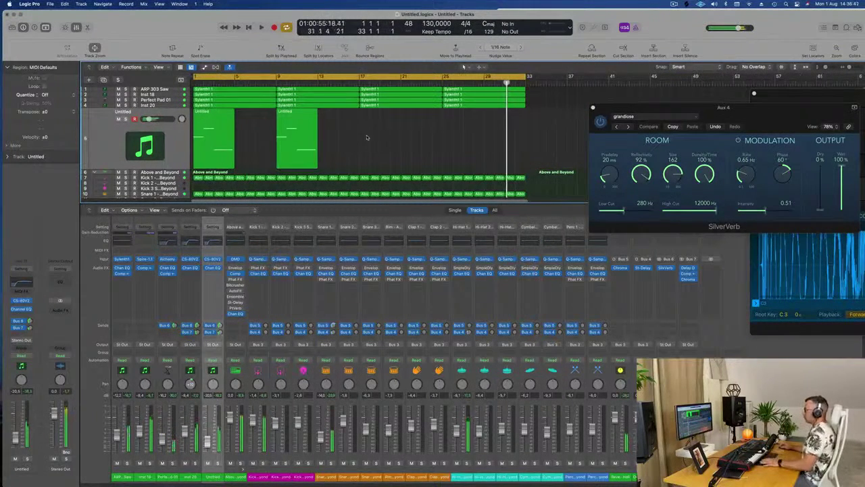
Copy the two melody regions to bars 17 and 25 on the Untitled track and hide the Mixer
drag(367, 138, 342, 141)
scroll(343, 141, down, 1)
key(x)
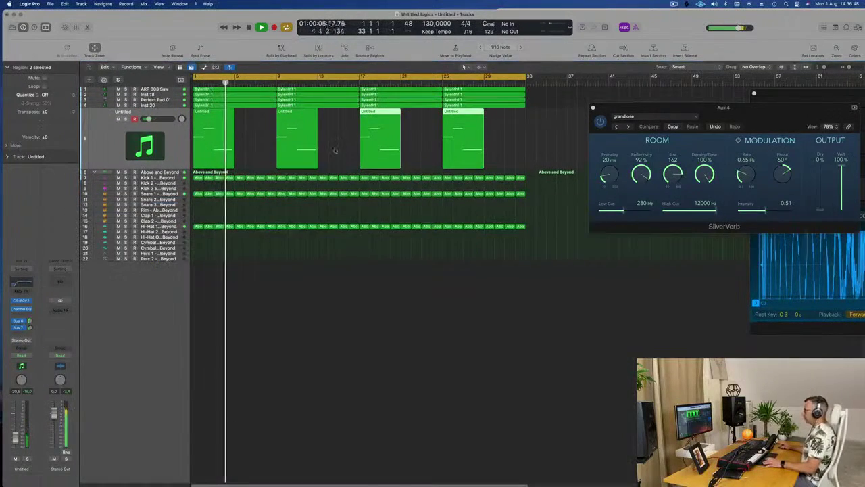
scroll(309, 344, up, 2)
scroll(309, 344, up, 3)
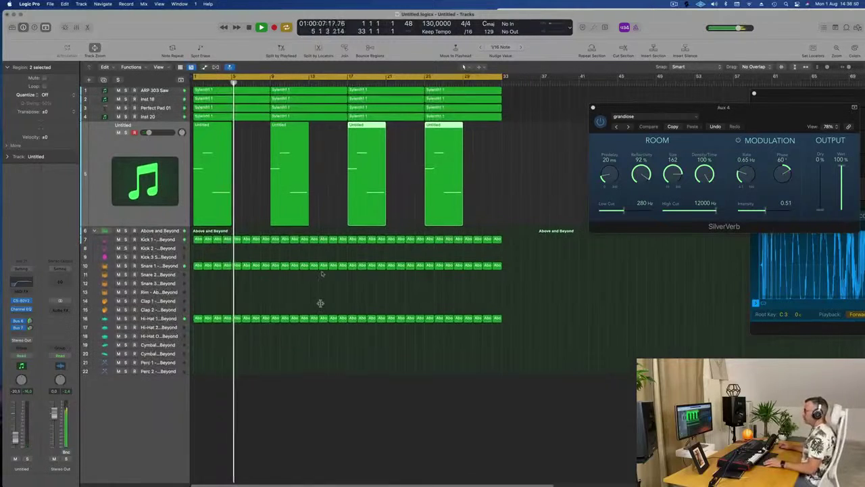
scroll(250, 164, right, 1)
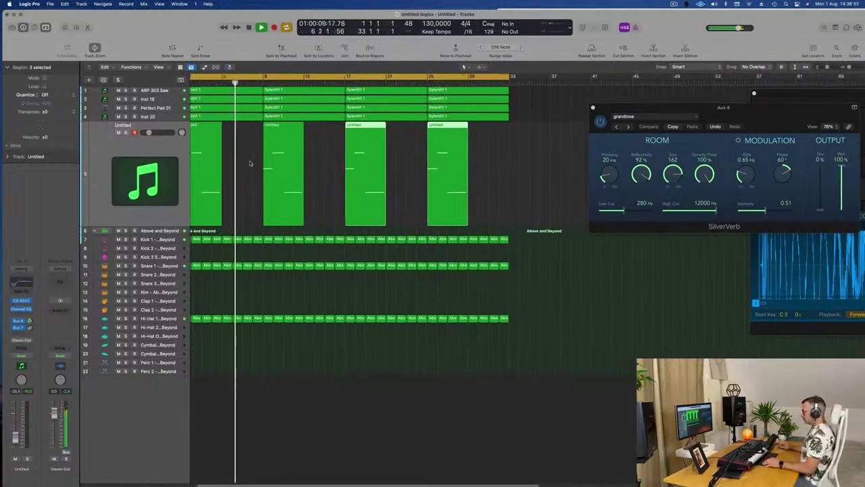
scroll(250, 164, left, 1)
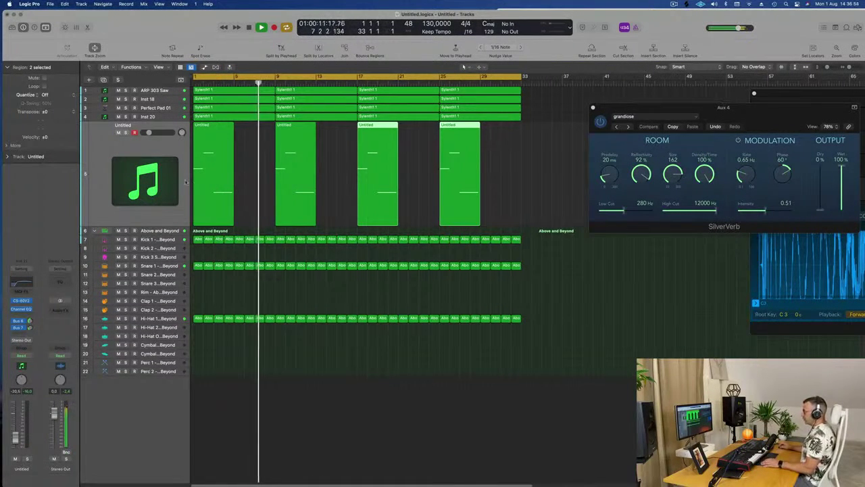
Duplicate the Untitled track with its settings and copy the first melody region onto the new track at bar 5
click(113, 148)
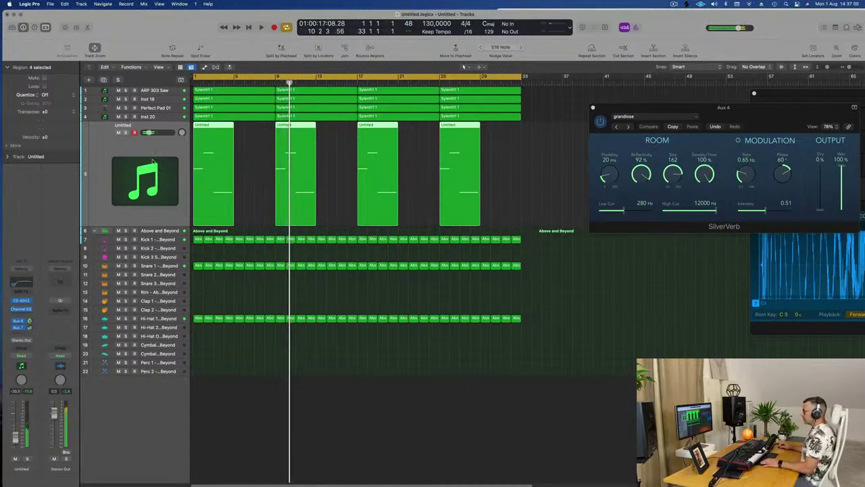
key(Return)
key(space)
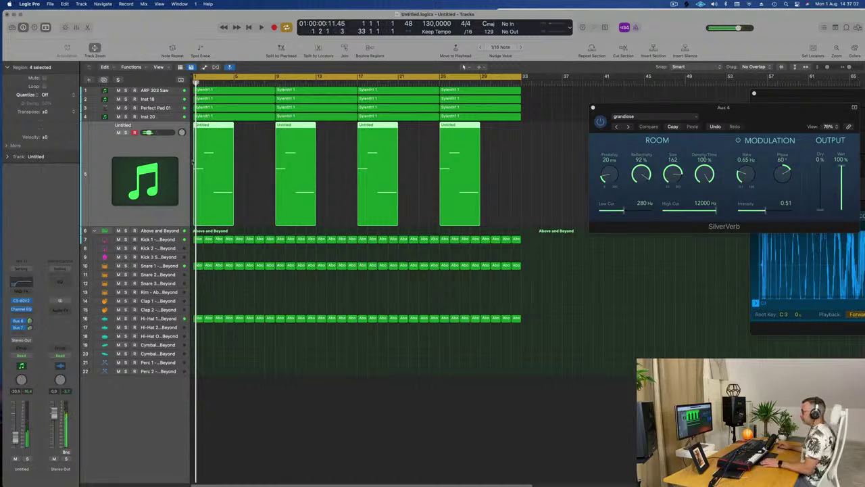
key(super+d)
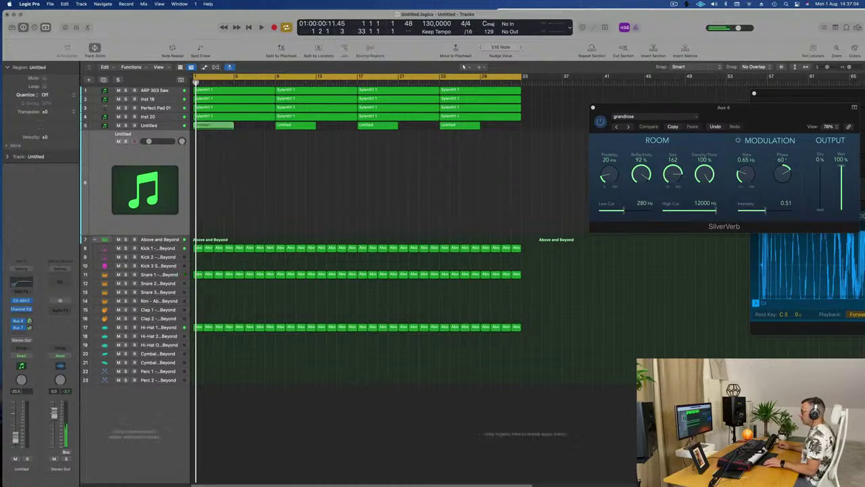
drag(211, 126, 251, 139)
key(space)
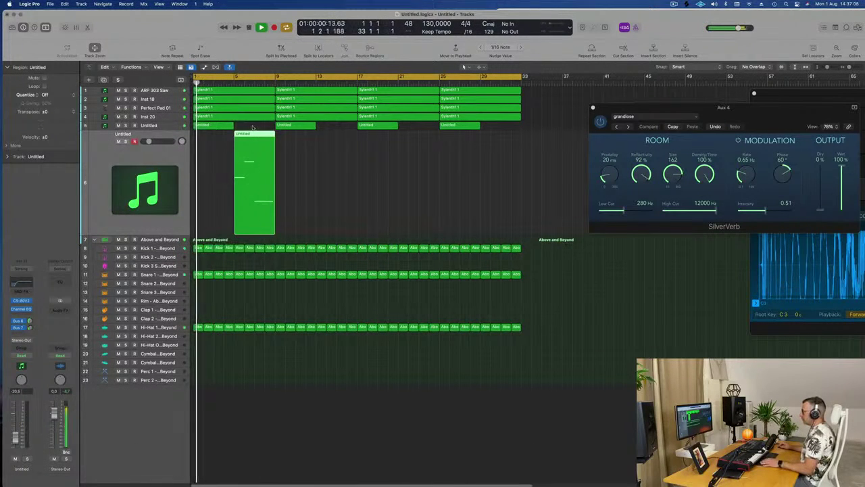
In the bar 5 region's Piano Roll, delete the second and third notes and lengthen the first note to bar 9
double_click(253, 136)
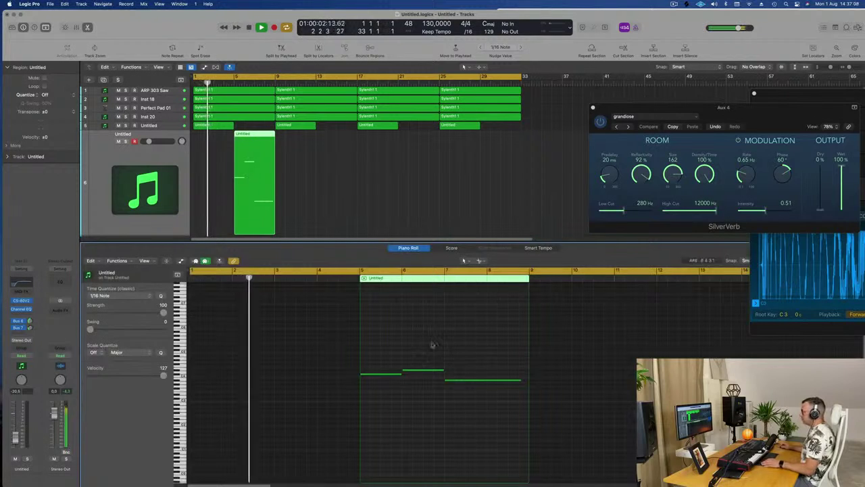
drag(421, 346, 504, 411)
key(Delete)
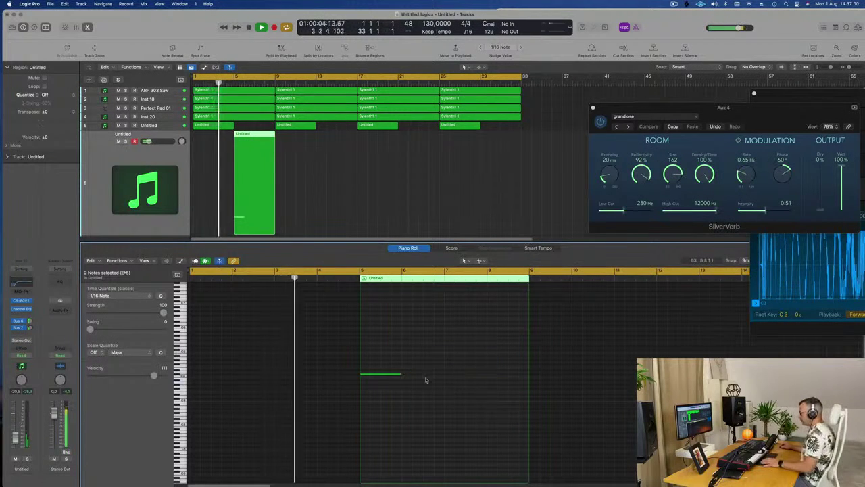
drag(401, 373, 529, 375)
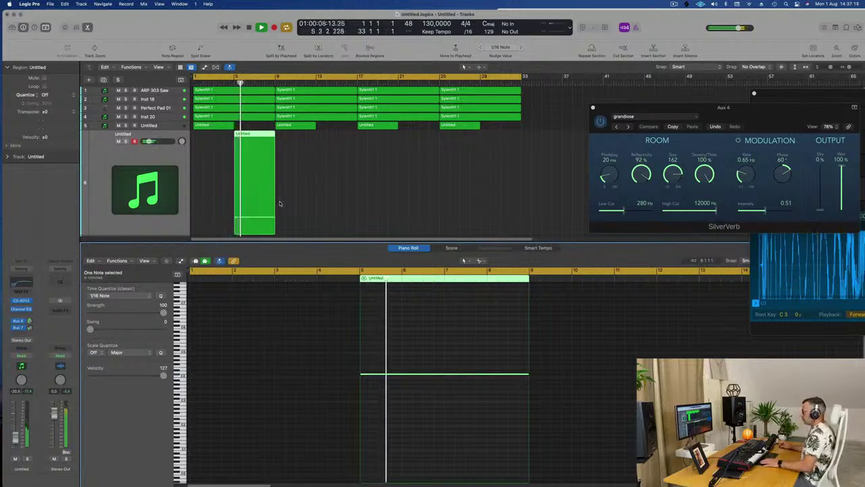
key(space)
key(space)
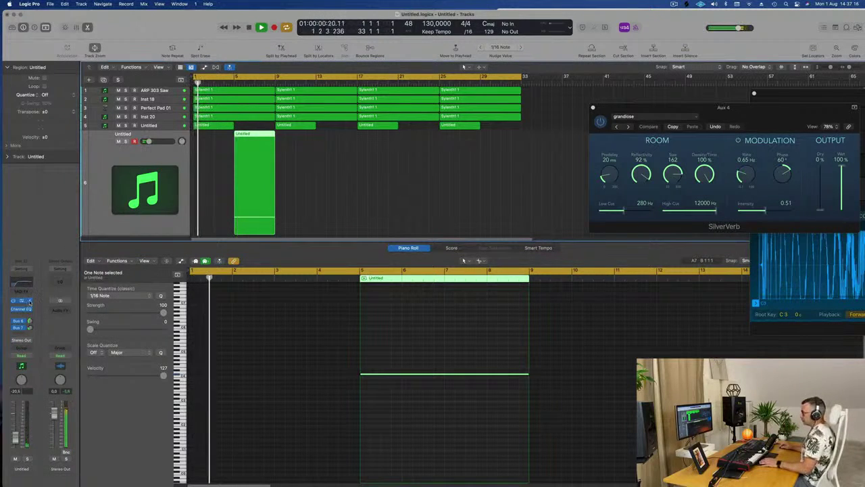
Open the CS-80V2 on the duplicated Untitled track and load the Ambient preset C.P_Amb-works2
click(19, 301)
click(18, 257)
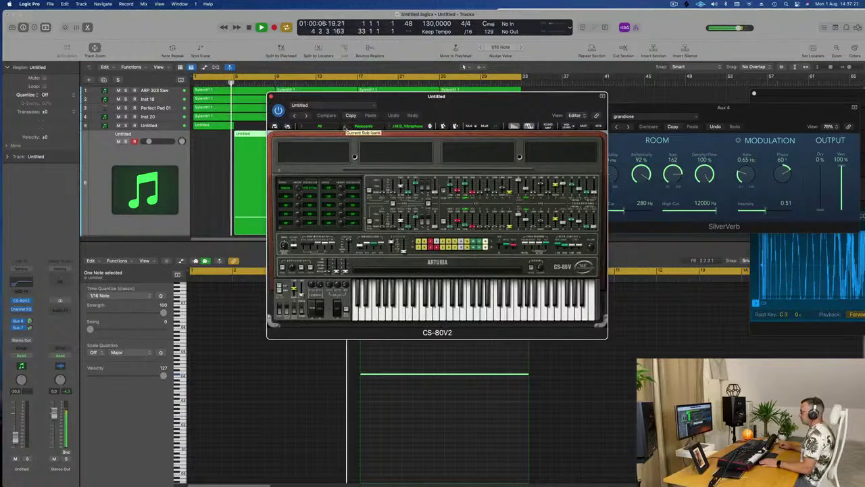
click(346, 127)
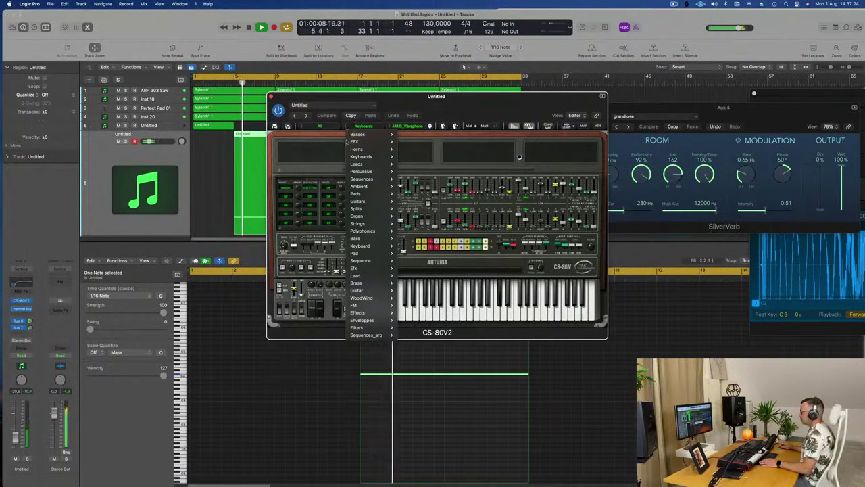
mouse_move(365, 194)
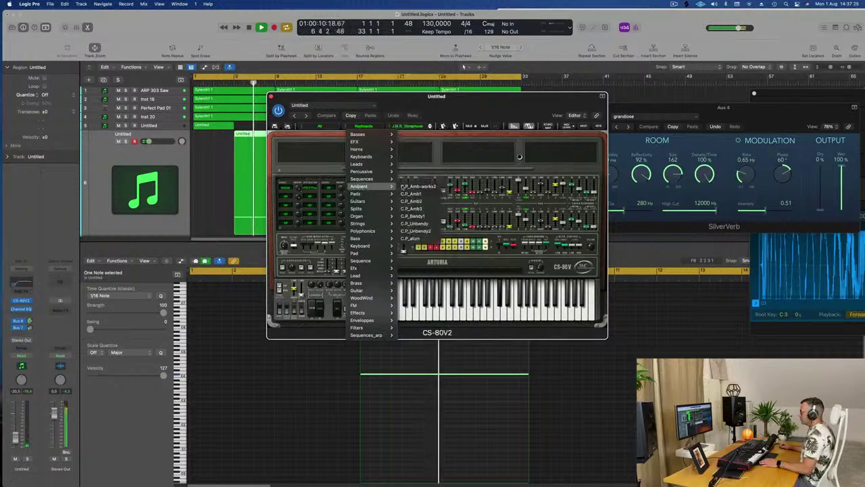
click(416, 185)
Move the cycle range's start to bar 5 and play the long-note region from there
drag(438, 98, 535, 98)
key(Return)
click(235, 84)
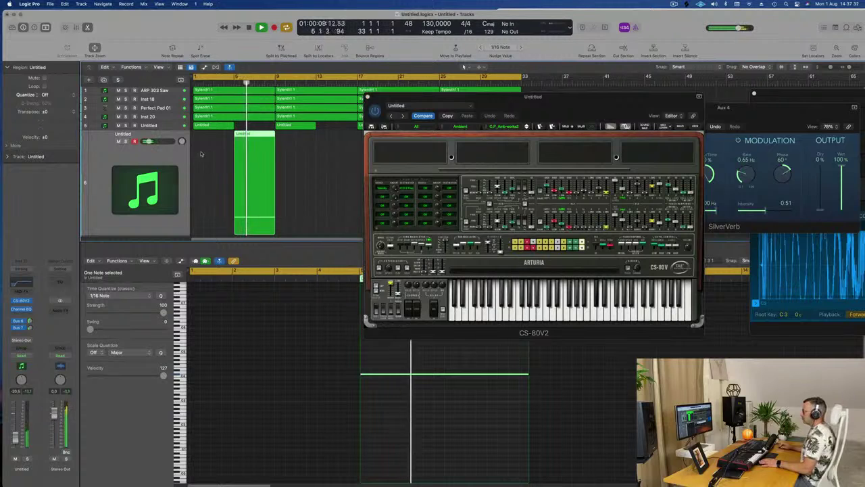
key(Return)
drag(195, 77, 235, 76)
key(space)
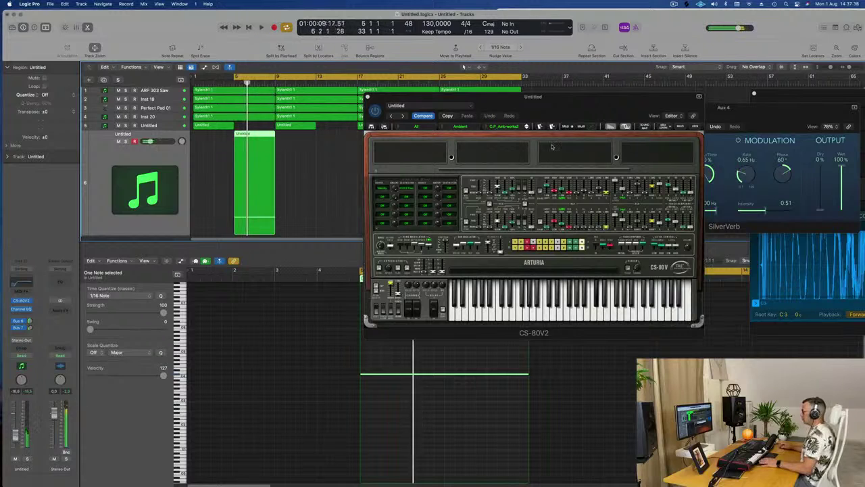
Audition the CS-80V2 Ambient presets from C.P_Amb1 to C.P_Amb3 against the region starting at bar 5
click(527, 126)
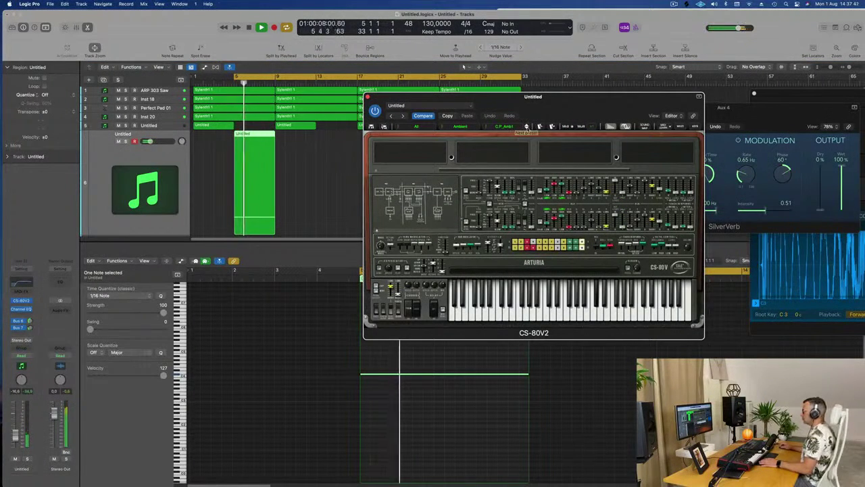
click(528, 127)
key(space)
key(space)
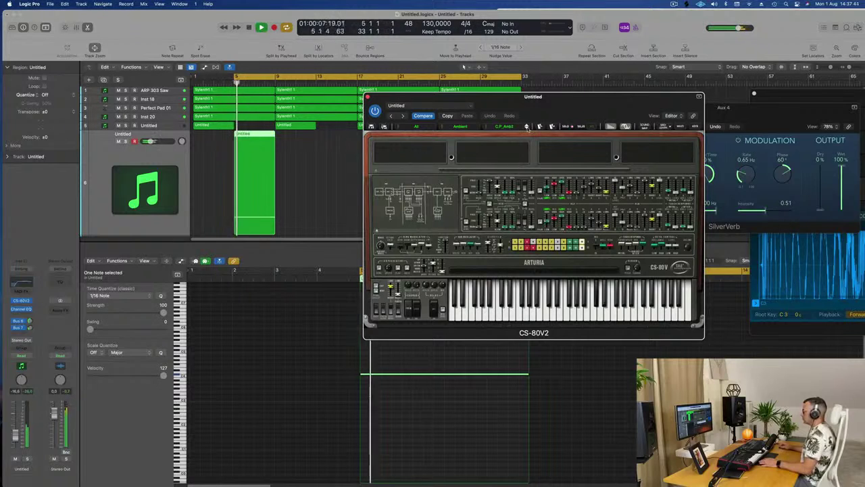
click(526, 128)
key(space)
key(space)
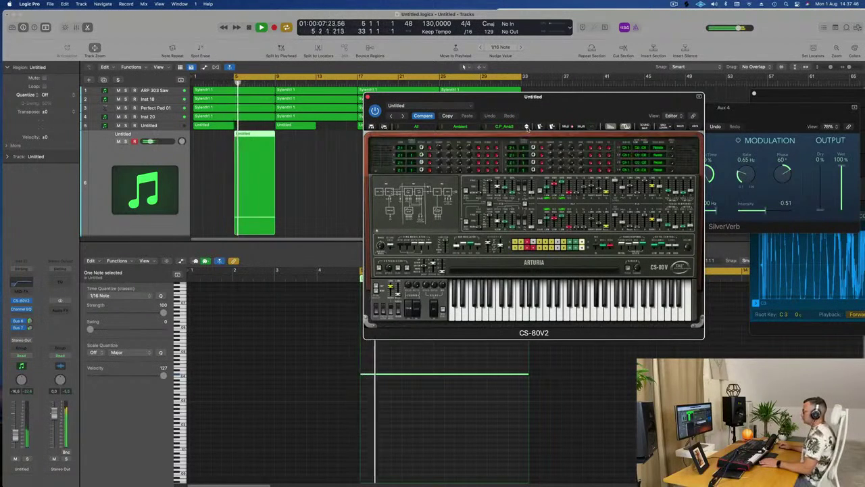
key(space)
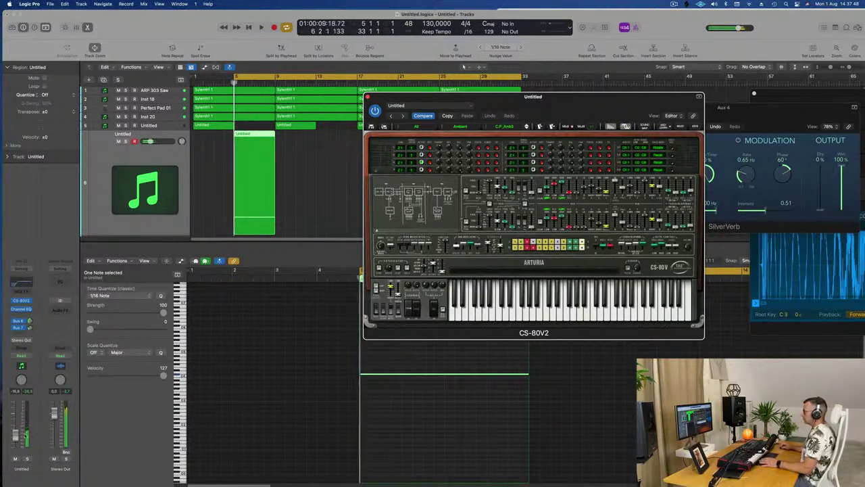
Raise the track's volume to -12.2 dB and audition the remaining Ambient presets, including C.P_Bendy1 and C.P_Unbendy2
drag(16, 431, 17, 429)
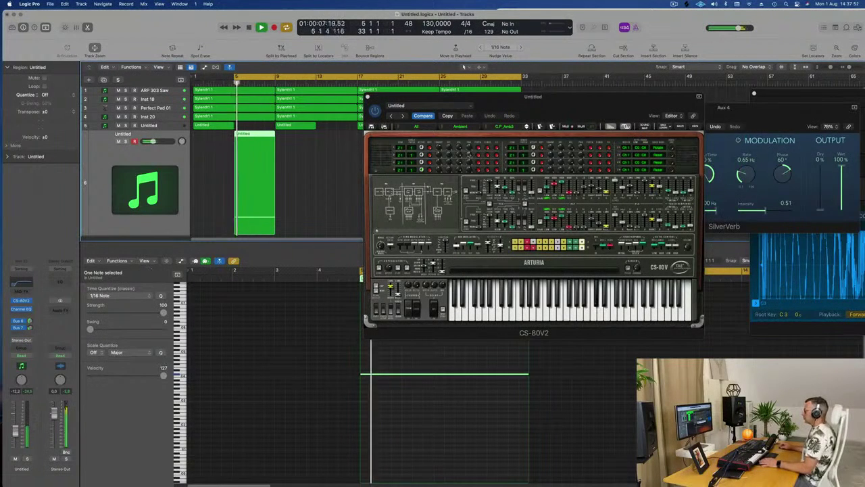
click(527, 128)
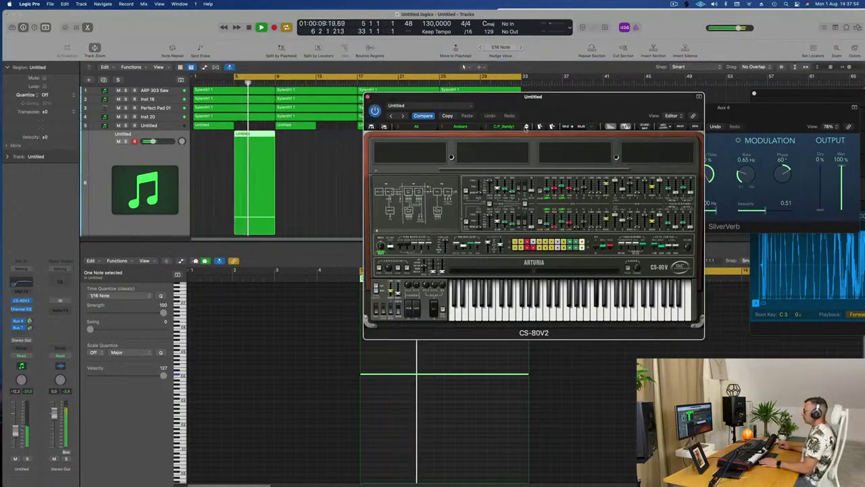
drag(577, 102, 533, 108)
key(space)
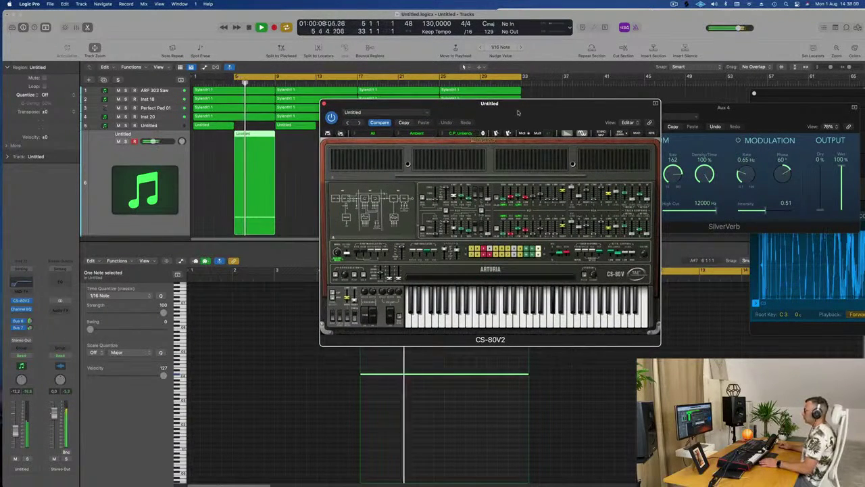
drag(518, 112, 617, 88)
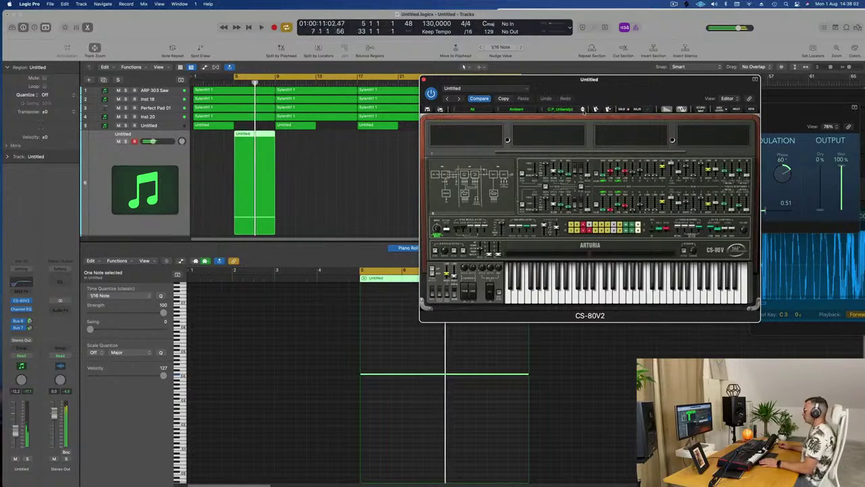
key(space)
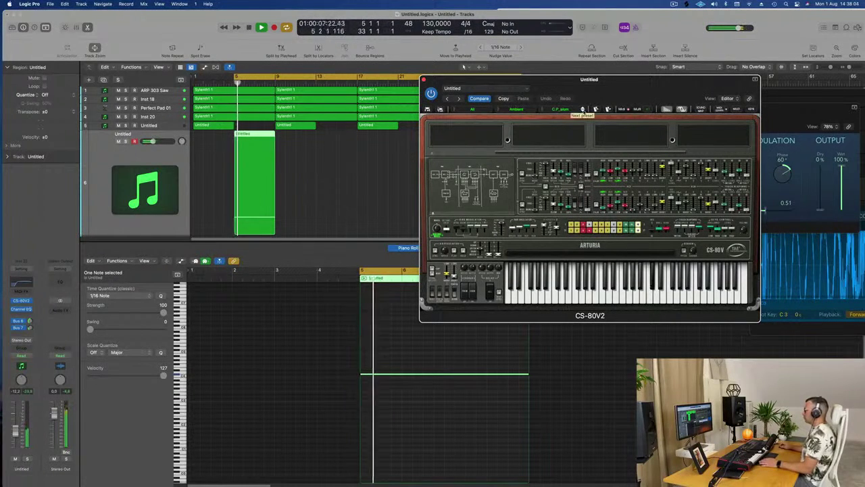
Load the Strings preset K.U_BriteSyn in the CS-80V2 and lower the track's volume to -24.0 dB
click(498, 110)
mouse_move(507, 184)
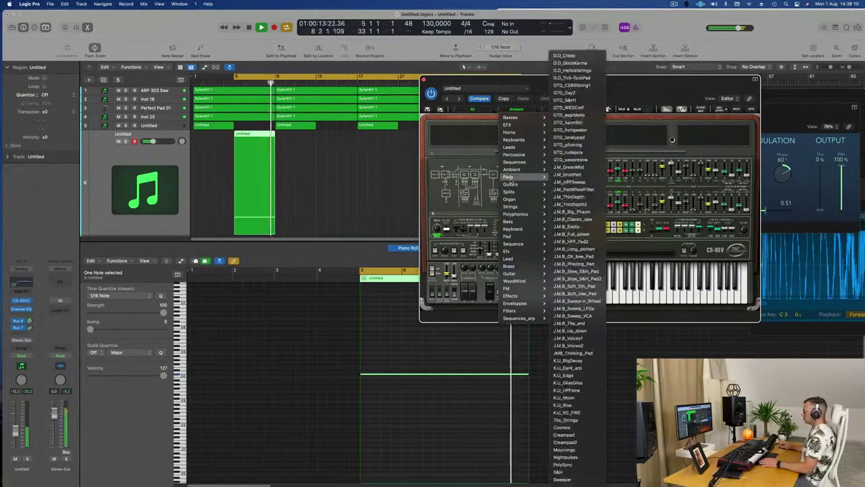
mouse_move(513, 213)
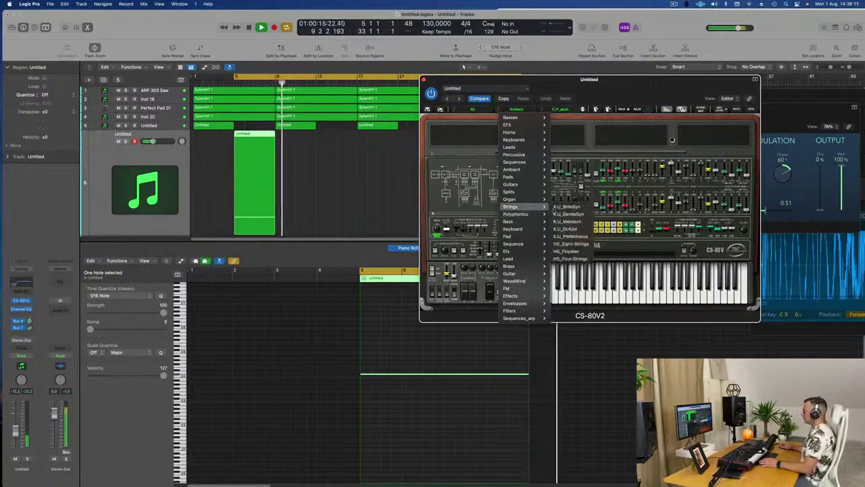
click(567, 207)
key(space)
key(space)
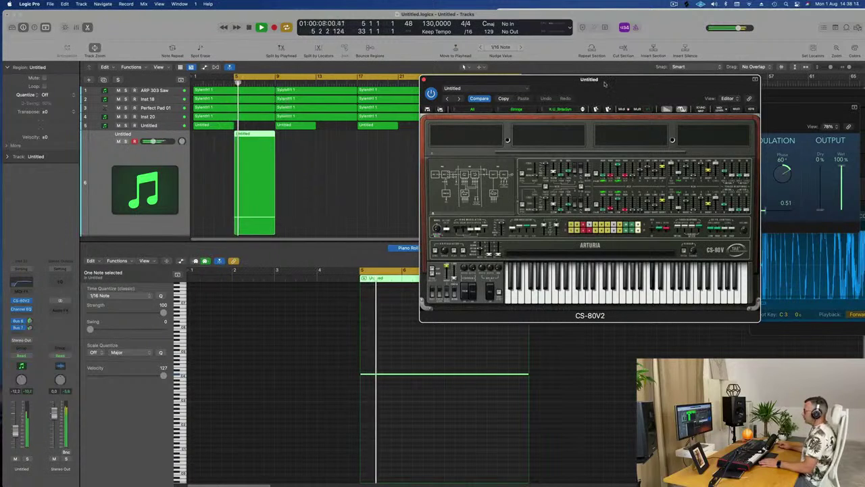
drag(18, 433, 18, 443)
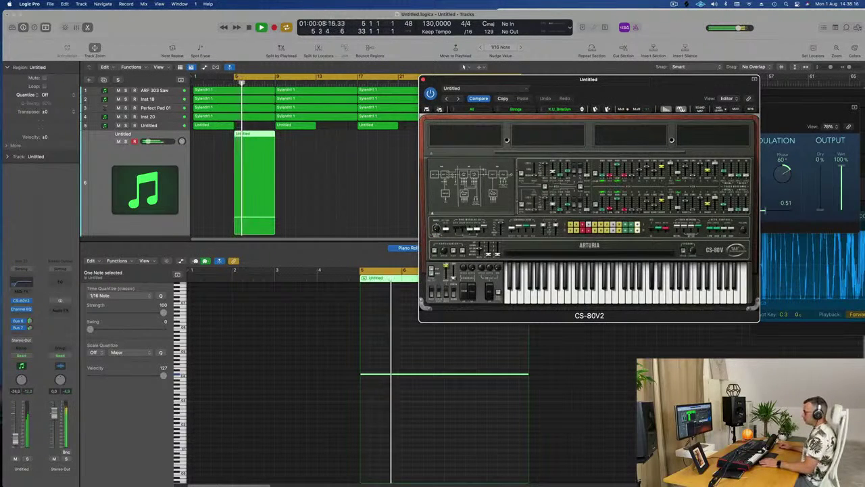
Adjust the track's Bus 7 send and switch the CS-80V2 to the Strings preset K.U_PWMchorus
click(30, 327)
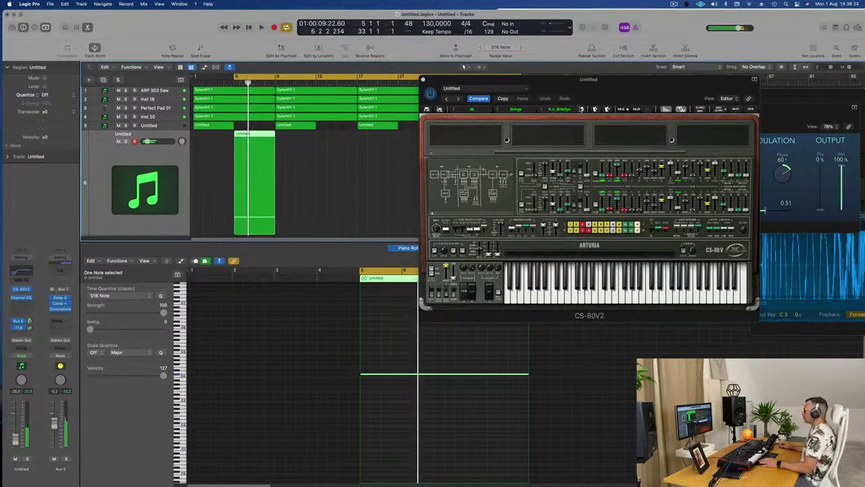
click(583, 113)
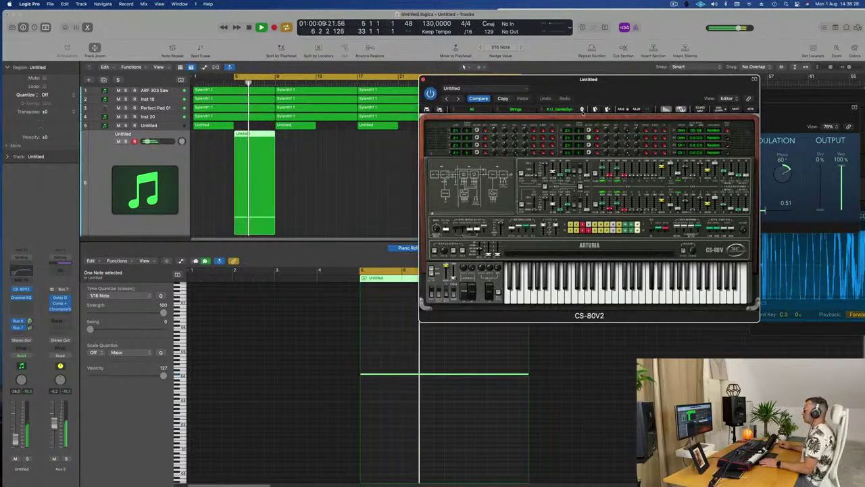
click(582, 112)
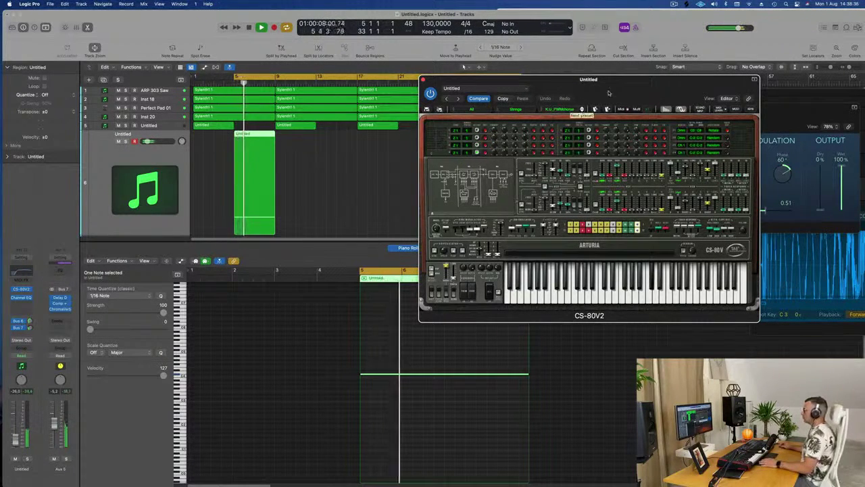
drag(608, 93, 584, 91)
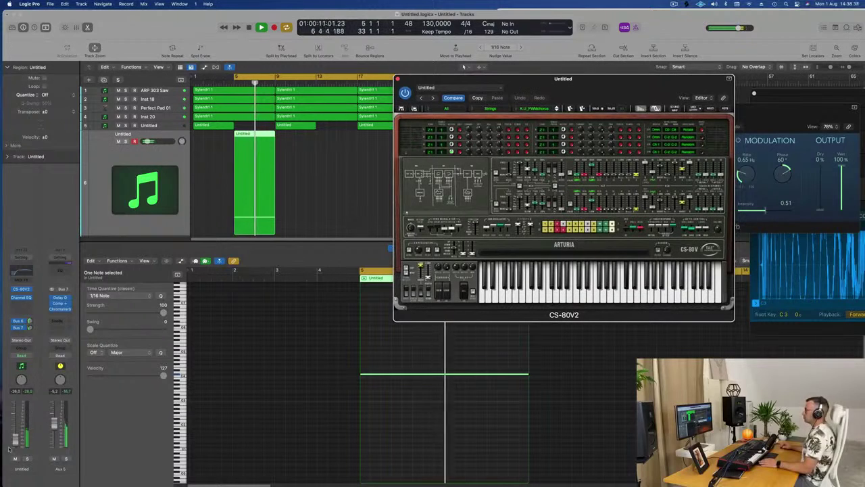
Raise the track's volume to about -23 dB and close the CS-80V2 window
click(203, 159)
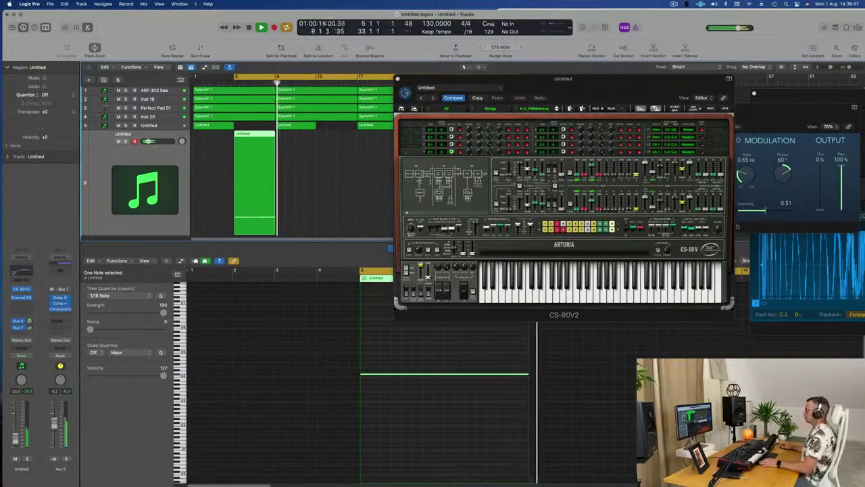
drag(493, 80, 441, 87)
click(346, 87)
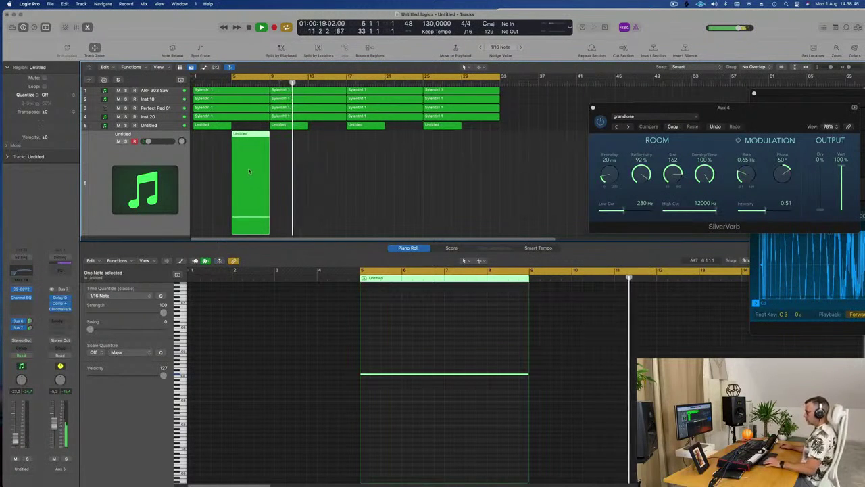
Copy the long-note region to bar 13, and copy both regions to bars 21 and 29
drag(289, 134, 329, 135)
shift+click(259, 136)
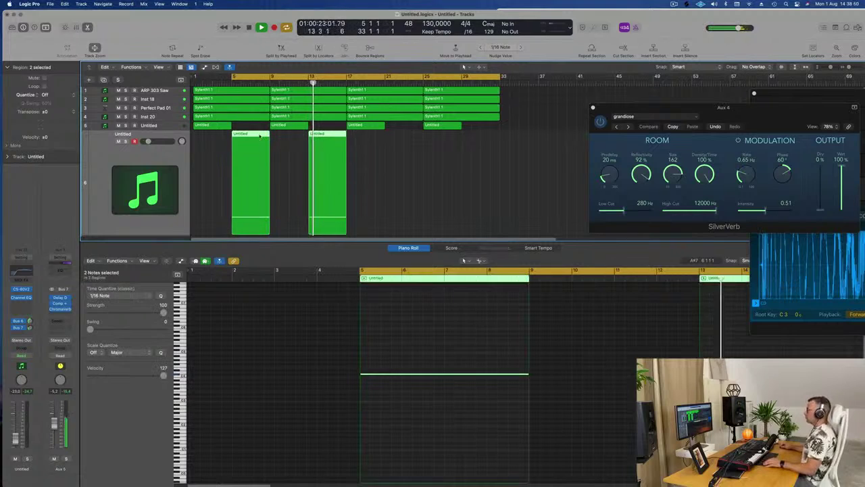
drag(246, 136, 400, 142)
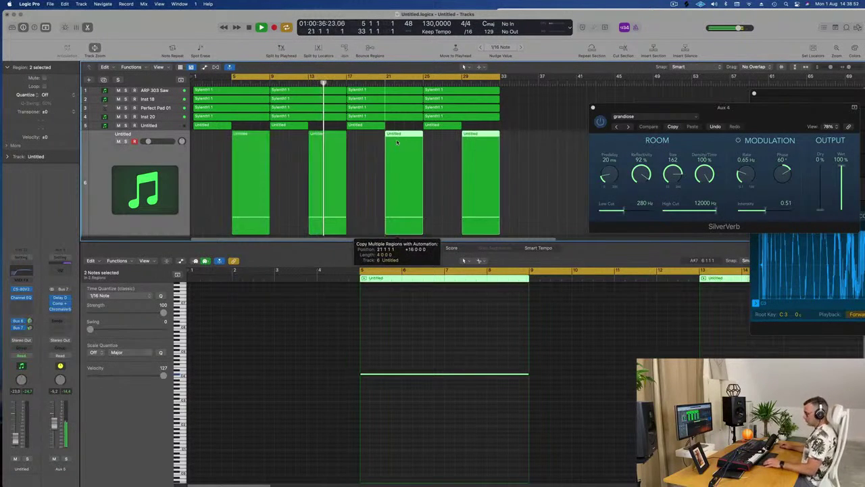
Select all regions, name them by tracks and color them by tracks
key(super+a)
right_click(363, 108)
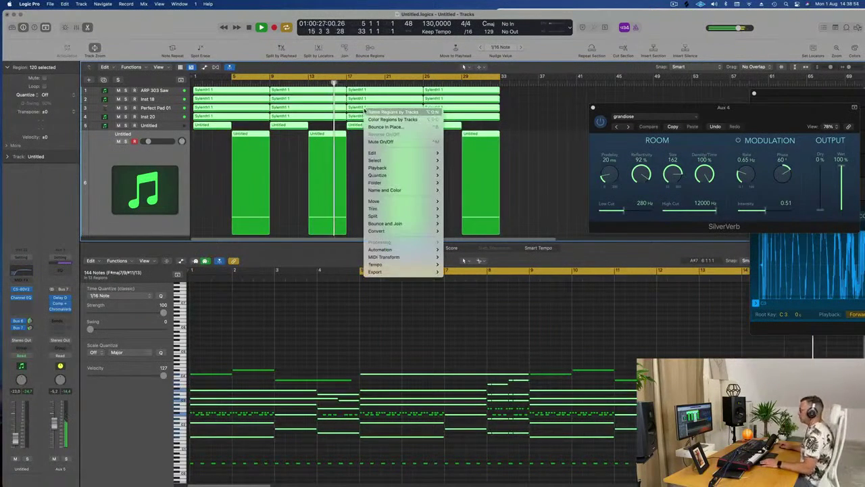
click(375, 109)
right_click(376, 108)
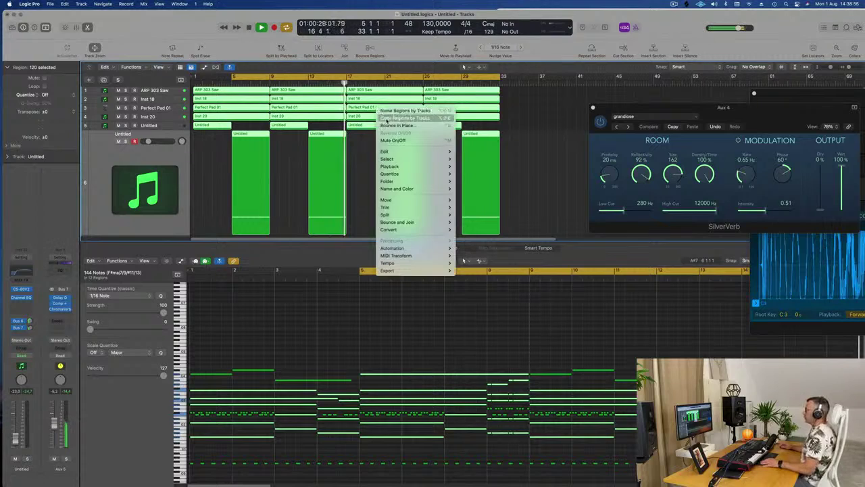
click(387, 119)
click(355, 208)
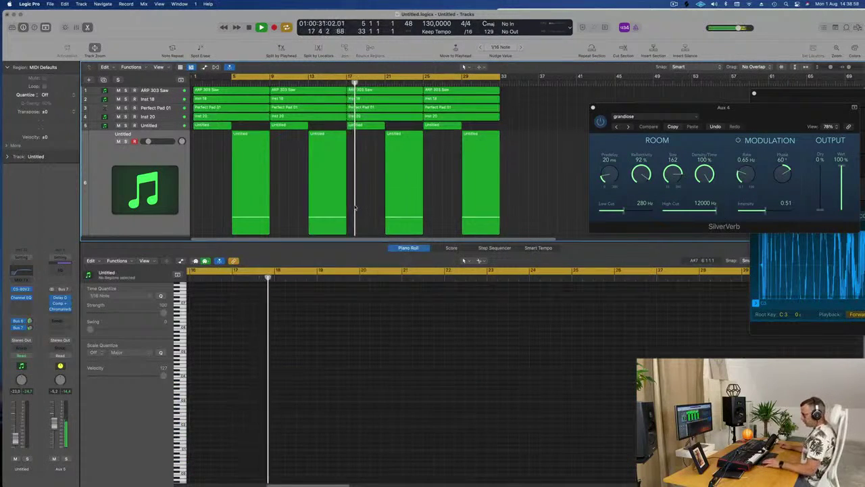
Dismiss the project save dialog and hide the Piano Roll to show the full arrangement with the drum tracks
key(super+s)
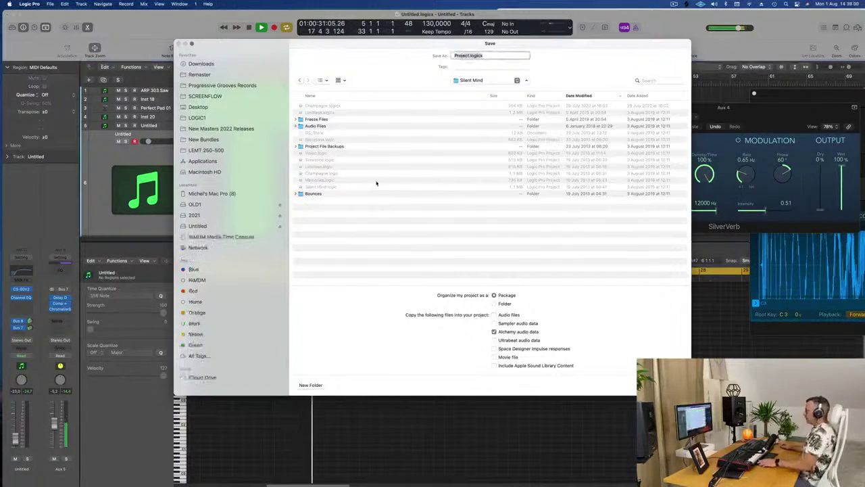
key(Escape)
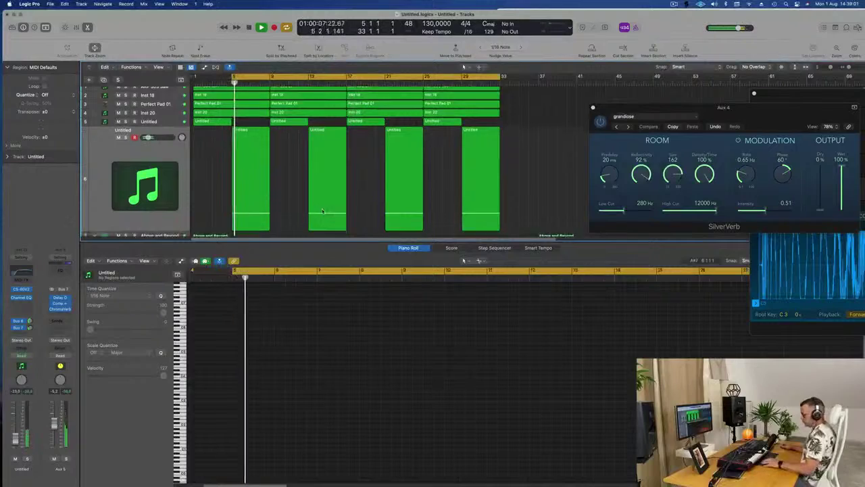
scroll(322, 211, down, 2)
key(x)
key(x)
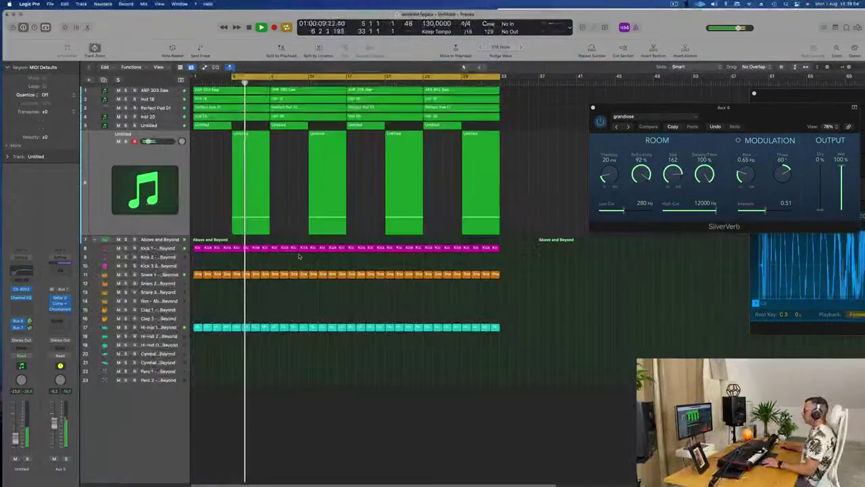
key(super+Right)
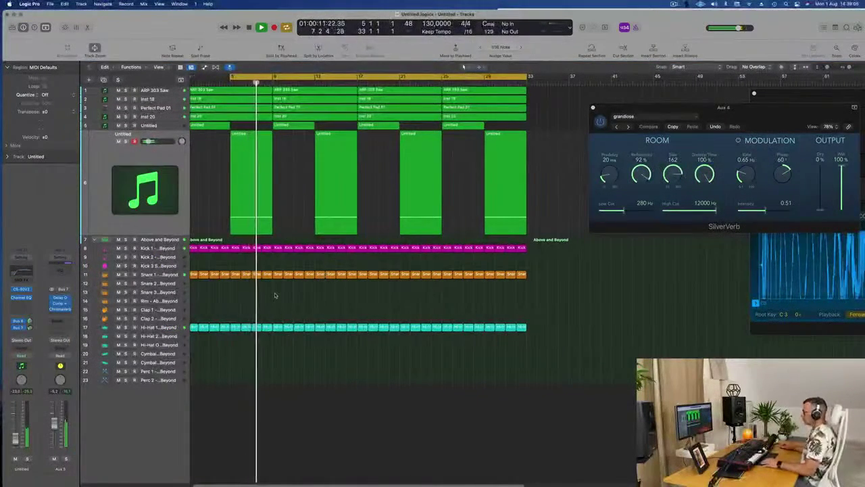
scroll(244, 353, left, 1)
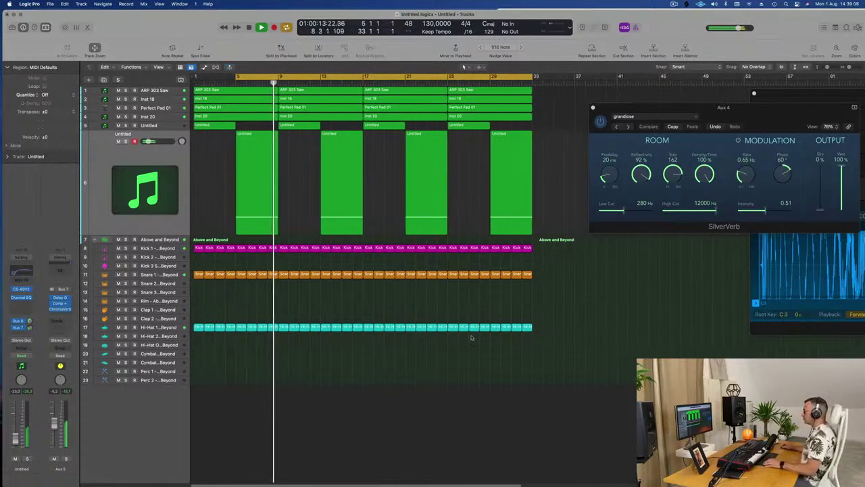
Apply a low cut at about 450 Hz in the CS-80V2 track's Channel EQ and close the EQ
click(128, 162)
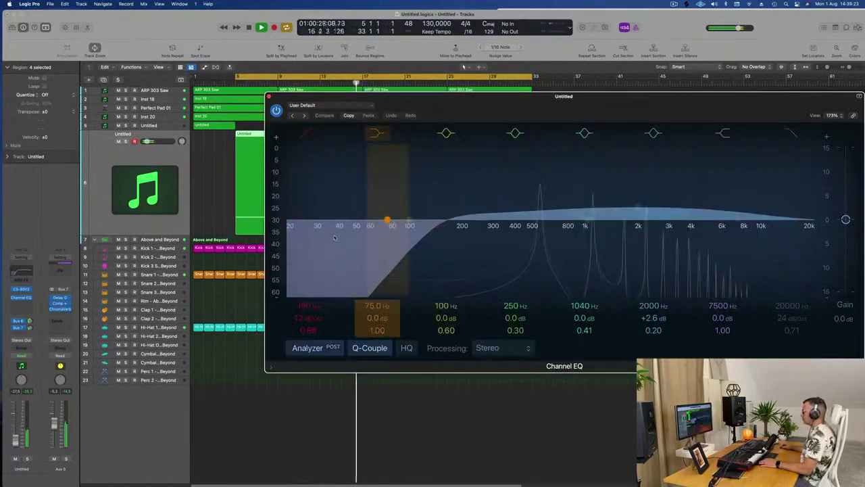
drag(386, 223, 523, 232)
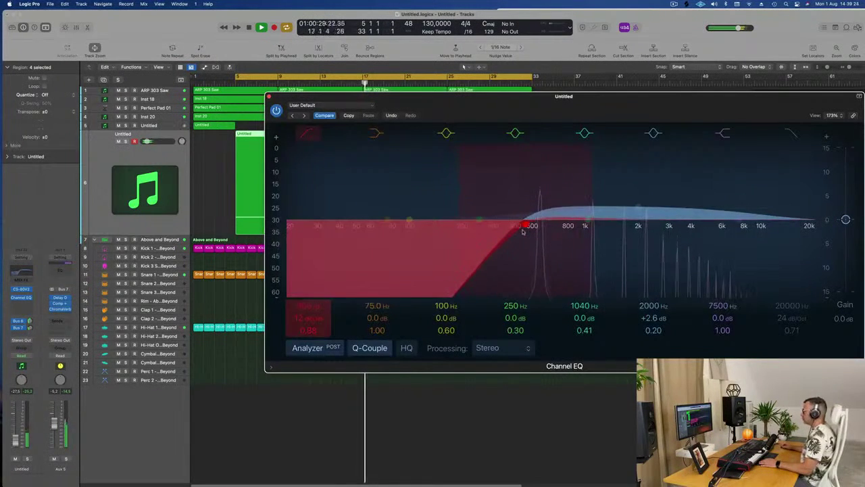
click(269, 96)
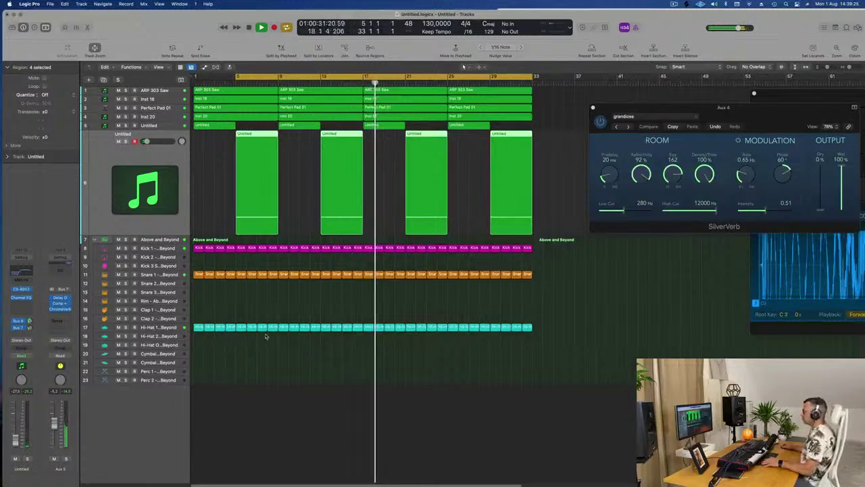
Extend the cycle range back to bar 1 so that it spans bars 1 to 33, and stop playback
key(super+Left)
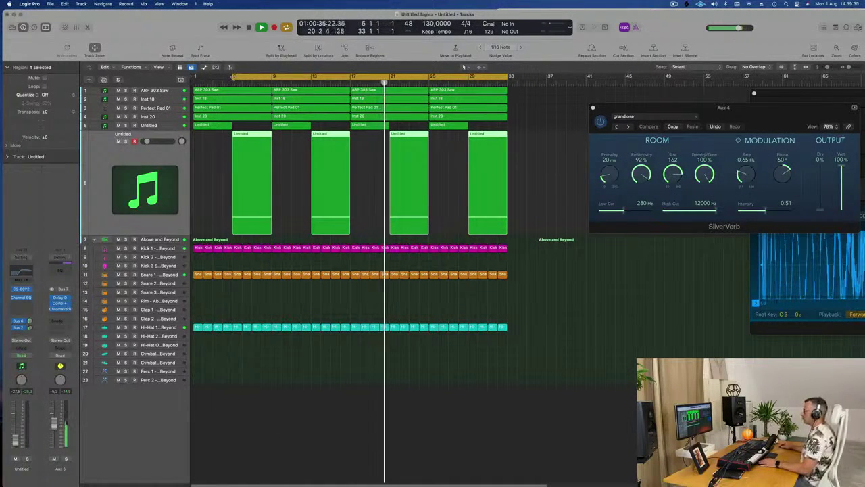
drag(233, 78, 170, 106)
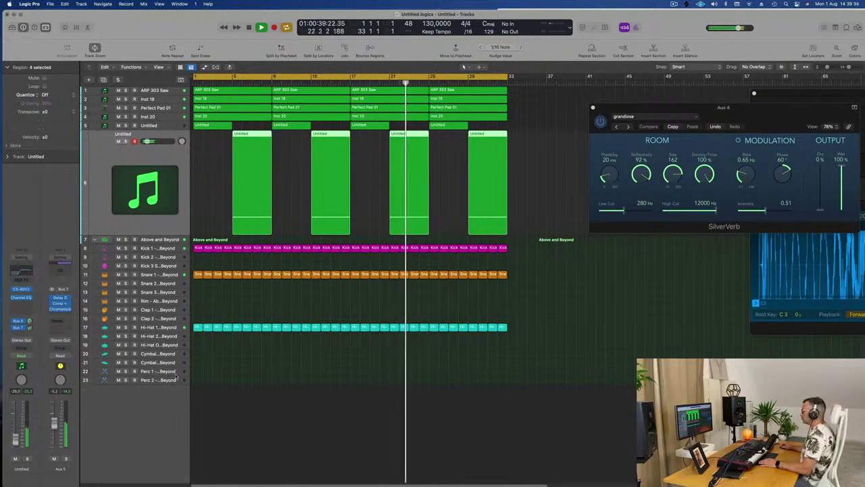
key(space)
Copy the first Hi-Hat 1 region to the Hi-Hat 2 track at bar 1 and open the copy in the Piano Roll
click(197, 328)
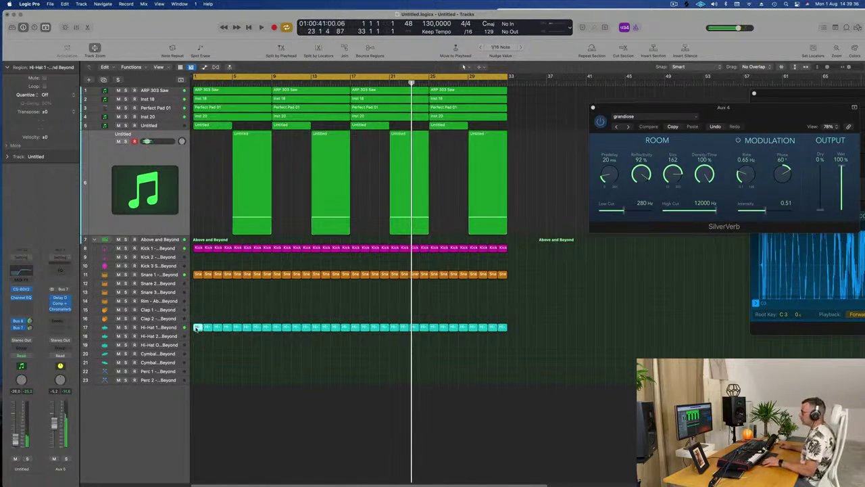
drag(197, 328, 198, 337)
double_click(198, 337)
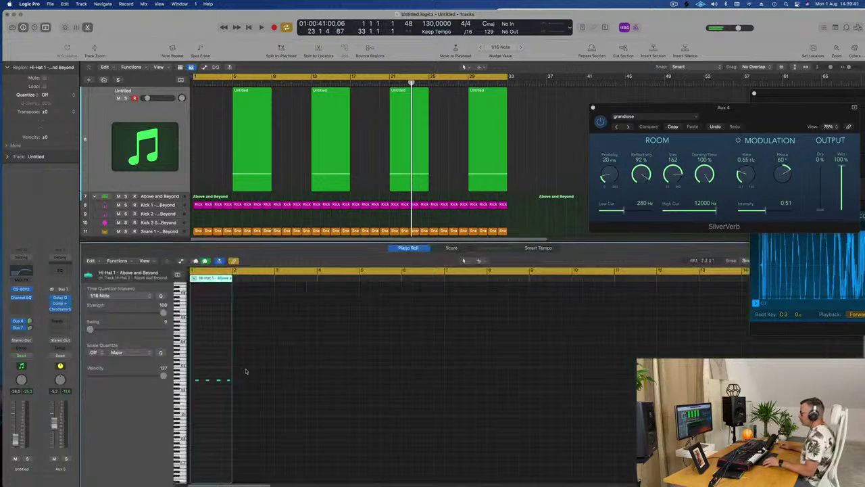
Duplicate the four hi-hat notes within the bar to build a syncopated twelve-note pattern, and play it
scroll(214, 403, up, 3)
drag(196, 373, 232, 386)
scroll(255, 395, up, 5)
key(space)
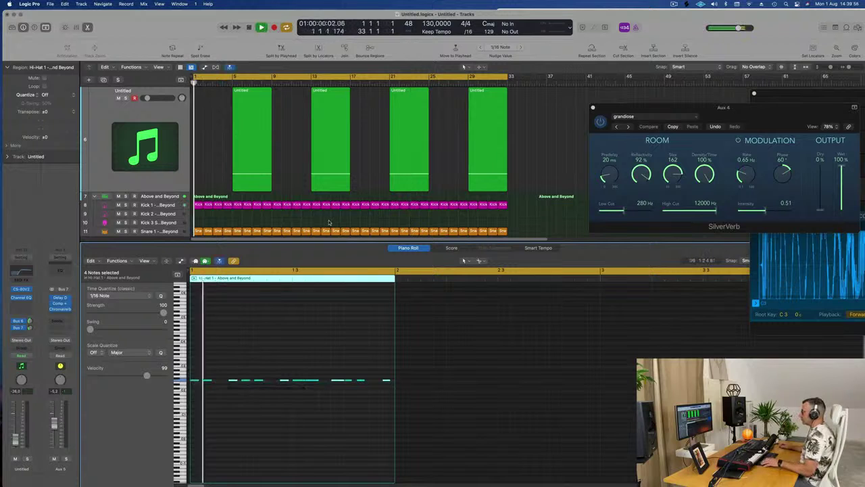
Repeat the one-bar region on the Hi-Hat 2 track until it fills the first eight bars
scroll(313, 215, down, 3)
scroll(215, 170, down, 4)
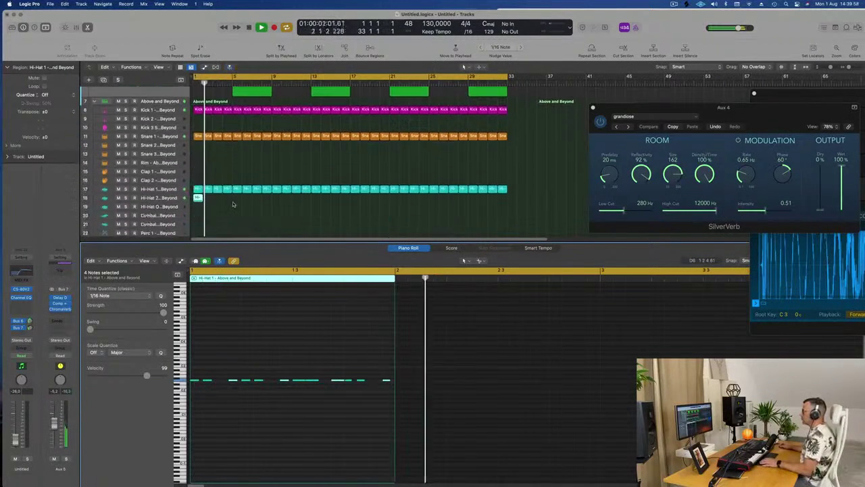
click(199, 165)
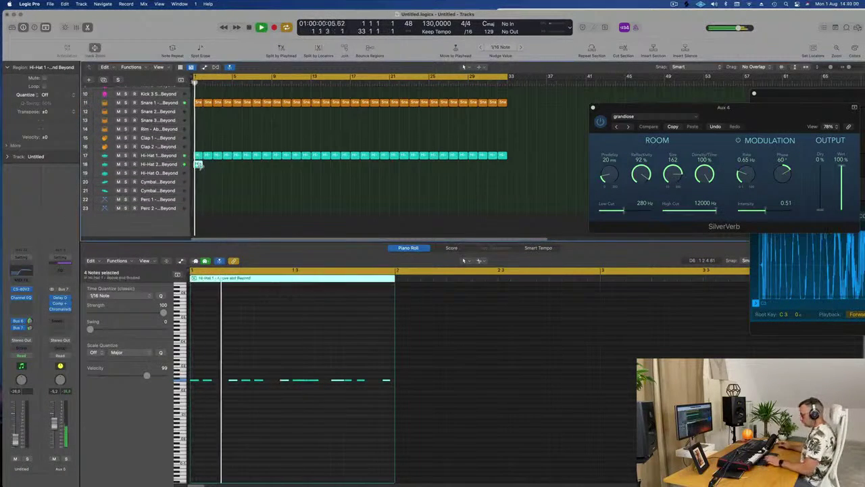
key(super+r)
key(super+r)
key(super+r)
key(super+r)
key(super+r)
key(super+r)
key(super+r)
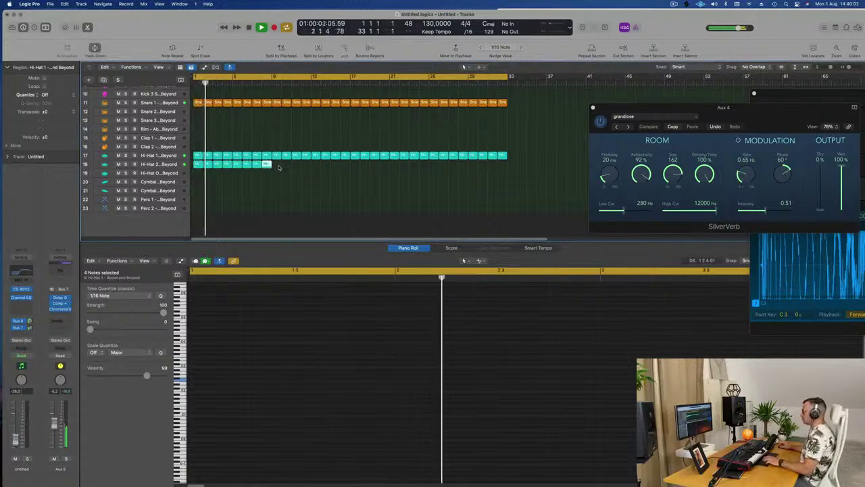
Repeat the eight Hi-Hat 2 regions three times up to bar 33 and select the Hi-Hat 2 track
drag(280, 169, 171, 167)
key(super+r)
key(super+r)
key(super+r)
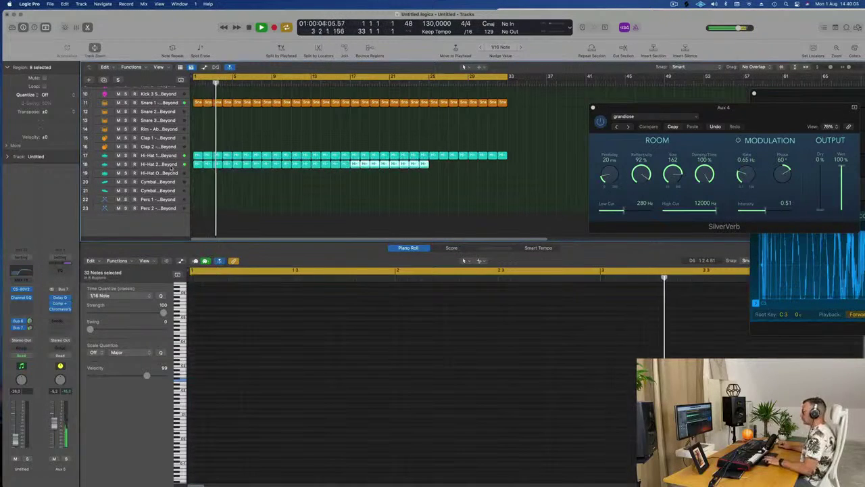
click(169, 165)
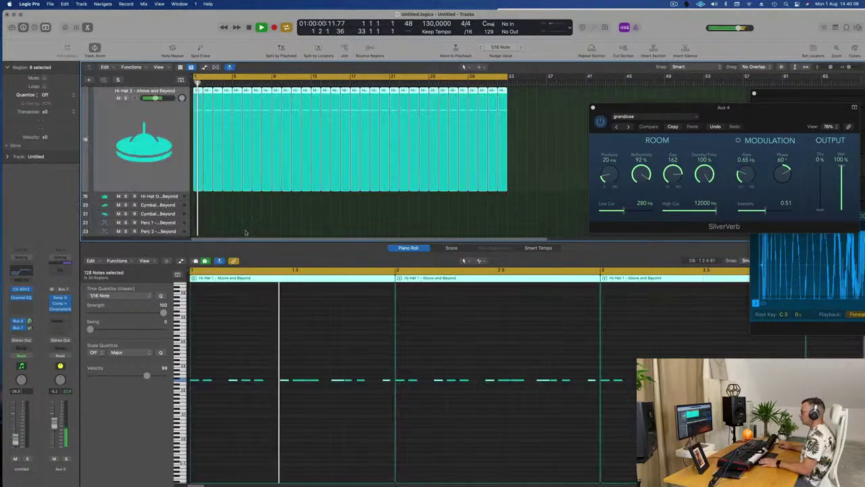
Try transposing all Hi-Hat 2 notes up an octave while the loop plays
click(255, 346)
key(space)
key(space)
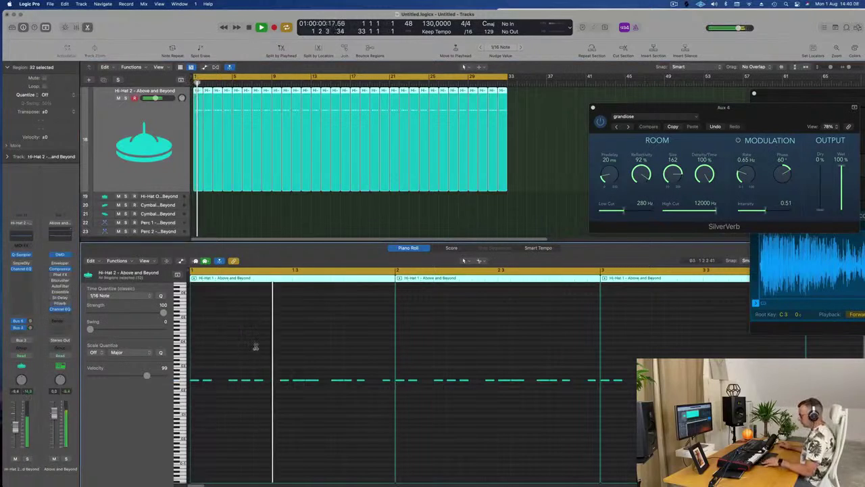
key(super+a)
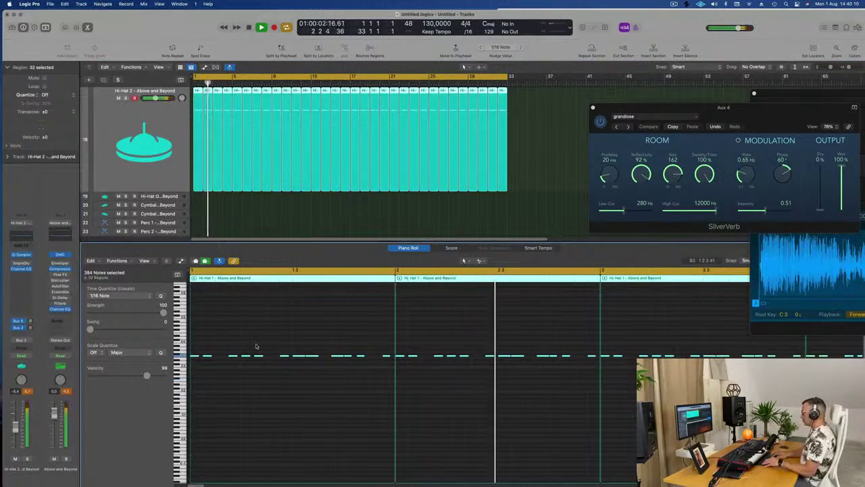
key(alt+shift+Up)
key(shift+alt+Down)
key(shift+alt+Down)
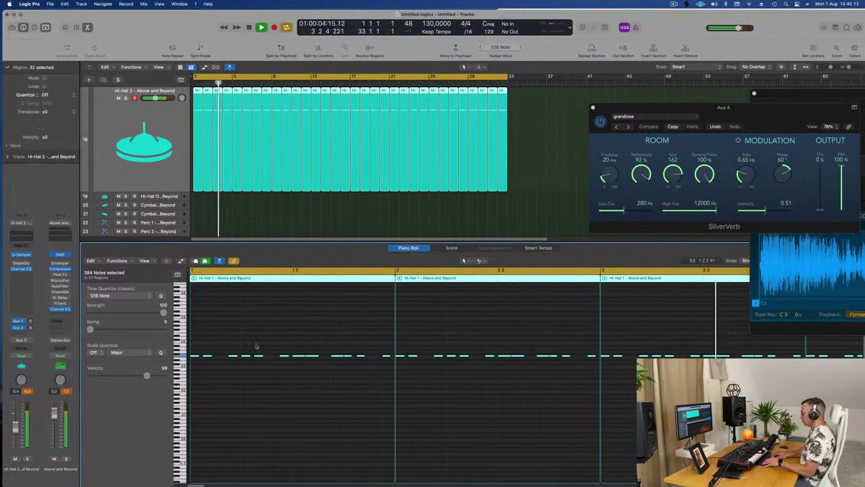
key(space)
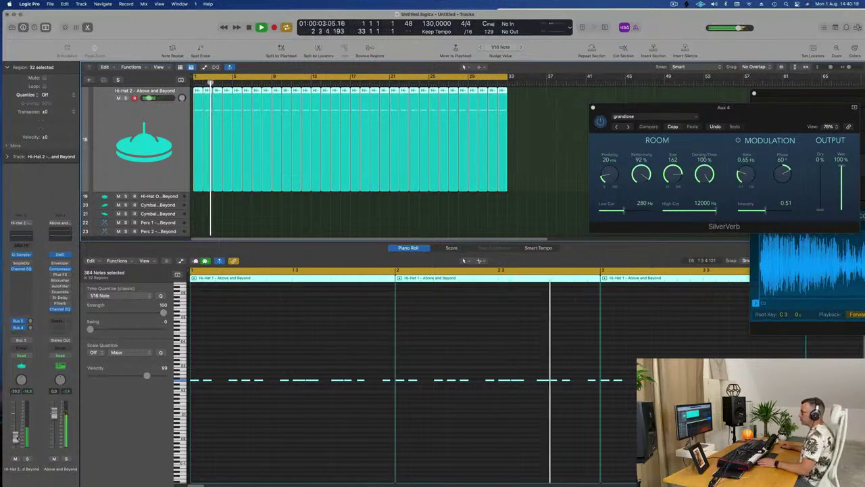
Set the Hi-Hat 2 track's Sample Delay to 7.6 ms left and 14.7 ms right, unlinked, and close the plug-in
click(20, 263)
key(v)
key(Return)
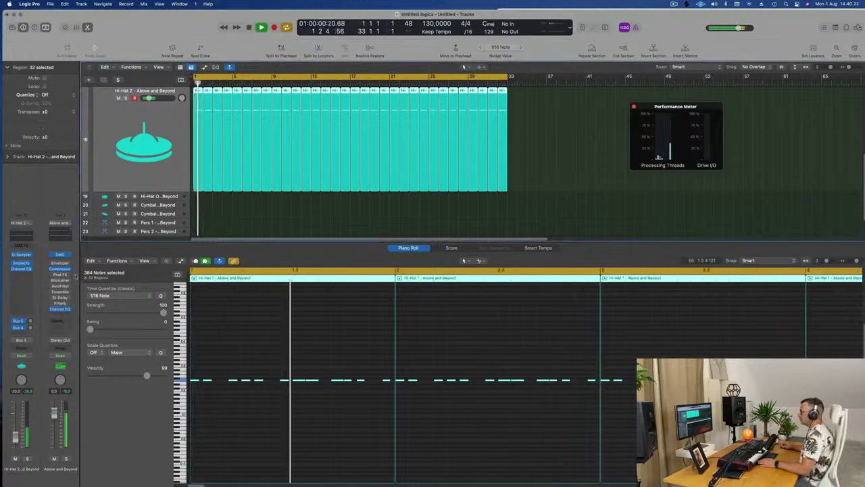
key(space)
key(space)
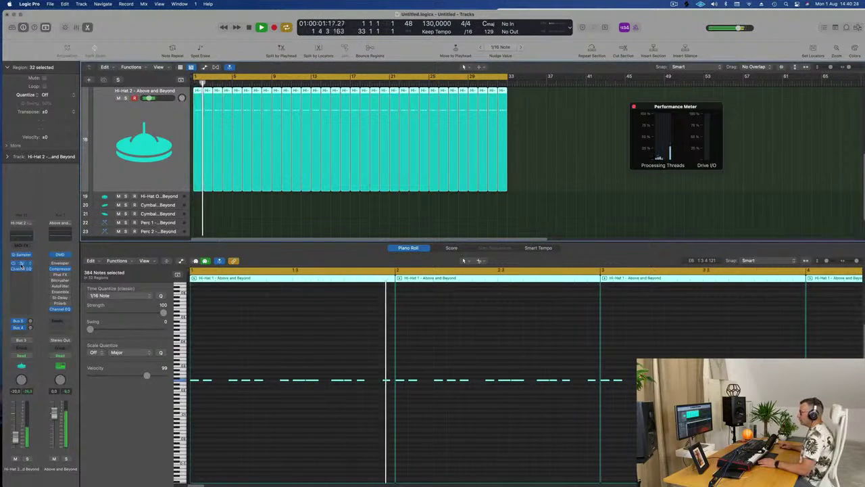
key(v)
drag(285, 155, 333, 150)
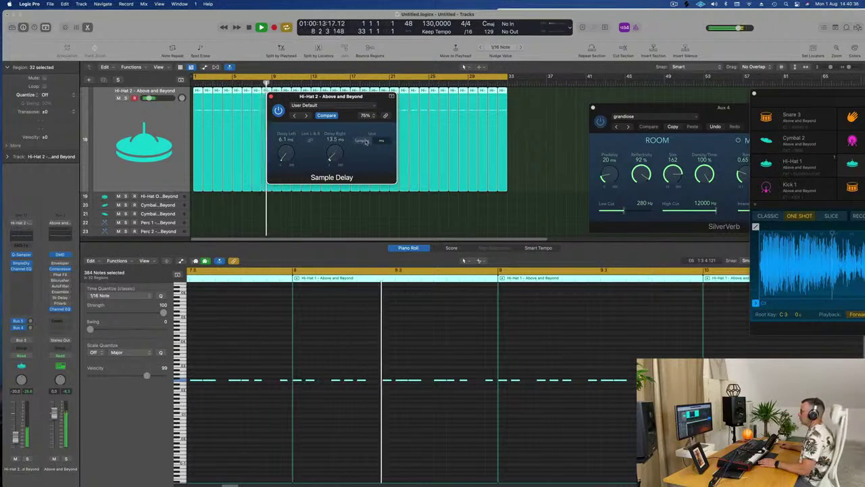
click(361, 141)
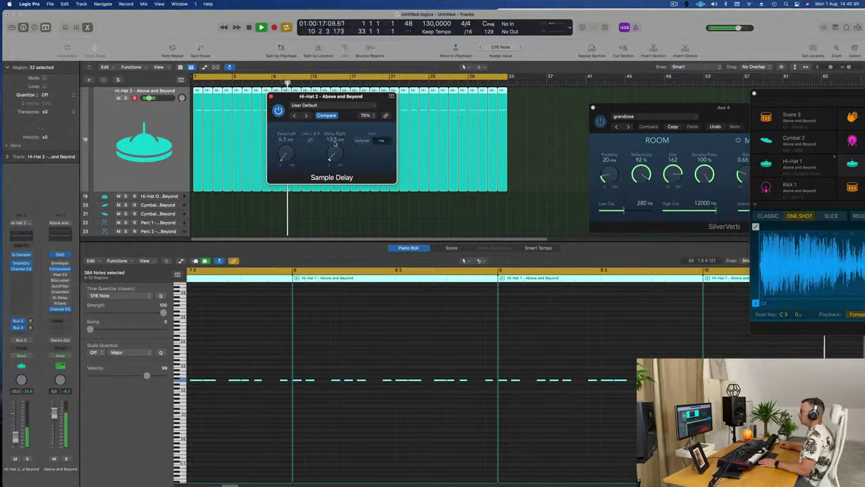
click(310, 140)
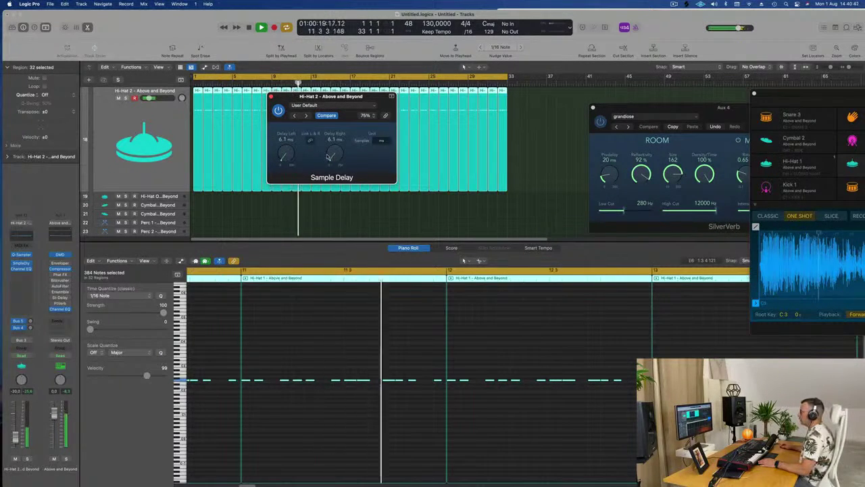
drag(329, 157, 333, 156)
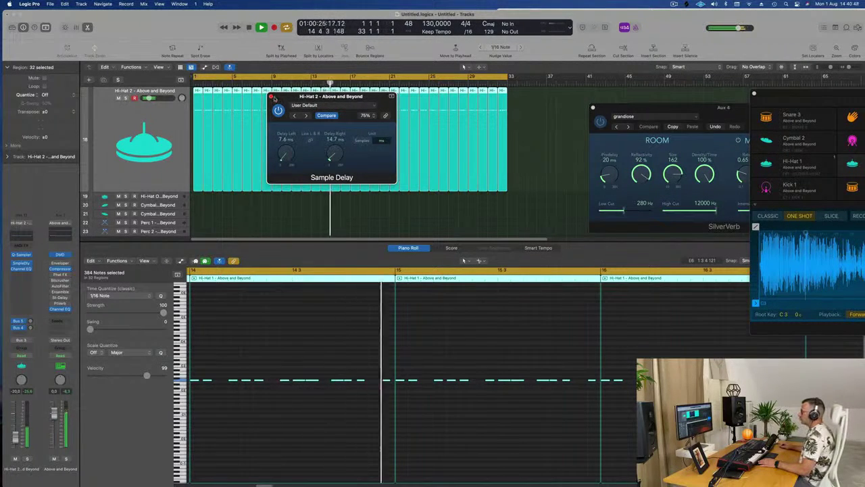
click(271, 96)
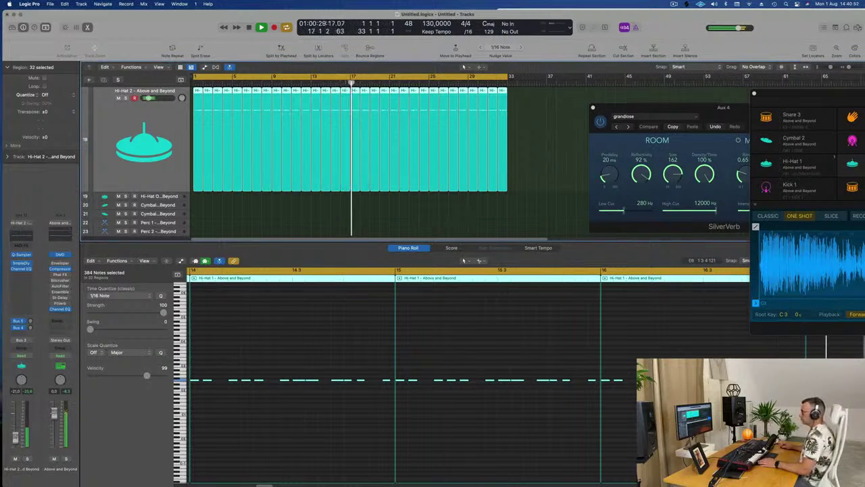
Adjust Hi-Hat 2's Bus 4 send to the ping-pong delay and raise its Quick Sampler coarse pitch by about an octave
click(30, 327)
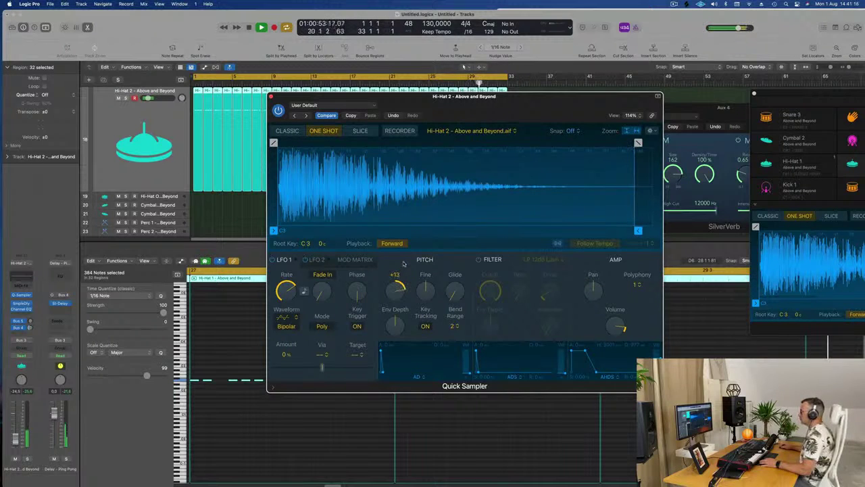
drag(403, 264, 405, 276)
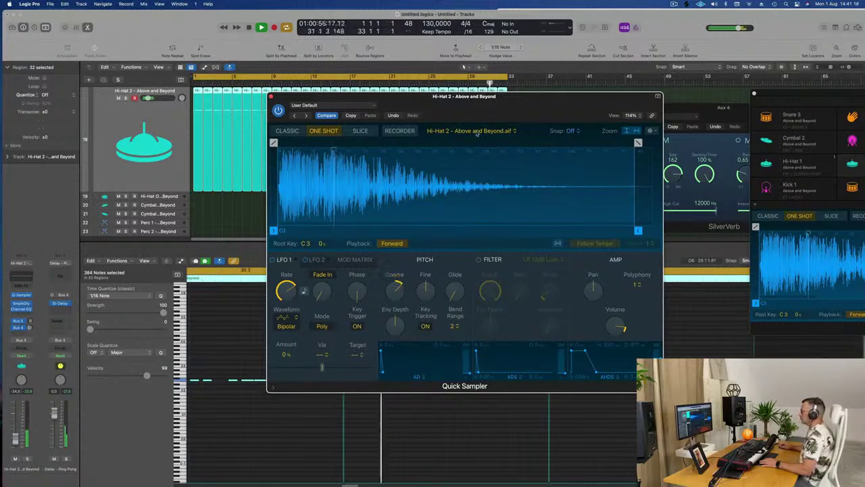
drag(527, 98, 526, 99)
click(270, 97)
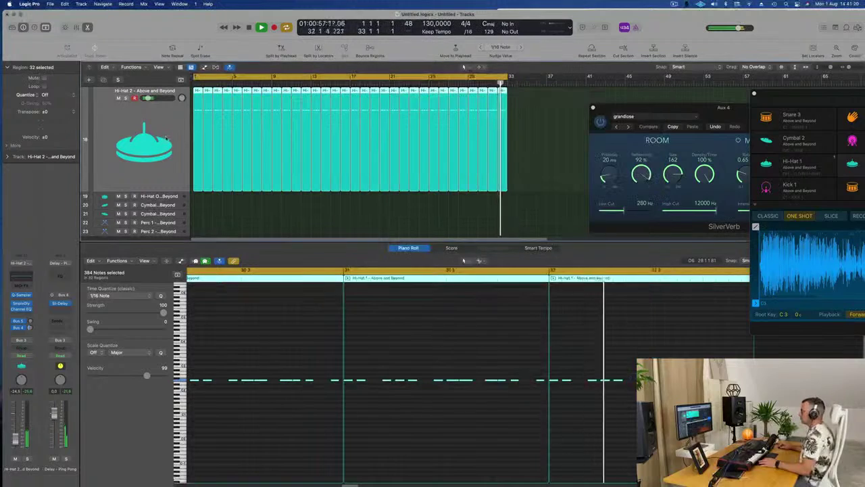
Copy all Kick 1 regions in bars 1 to 33 onto the Kick 2 track
scroll(253, 200, up, 5)
scroll(253, 200, up, 5)
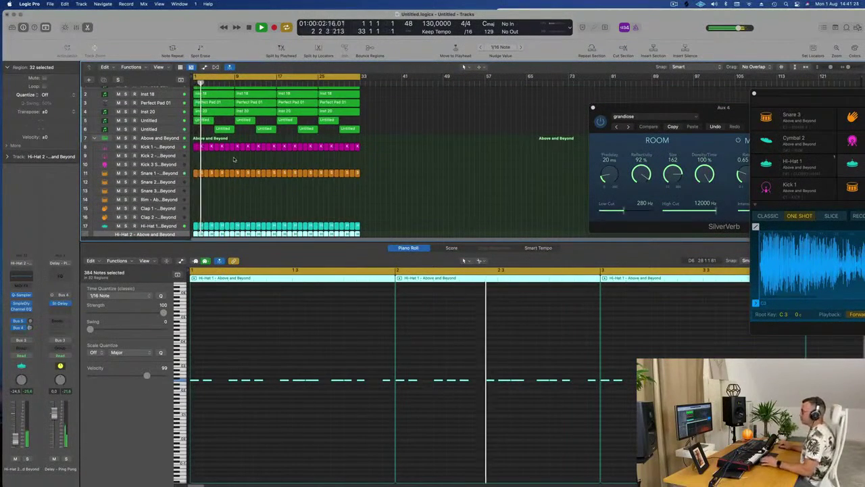
scroll(303, 170, up, 2)
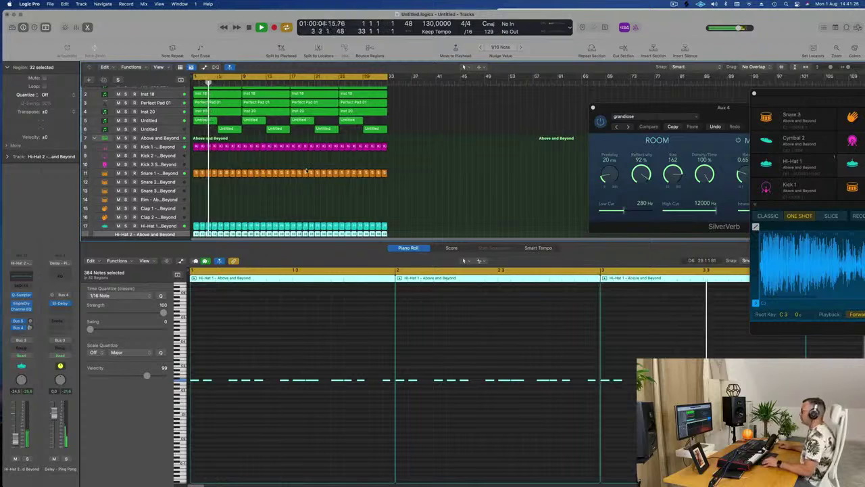
scroll(306, 171, up, 1)
scroll(321, 172, up, 3)
scroll(343, 172, down, 2)
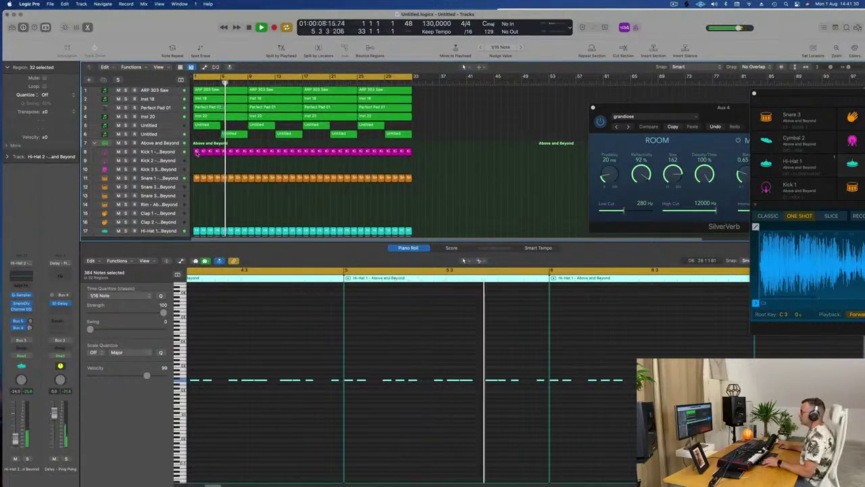
drag(419, 156, 197, 161)
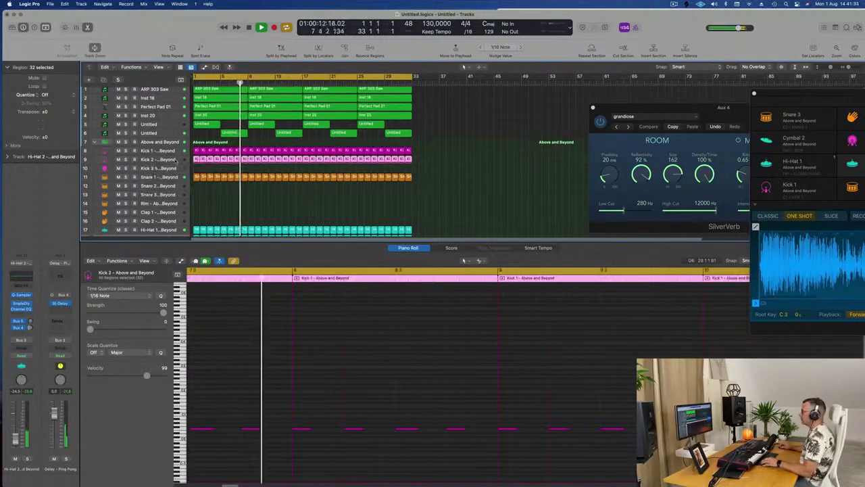
Select the Kick 2 track, transpose all its notes up an octave, and audition it from the start
key(ctrl+z)
click(169, 160)
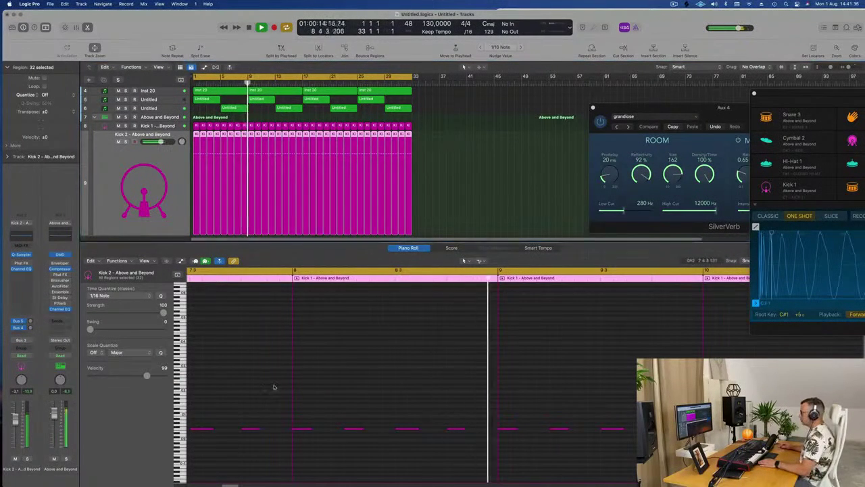
key(Return)
key(super+a)
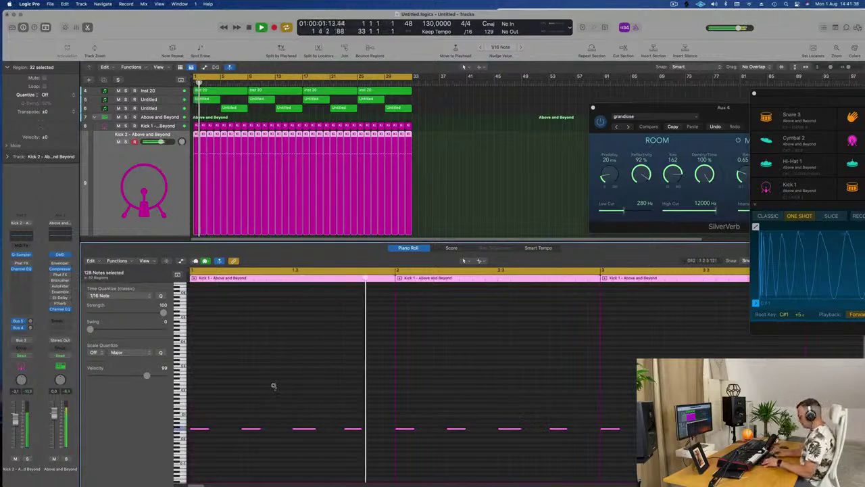
key(alt+shift+Up)
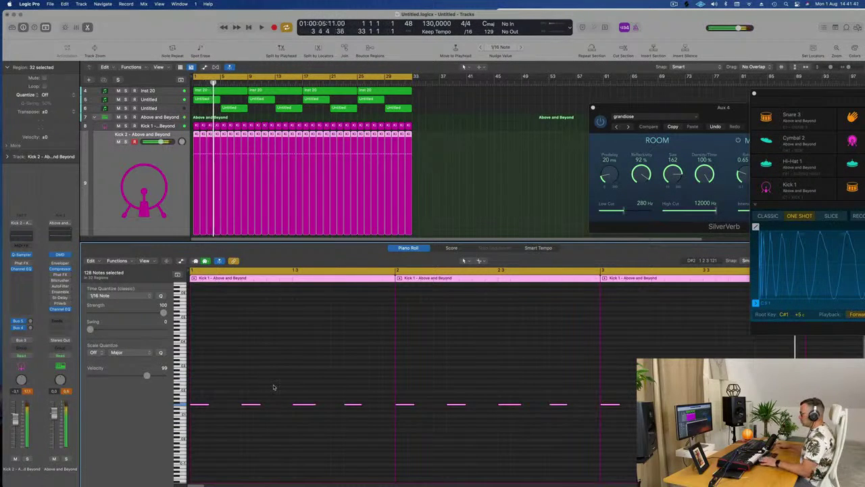
key(space)
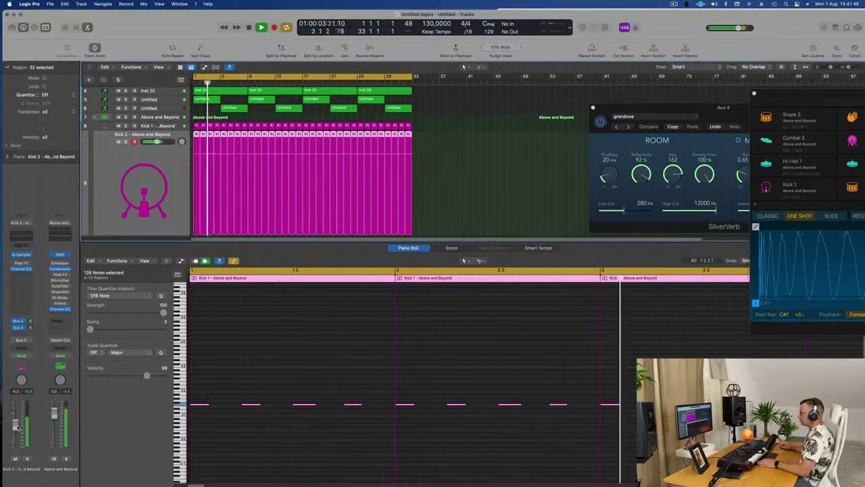
Copy the first Snare 1 region onto the Clap 1 track at bar 1, select its two notes and audition it
scroll(303, 159, down, 6)
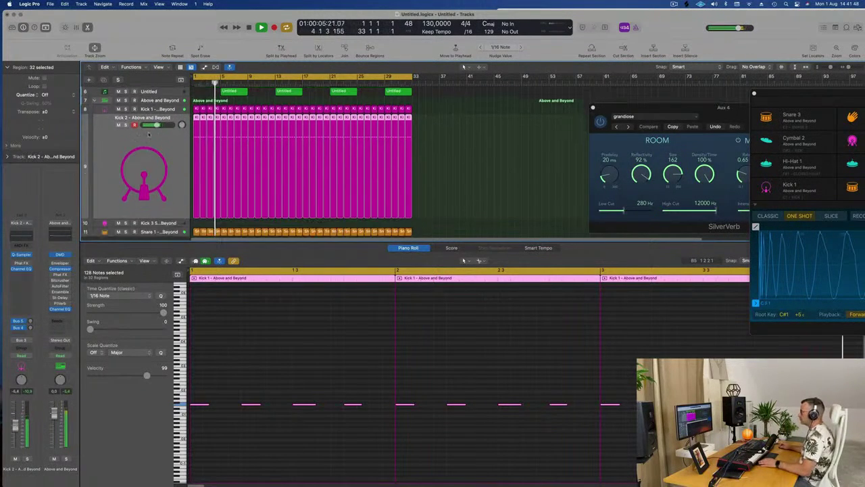
scroll(303, 159, down, 2)
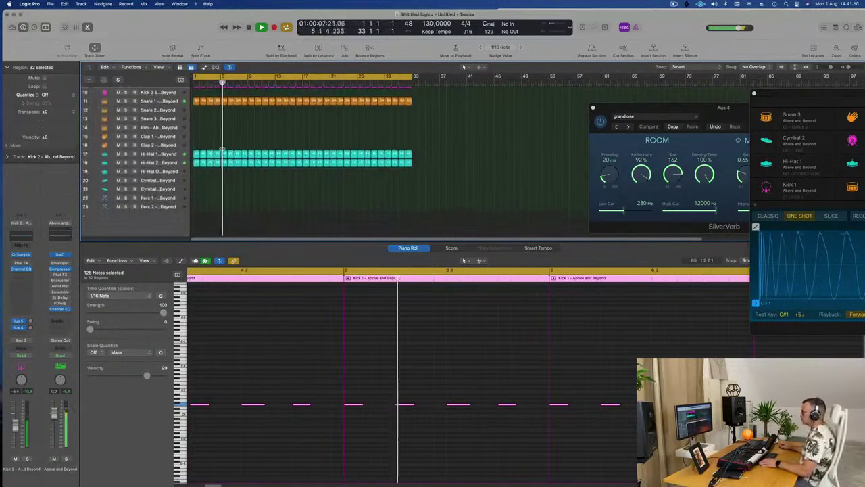
click(197, 108)
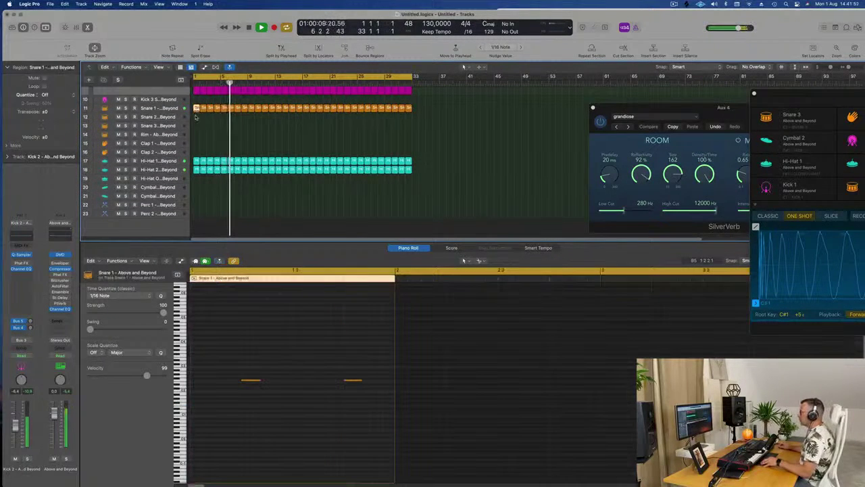
drag(196, 109, 195, 142)
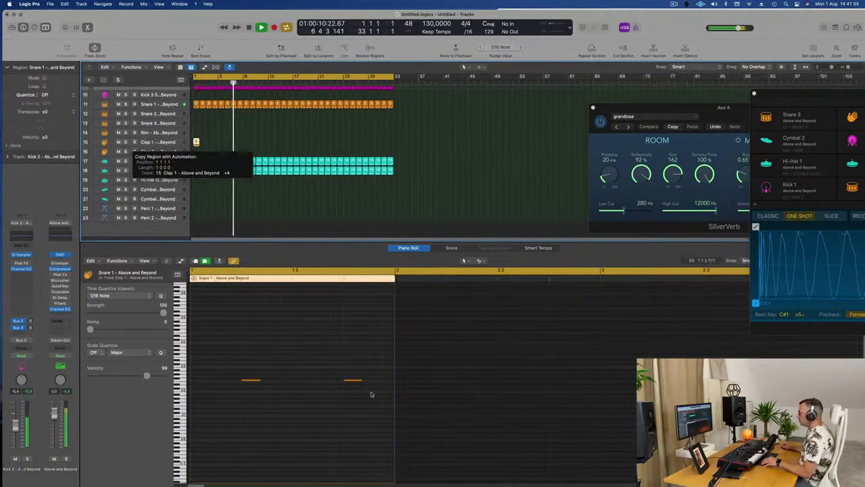
drag(235, 346, 386, 409)
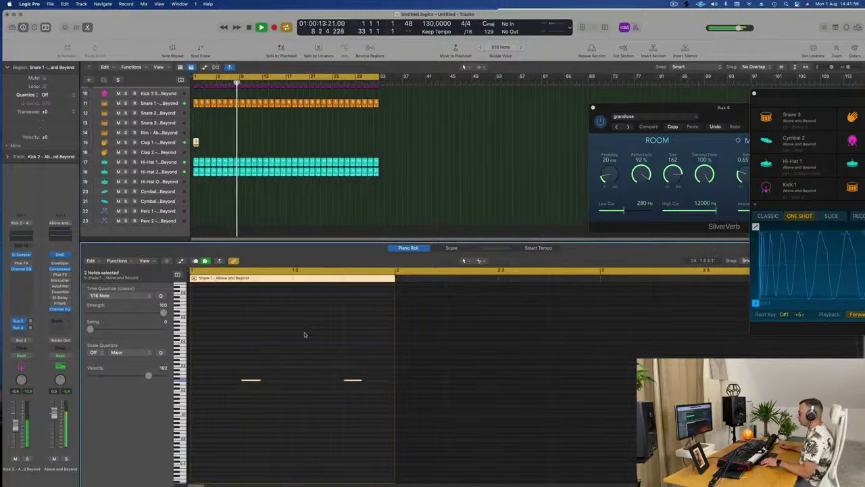
key(space)
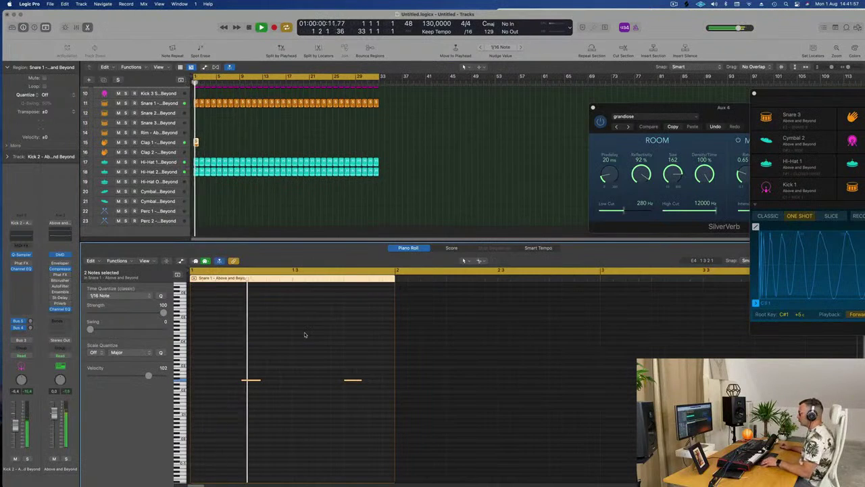
Repeat the Clap 1 region until it fills bars 1 to 33, delete the copies past bar 33 and play from the start
click(197, 142)
key(super+r)
key(super+r)
key(super+r)
drag(256, 143, 185, 148)
key(super+r)
key(super+r)
key(super+r)
key(super+r)
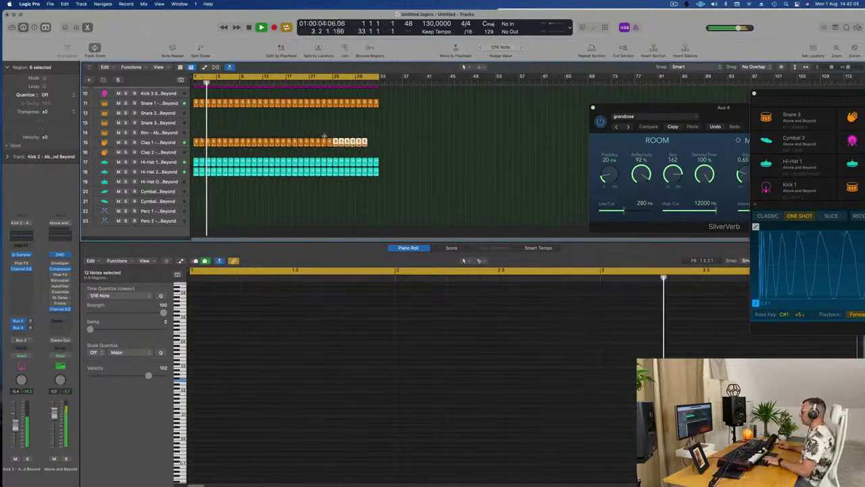
key(super+r)
drag(434, 141, 383, 160)
key(Delete)
key(space)
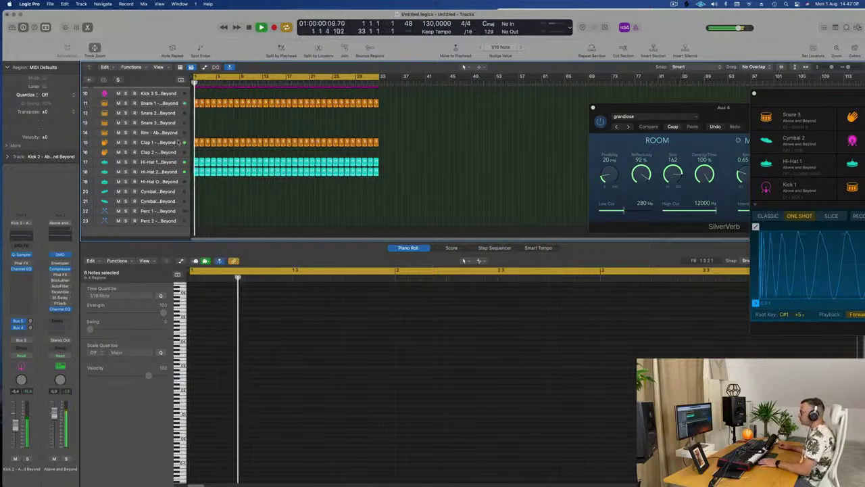
Select the Clap 1 track and adjust its Bus 4 send to the ping-pong delay during playback
click(165, 143)
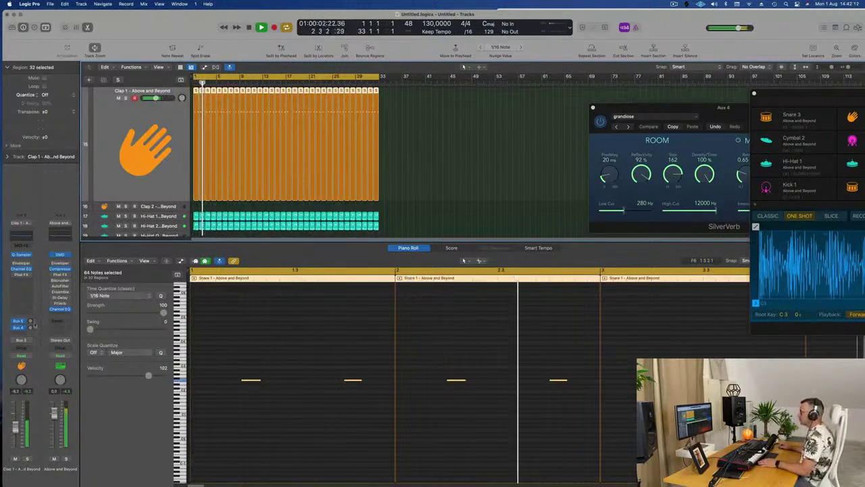
drag(30, 327, 27, 331)
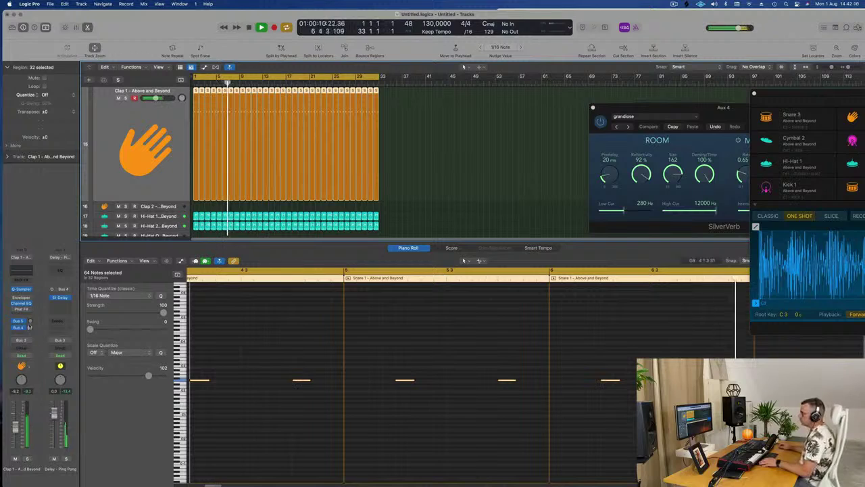
key(x)
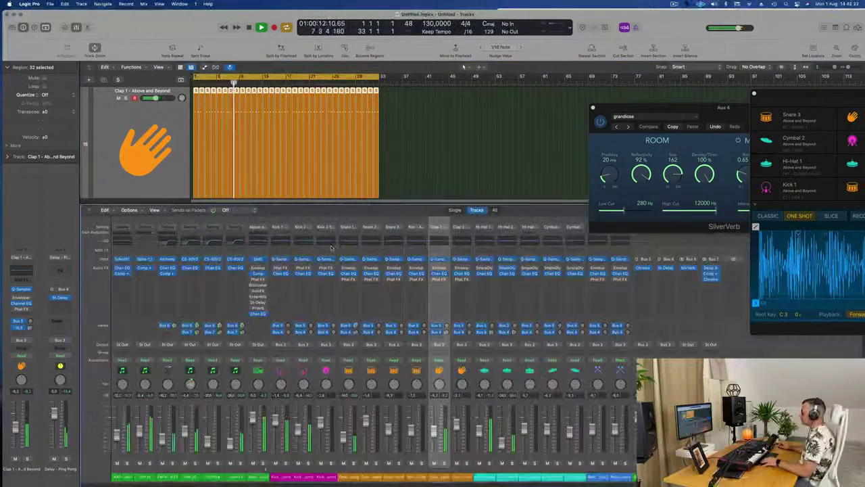
key(x)
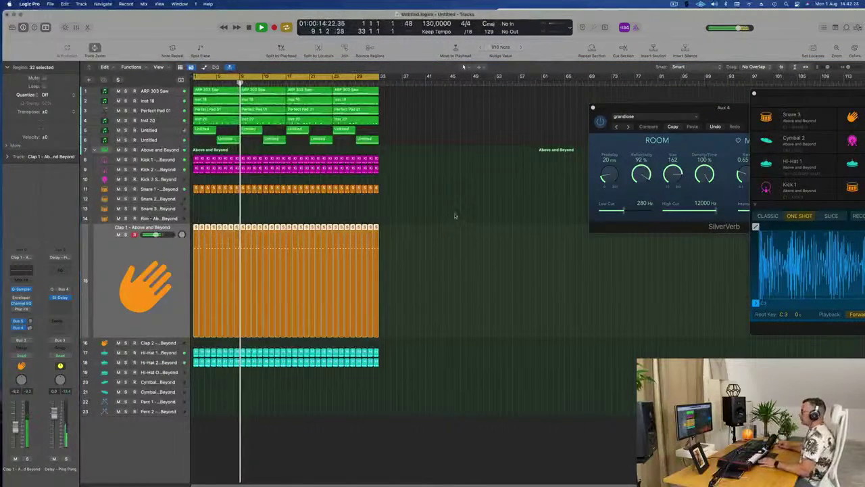
Copy the first Hi-Hat 1 region to Cymbal 1, try it on Cymbal 2, and move it to the Perc 1 track
click(457, 212)
key(super+Right)
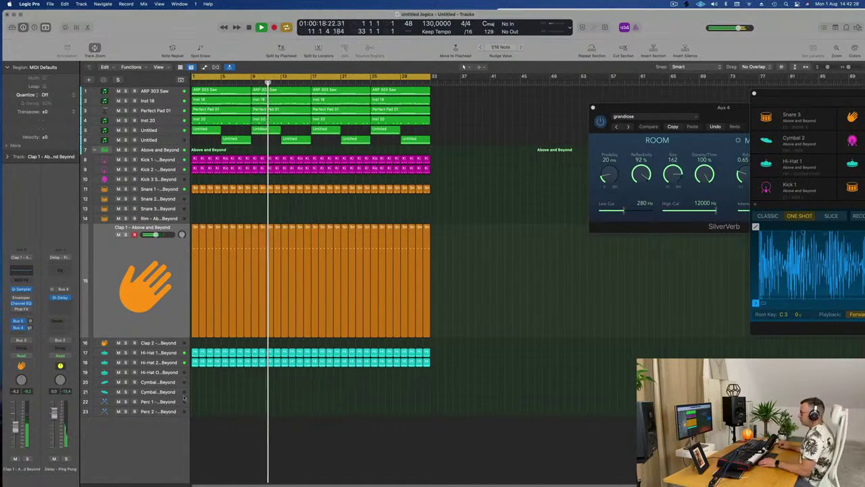
click(195, 353)
drag(195, 355, 197, 383)
key(Return)
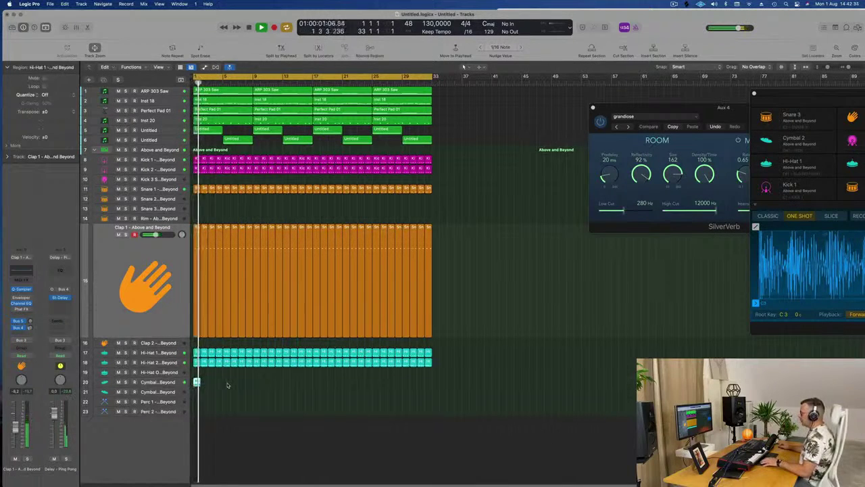
drag(197, 382, 197, 391)
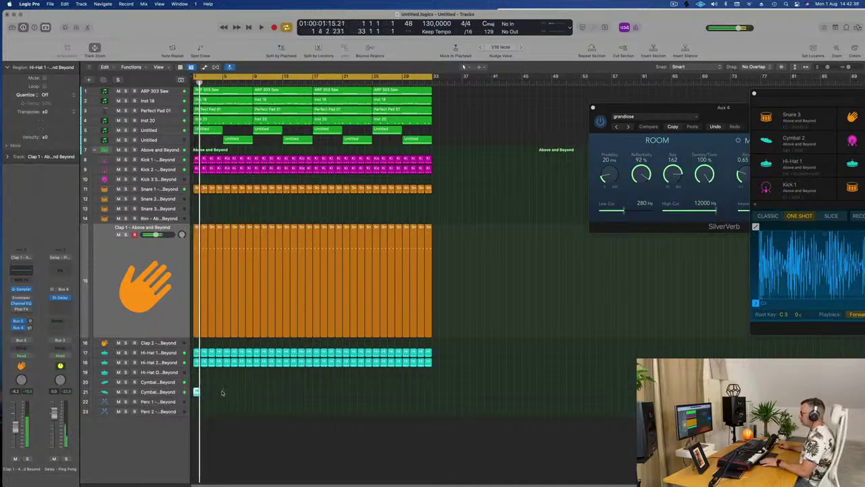
key(space)
drag(197, 390, 196, 401)
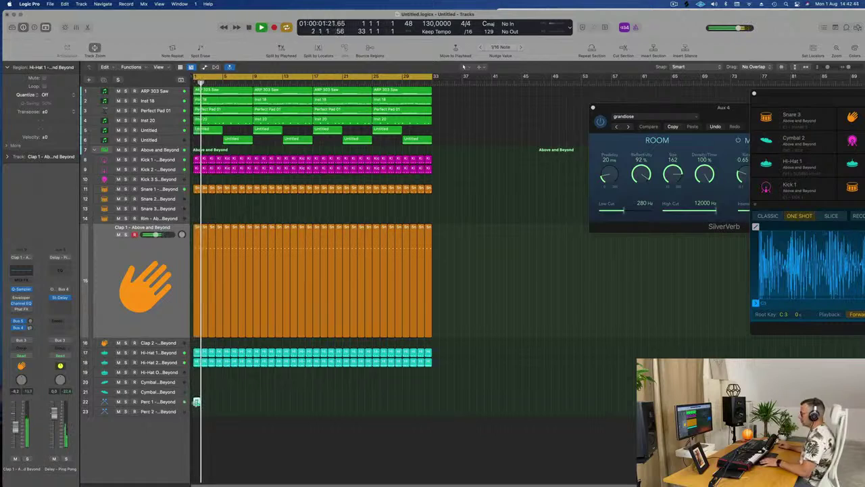
Transpose all four notes of the Perc 1 region down two octaves and audition the result
double_click(197, 402)
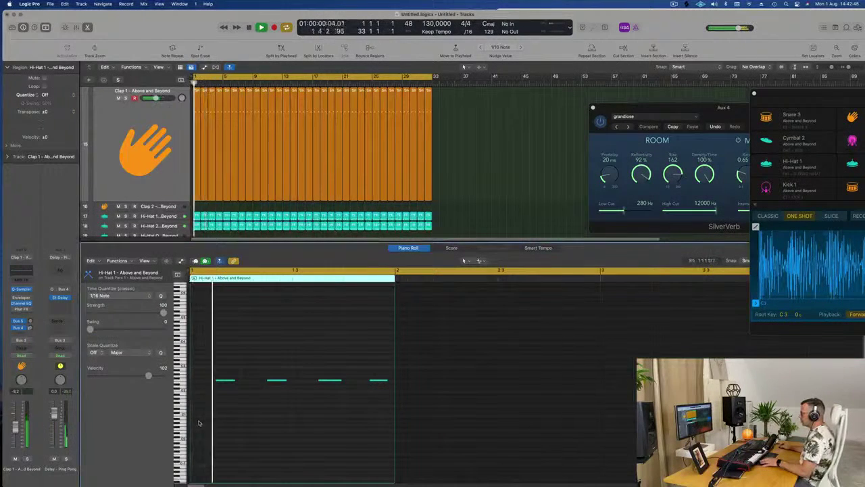
scroll(208, 421, up, 2)
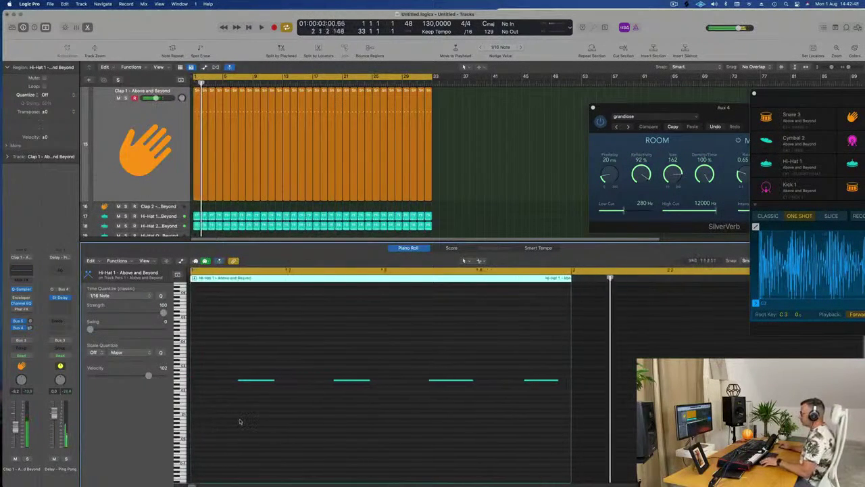
key(super+a)
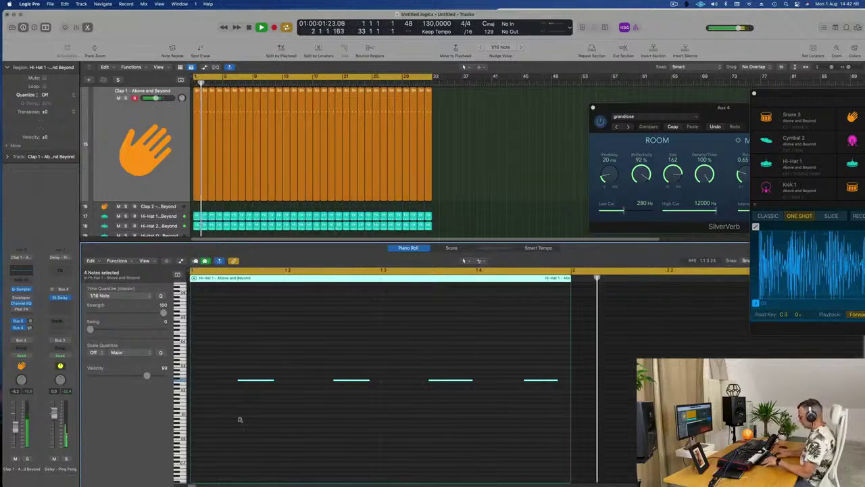
key(alt+shift+Up)
key(space)
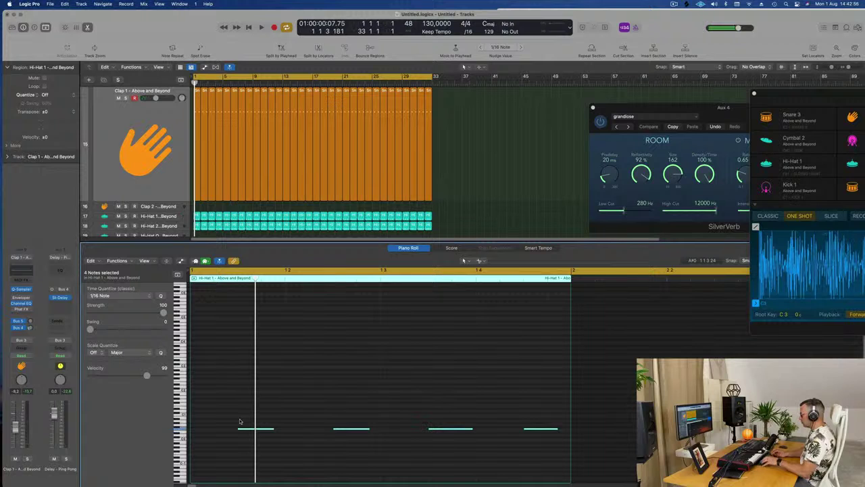
key(space)
Move the third note of the Perc 1 region later by a 1/16 note
click(473, 212)
scroll(475, 219, down, 5)
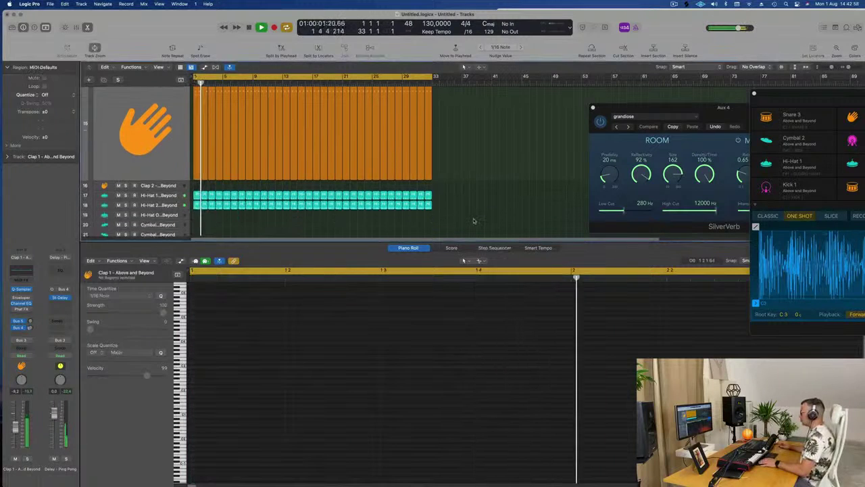
click(198, 188)
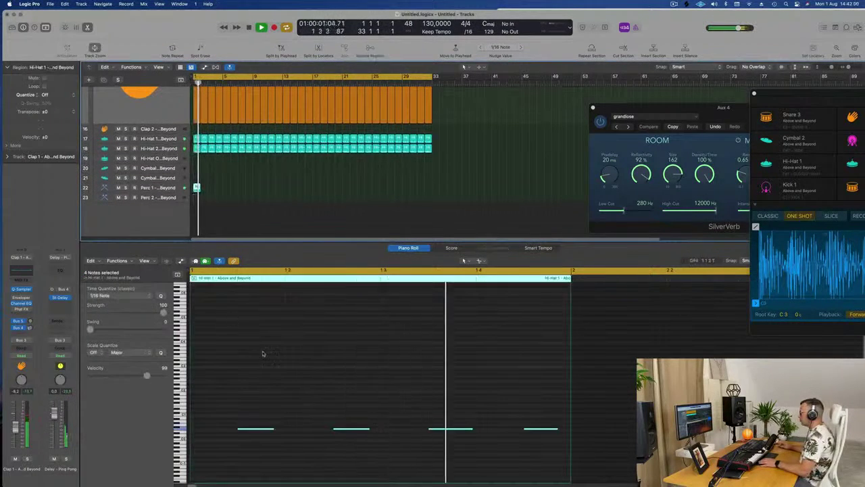
key(alt+Right)
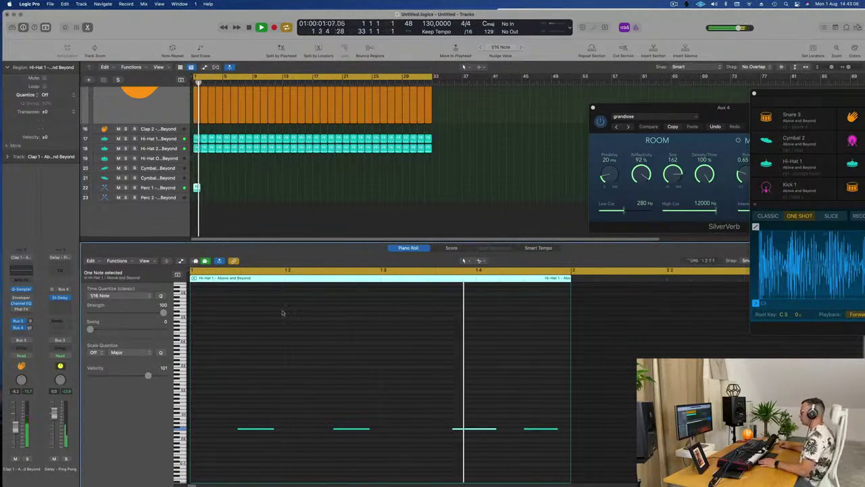
Repeat the Perc 1 region until it fills bars 1 to 33 and delete the copies past bar 33
drag(233, 194, 195, 194)
key(super+r)
key(super+r)
key(super+r)
key(super+r)
key(super+r)
key(super+r)
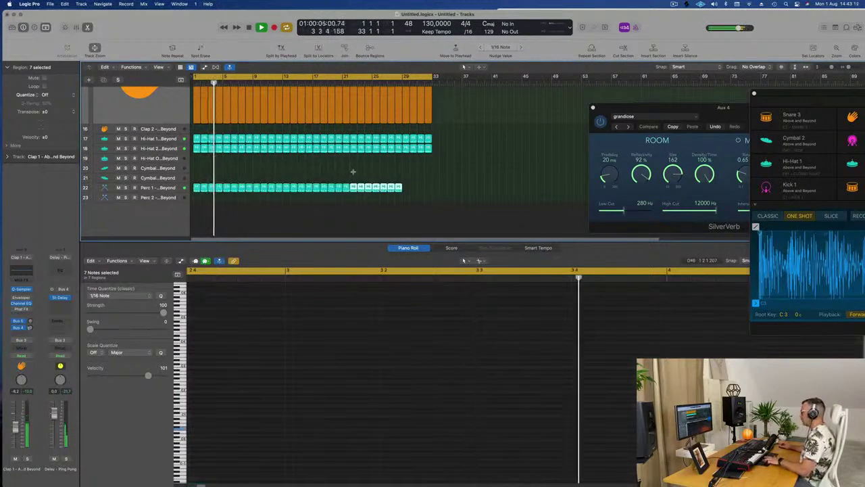
key(super+r)
drag(485, 166, 434, 200)
key(Delete)
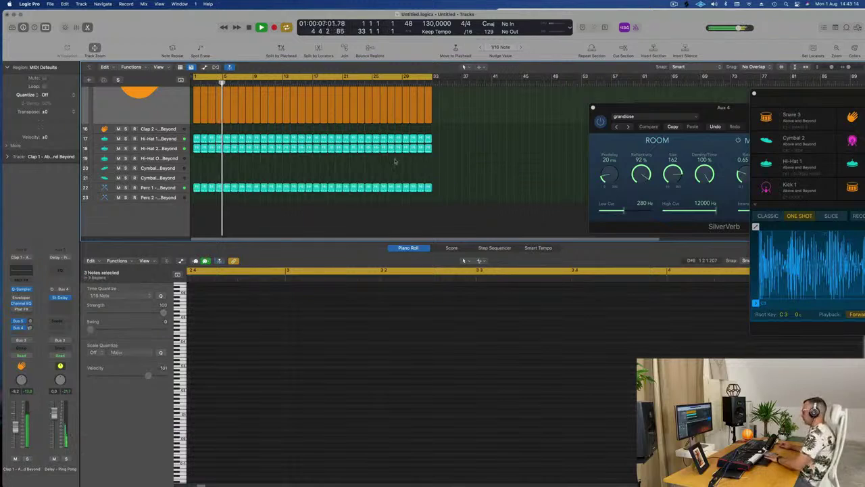
Select the Perc 1 track, set its volume to about -16 dB and return to the full track overview
click(164, 189)
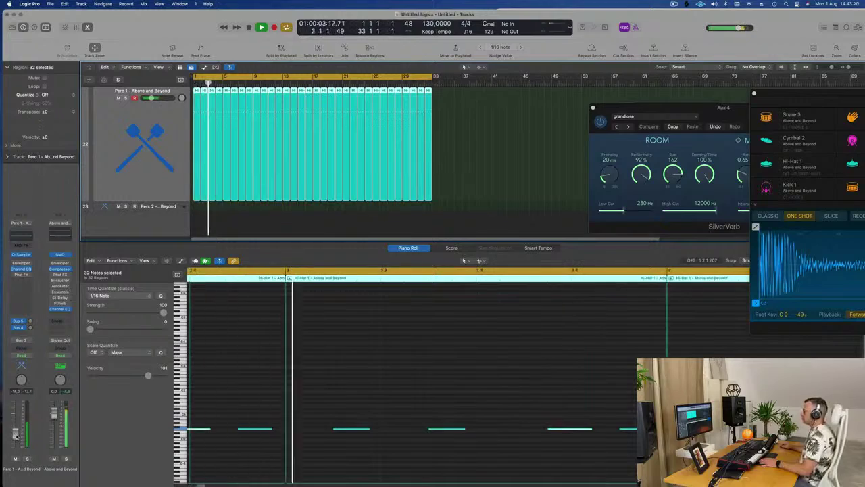
scroll(297, 222, up, 3)
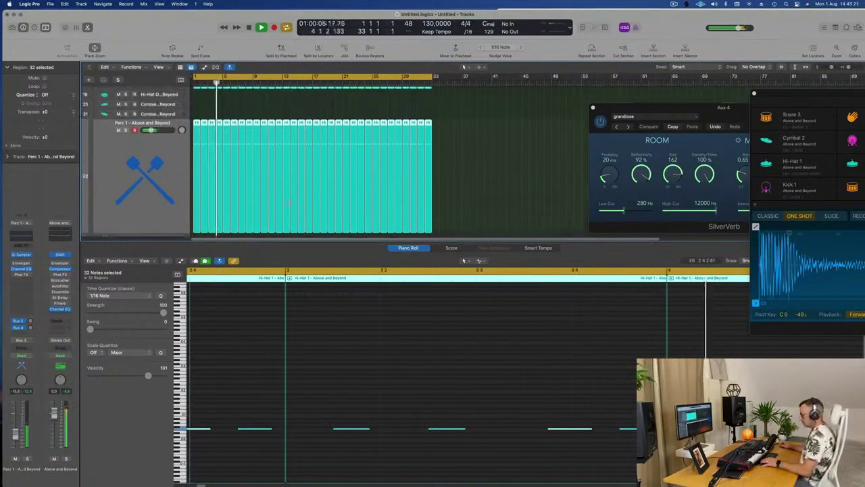
key(x)
key(x)
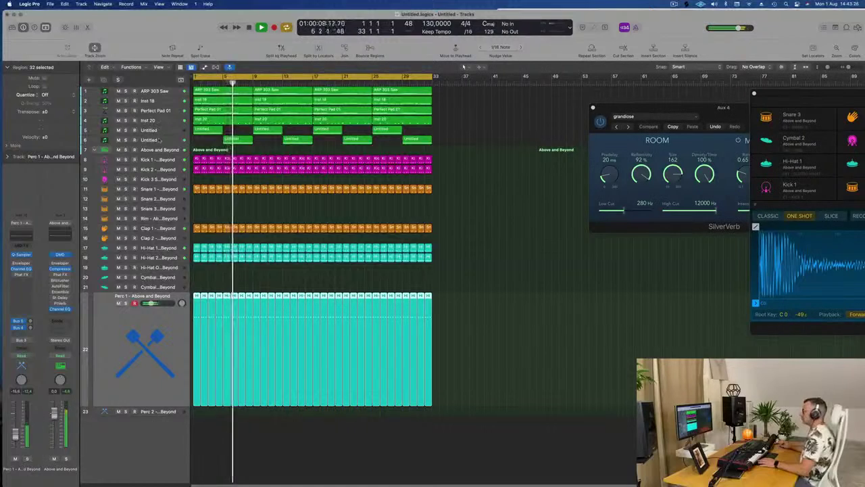
Select the two Untitled CS-80V2 tracks in turn and listen to them in the mix
click(92, 141)
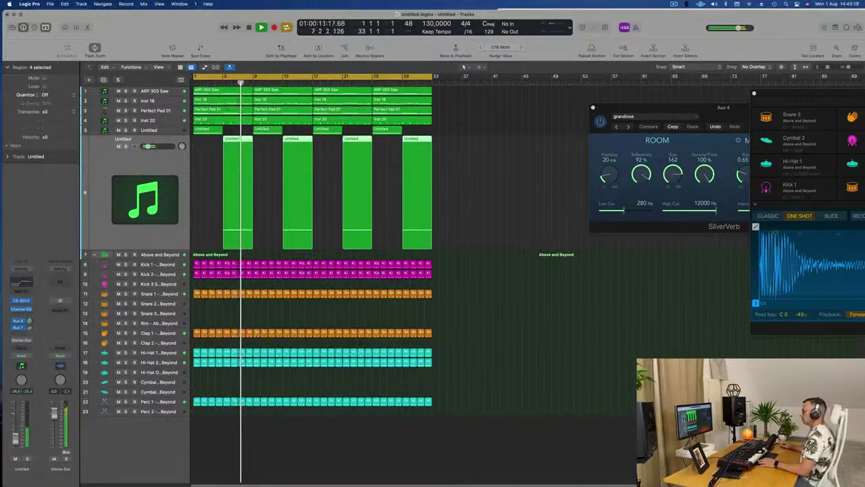
click(454, 336)
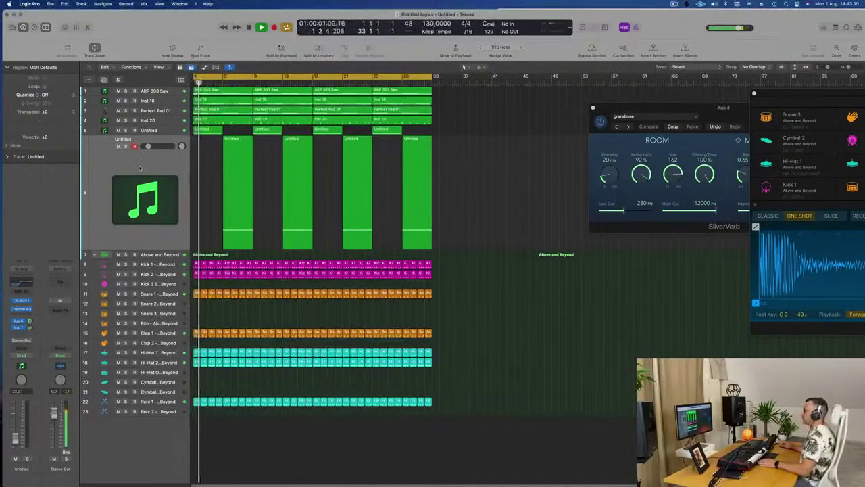
click(140, 167)
click(160, 133)
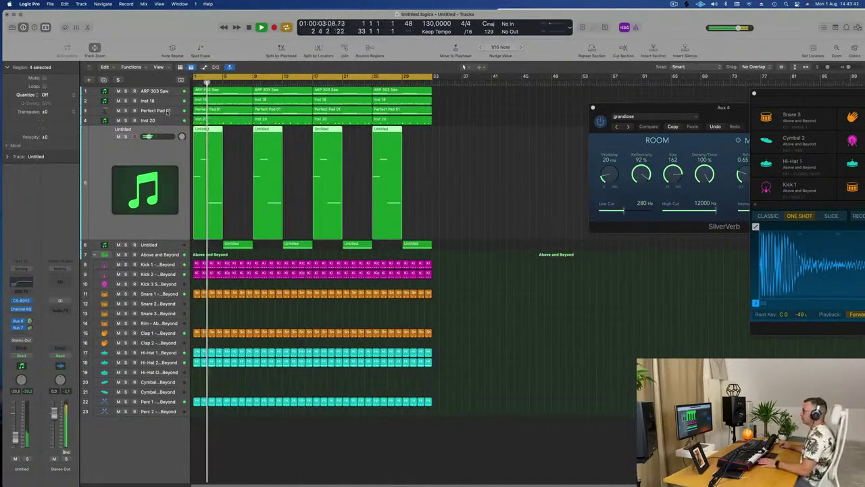
Duplicate the ARP 303 Saw track and add sends to Bus 6 and Bus 7 on the empty copy
click(163, 92)
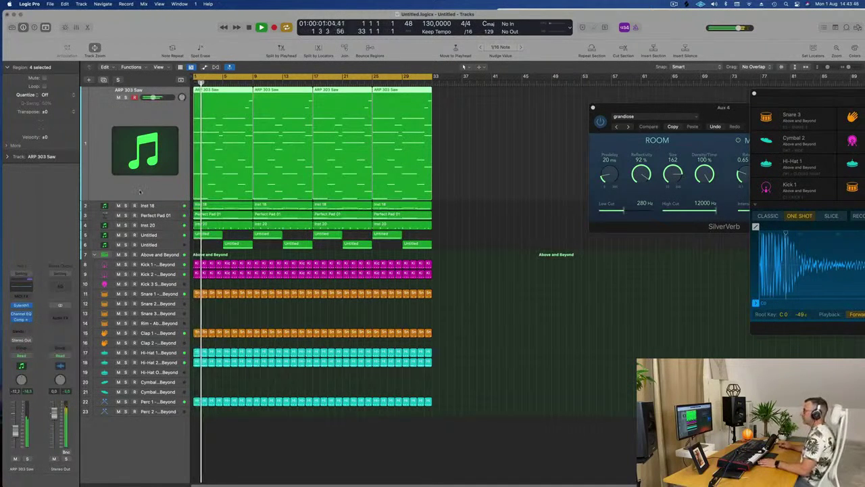
key(super+d)
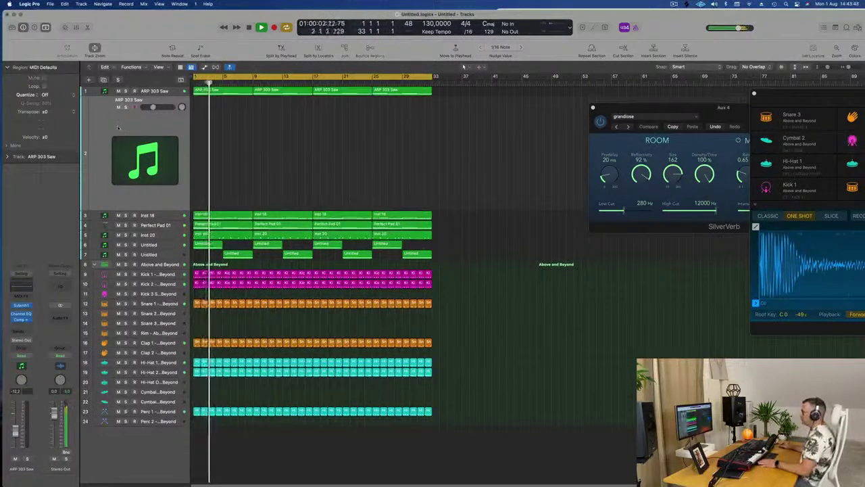
click(19, 332)
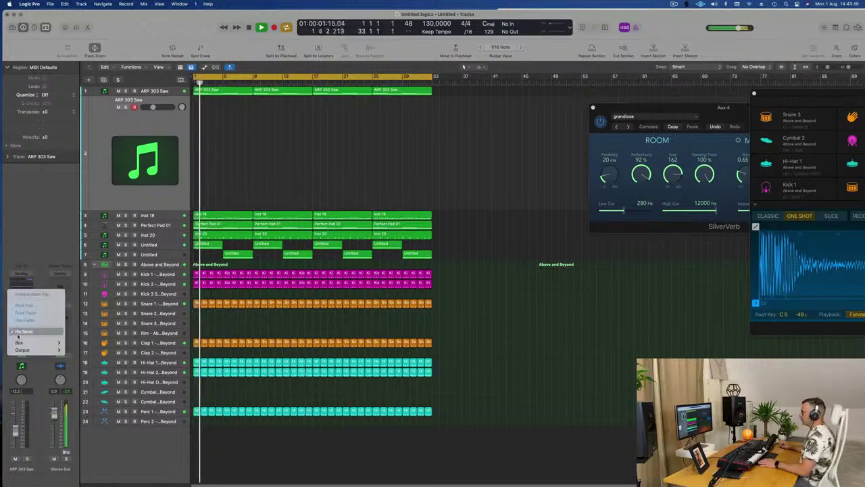
mouse_move(22, 343)
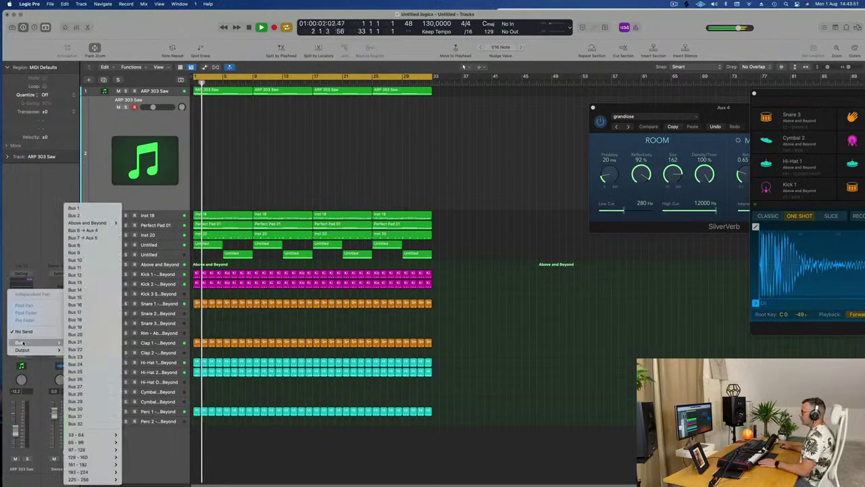
click(93, 232)
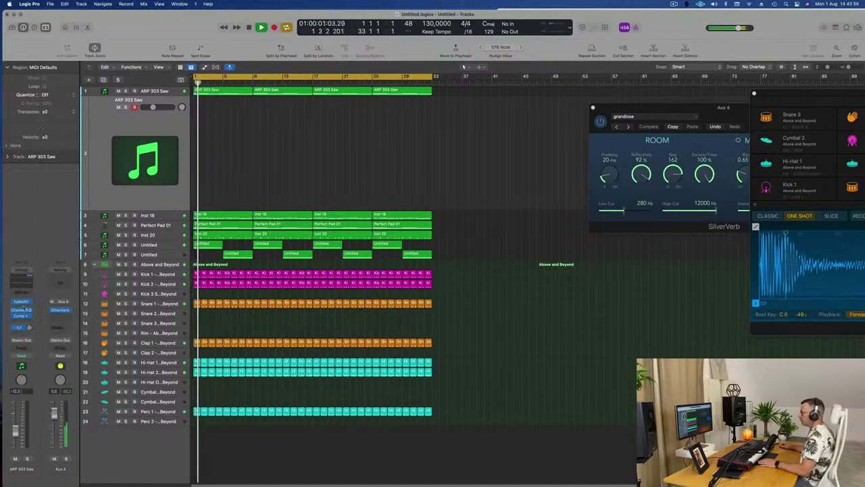
click(19, 329)
mouse_move(23, 344)
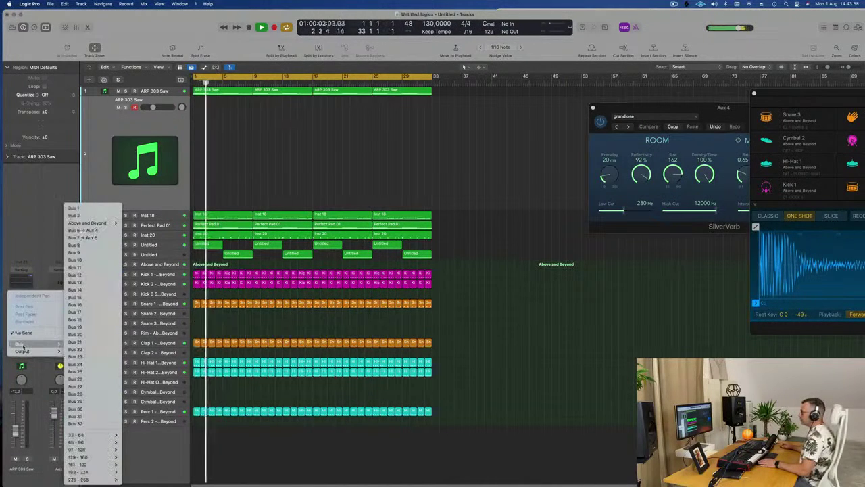
click(94, 239)
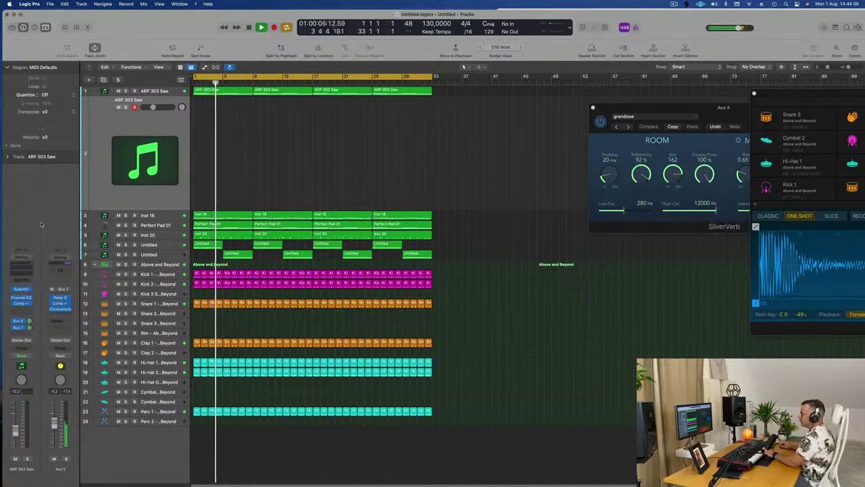
Load the preset 247: PAD - Anjuna Pad in the duplicate track's Sylenth1 and move the plug-in window clear of the track list
click(173, 181)
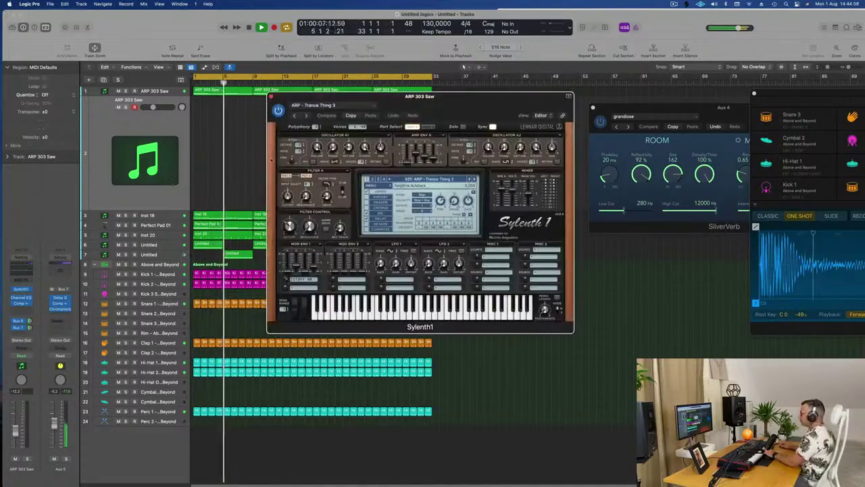
drag(453, 101, 398, 137)
click(351, 215)
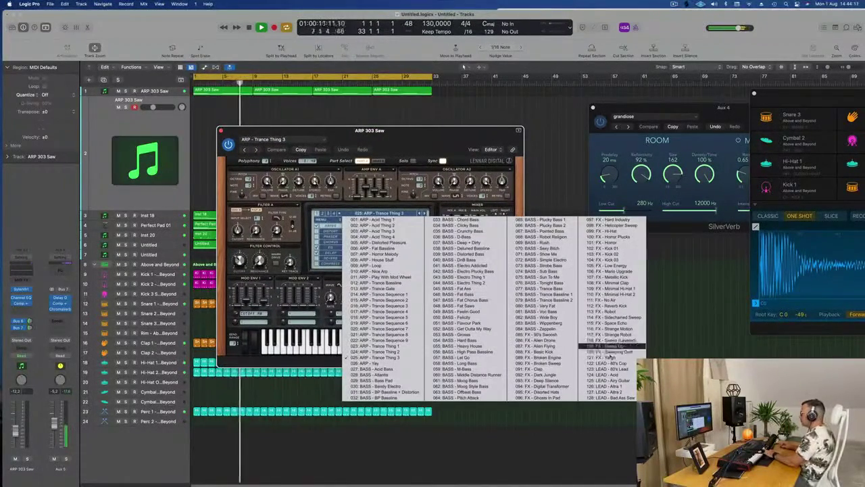
click(368, 364)
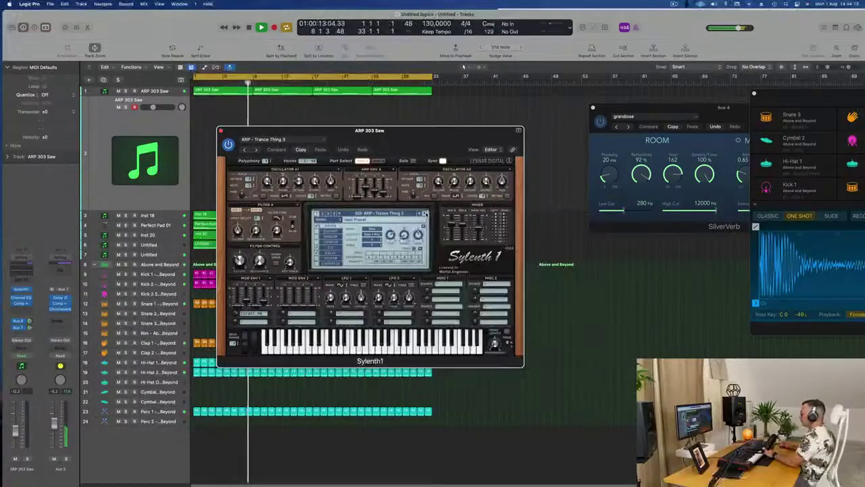
click(398, 214)
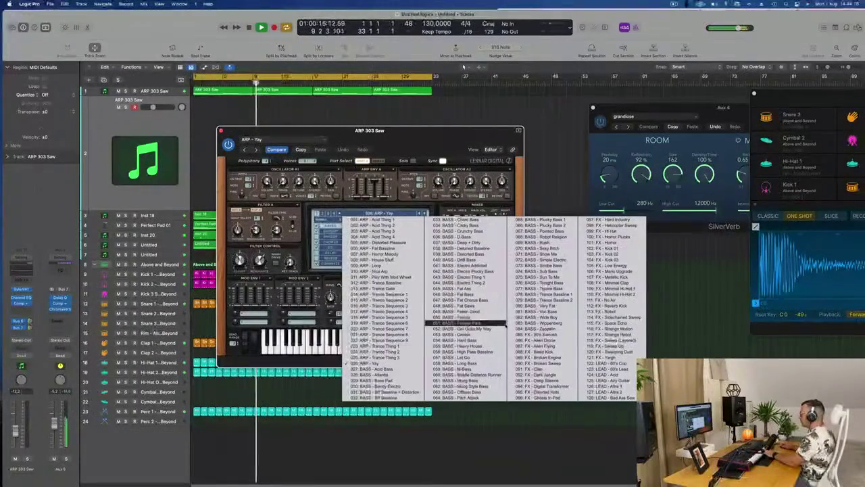
click(323, 213)
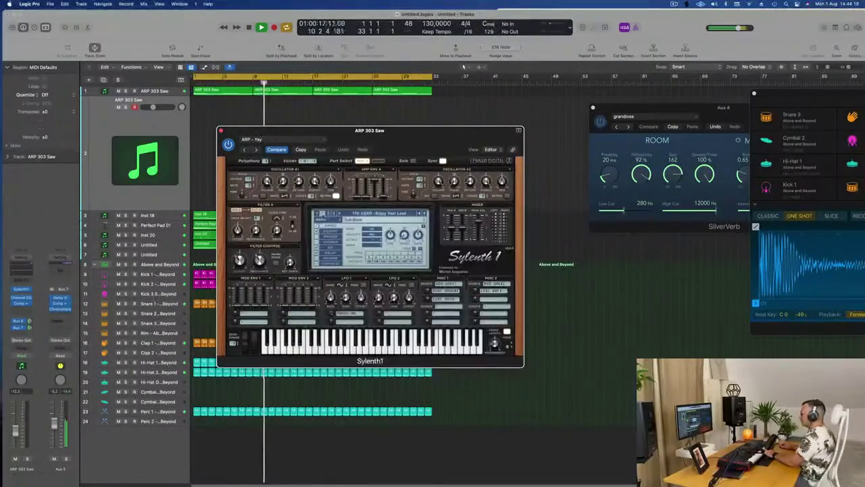
click(323, 213)
click(372, 213)
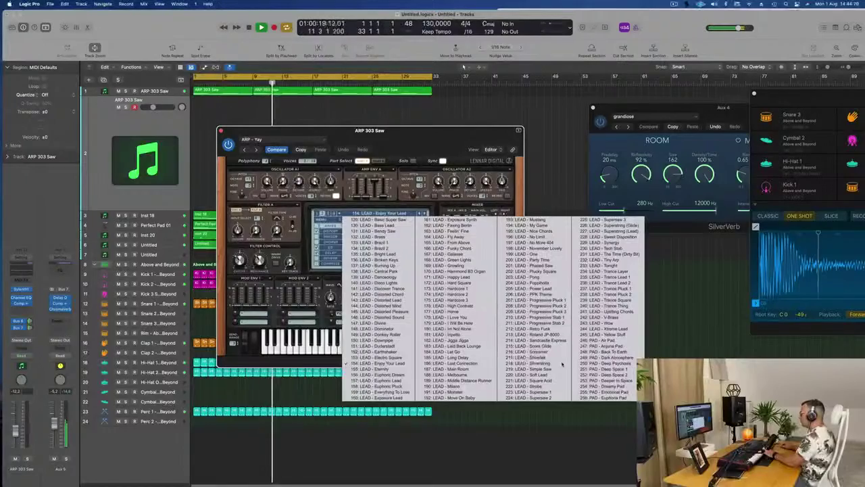
click(601, 345)
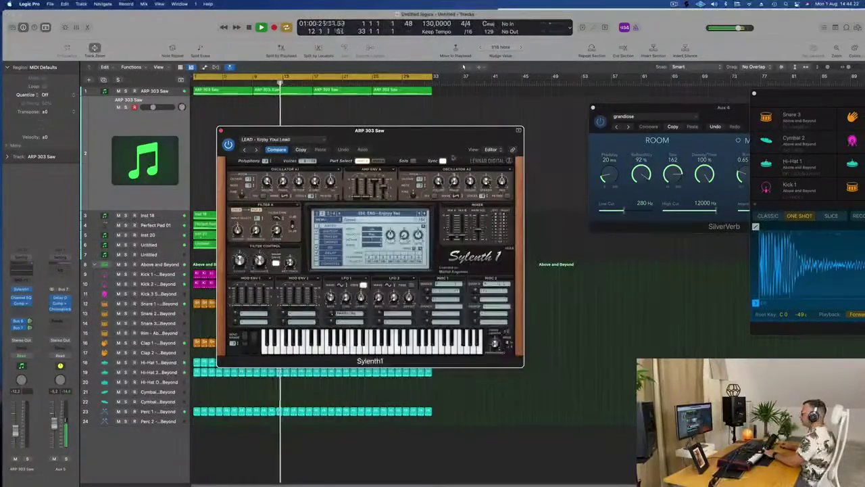
drag(434, 135, 642, 162)
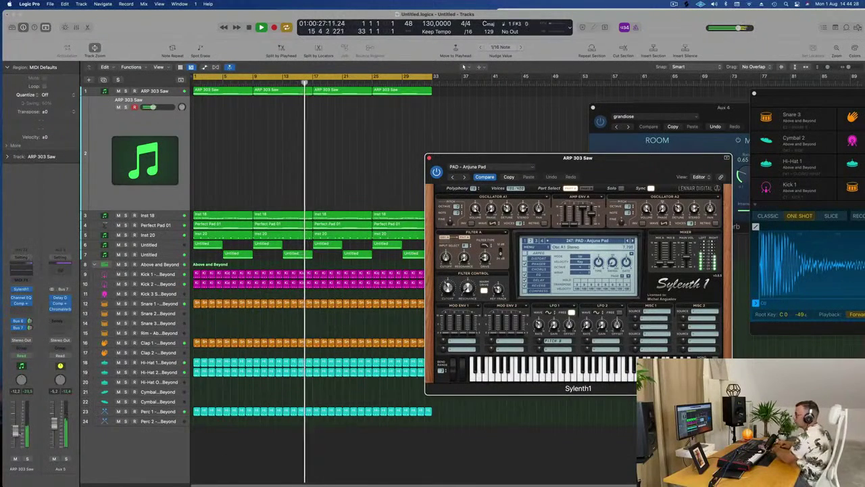
Balance the pad track's volume and Bus 7 send against the mix and raise the Sylenth1 filter cutoff
drag(16, 429, 15, 421)
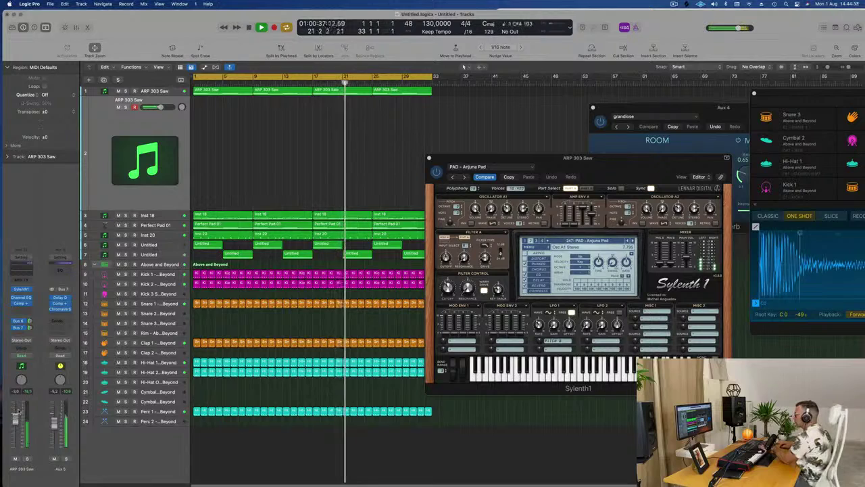
drag(448, 288, 449, 277)
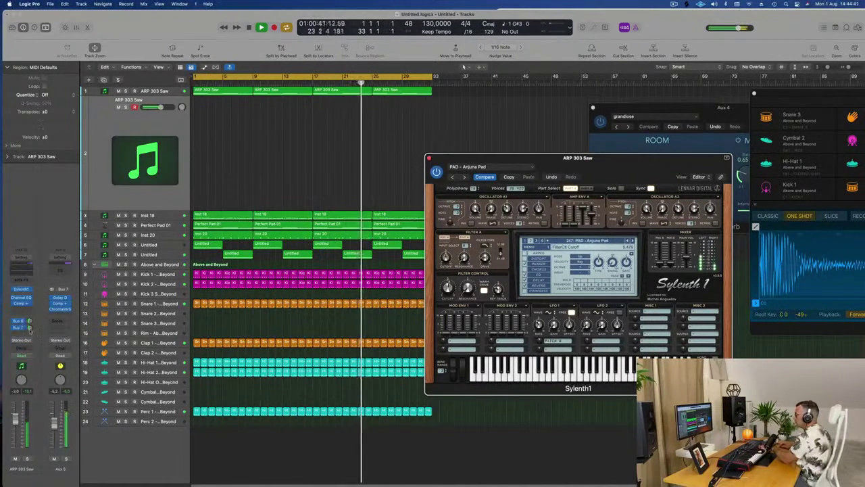
drag(29, 327, 29, 326)
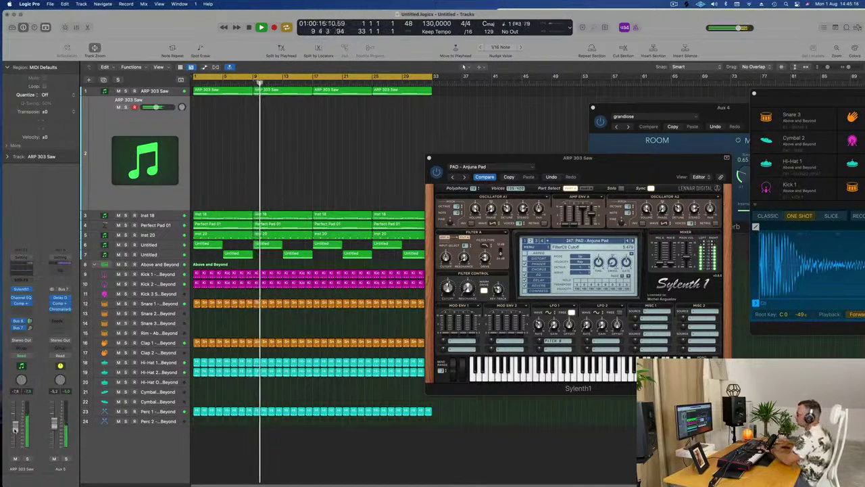
drag(448, 288, 453, 278)
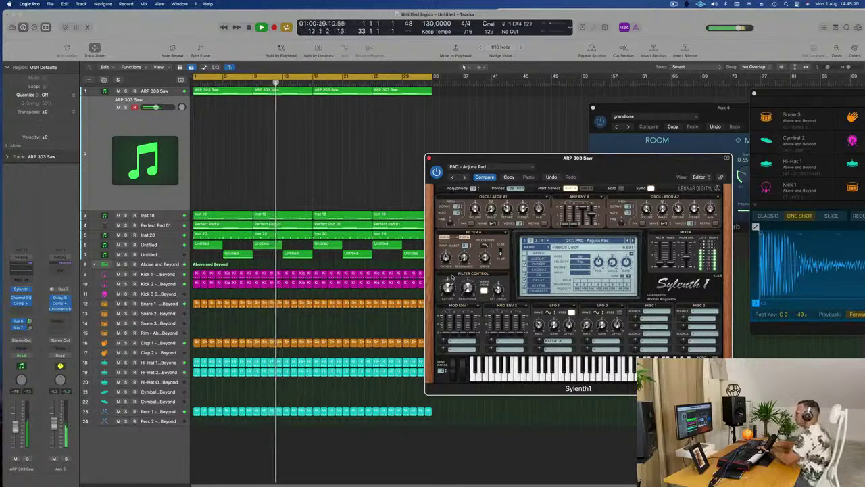
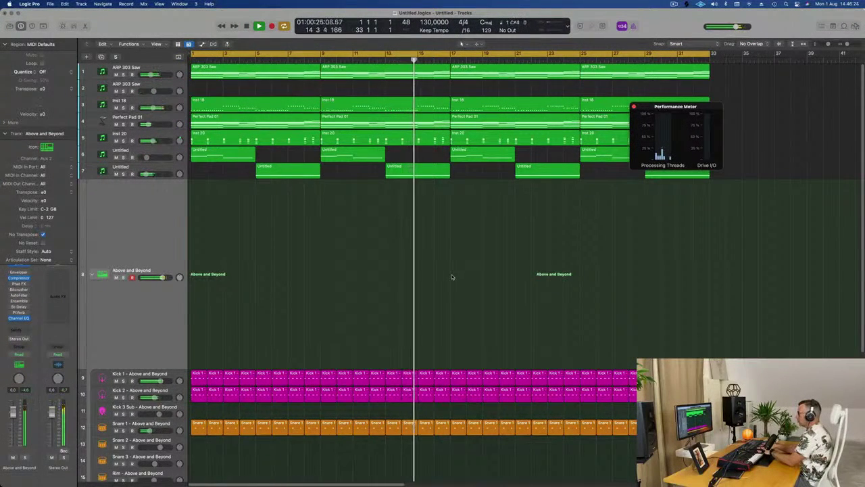
Open Sylenth1 on the second ARP 303 Saw track and load the preset 247: PAD - Anjuna Pad
key(super+z)
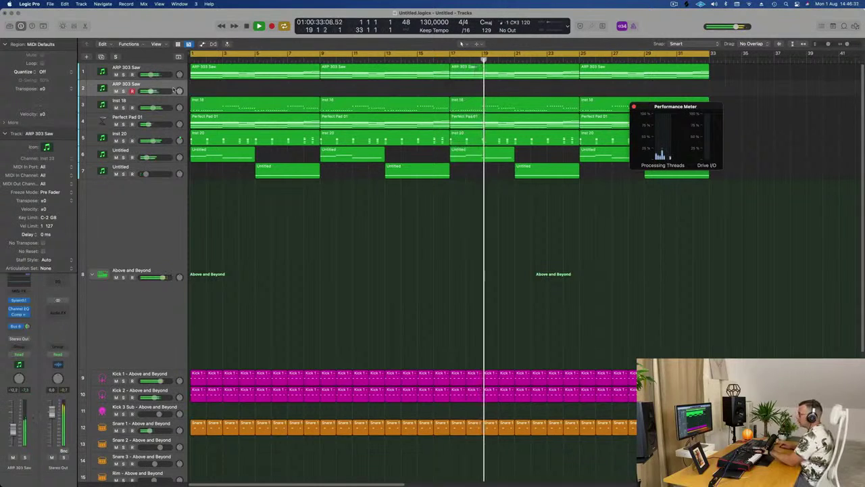
click(18, 300)
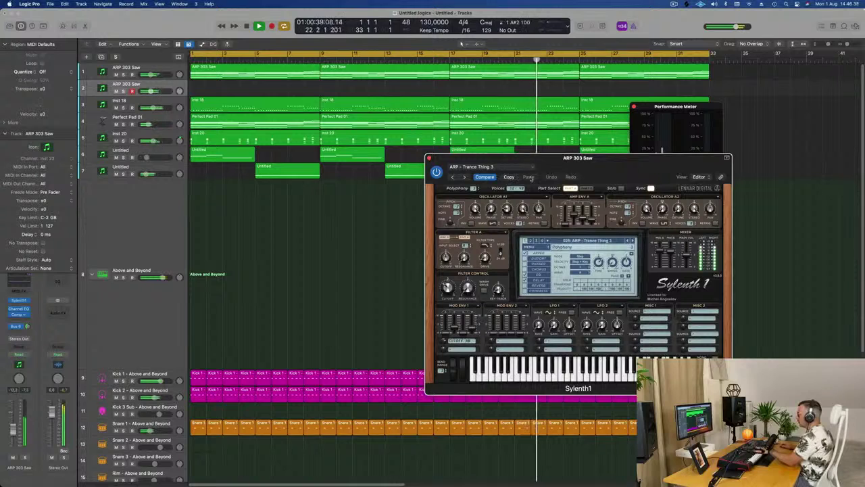
click(590, 241)
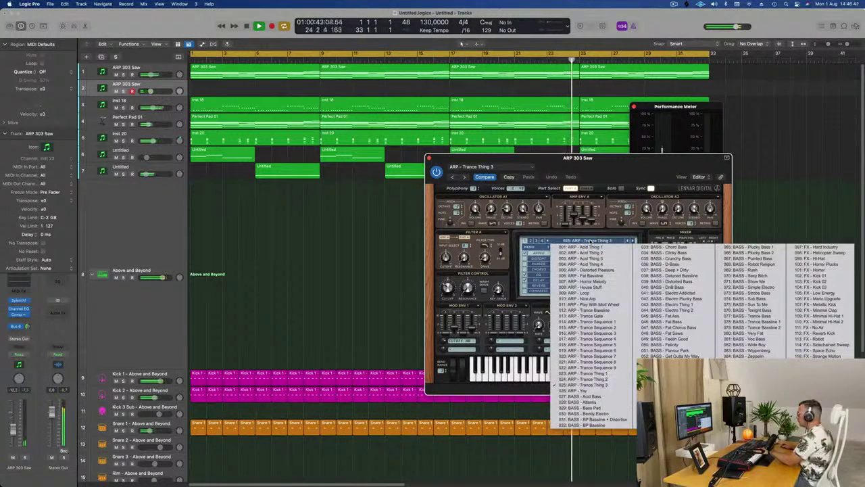
click(531, 241)
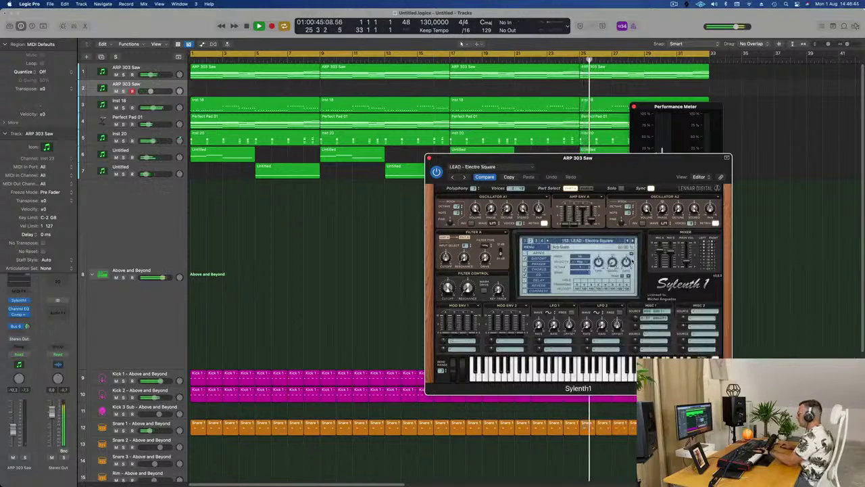
click(611, 242)
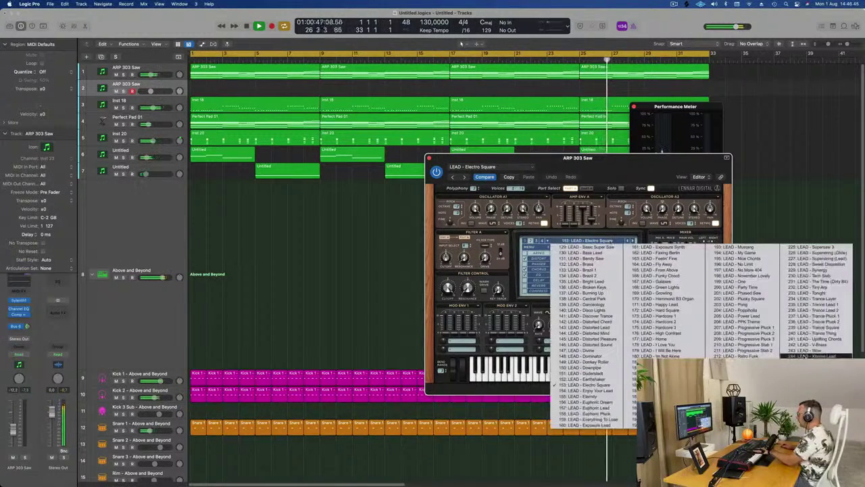
click(811, 374)
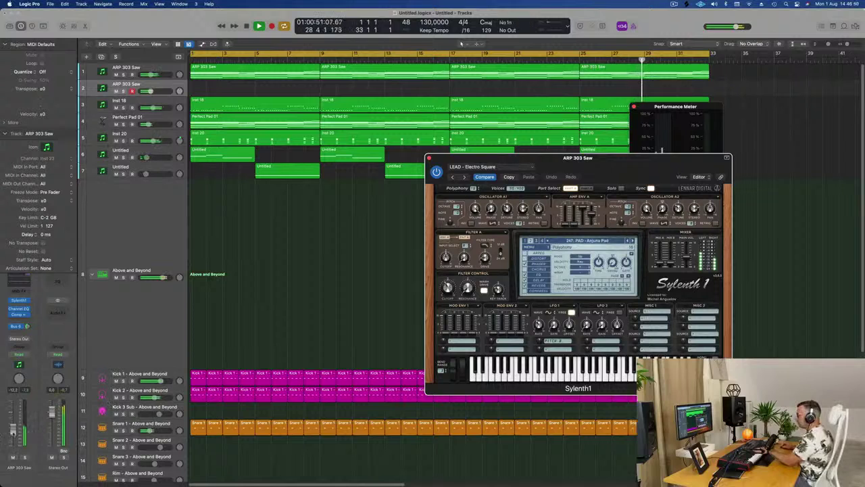
Raise the Sylenth1 filter cutoff to about 7.9 and set the pad track's volume to about -8 dB
click(324, 312)
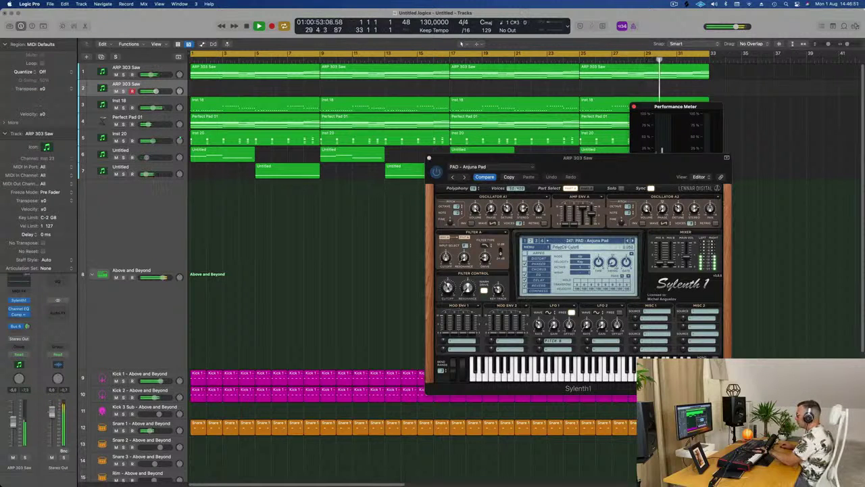
drag(447, 287, 451, 268)
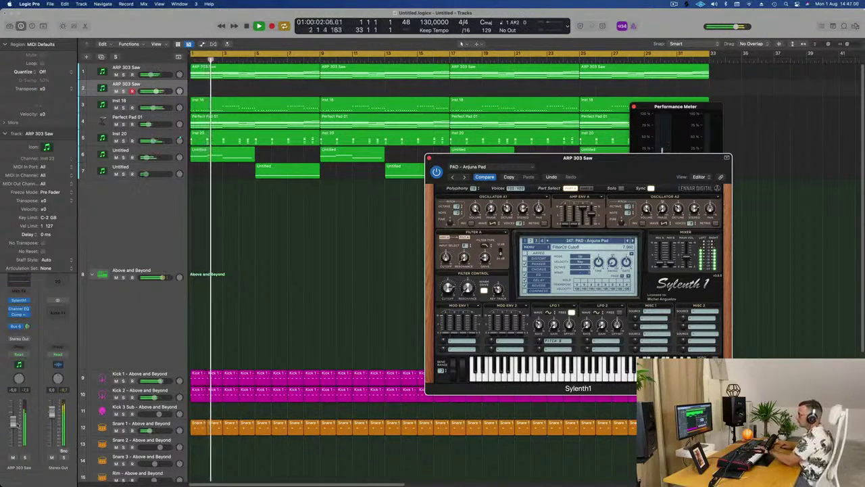
drag(14, 422, 14, 427)
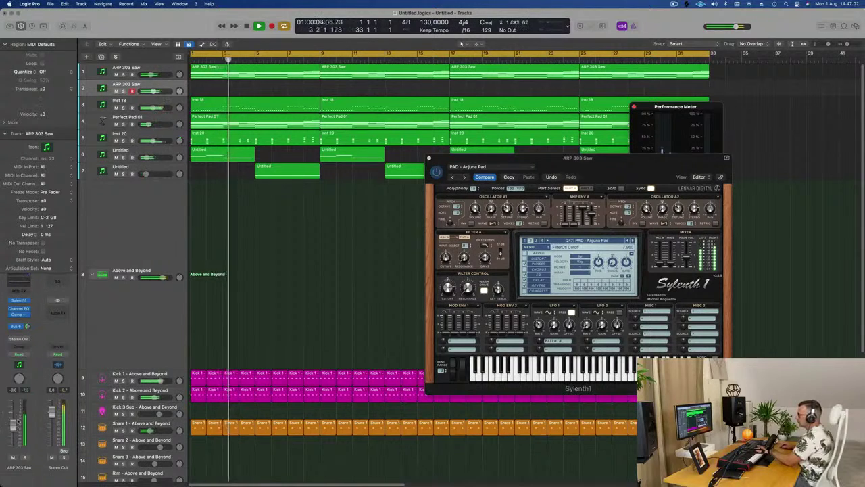
Adjust the pad track's Bus 6 send and record a melody on it from about bar 14 to bar 33
click(26, 327)
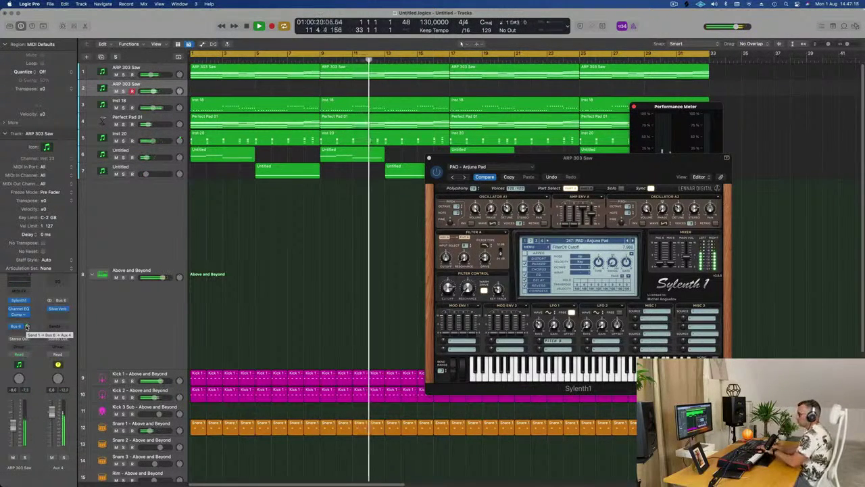
key(r)
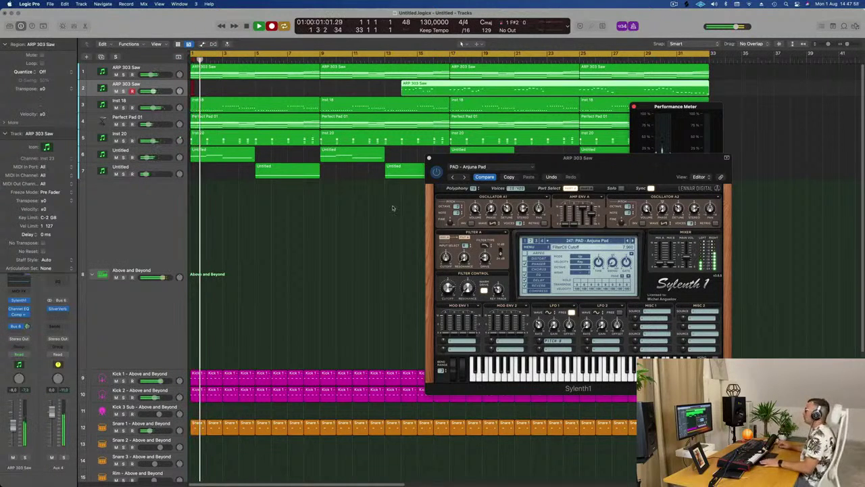
Split the recorded pad region and its crossing notes at bar 29, and move the last four bars to bar 1
super+double_click(644, 88)
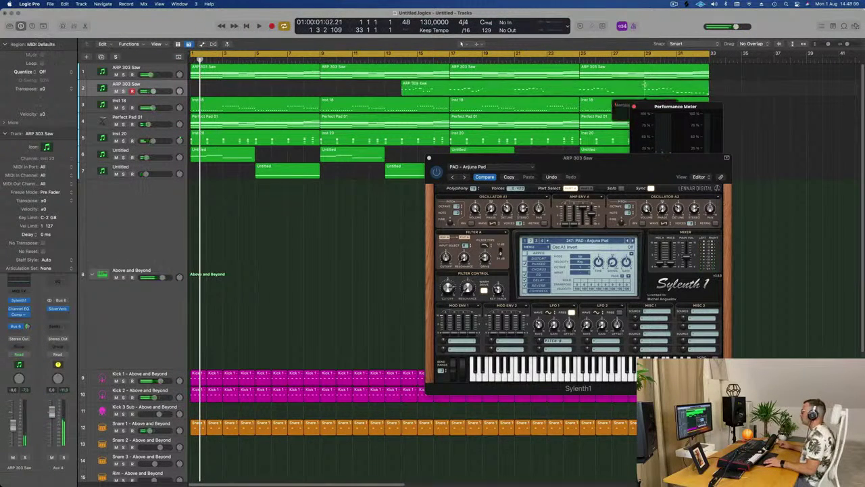
click(486, 171)
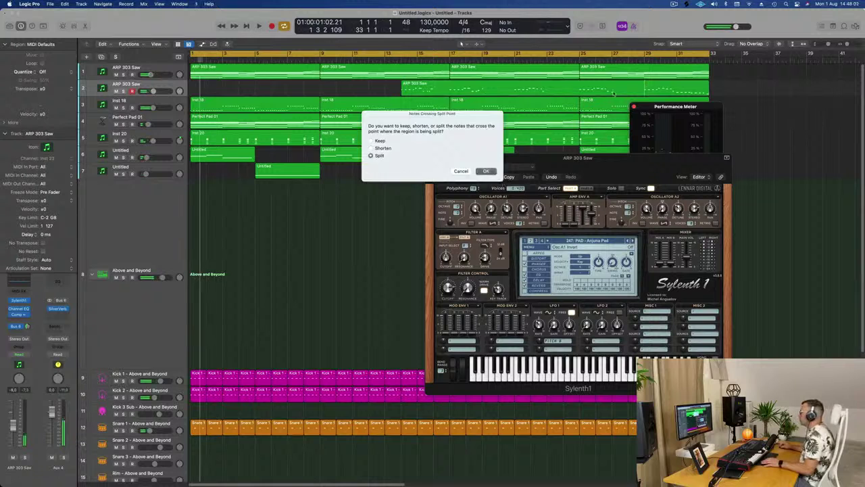
drag(666, 85, 215, 84)
Quantize all notes of the four-bar pad region at bar 1 to 1/16 notes and start playback
double_click(215, 84)
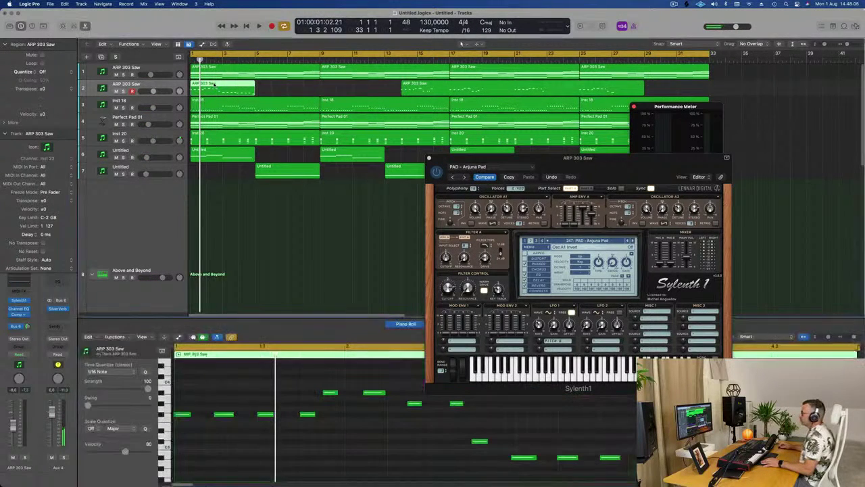
click(342, 459)
key(super+a)
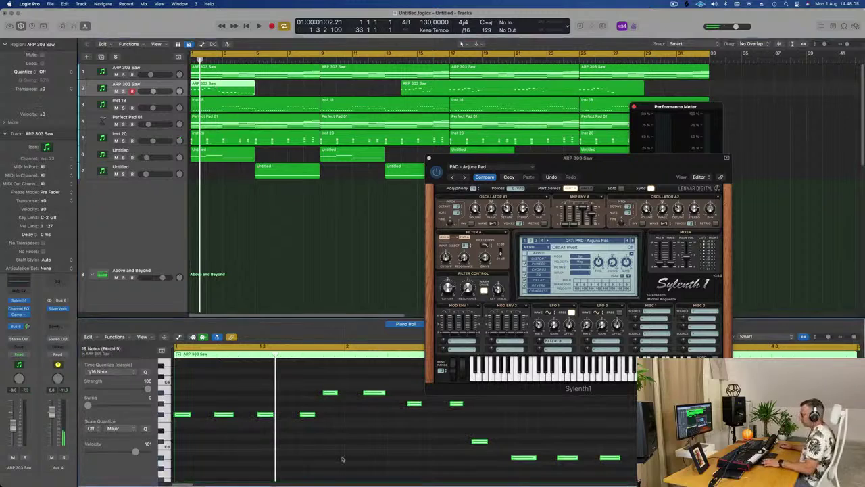
key(space)
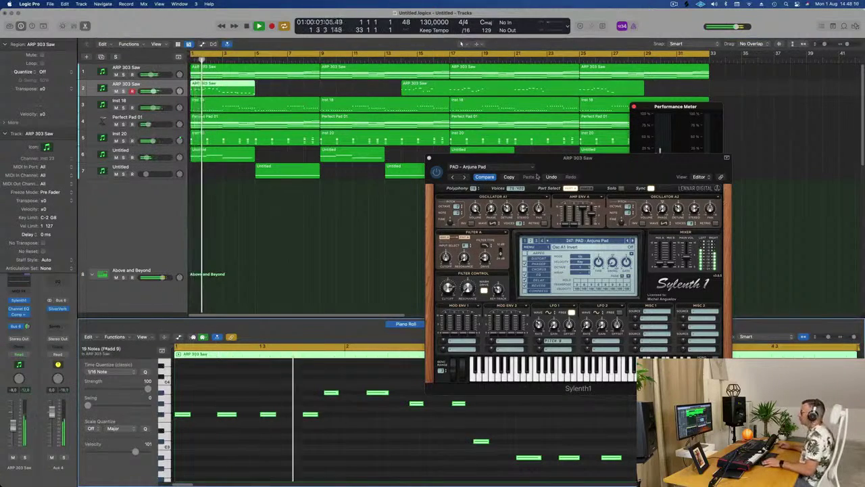
Repeat the four-bar pad region at bar 5, delete the leftover recording starting at bar 14, and select both remaining pad regions
drag(608, 166, 510, 184)
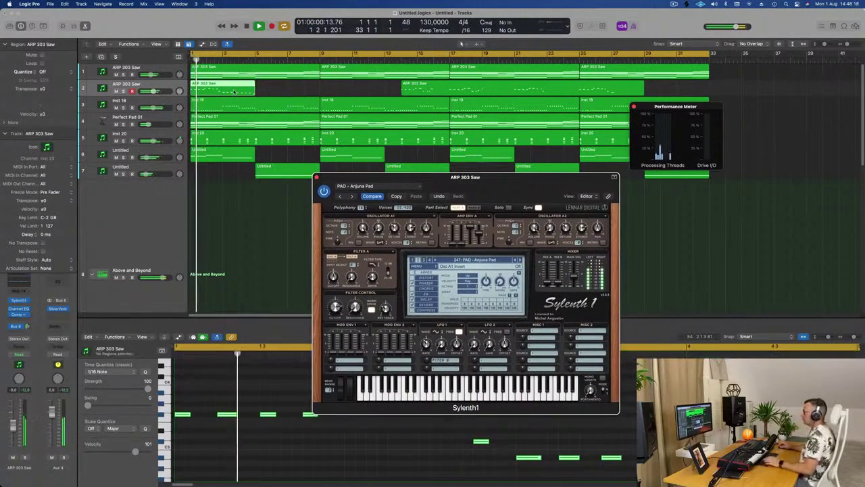
key(super+r)
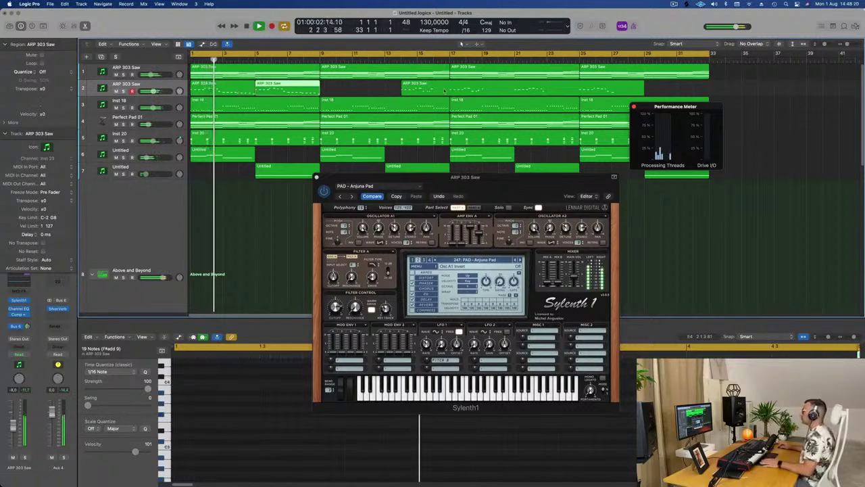
click(444, 90)
key(BackSpace)
drag(361, 89, 237, 91)
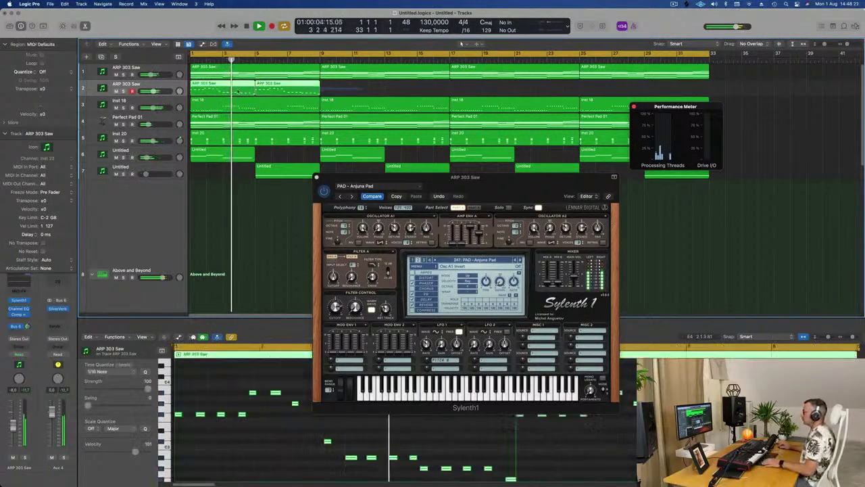
Adjust the Sylenth1 filter cutoff to about 7.9 and lower the pad track's volume slightly during playback
drag(426, 180, 419, 156)
drag(486, 159, 470, 160)
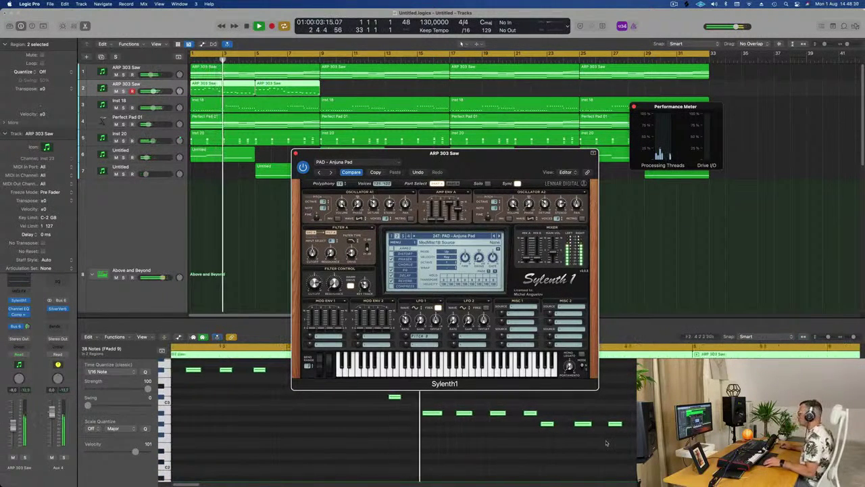
drag(517, 161, 551, 147)
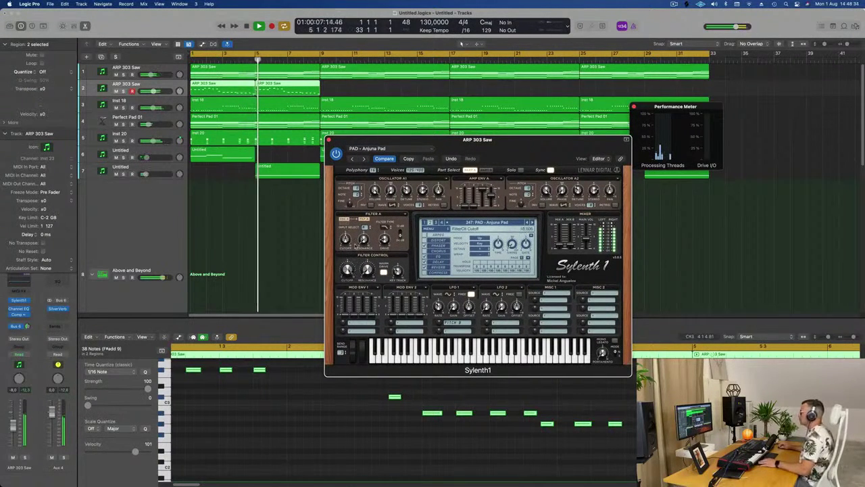
drag(473, 150, 484, 91)
key(space)
key(space)
key(space)
key(space)
click(202, 92)
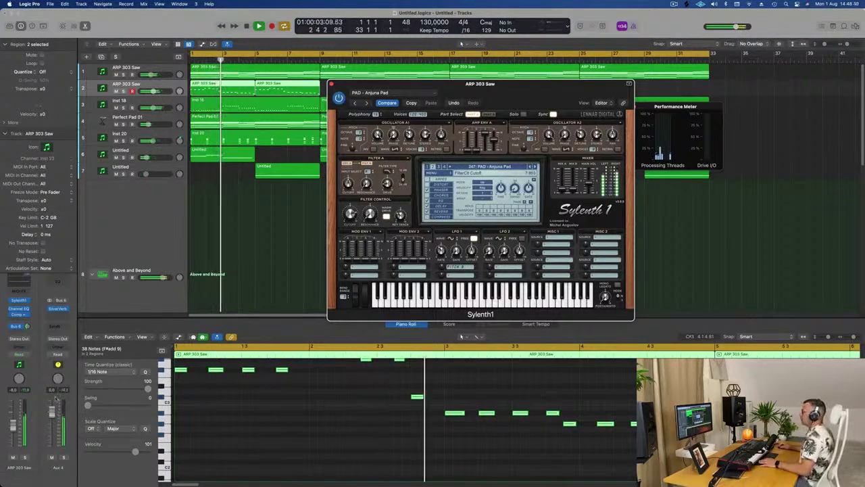
drag(14, 425, 14, 427)
key(space)
key(space)
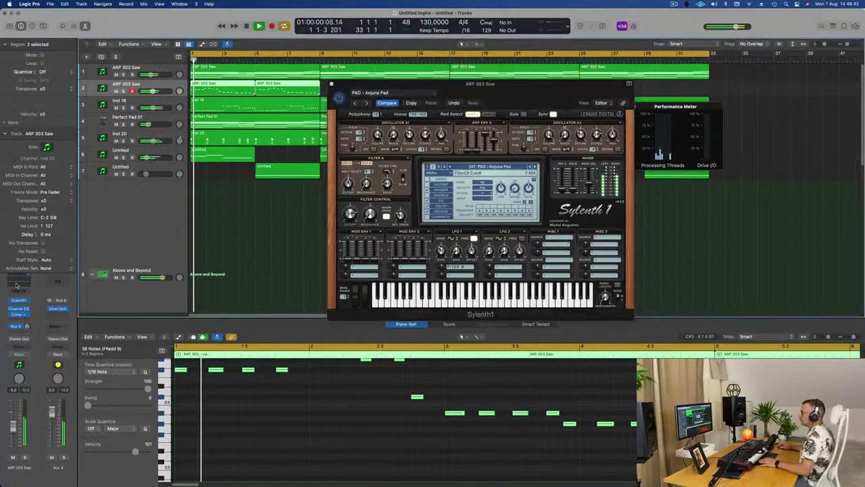
Enable the low cut in the pad track's Channel EQ and set it to 498 Hz with a 12 dB/Oct slope and Q of 0.75
click(18, 310)
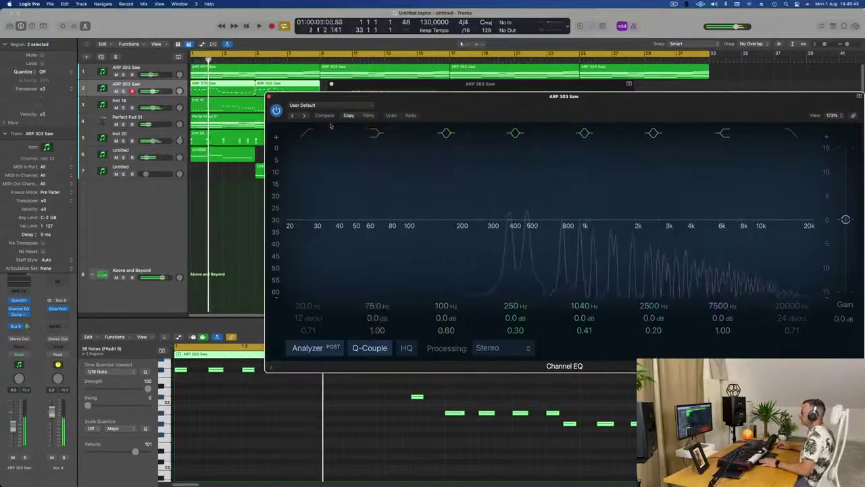
click(308, 139)
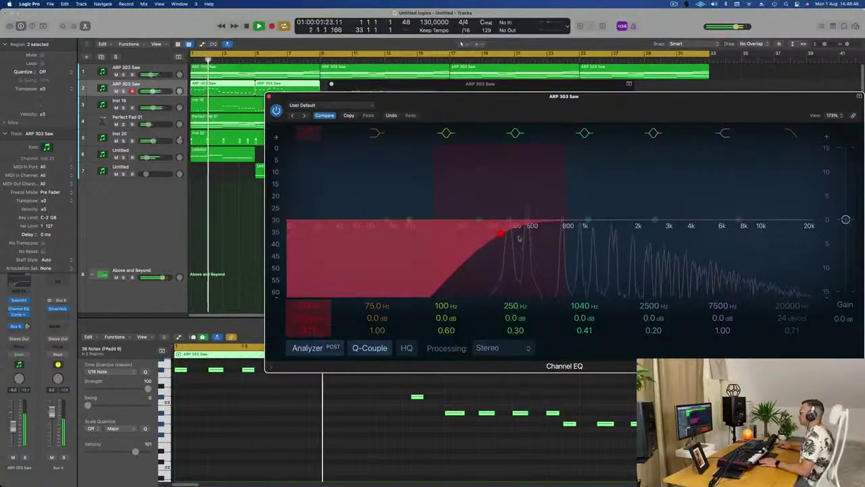
drag(518, 235, 579, 230)
drag(551, 107, 506, 149)
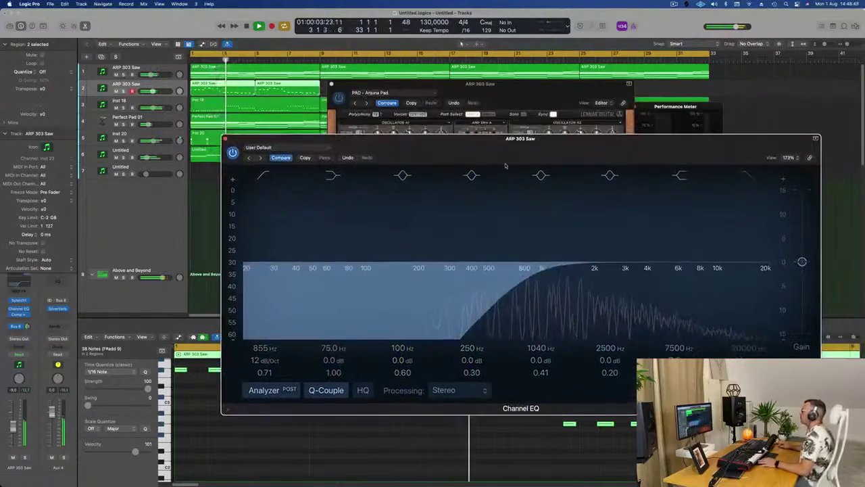
drag(541, 263, 499, 263)
Refine the Sylenth1 filter cutoff and key tracking during playback, and set the pad track's volume to -7.0 dB
drag(520, 85, 539, 78)
key(space)
key(space)
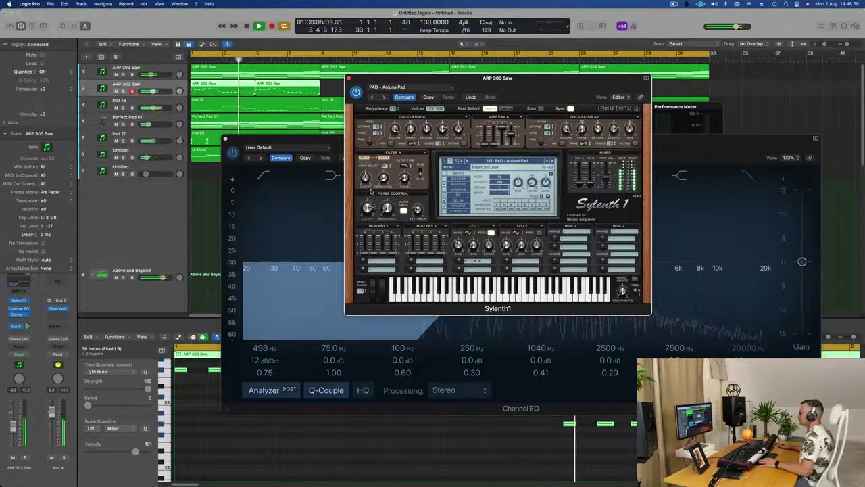
drag(532, 84, 594, 85)
key(Return)
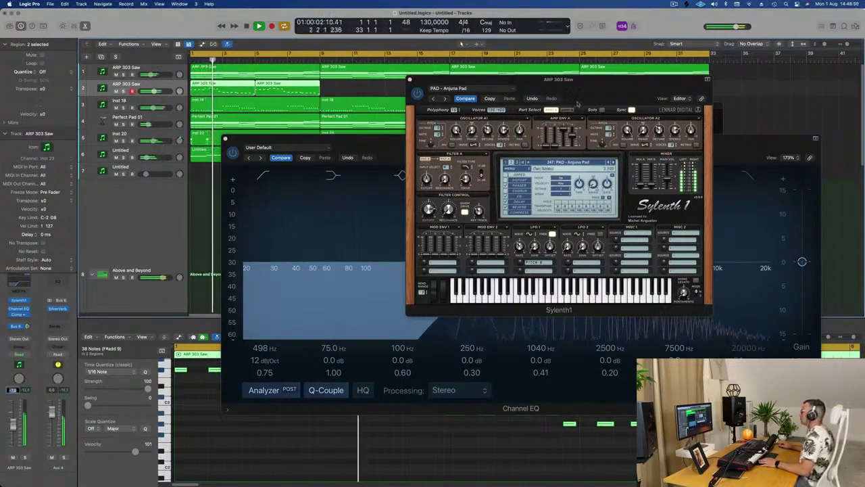
drag(590, 89, 533, 151)
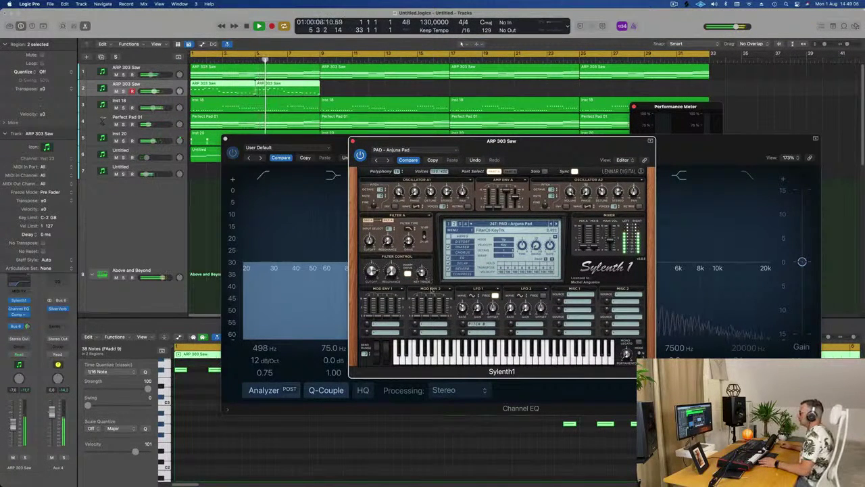
Move the plug-in windows off the track headers, mute both Untitled tracks 6 and 7, and replay from bar 1
drag(532, 152, 728, 96)
drag(465, 148, 607, 163)
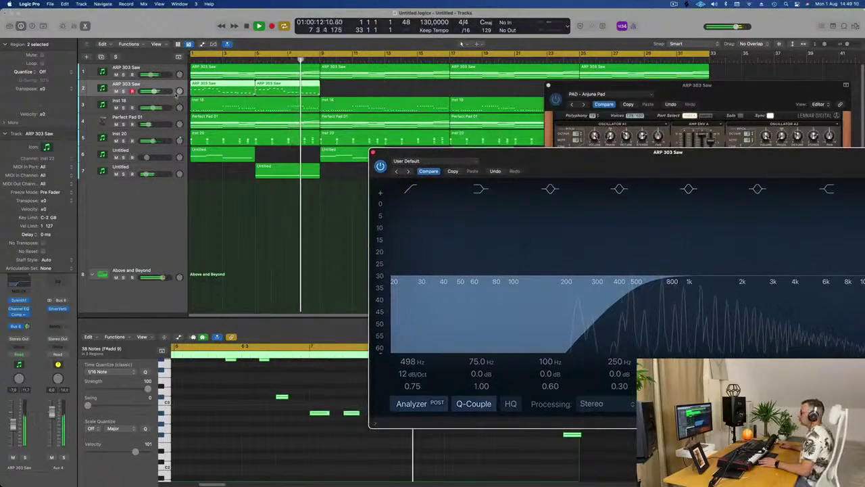
click(116, 157)
click(116, 173)
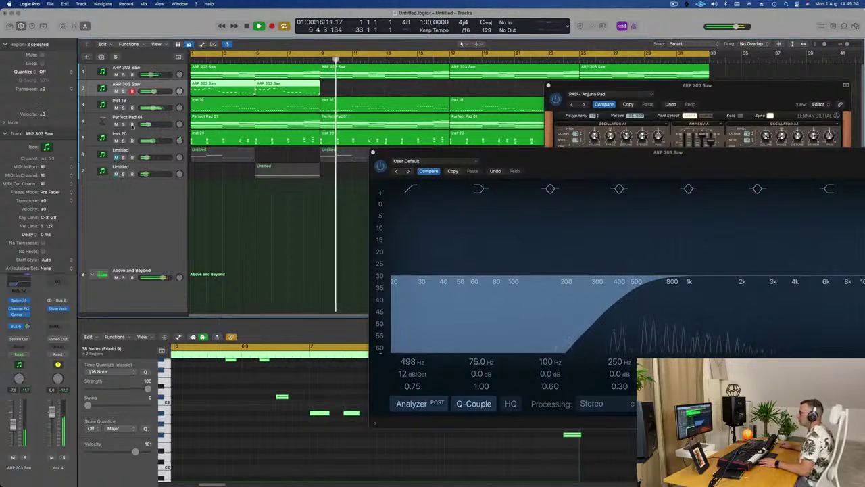
key(Return)
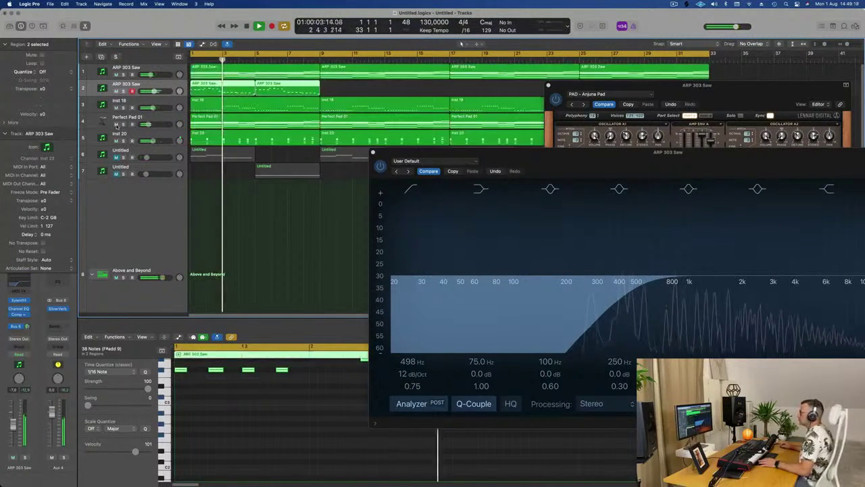
Audition the pad melody with the Perfect Pad 01 and Inst 20 tracks temporarily muted, and unmute both tracks
click(116, 124)
key(Return)
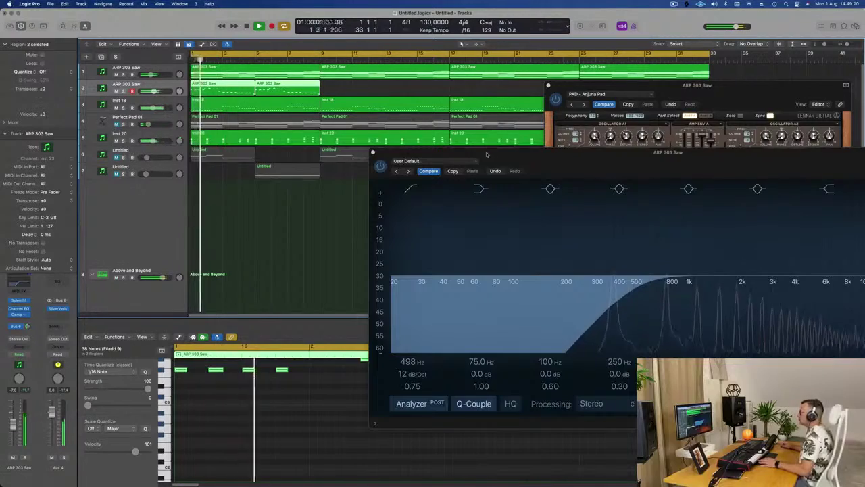
drag(490, 154, 355, 168)
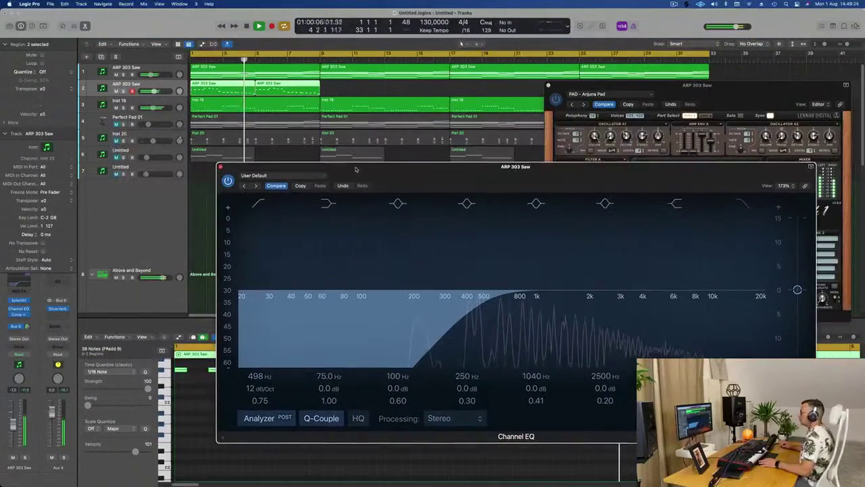
click(116, 124)
key(Return)
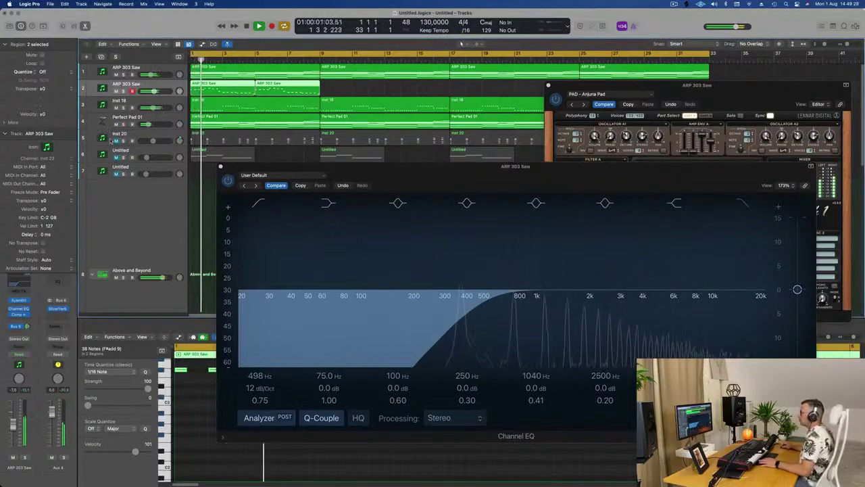
drag(349, 170, 214, 177)
Repeat the two selected pad regions three times to fill the second ARP 303 Saw track up to bar 33
click(184, 93)
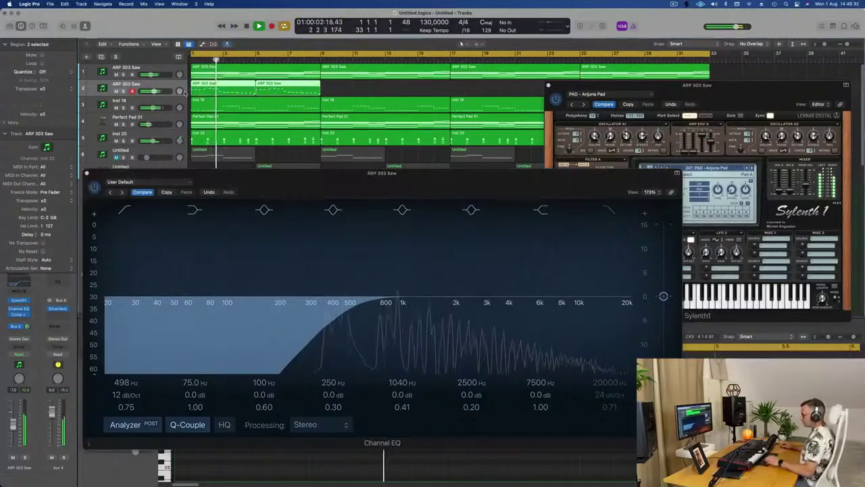
key(super+r)
key(super+r)
key(super+r)
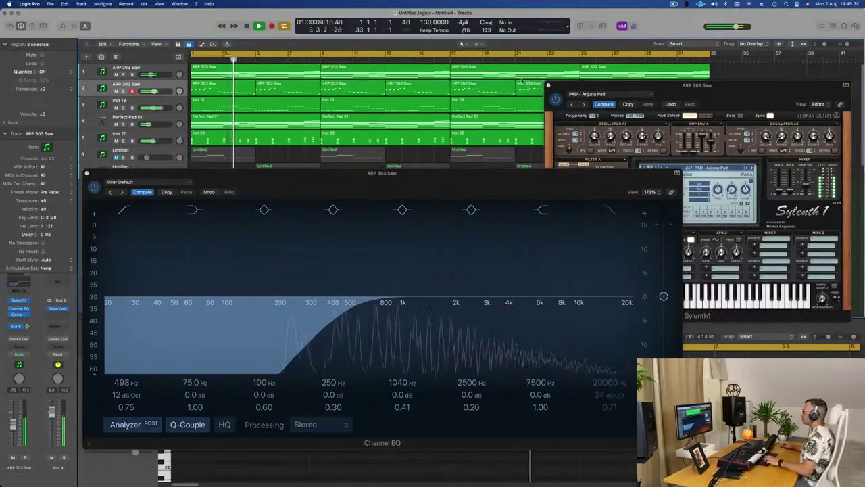
Close the Performance Meter and the pad track's Channel EQ window, moving the Sylenth1 window out of the way
drag(595, 81, 448, 133)
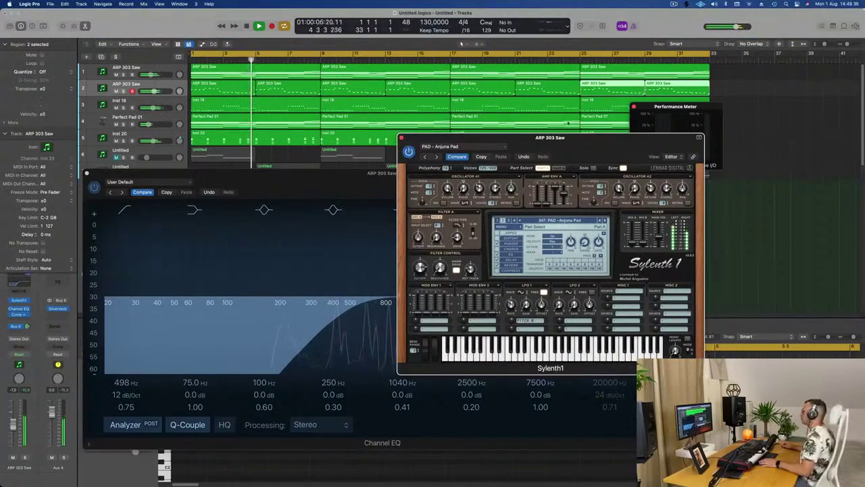
drag(643, 107, 673, 107)
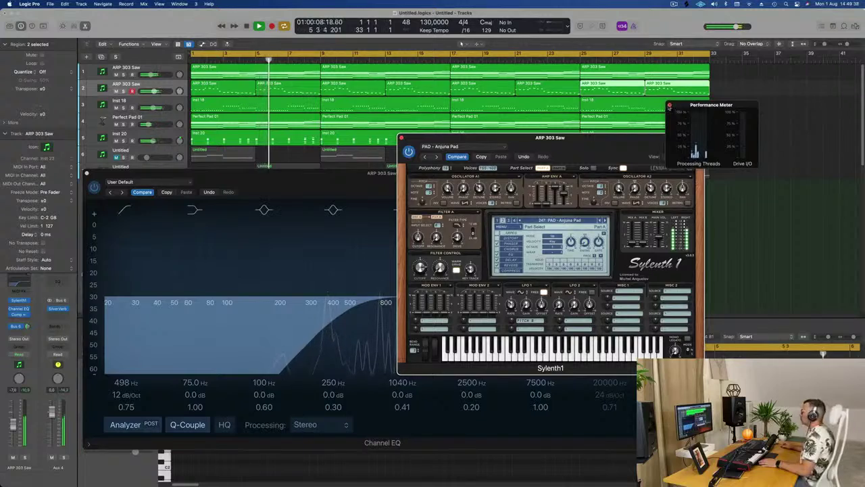
click(669, 106)
drag(628, 138, 697, 125)
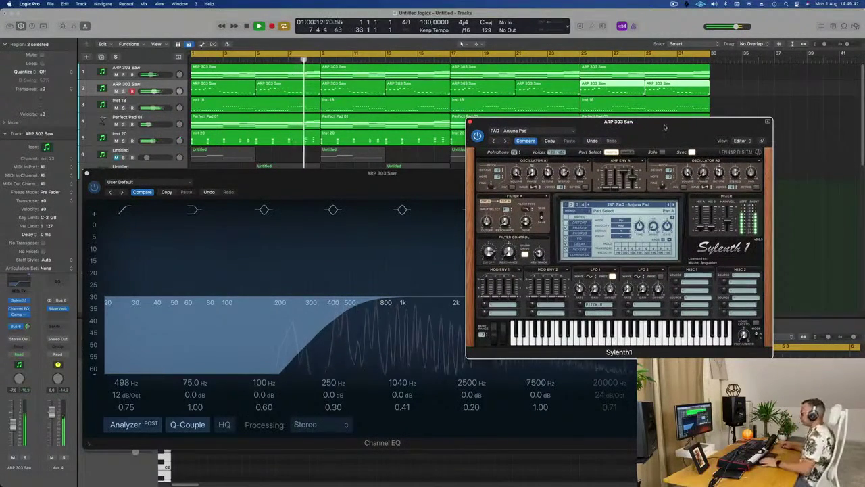
drag(695, 123, 839, 103)
drag(424, 178, 537, 158)
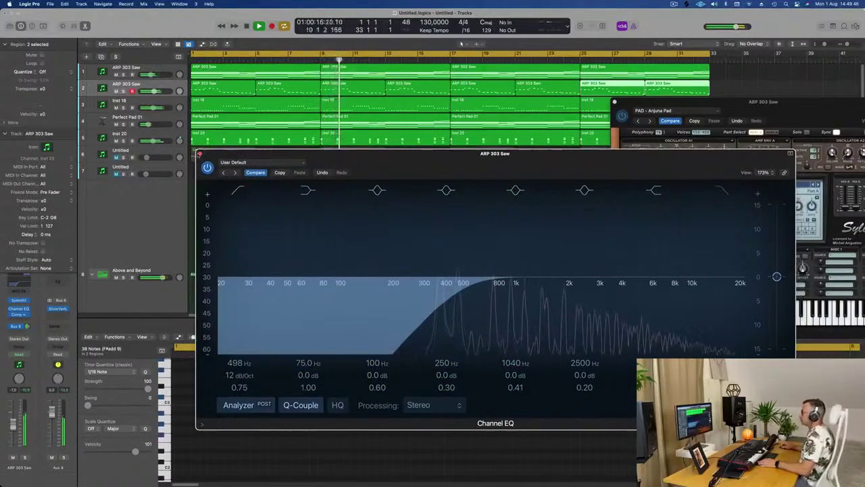
click(199, 153)
Show the Sylenth1 delay settings, adjust Mix A to about 1.9, and close the synth window to reveal the arrangement
drag(723, 104, 295, 137)
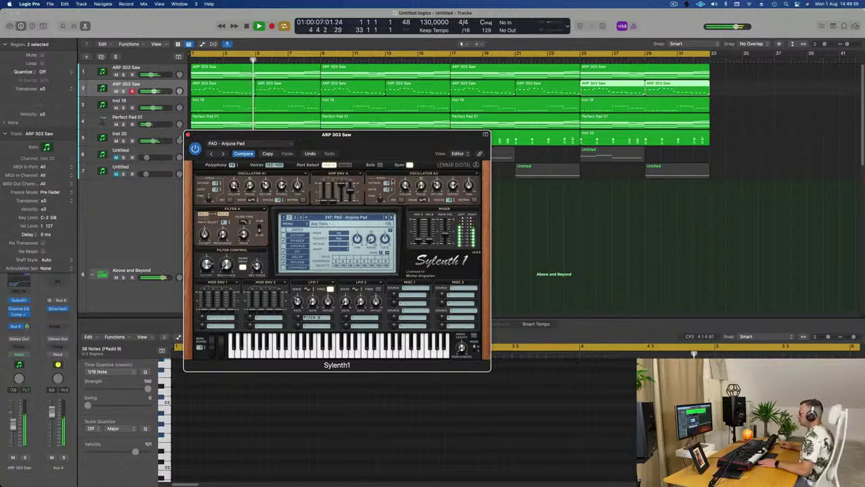
drag(369, 137, 440, 103)
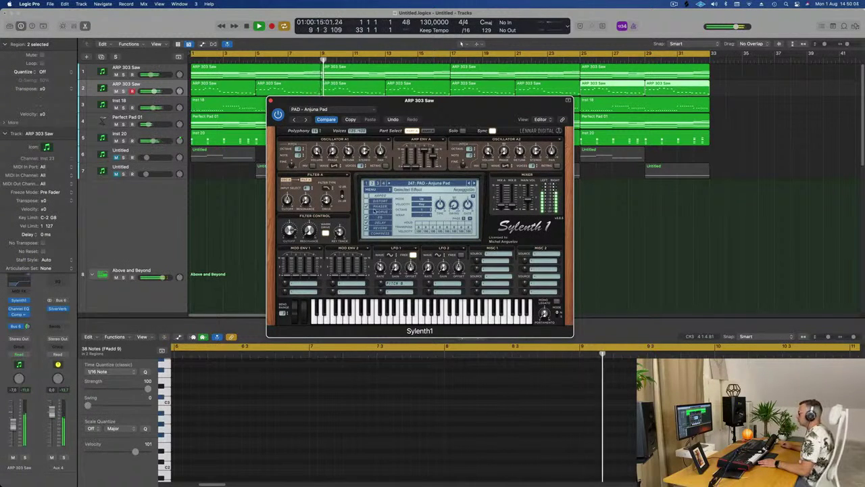
click(382, 222)
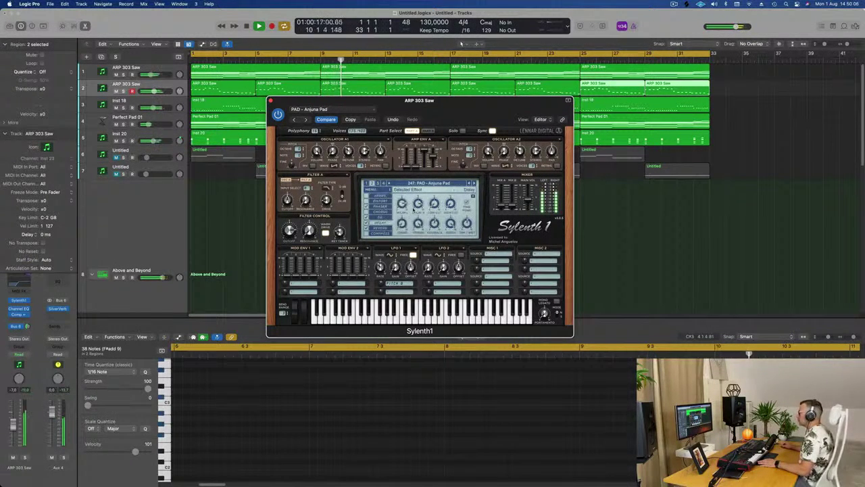
drag(468, 209, 468, 203)
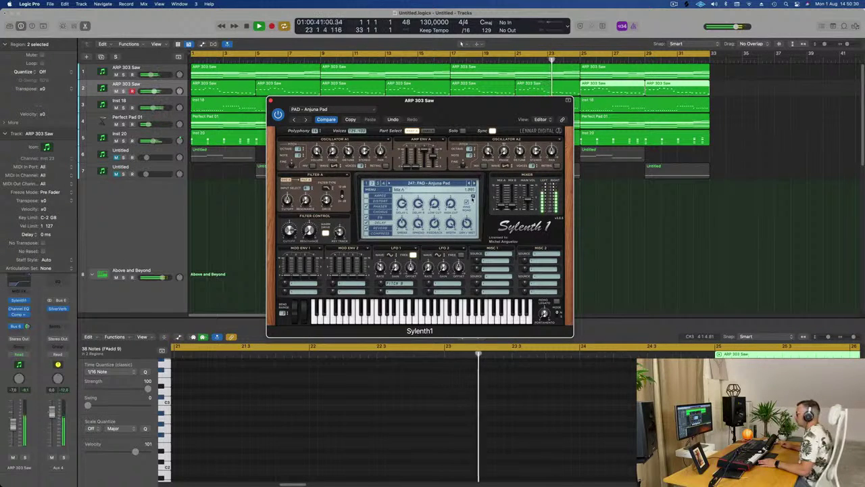
click(471, 198)
click(469, 196)
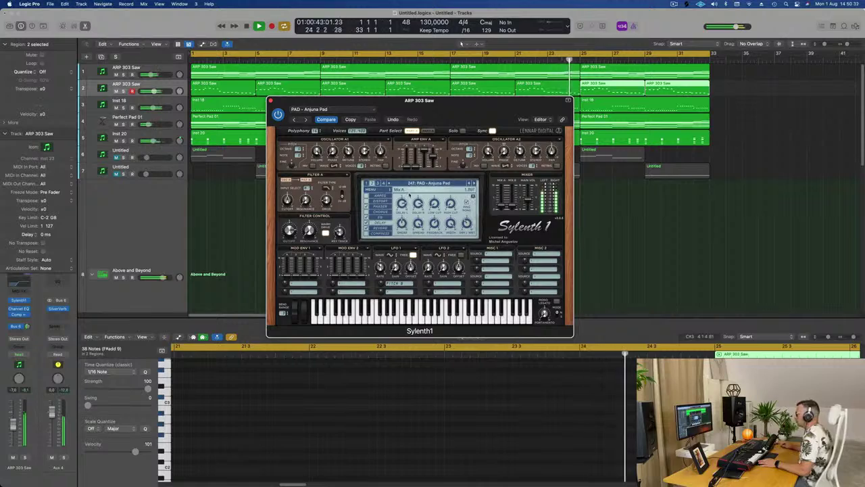
click(270, 100)
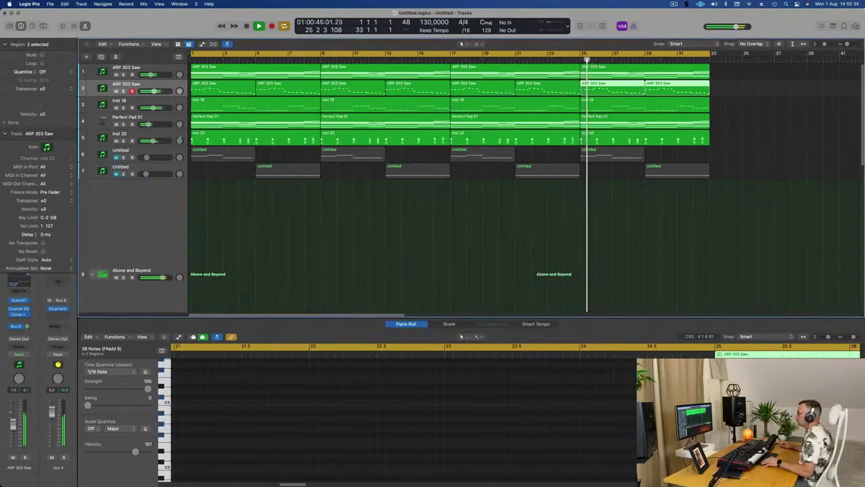
scroll(150, 94, left, 2)
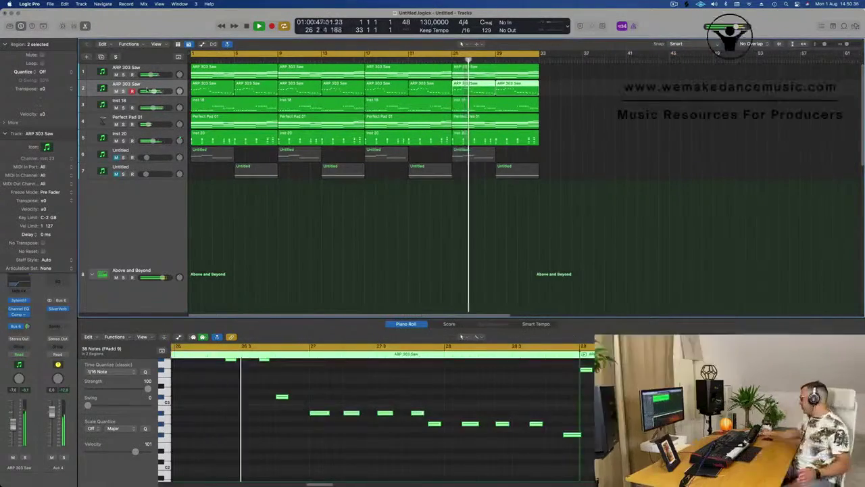